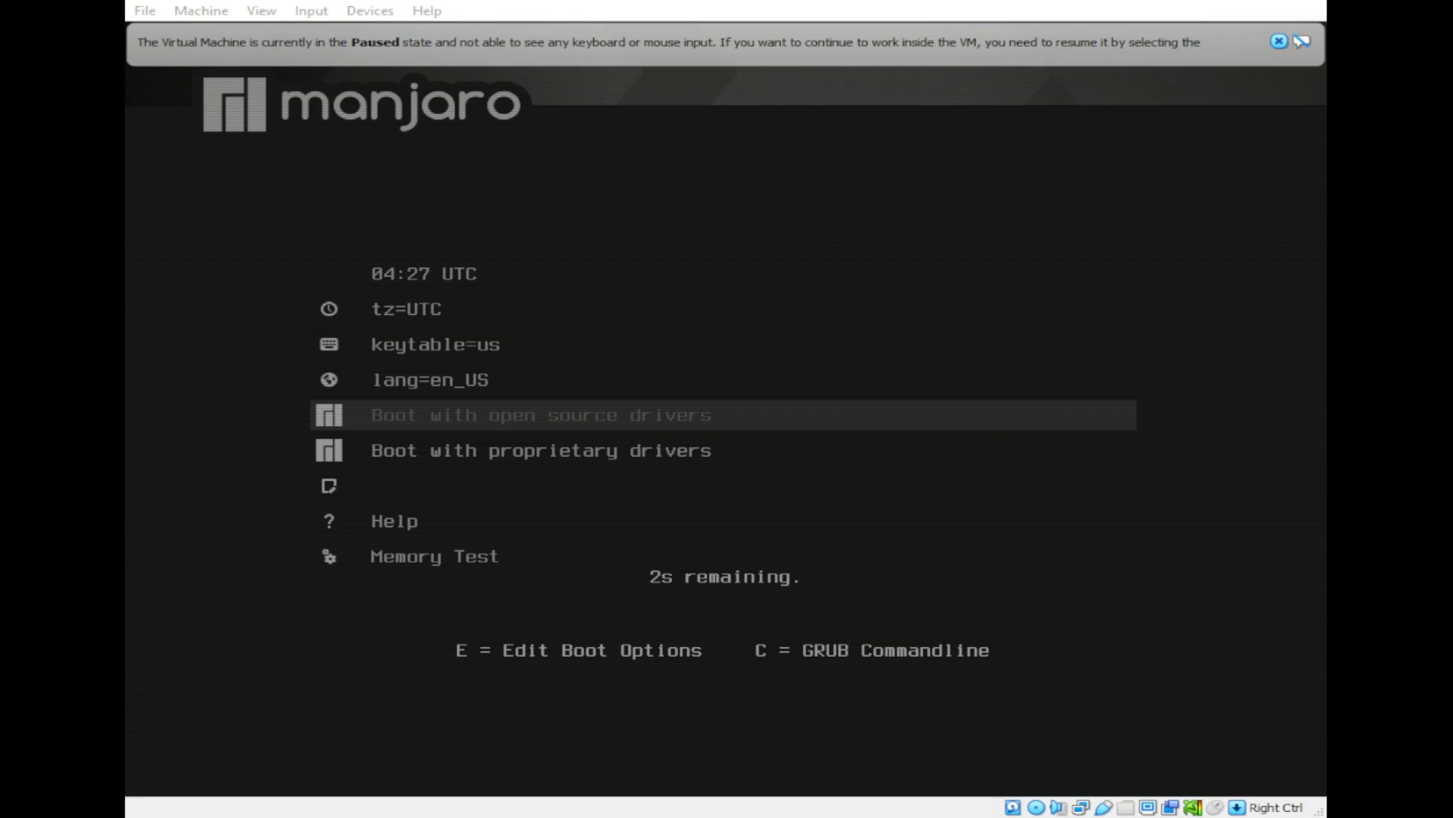
# Step: Resume the paused Manjaro live machine from VirtualBox's Machine menu and let it boot to the desktop
pyautogui.hotkey('alt', 'Tab')
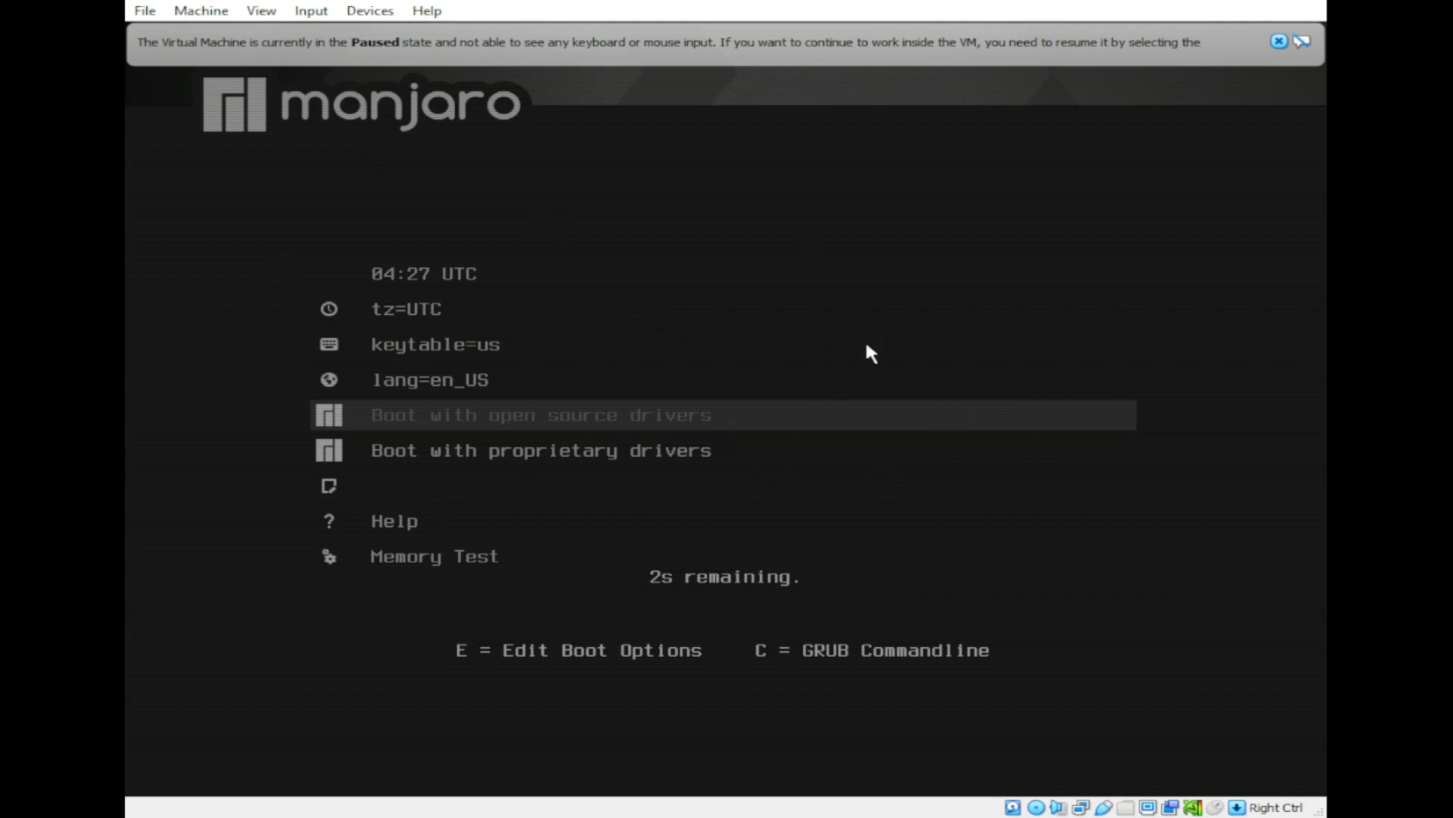
pyautogui.click(202, 18)
pyautogui.click(246, 135)
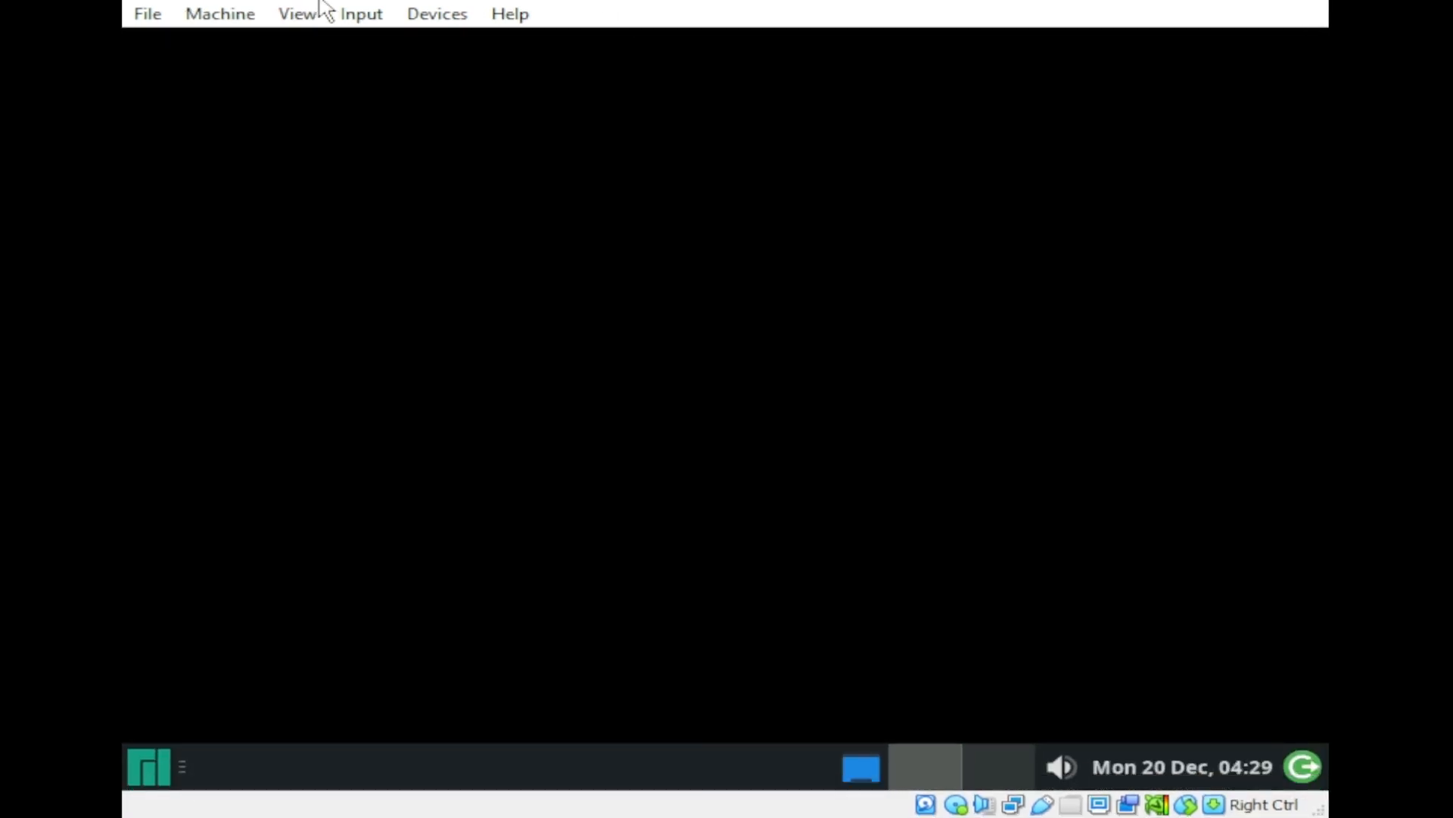
# Step: Resize the VirtualBox window to fit the guest screen, then launch the Manjaro installer from Manjaro Hello
pyautogui.click(280, 17)
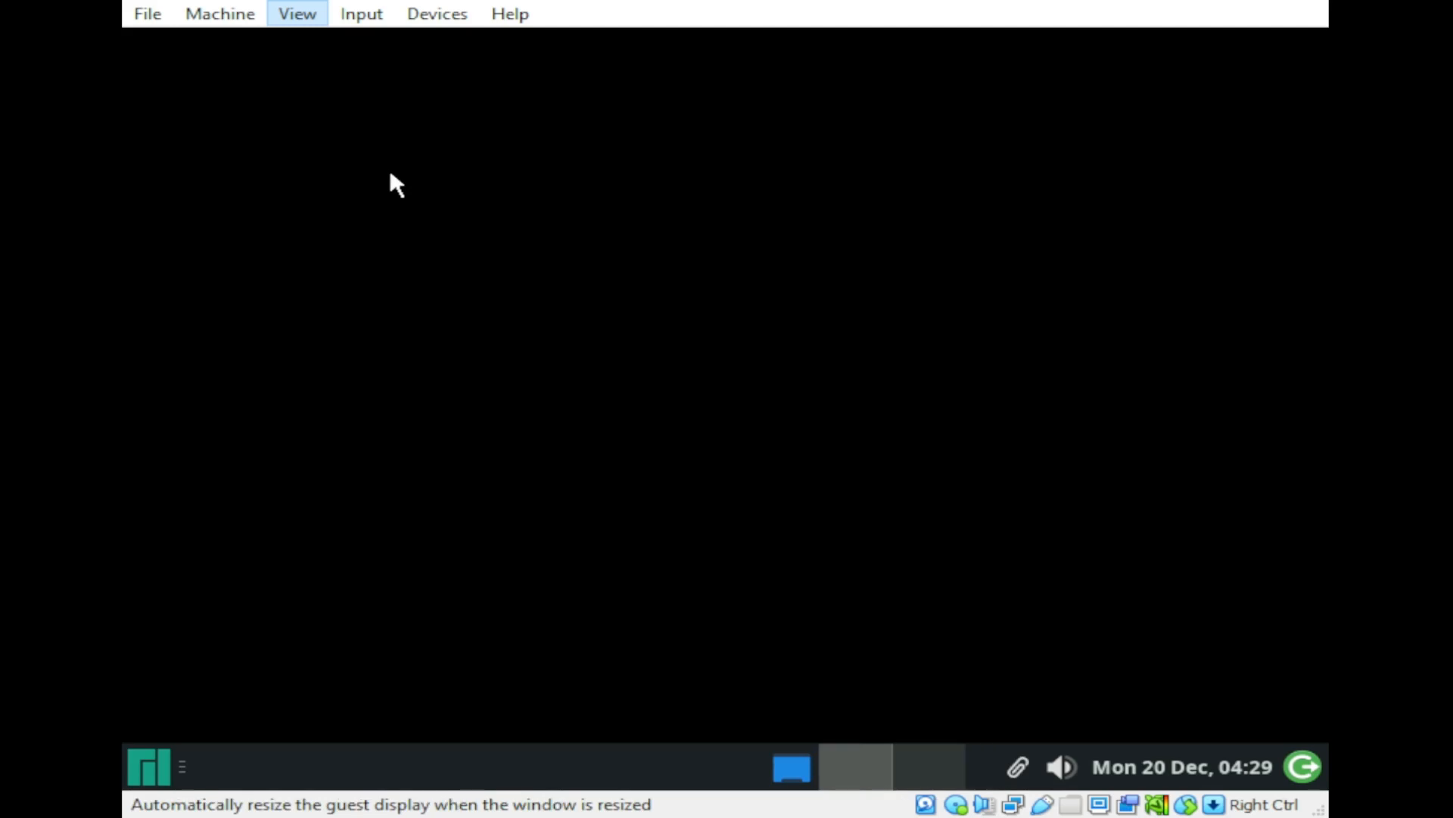
pyautogui.click(389, 137)
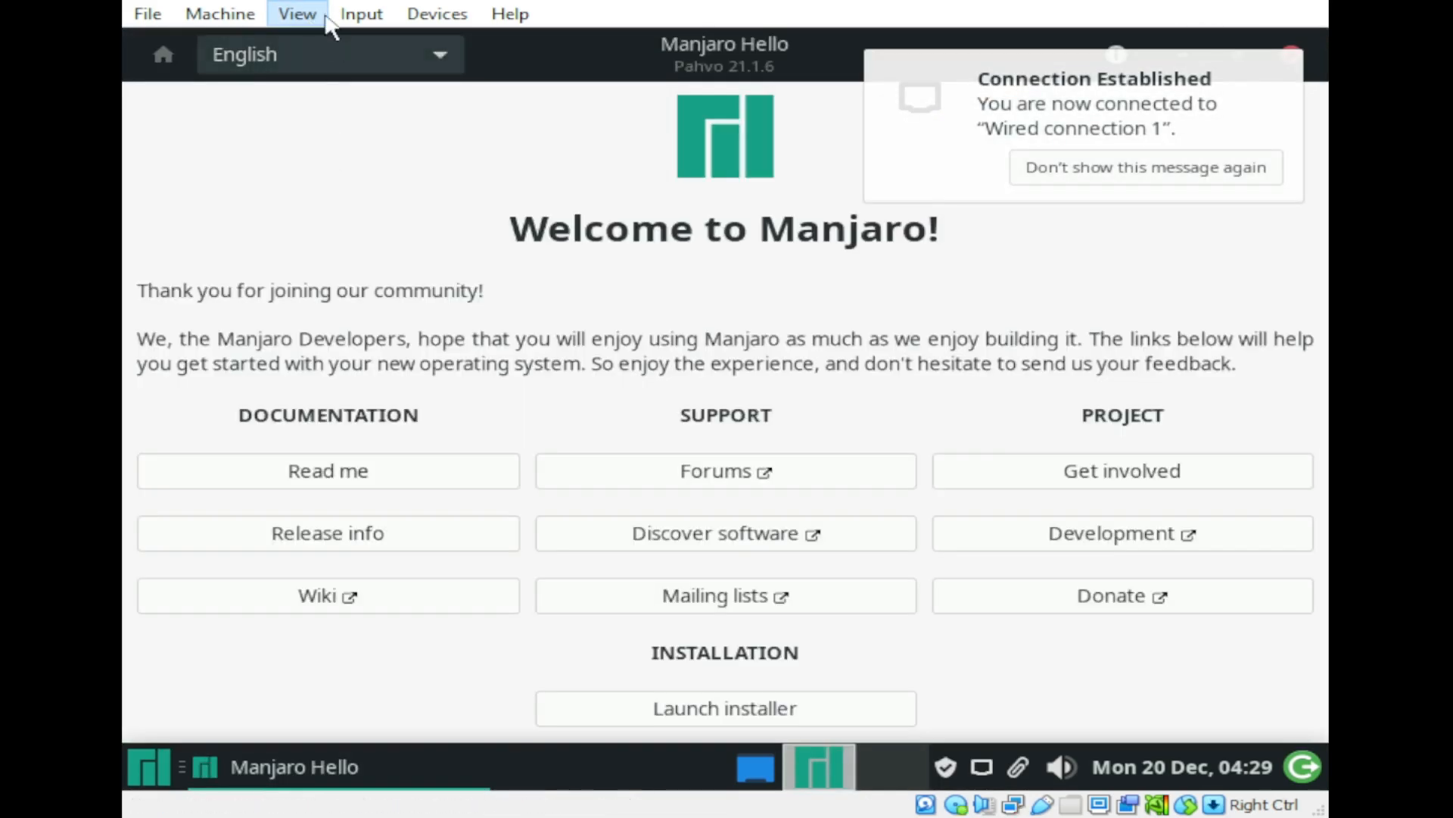
pyautogui.click(363, 10)
pyautogui.click(313, 172)
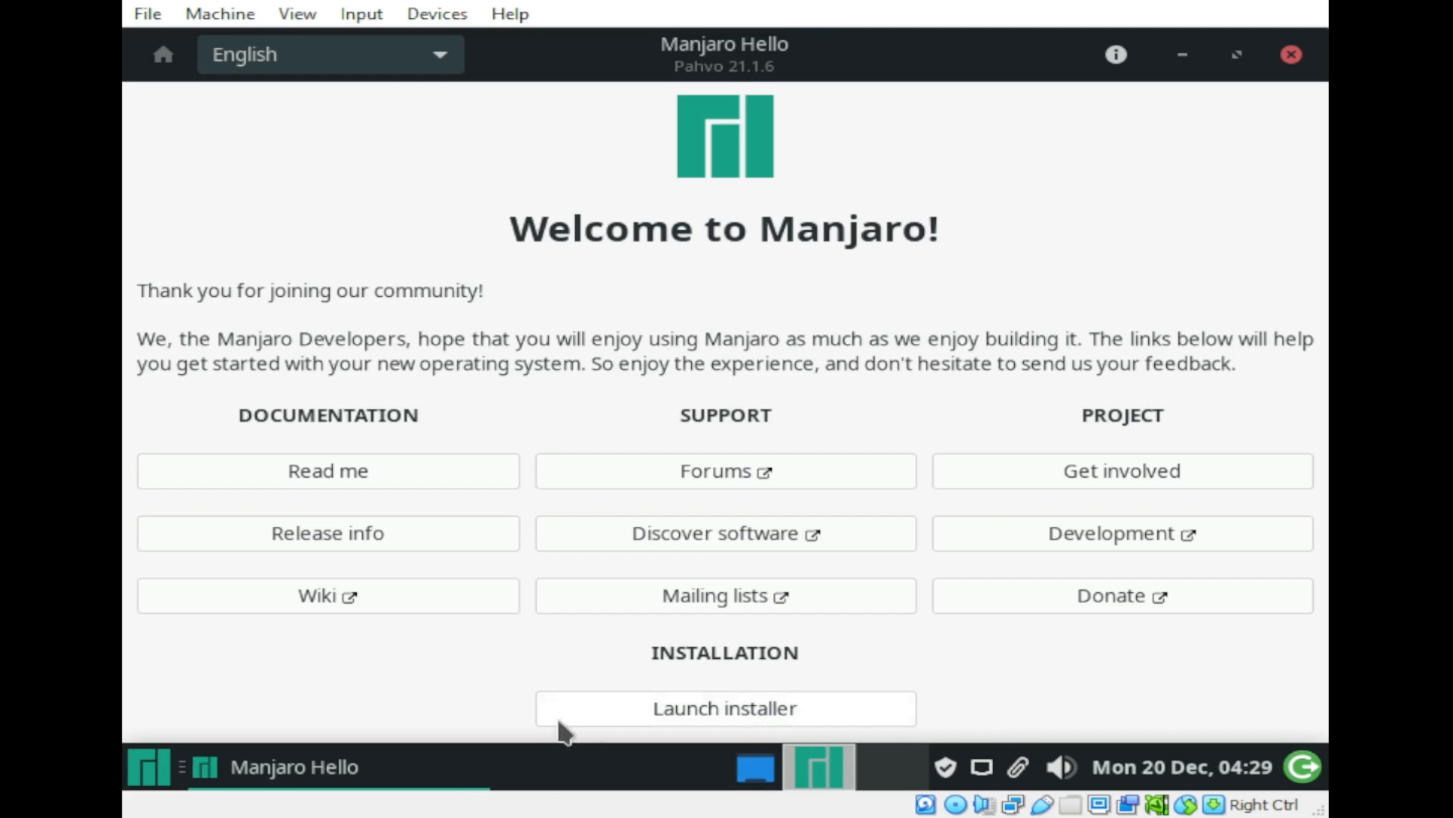
pyautogui.click(720, 706)
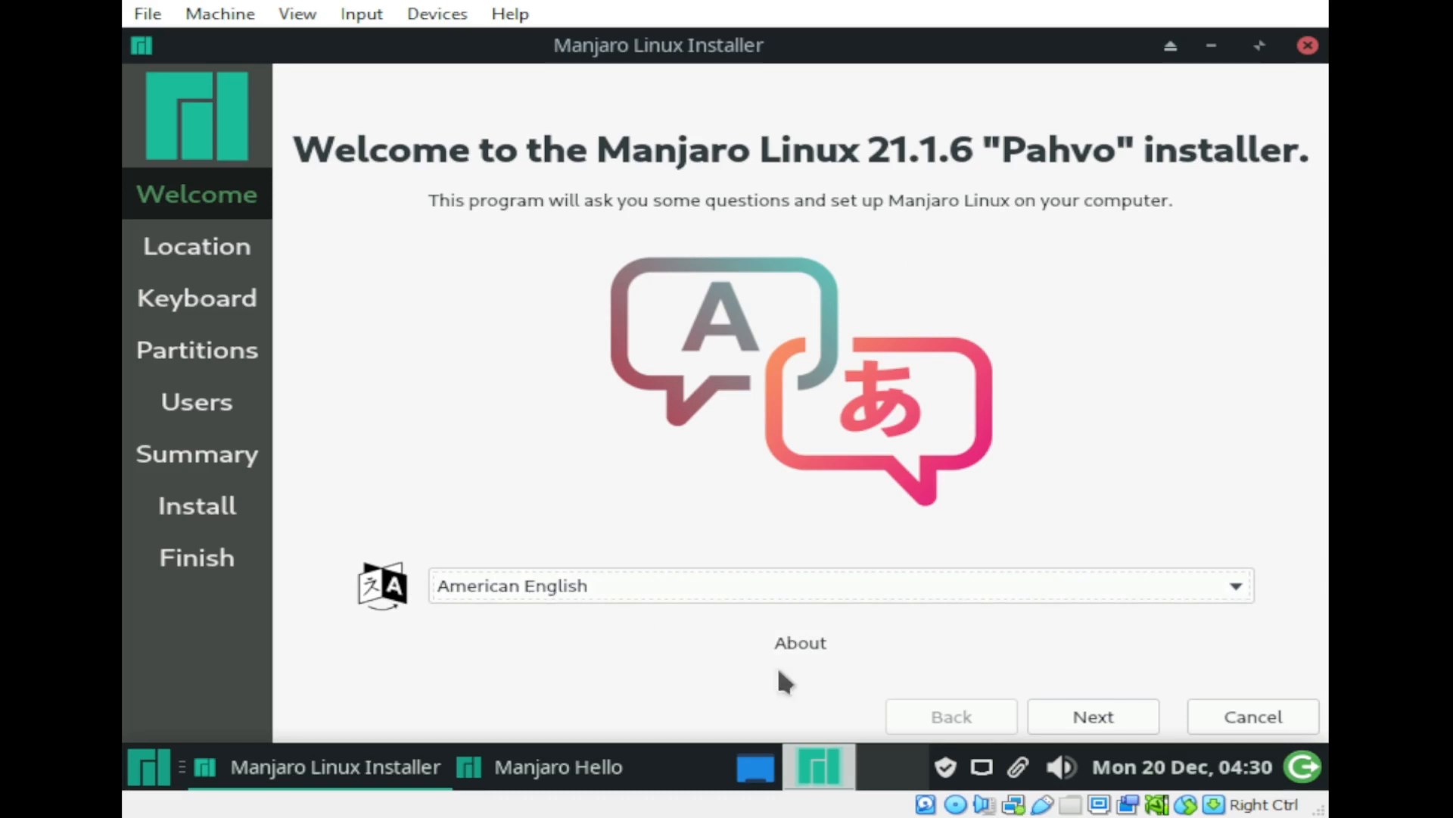
# Step: Keep American English as the installer language and continue to the location step
pyautogui.click(840, 589)
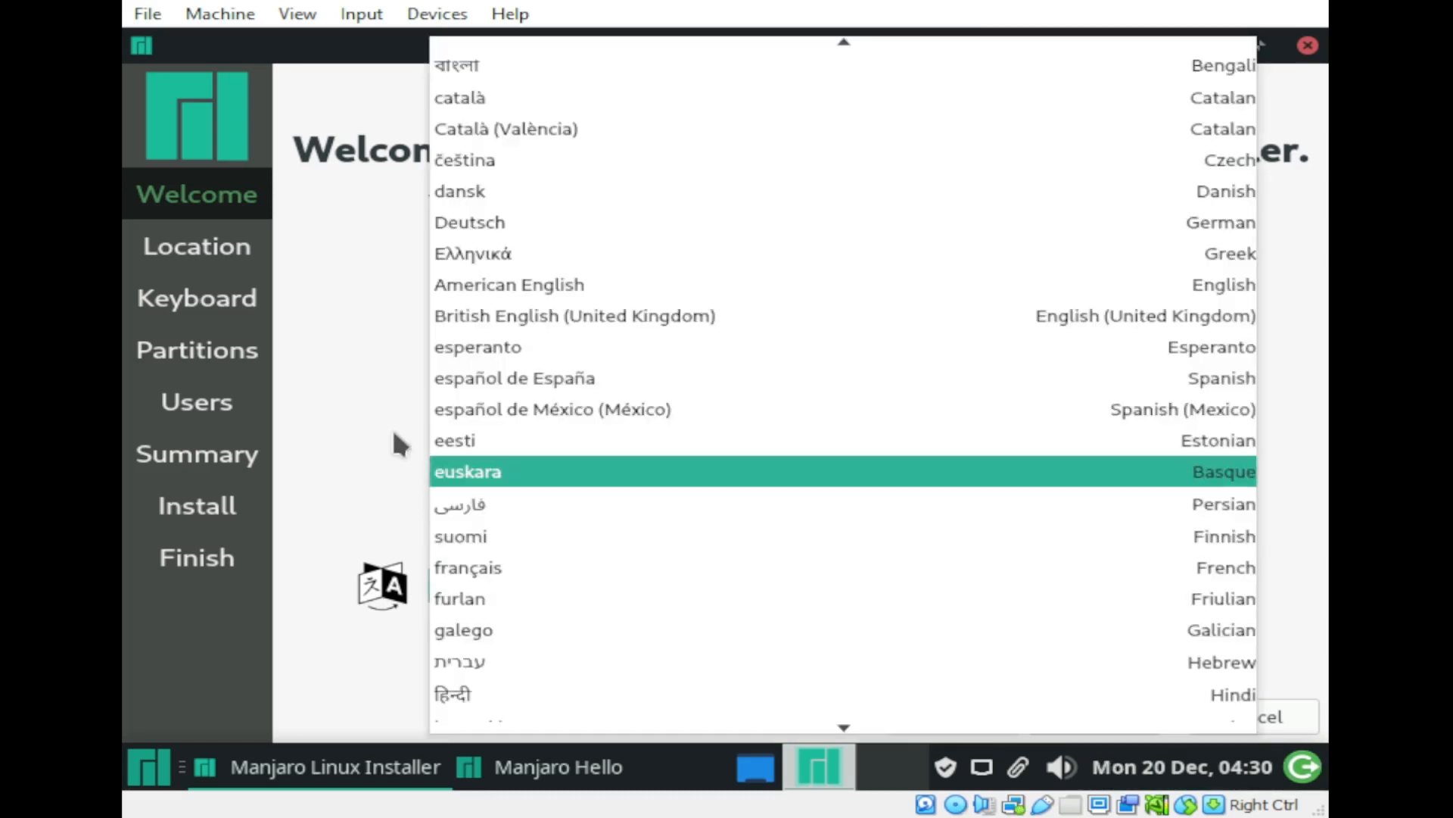
pyautogui.click(284, 384)
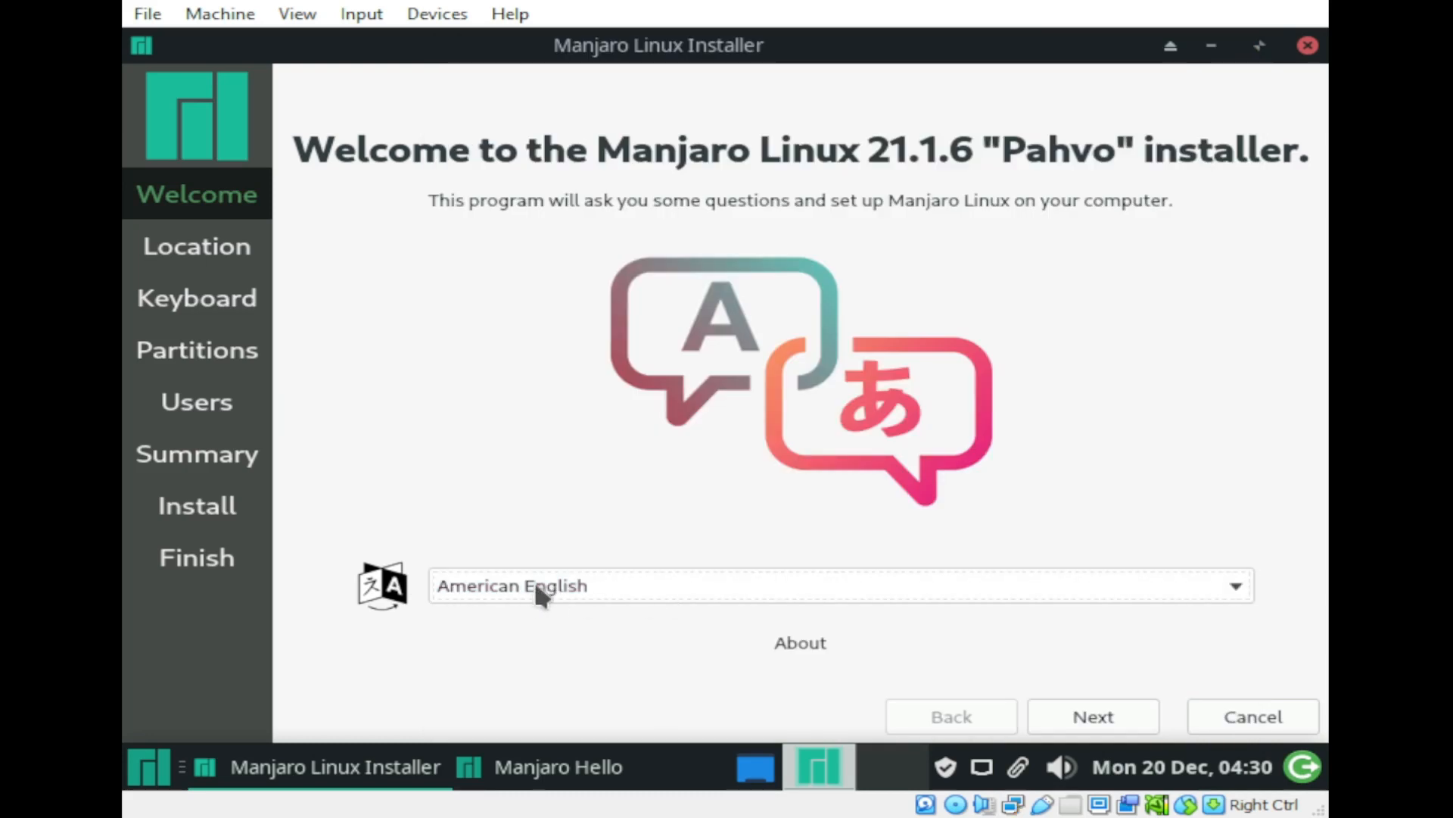
pyautogui.click(1128, 725)
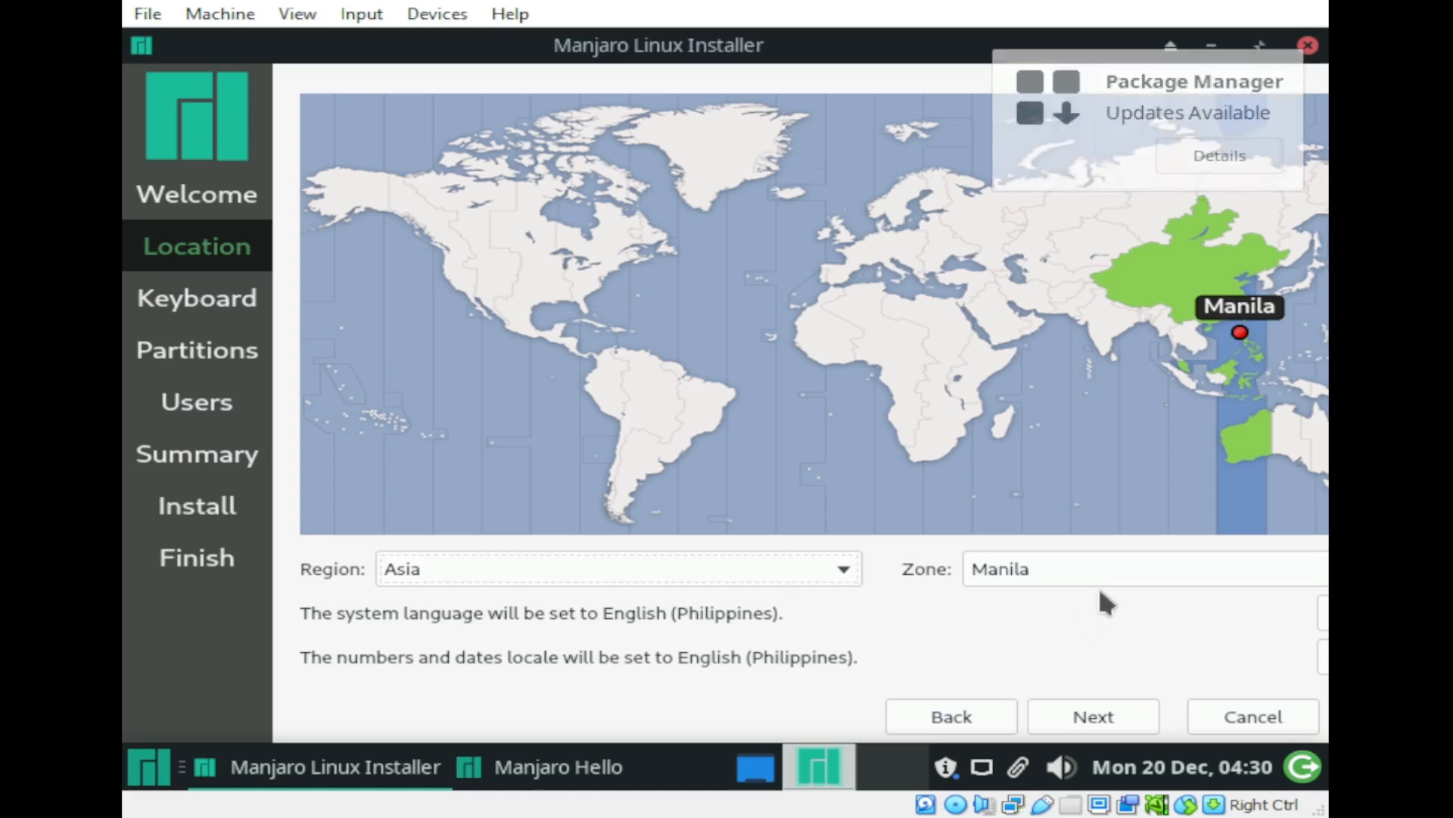
# Step: Accept the Asia/Manila time zone and the English (US) Default keyboard layout
pyautogui.click(1129, 719)
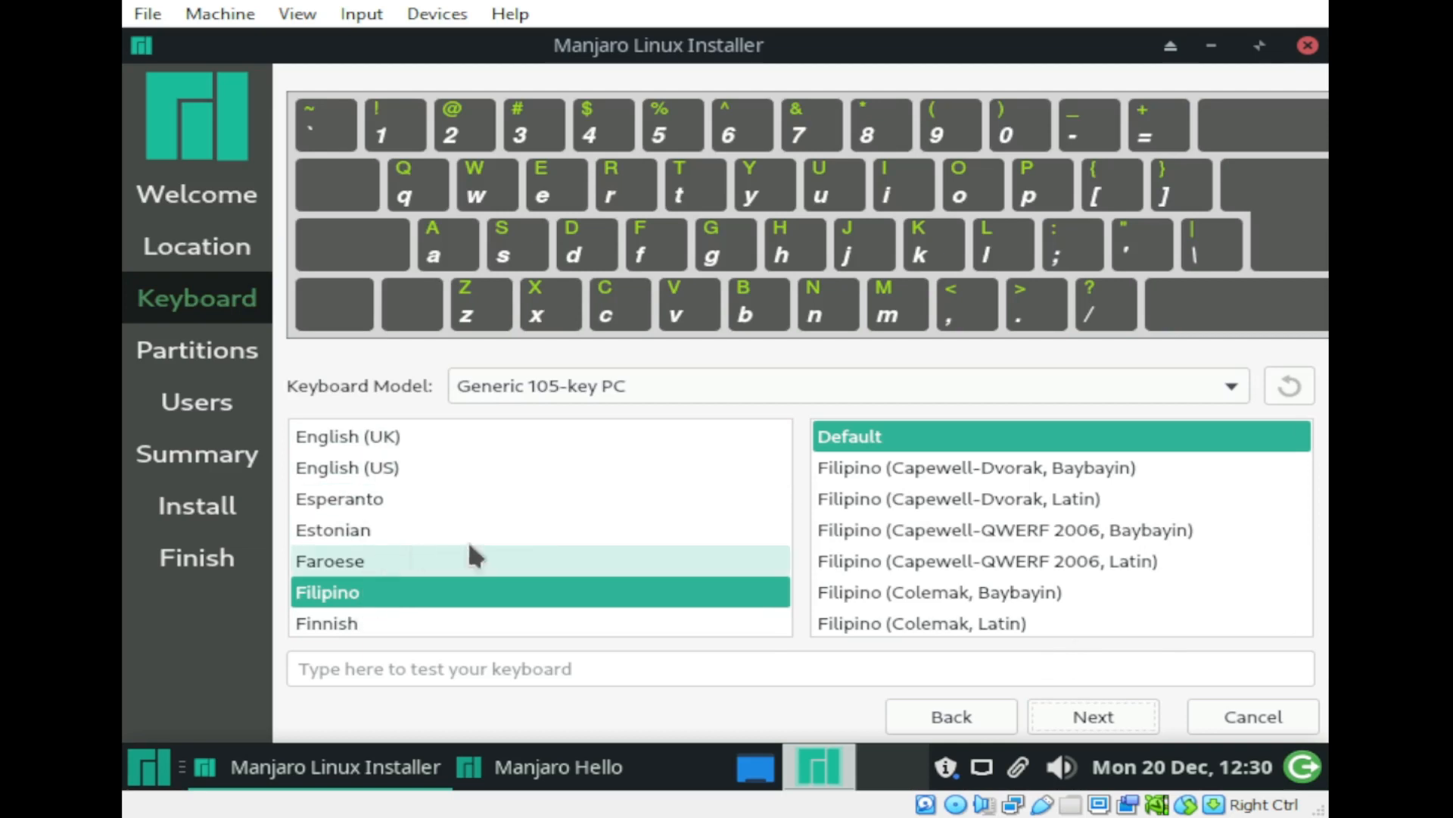
pyautogui.click(360, 467)
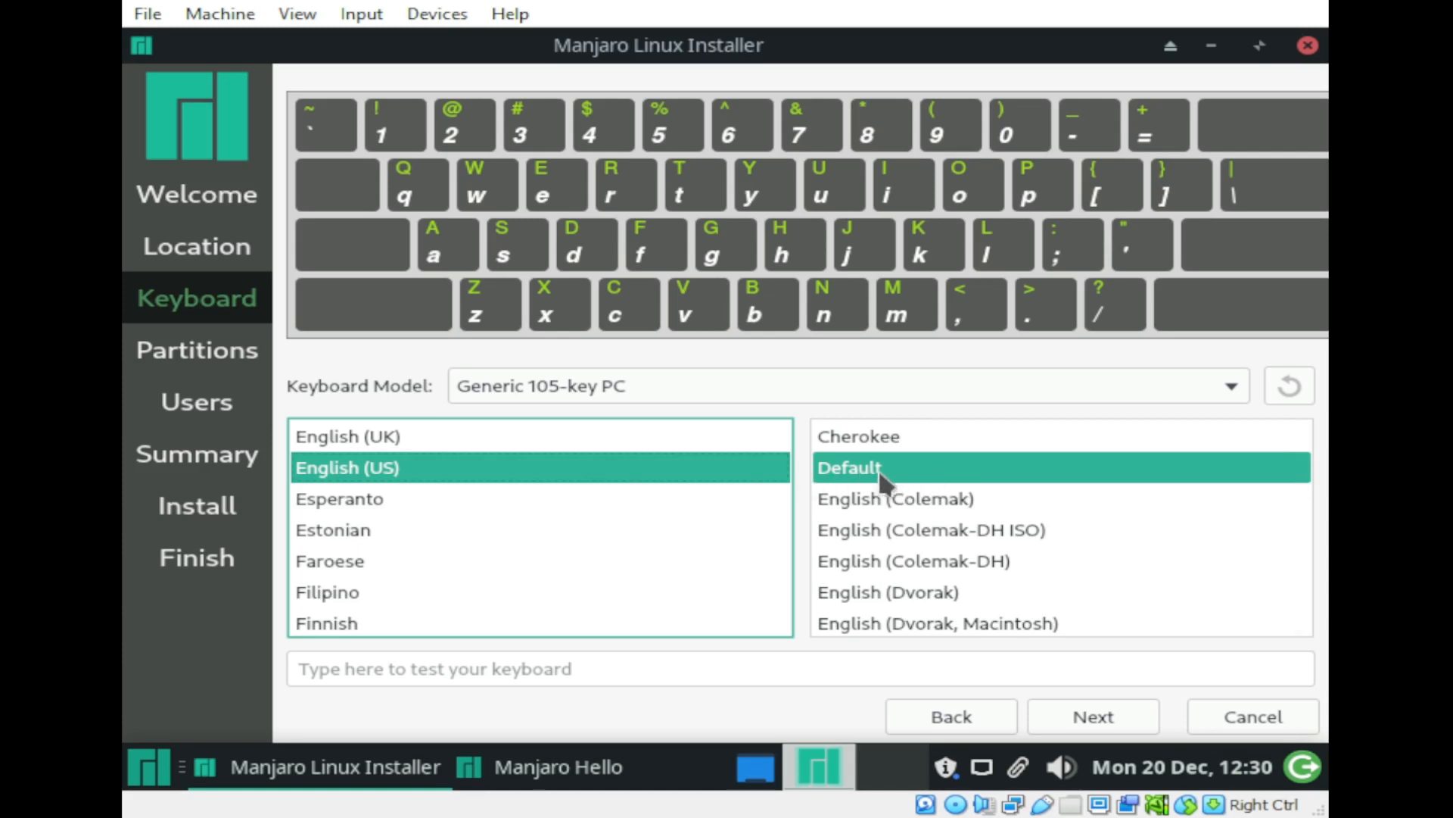
pyautogui.click(1098, 717)
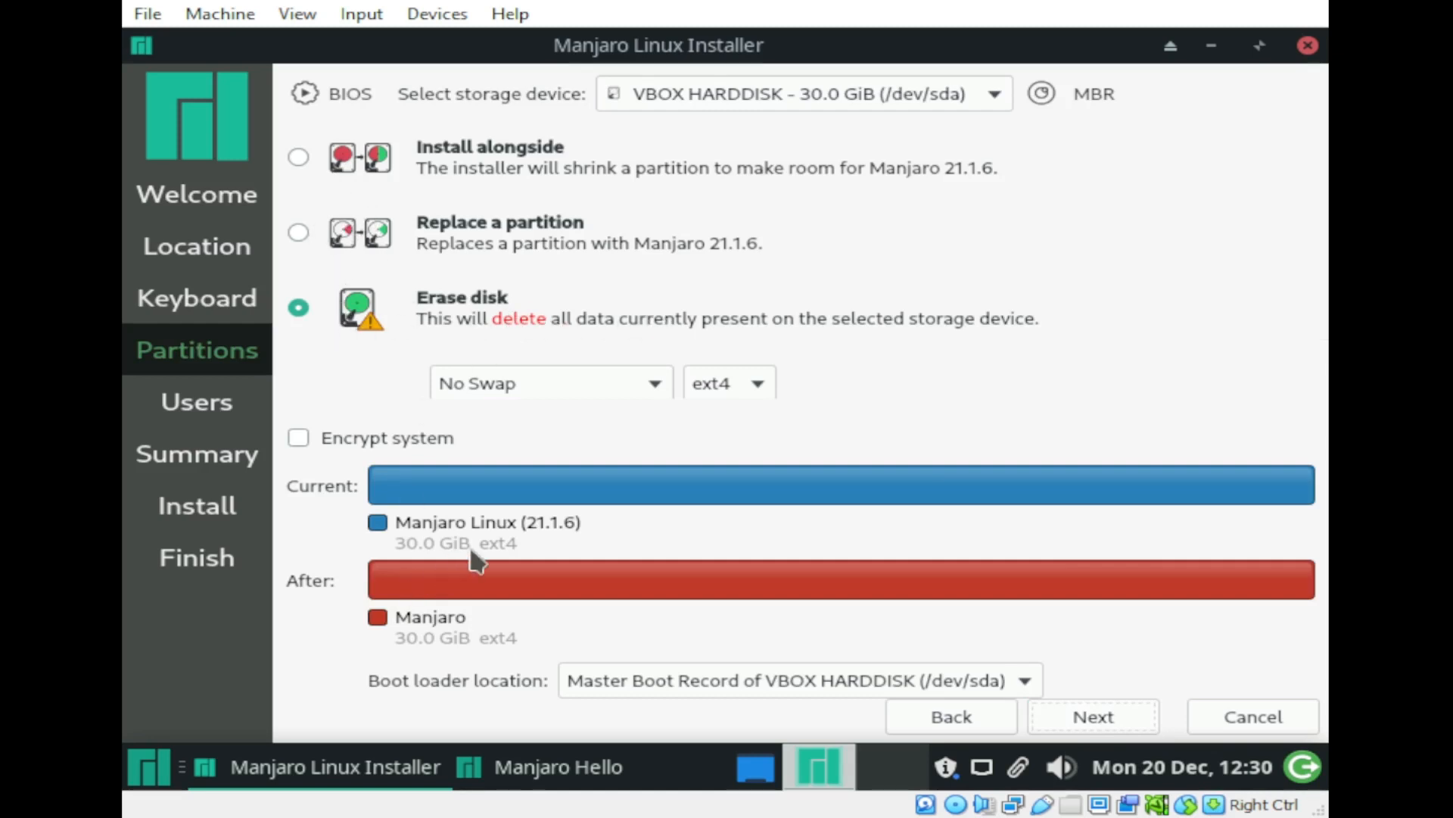
# Step: Keep Erase disk, then fill in the user details and a matching password reused for administrator
pyautogui.click(1135, 723)
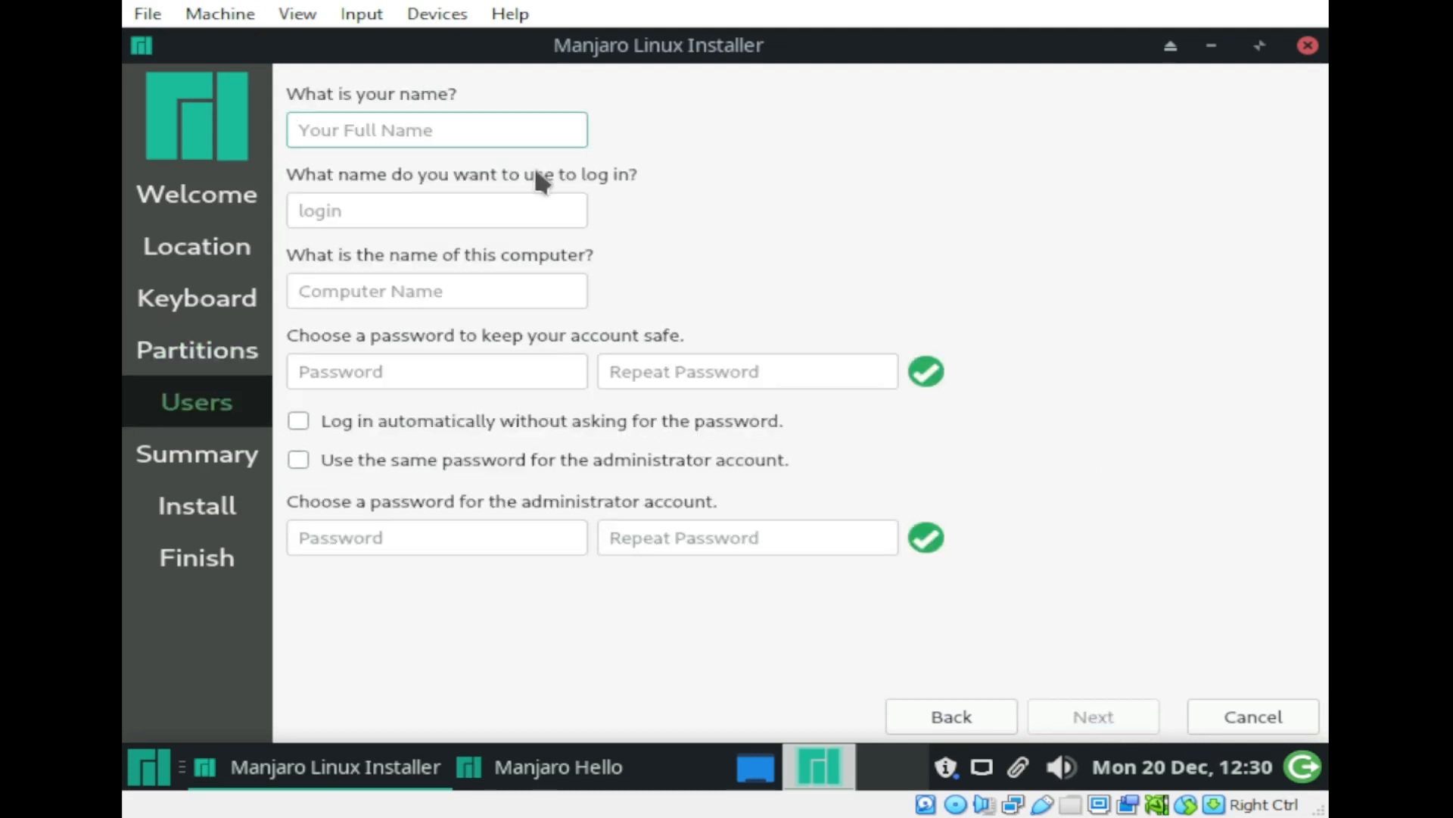
pyautogui.write('df')
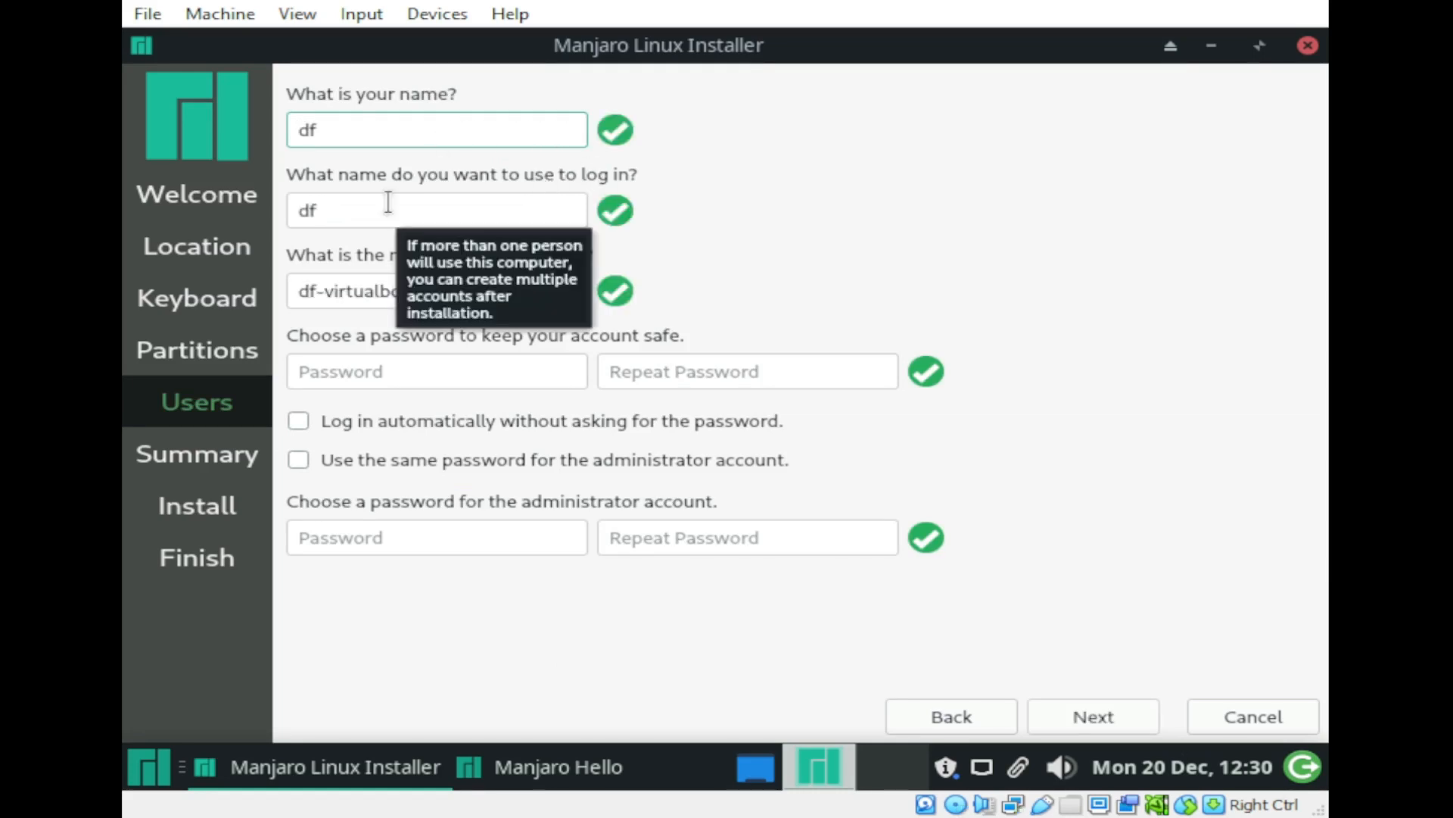
pyautogui.click(368, 379)
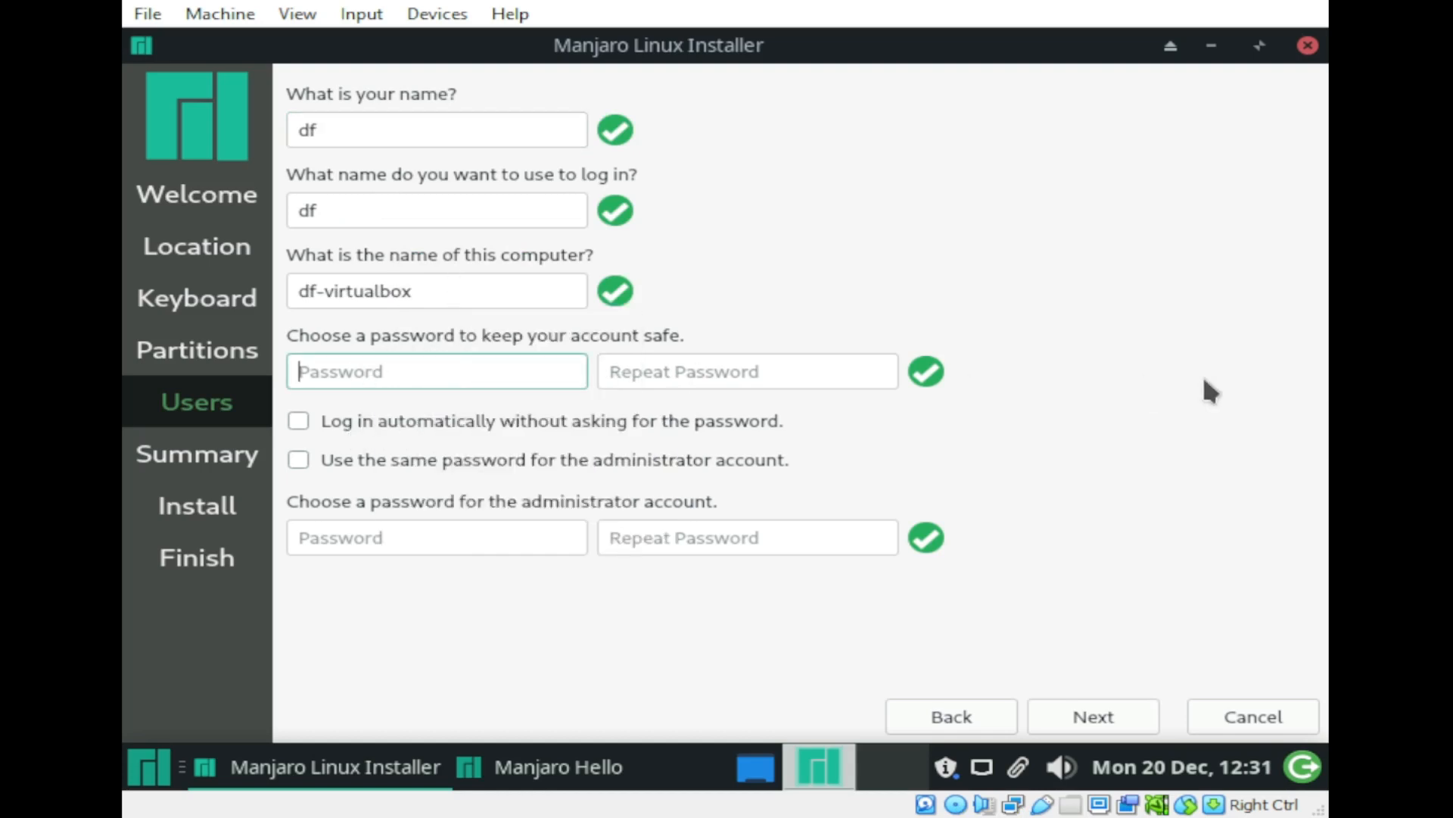
pyautogui.write('1234')
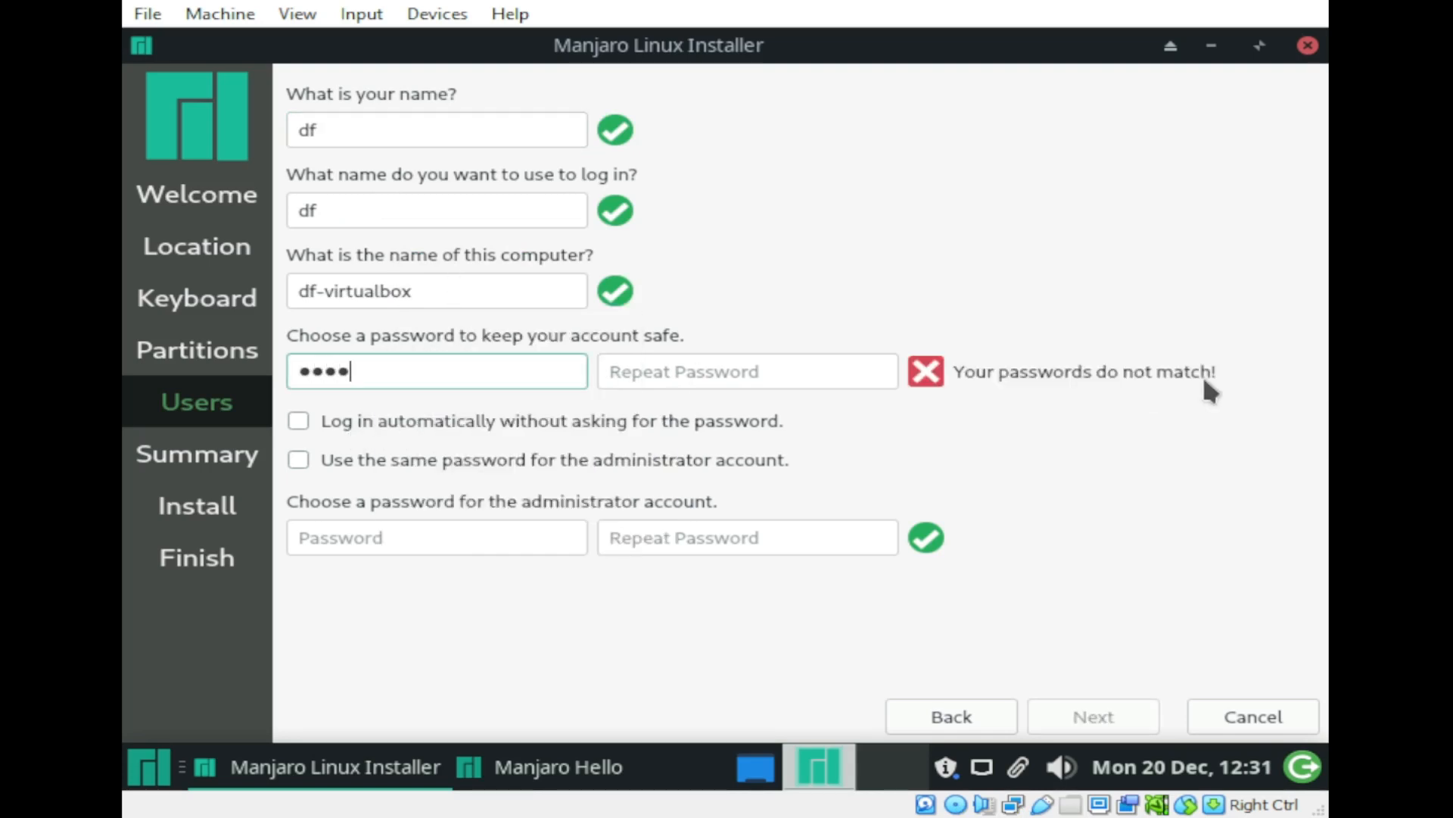
pyautogui.write('5678')
pyautogui.press('Tab')
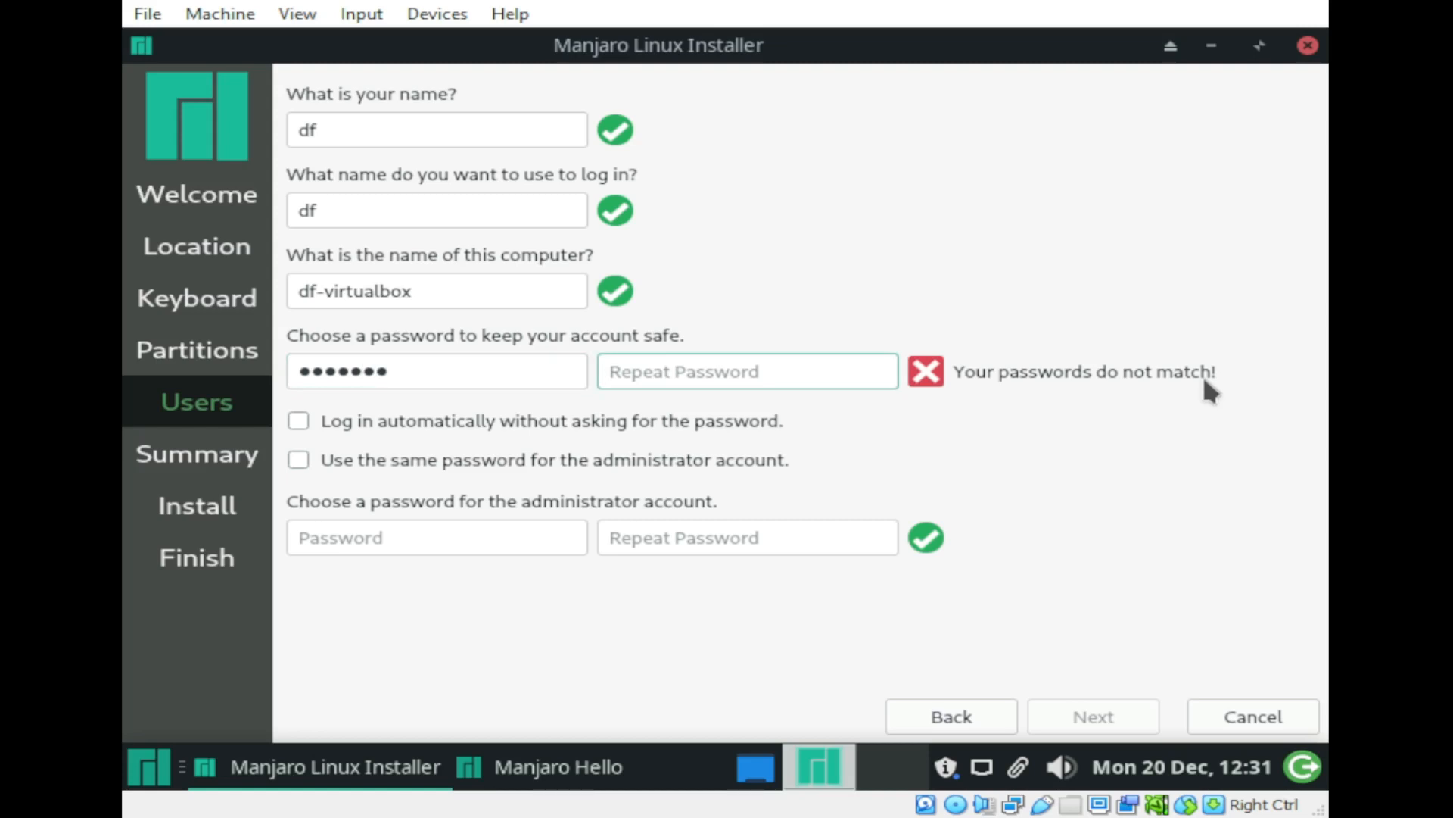
pyautogui.write('123456')
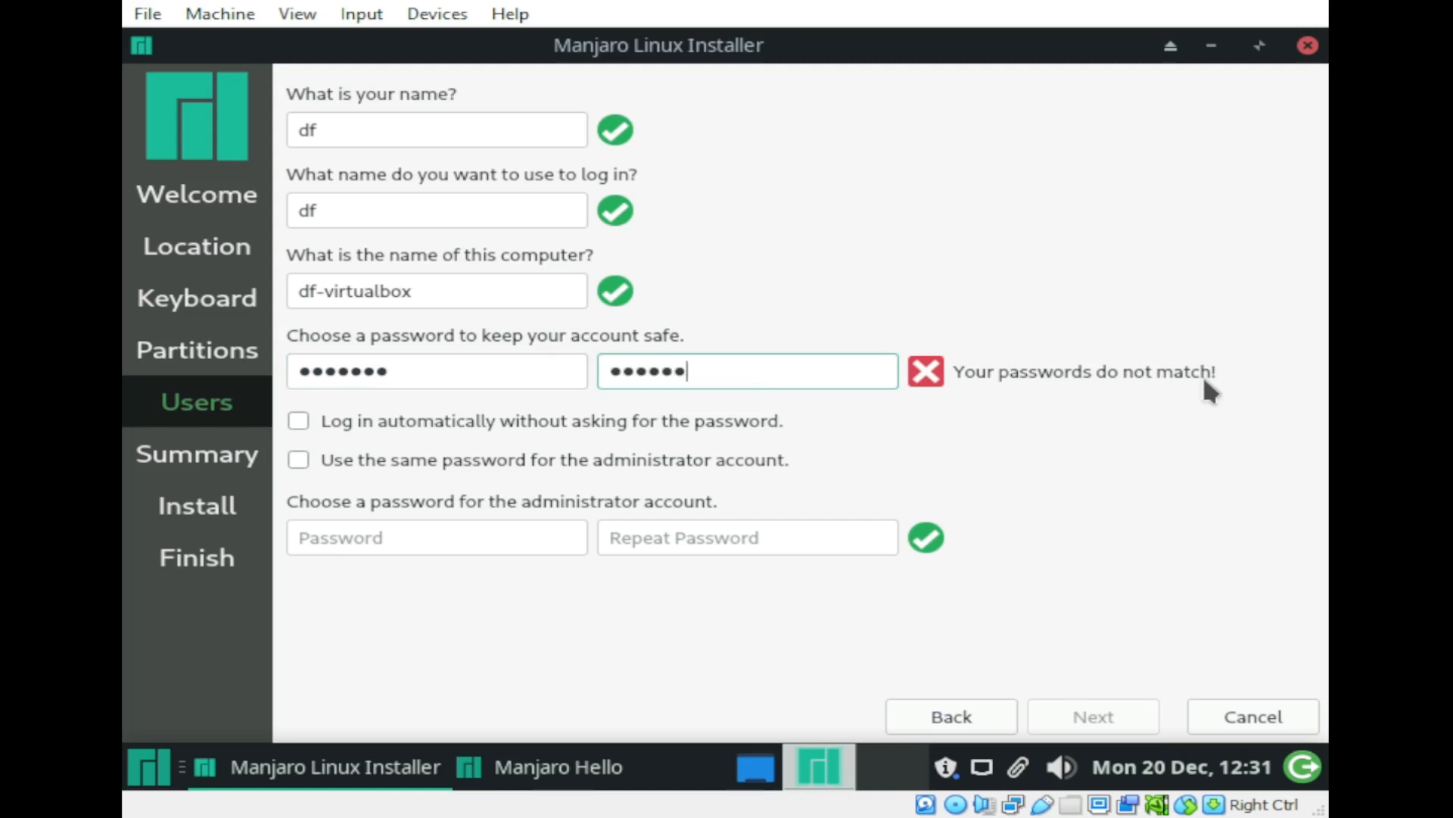
pyautogui.write('78')
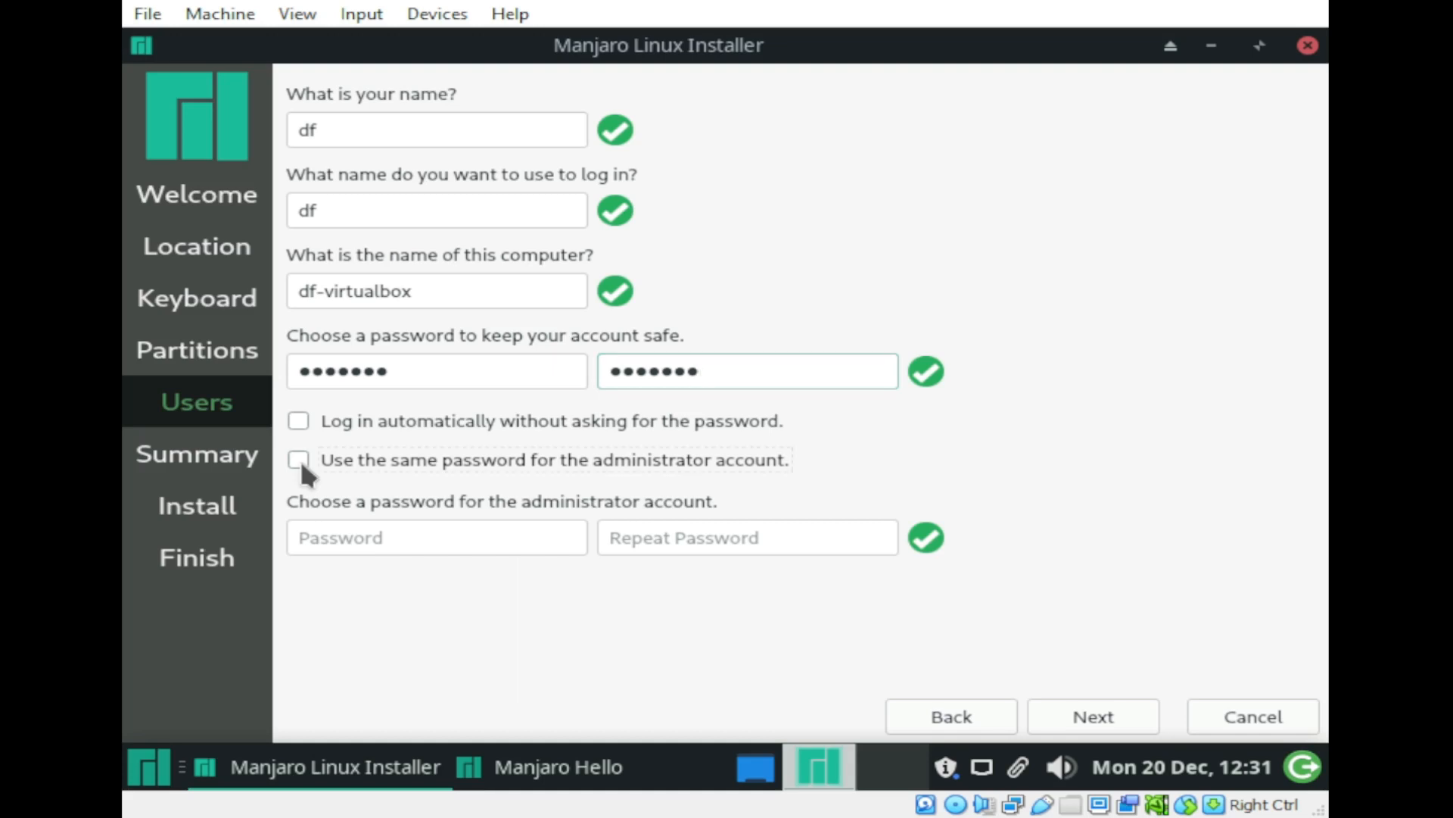
pyautogui.click(299, 461)
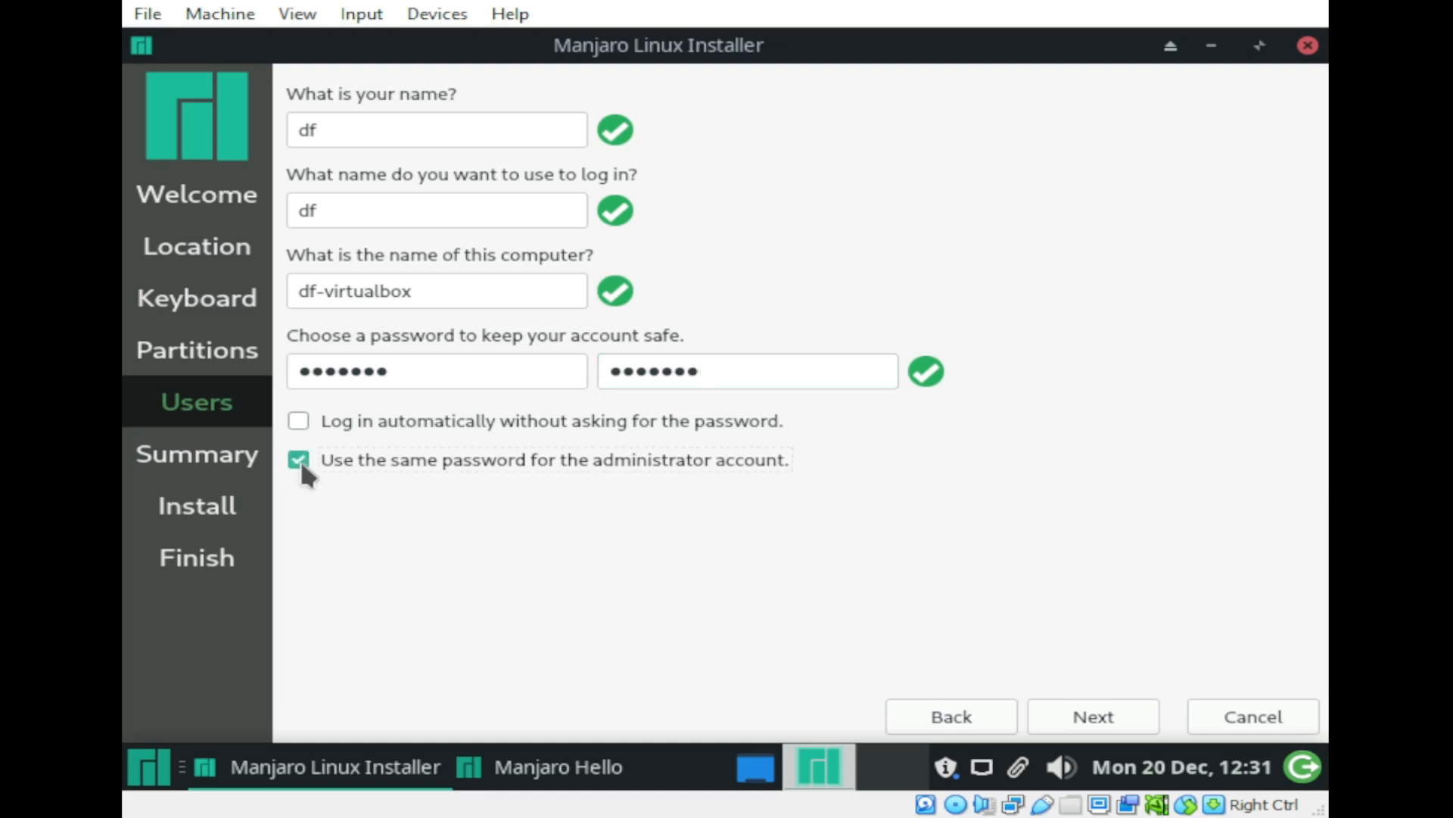
# Step: Review the installation summary and confirm installing Manjaro, erasing /dev/sda
pyautogui.click(1114, 723)
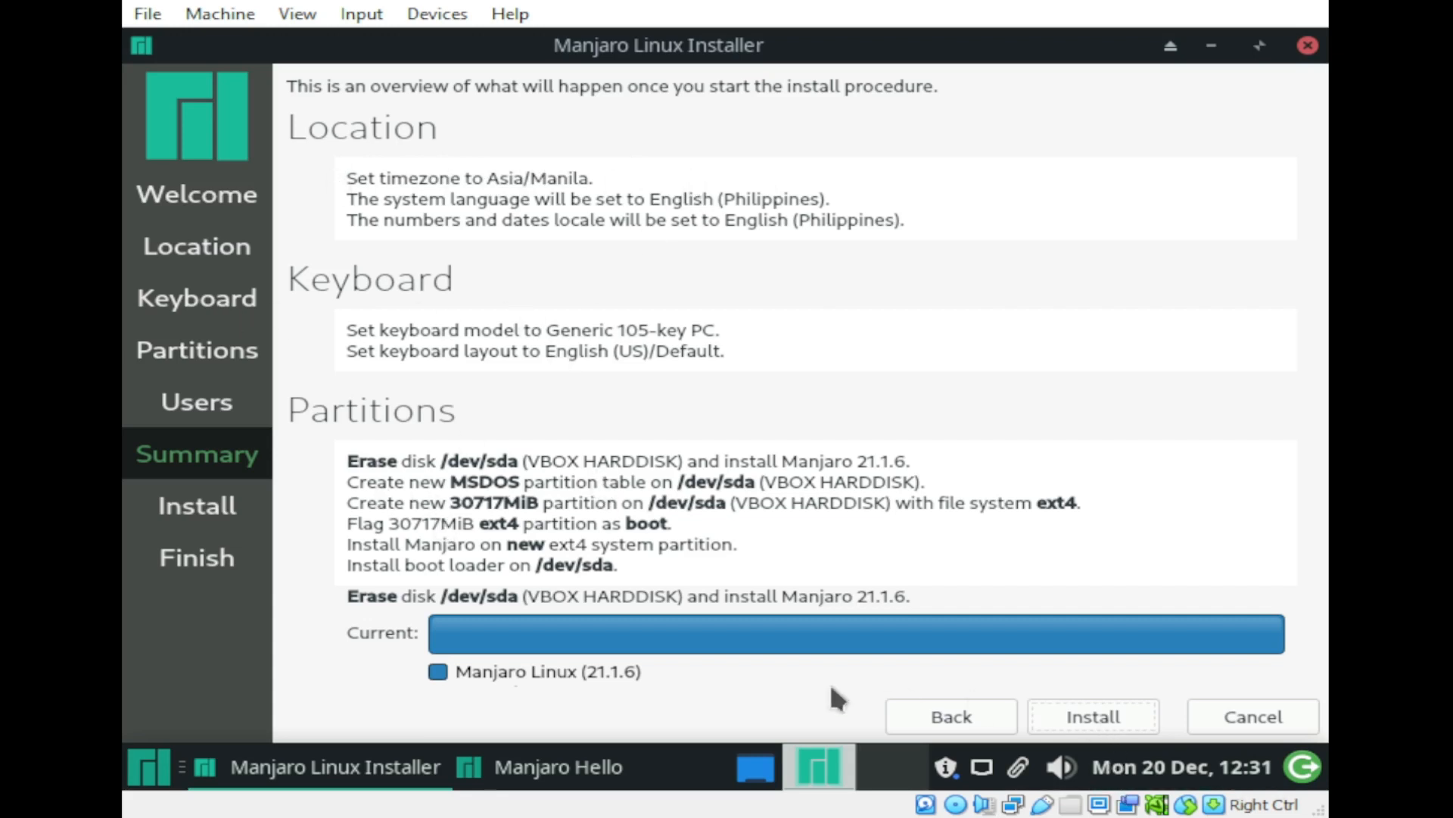
pyautogui.click(1107, 719)
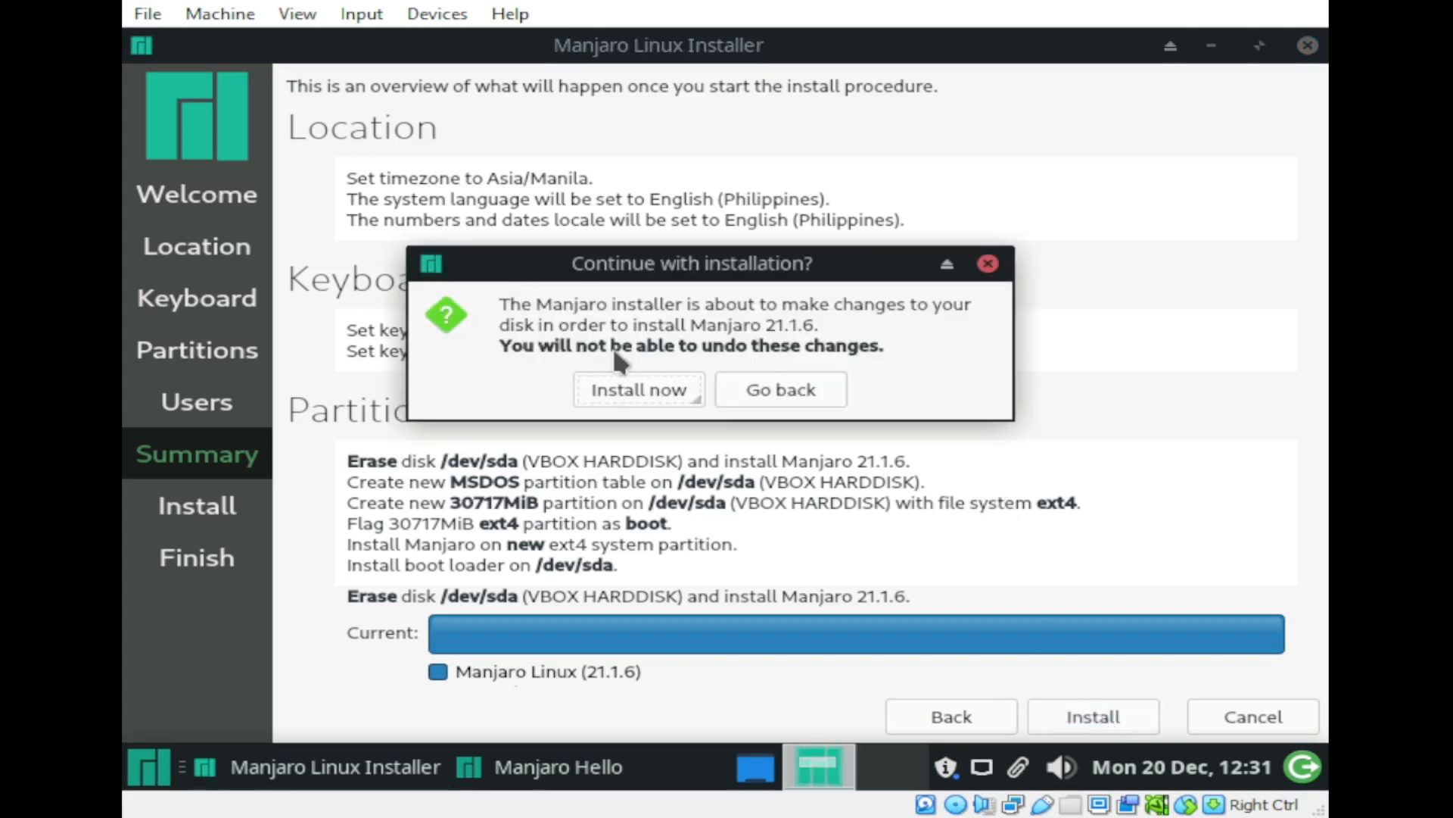
pyautogui.click(636, 390)
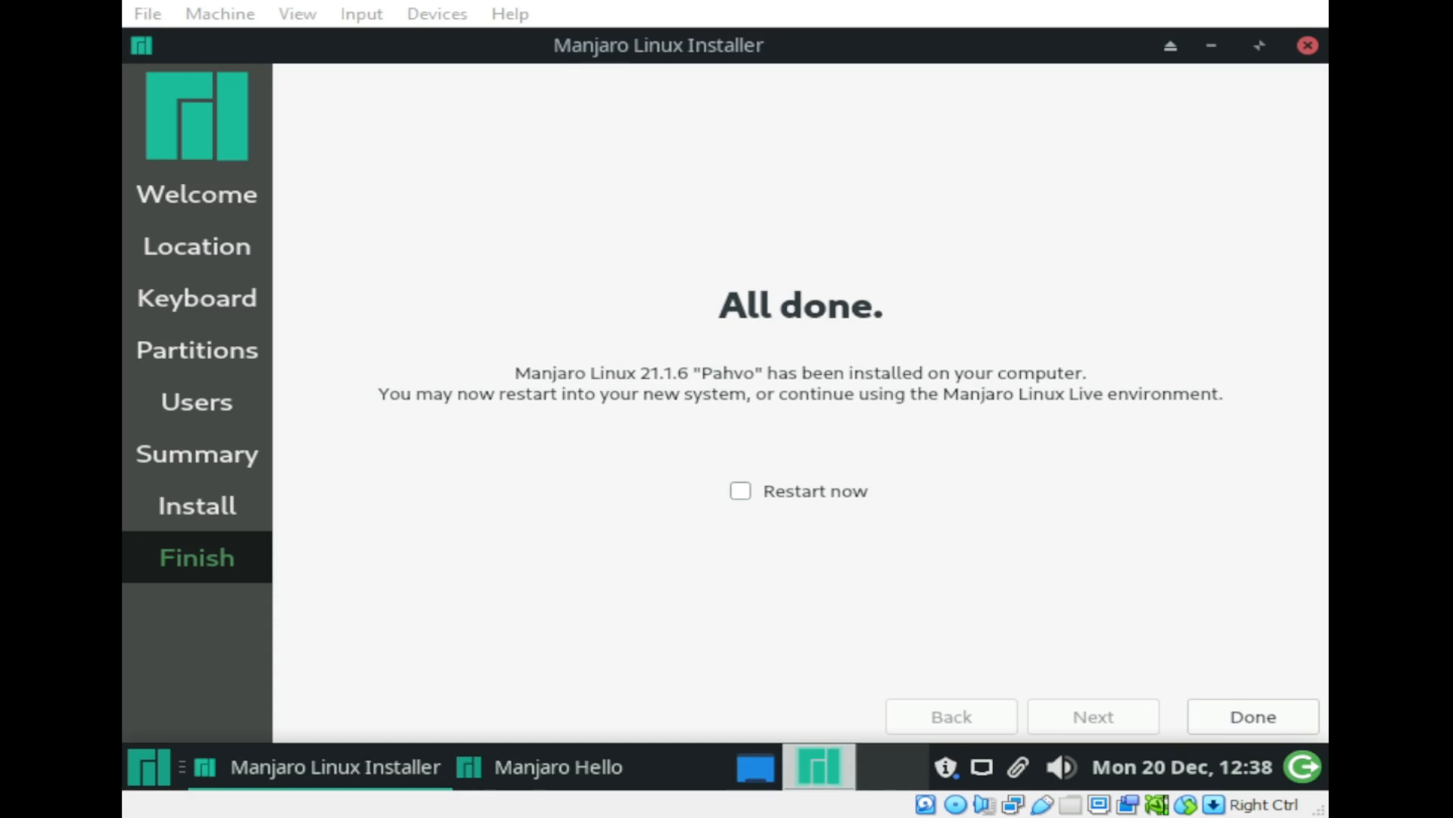
# Step: Tick Restart now and finish the installer so the machine reboots
pyautogui.click(740, 490)
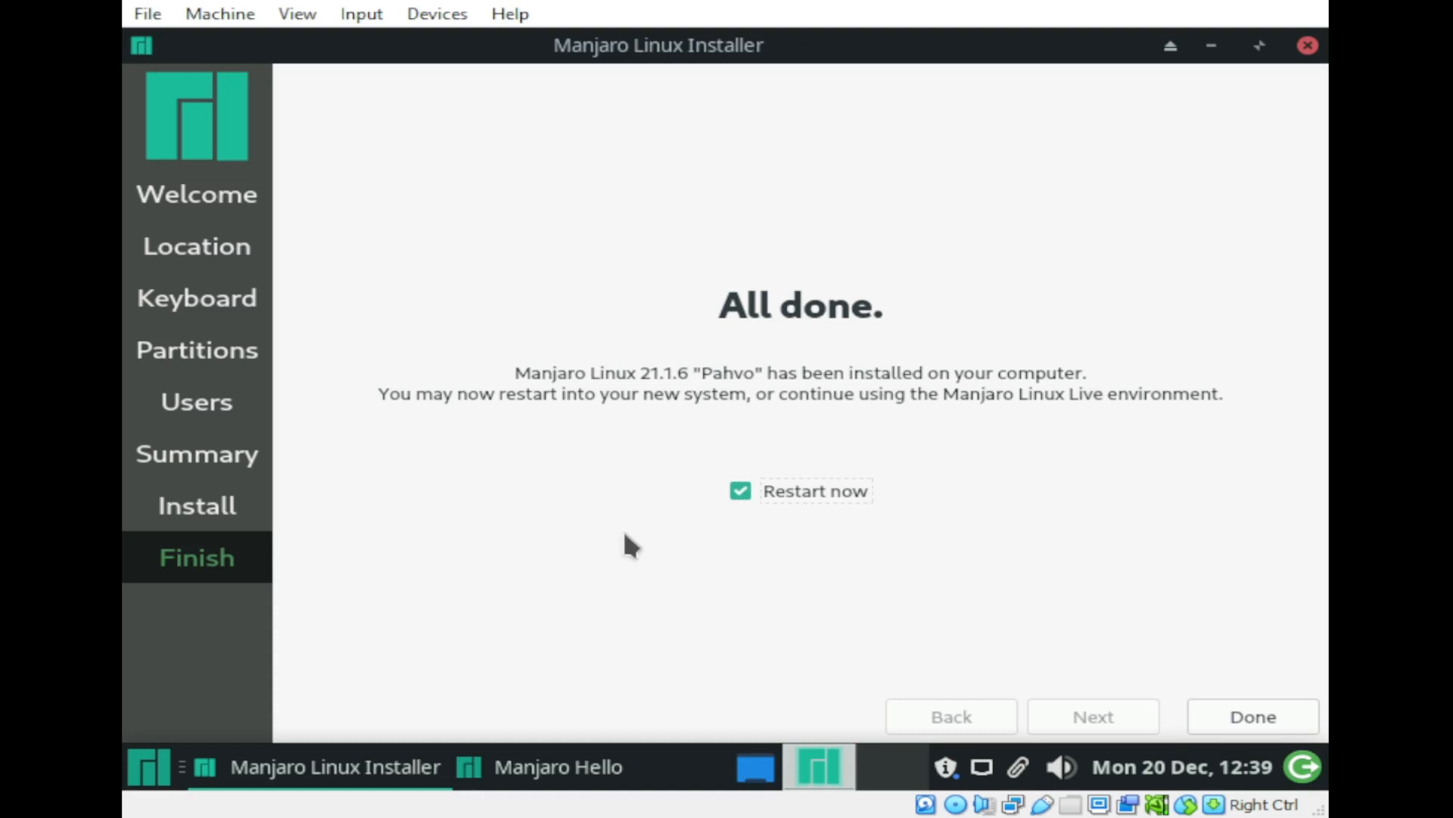
pyautogui.click(1253, 717)
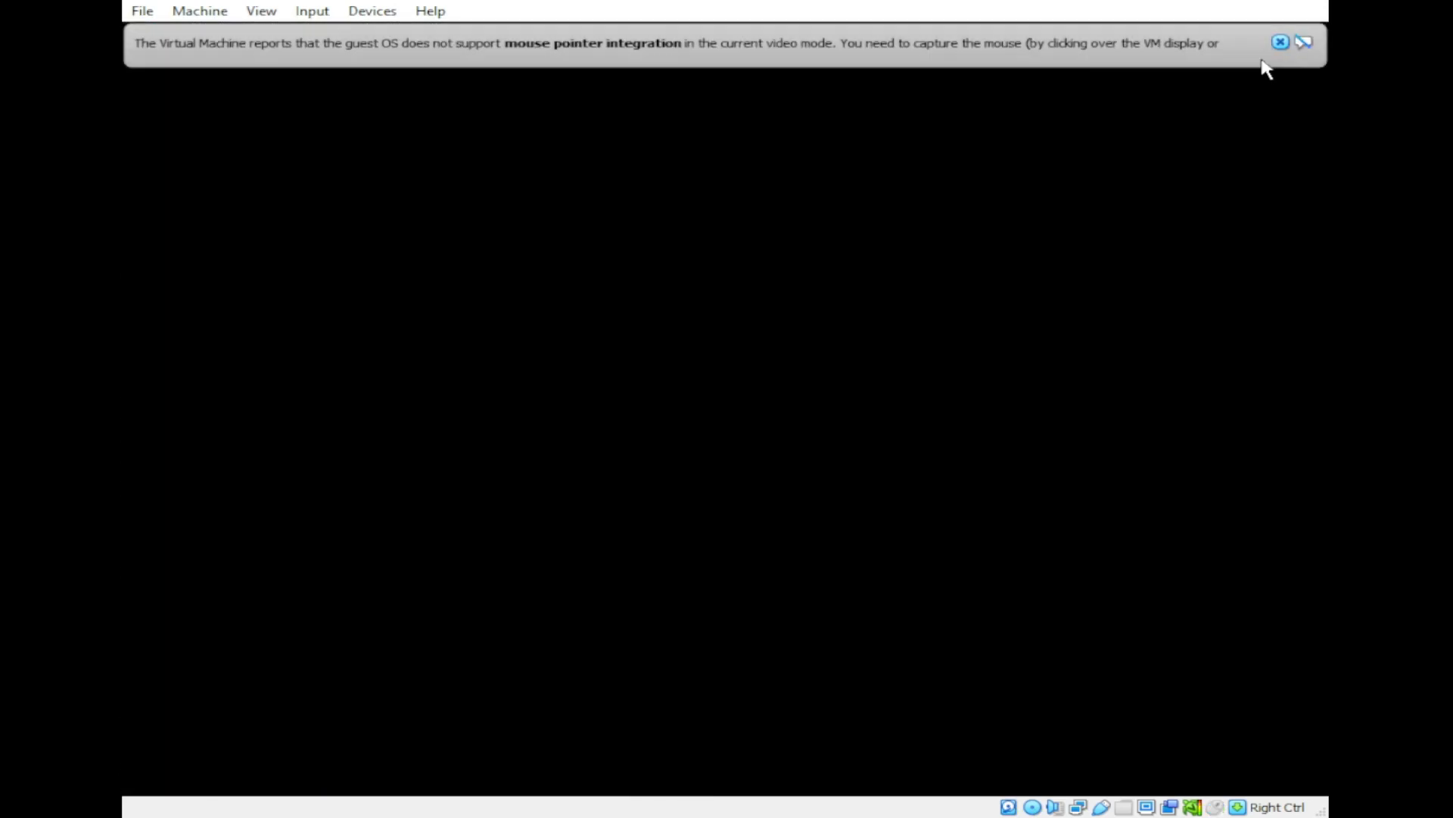
# Step: Dismiss the mouse-integration notices and boot the installed system straight from the boot menu
pyautogui.click(1280, 43)
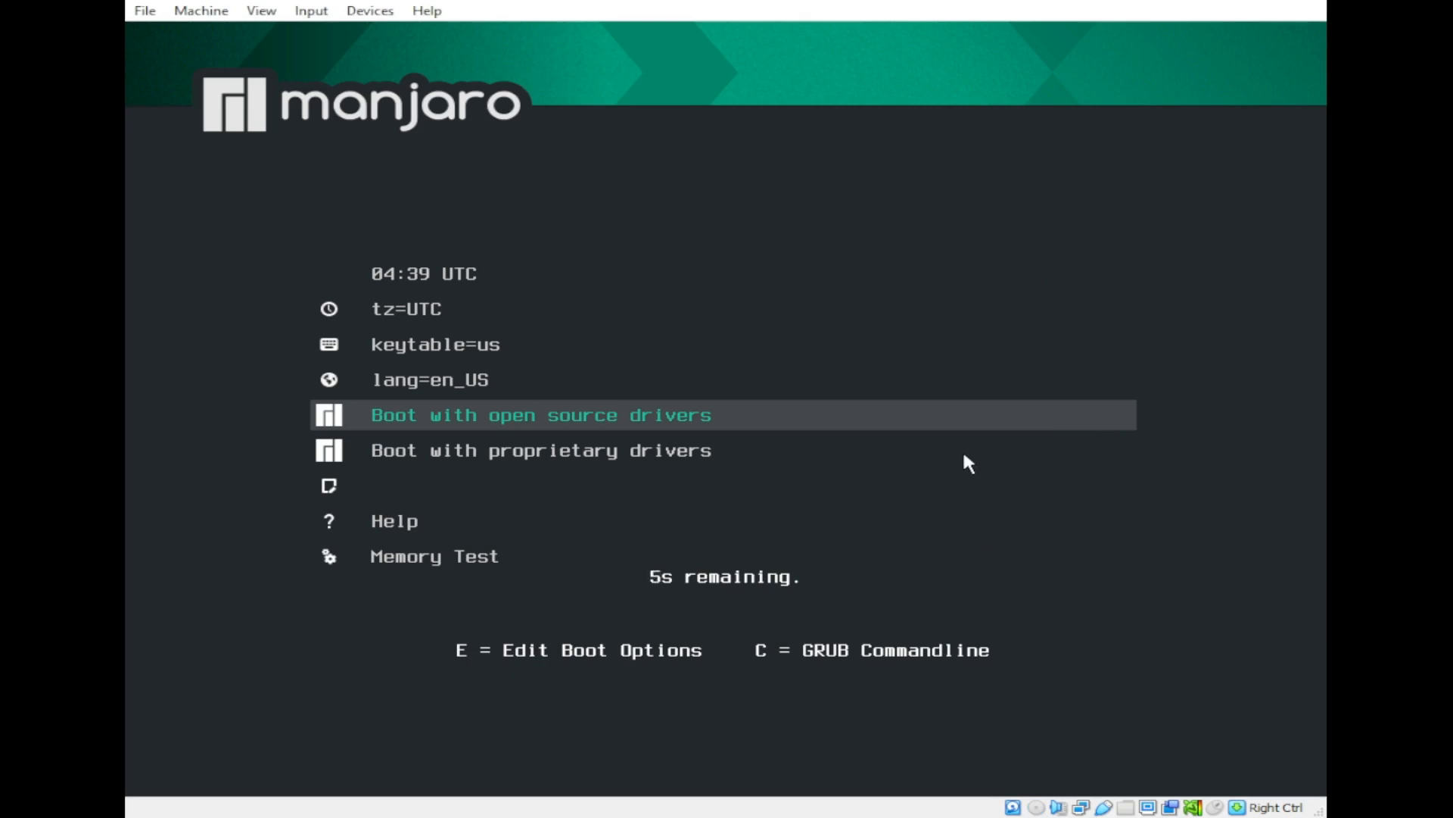
pyautogui.press('Return')
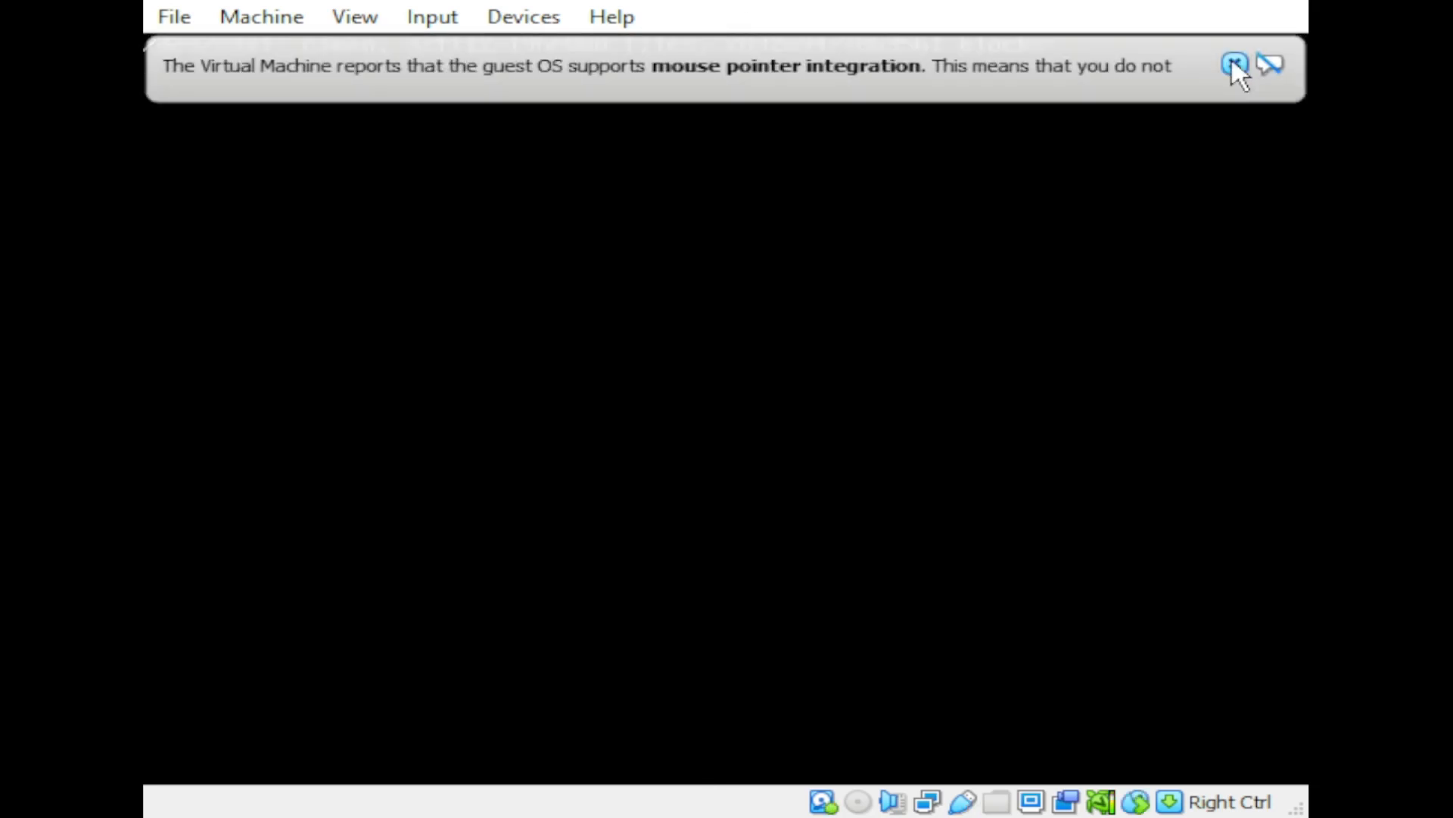
pyautogui.click(1234, 63)
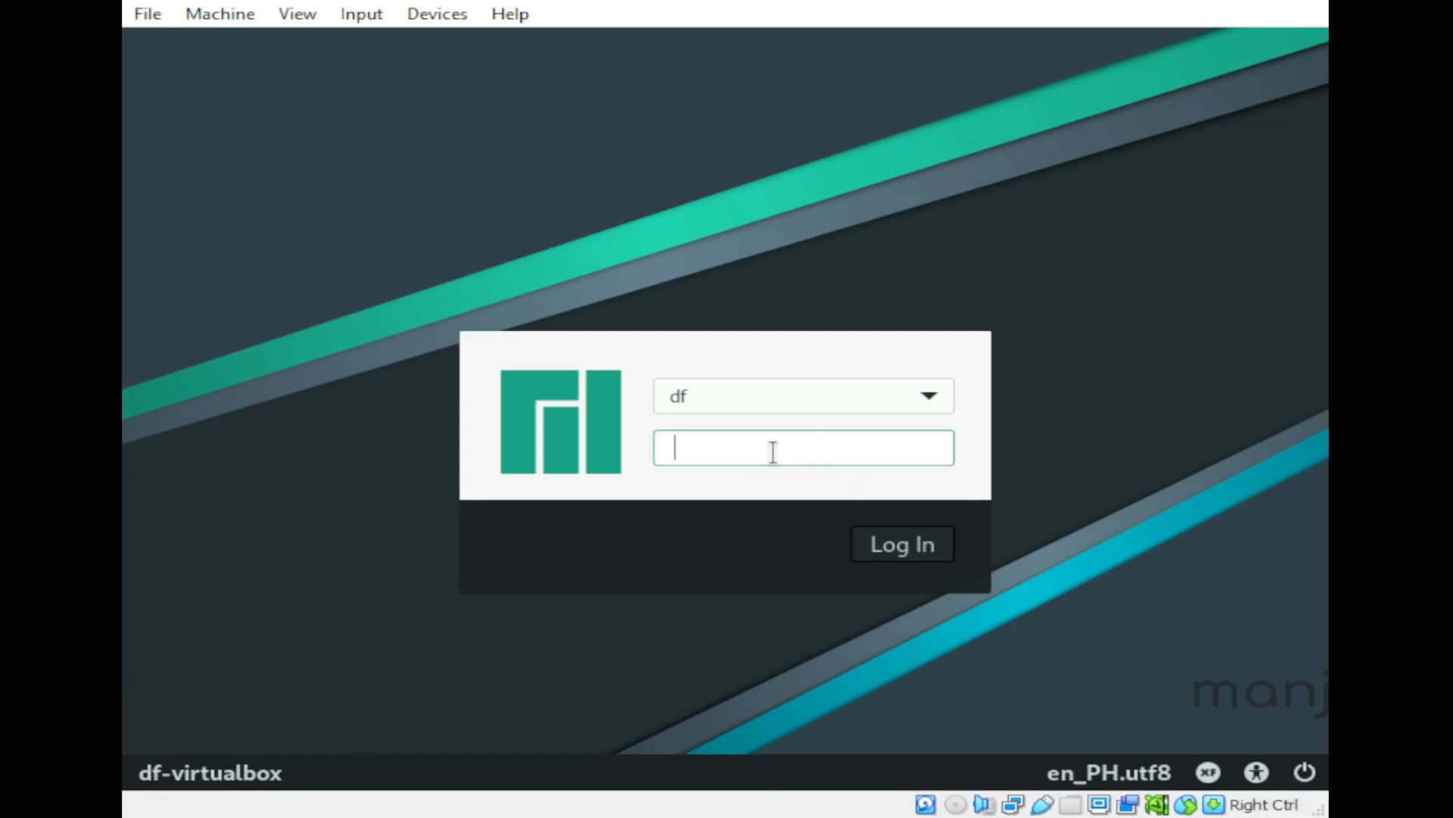
# Step: Log in to the new Manjaro desktop with the user's password
pyautogui.write('*******')
pyautogui.click(921, 553)
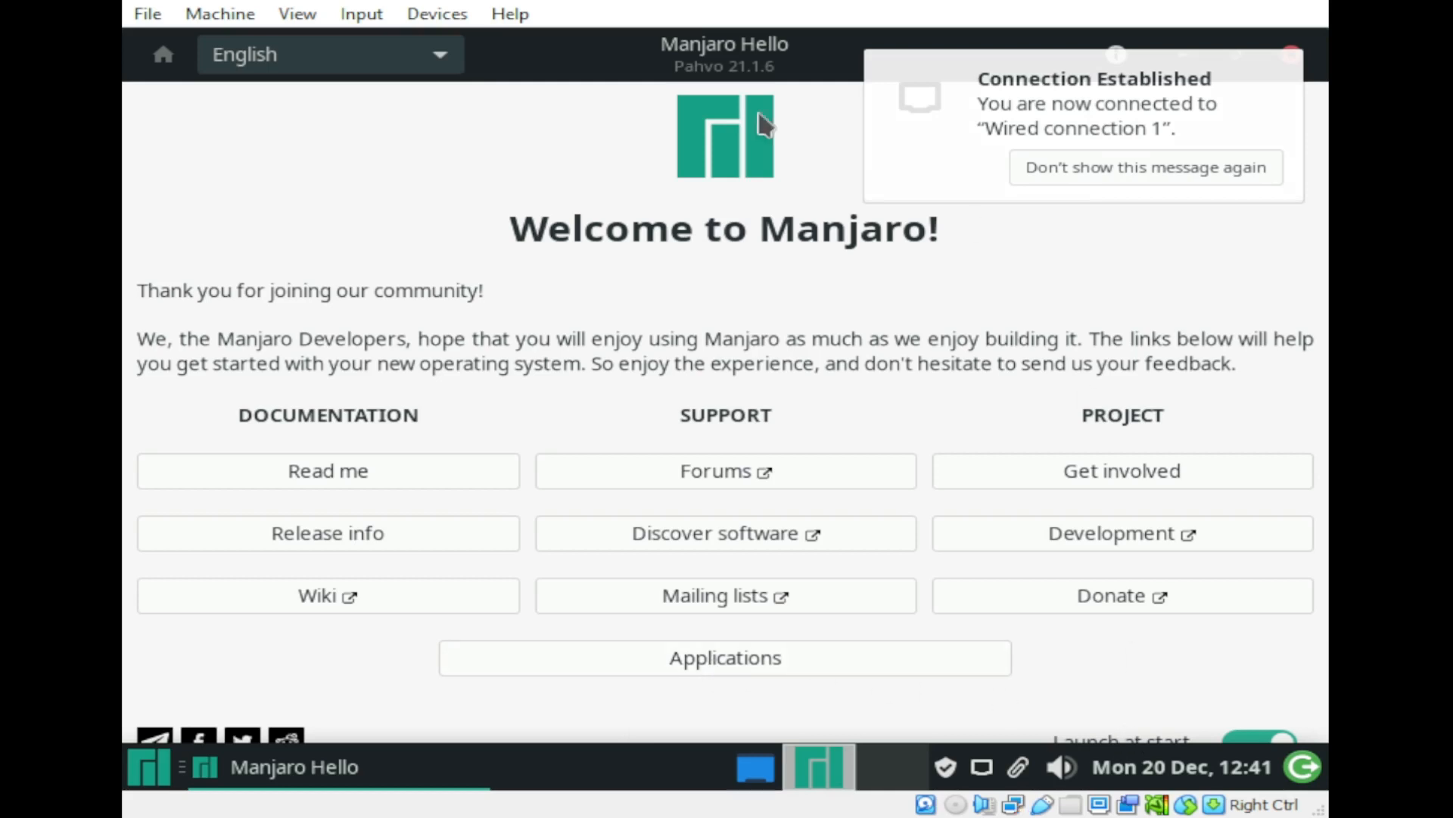
# Step: Close the Manjaro Hello welcome window and dismiss the desktop options menu
pyautogui.moveTo(720, 67); pyautogui.dragTo(720, 278)
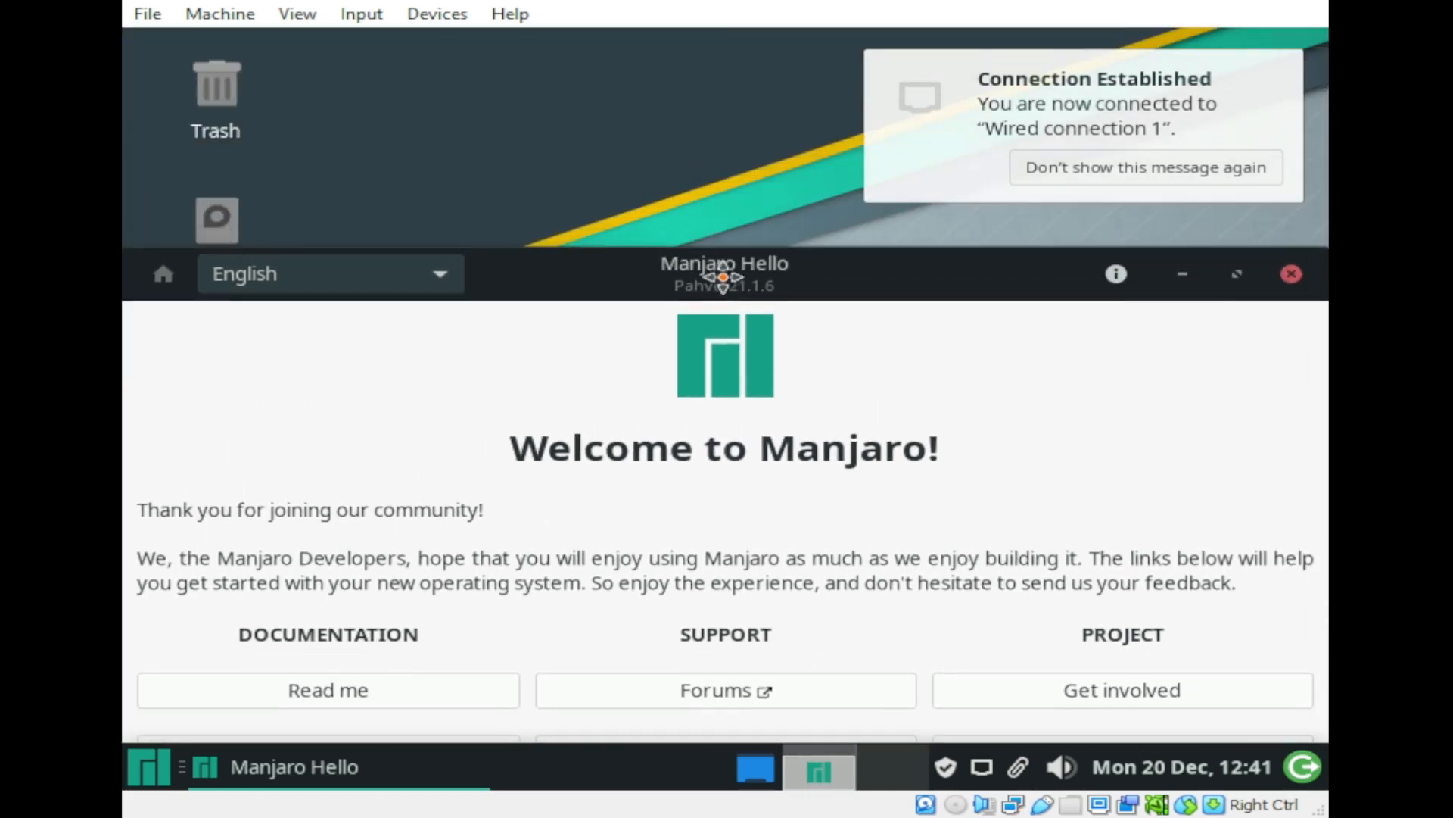
pyautogui.click(1290, 275)
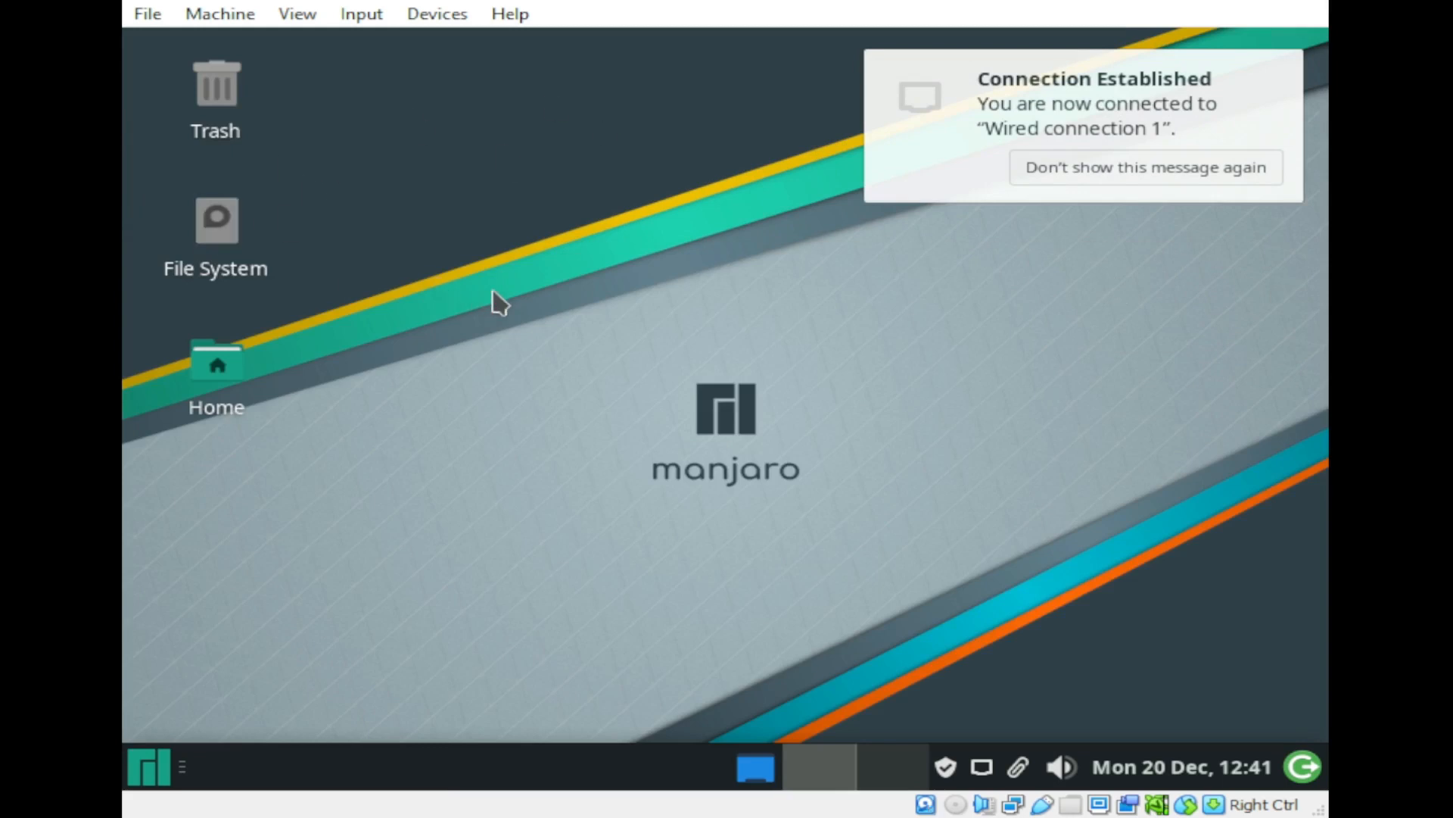
pyautogui.rightClick(439, 204)
pyautogui.click(1043, 389)
pyautogui.rightClick(465, 157)
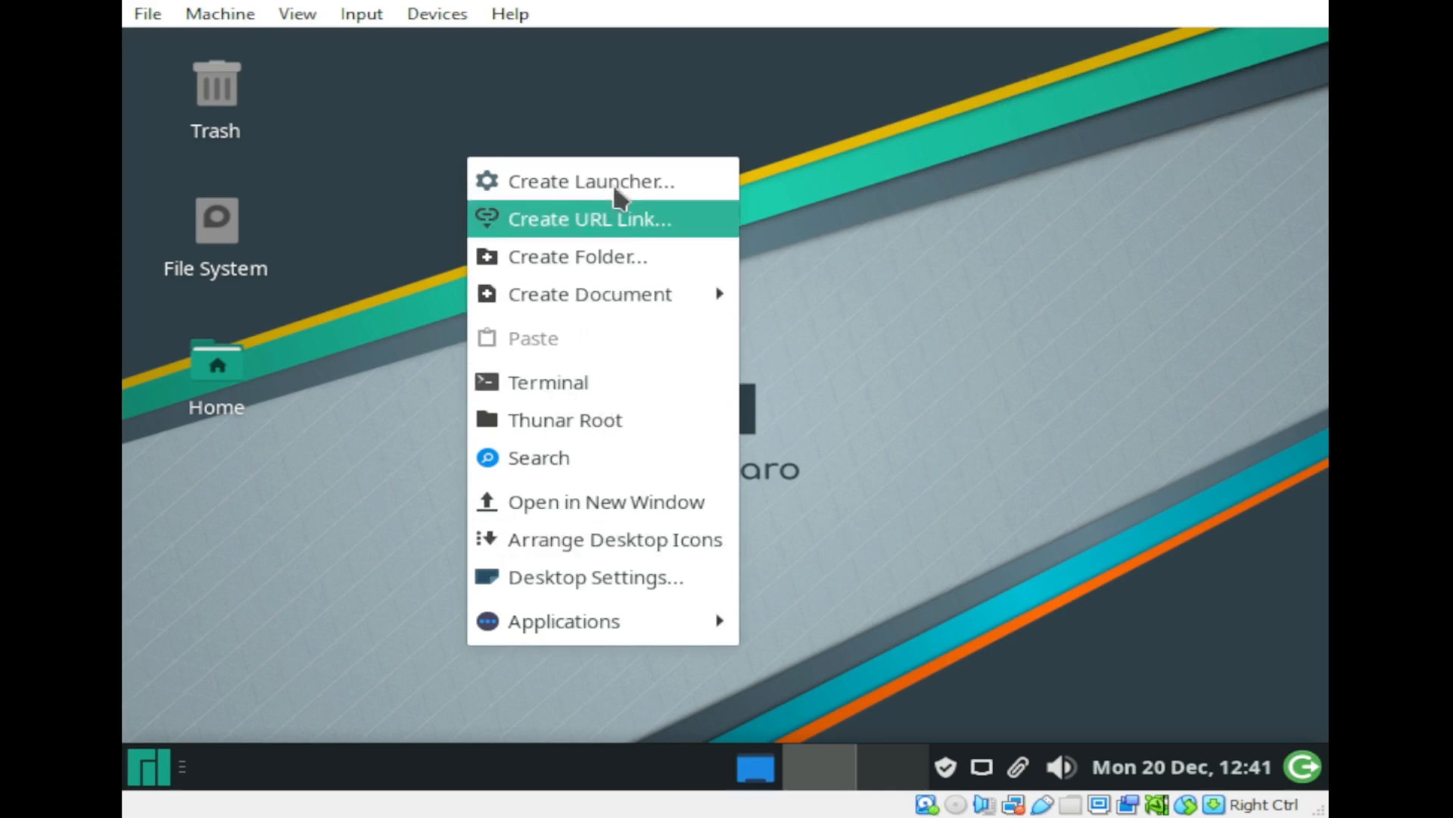
pyautogui.click(912, 459)
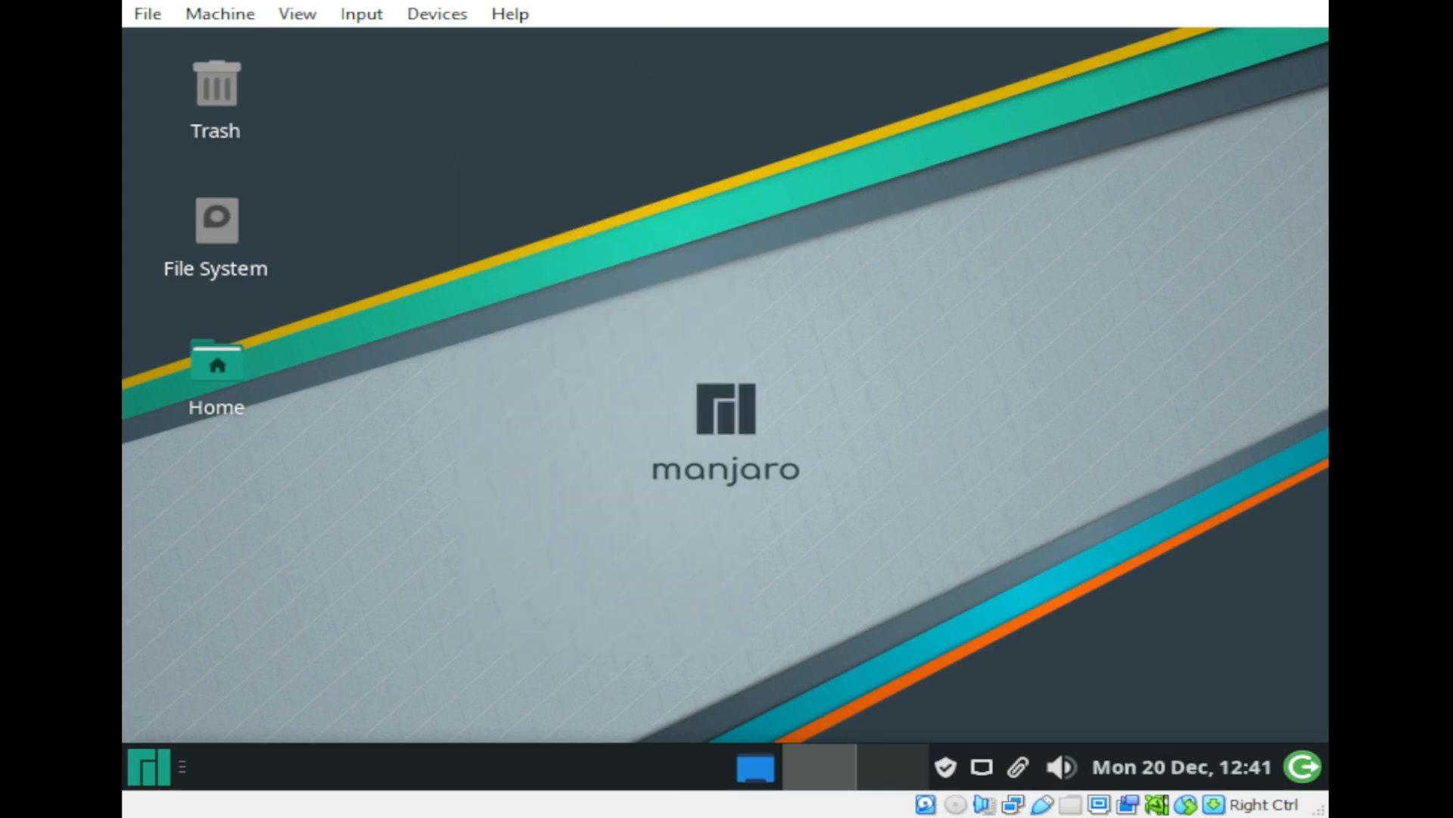
# Step: Search 'display' in the Whisker menu and launch the Display settings
pyautogui.click(155, 771)
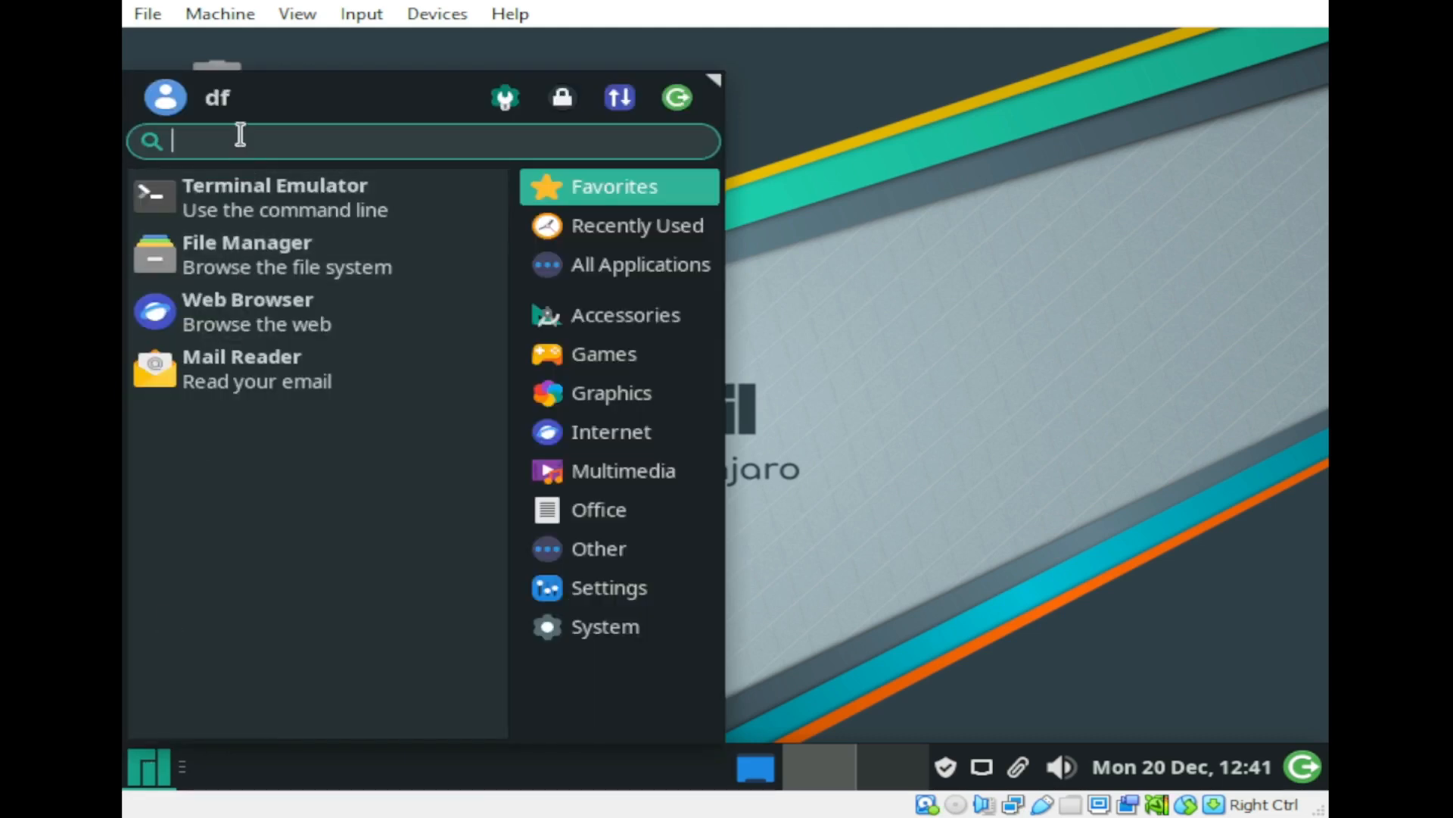
pyautogui.write('display')
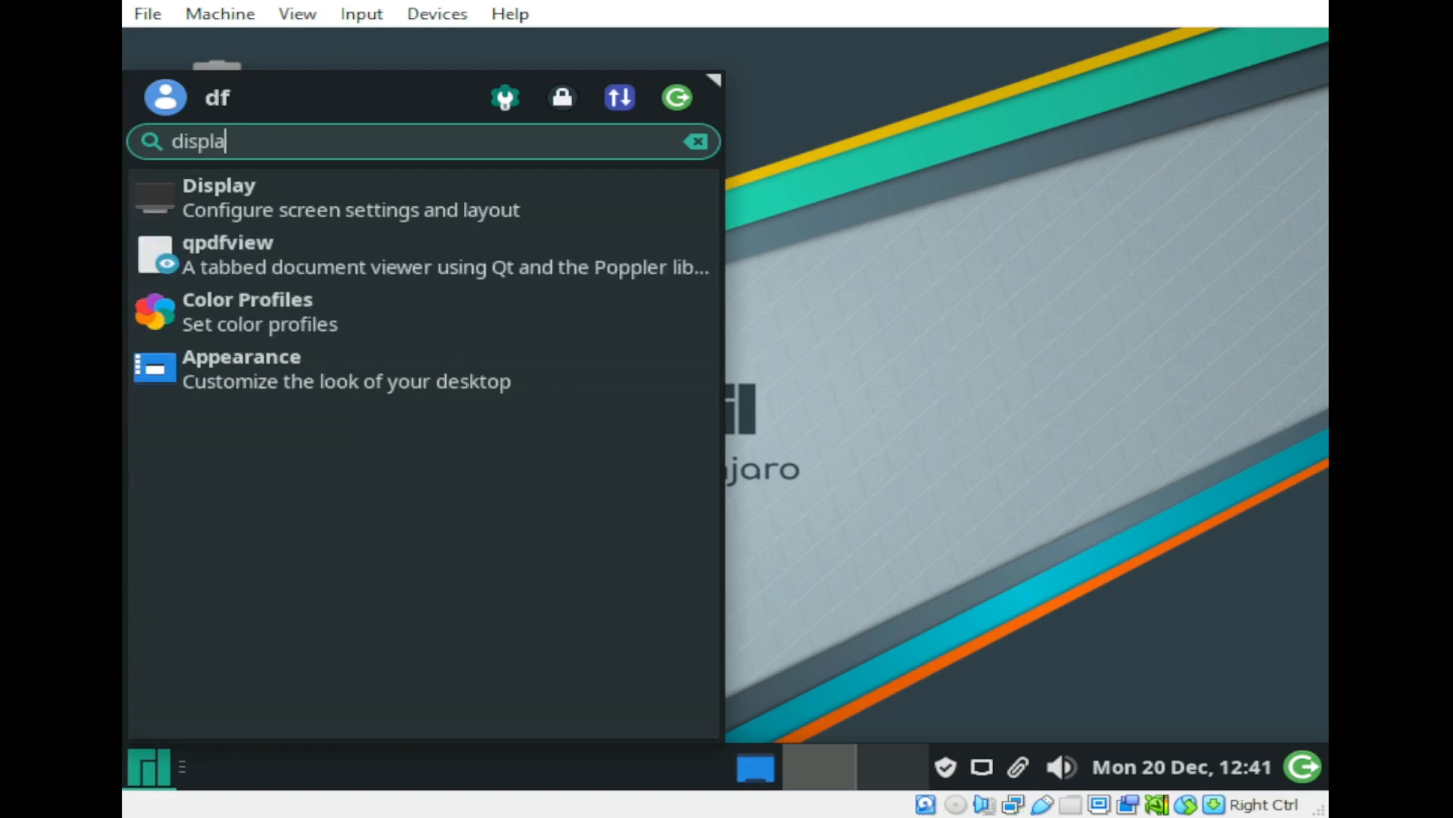
pyautogui.click(218, 199)
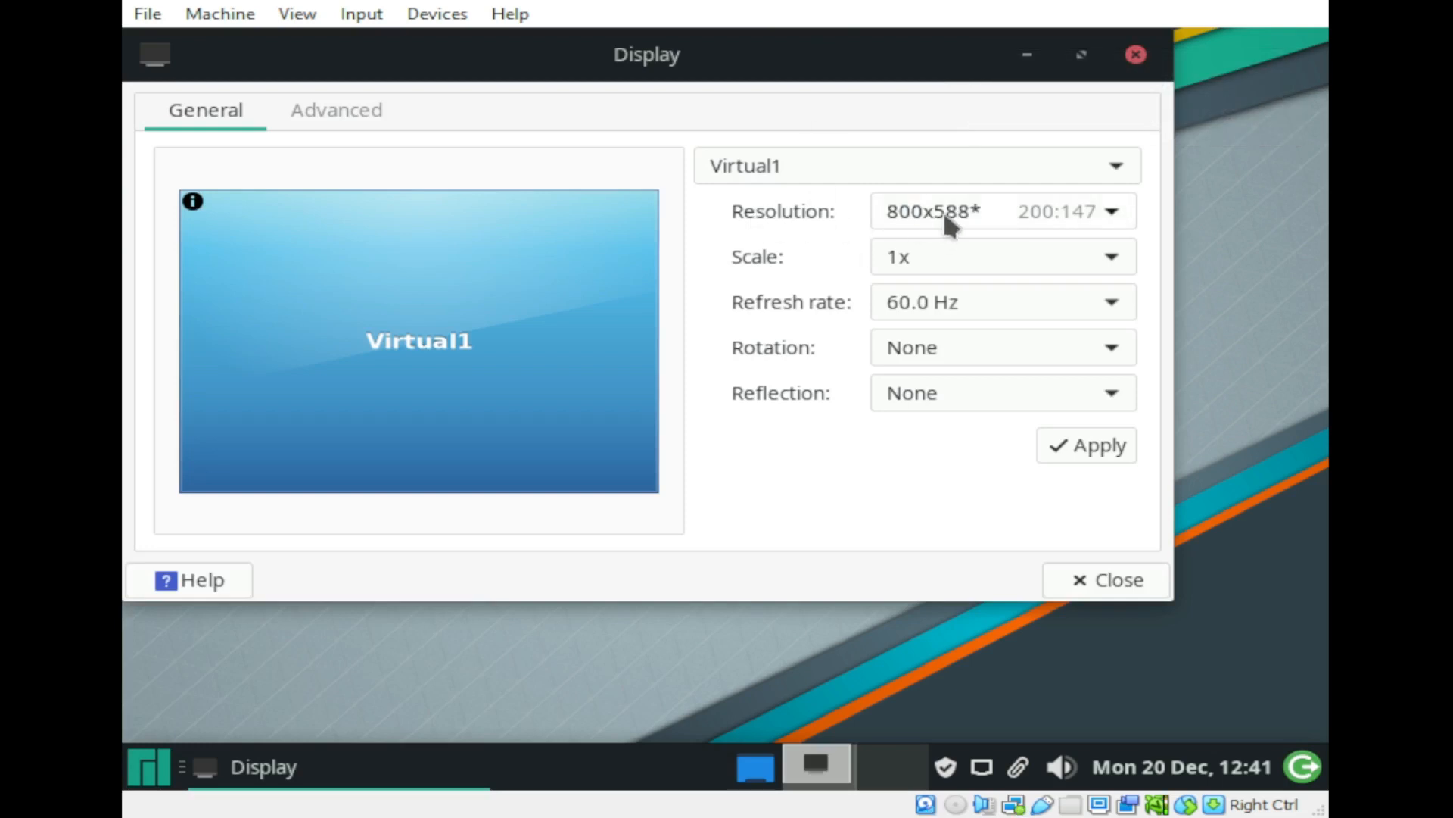
# Step: Select the 1440x900 resolution and dismiss the kernel update notifications
pyautogui.click(1002, 223)
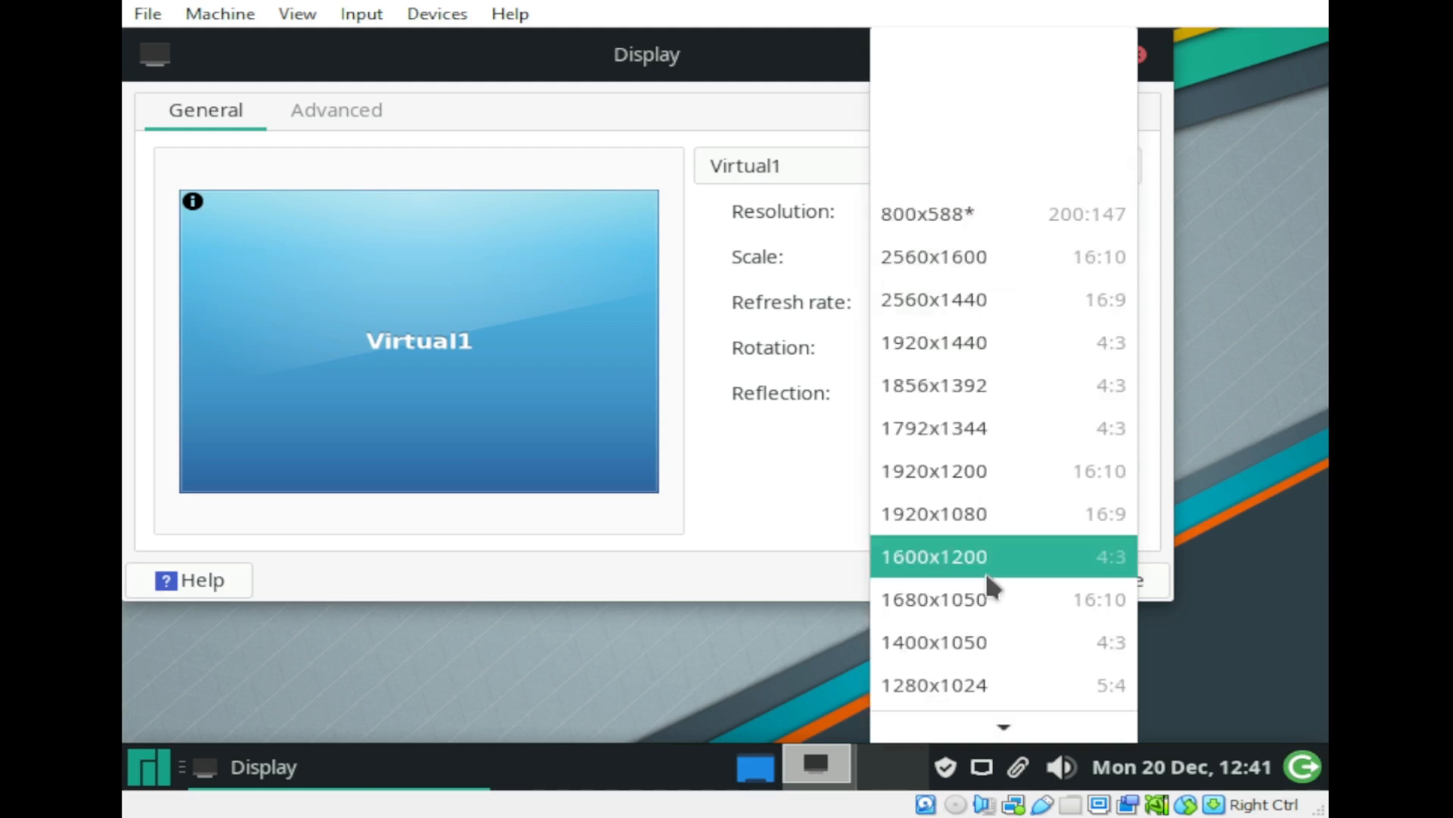
pyautogui.scroll(-3, 987, 564)
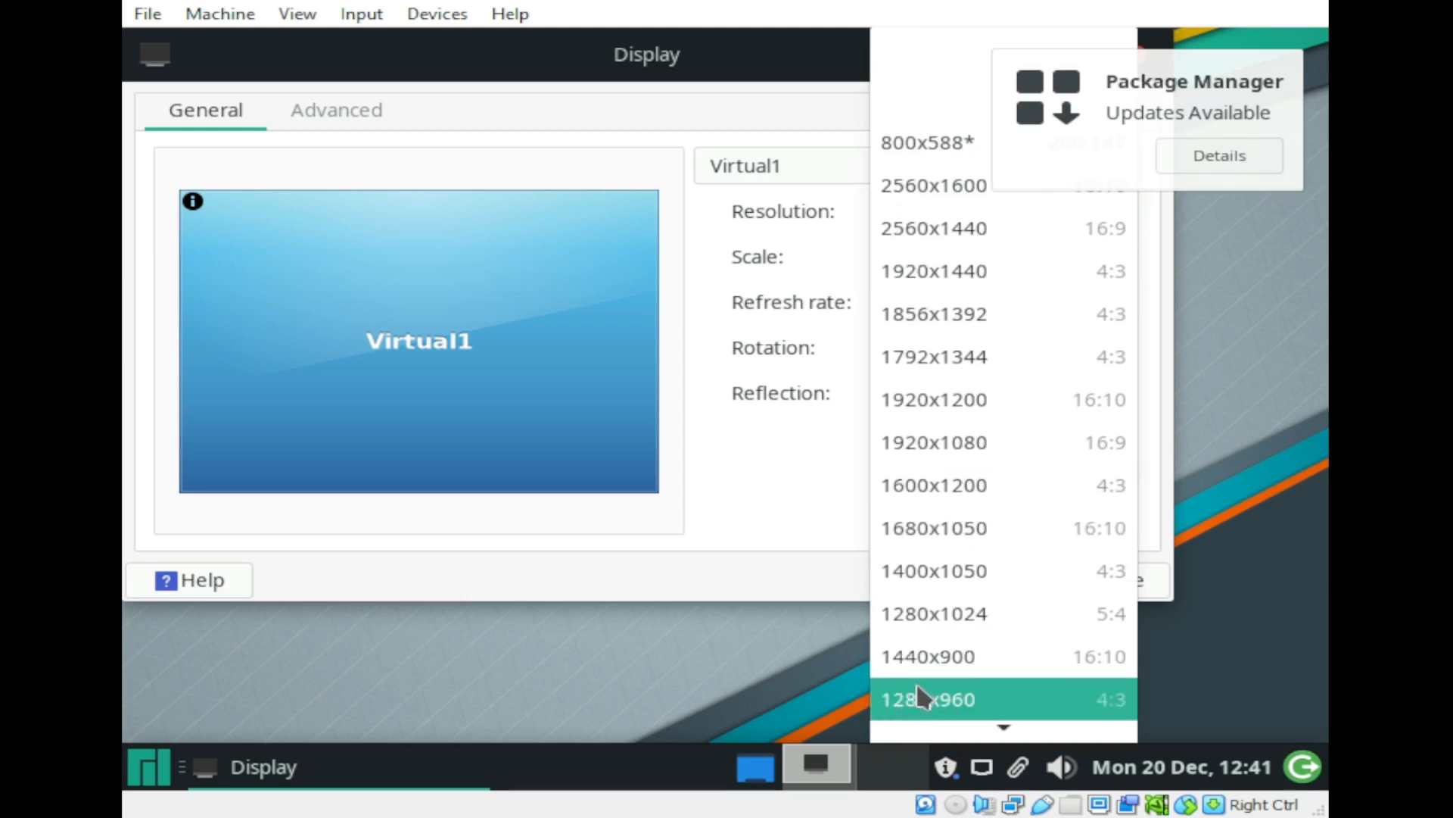
pyautogui.click(950, 657)
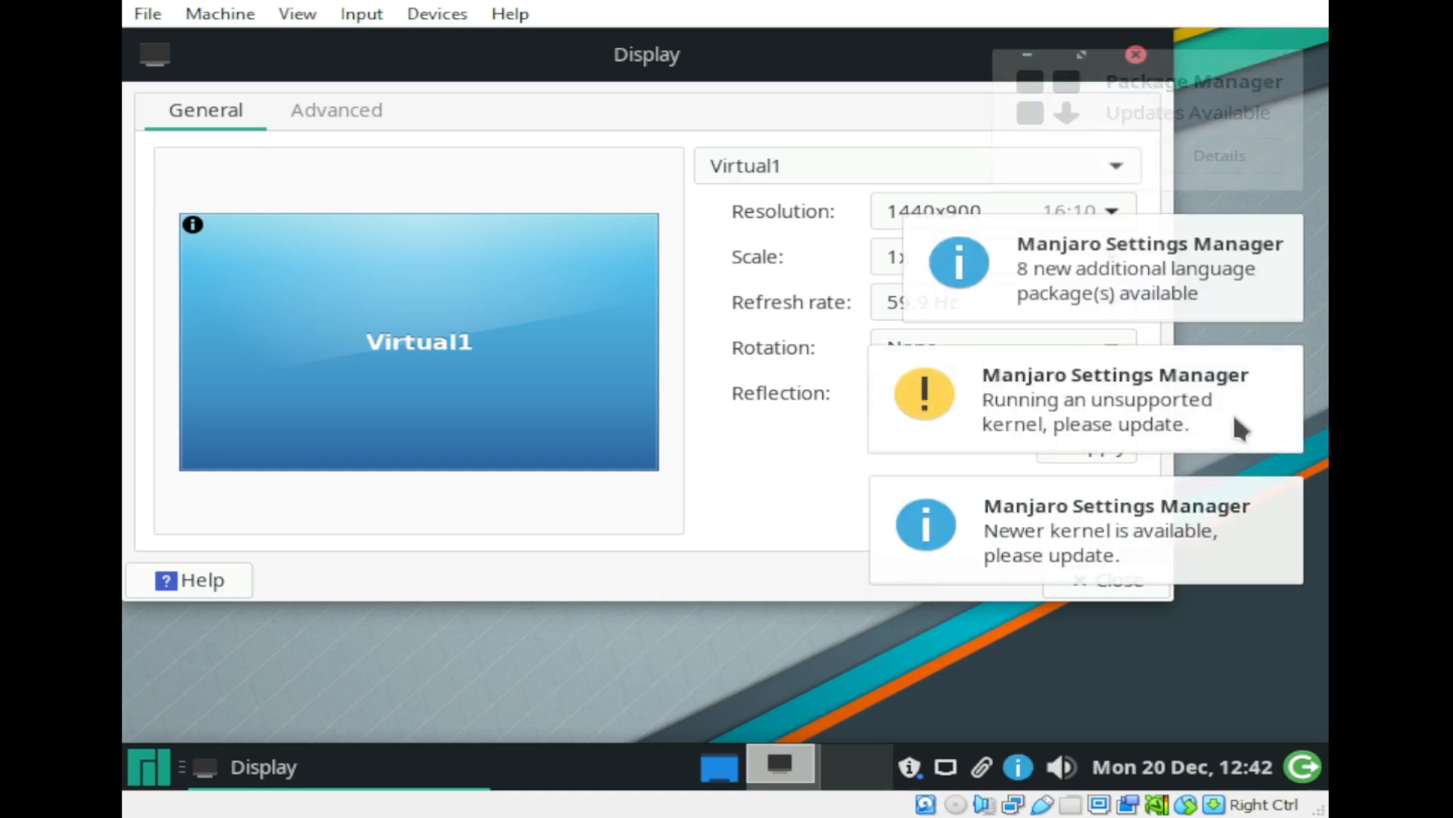
pyautogui.click(1248, 394)
pyautogui.click(1267, 257)
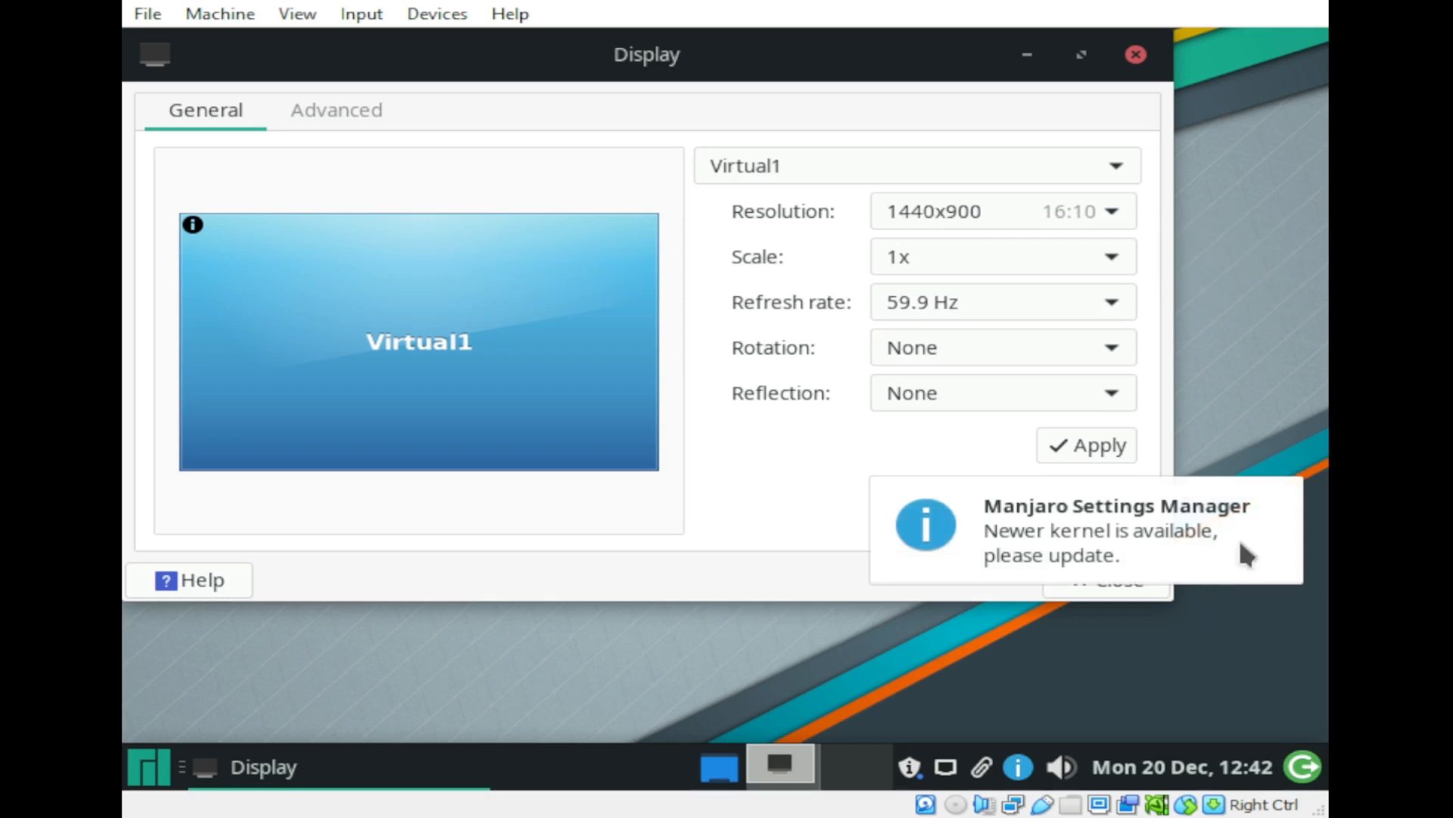
pyautogui.click(1243, 553)
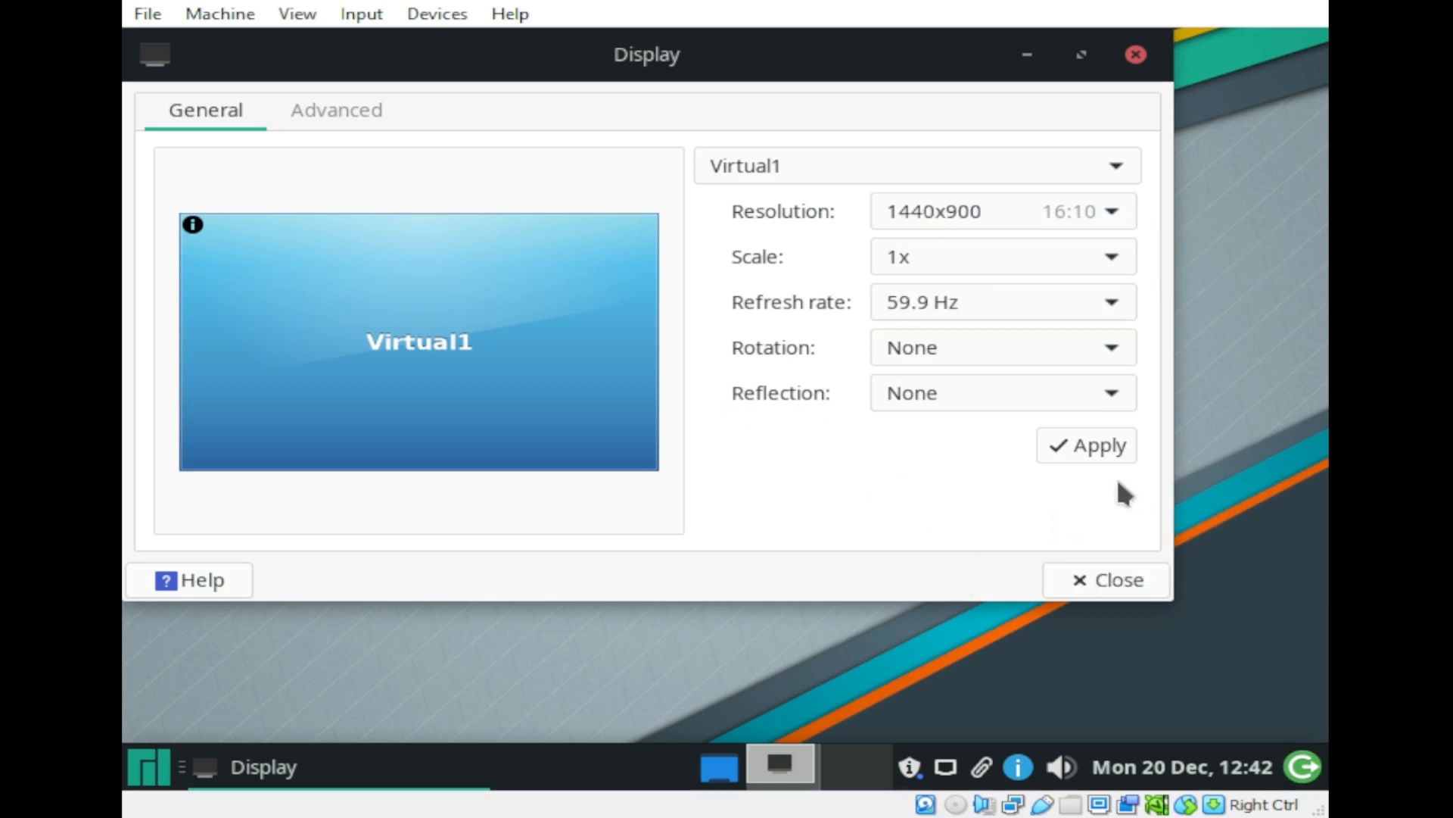
# Step: Apply and keep the 1440x900 configuration, then close Display settings
pyautogui.click(1102, 448)
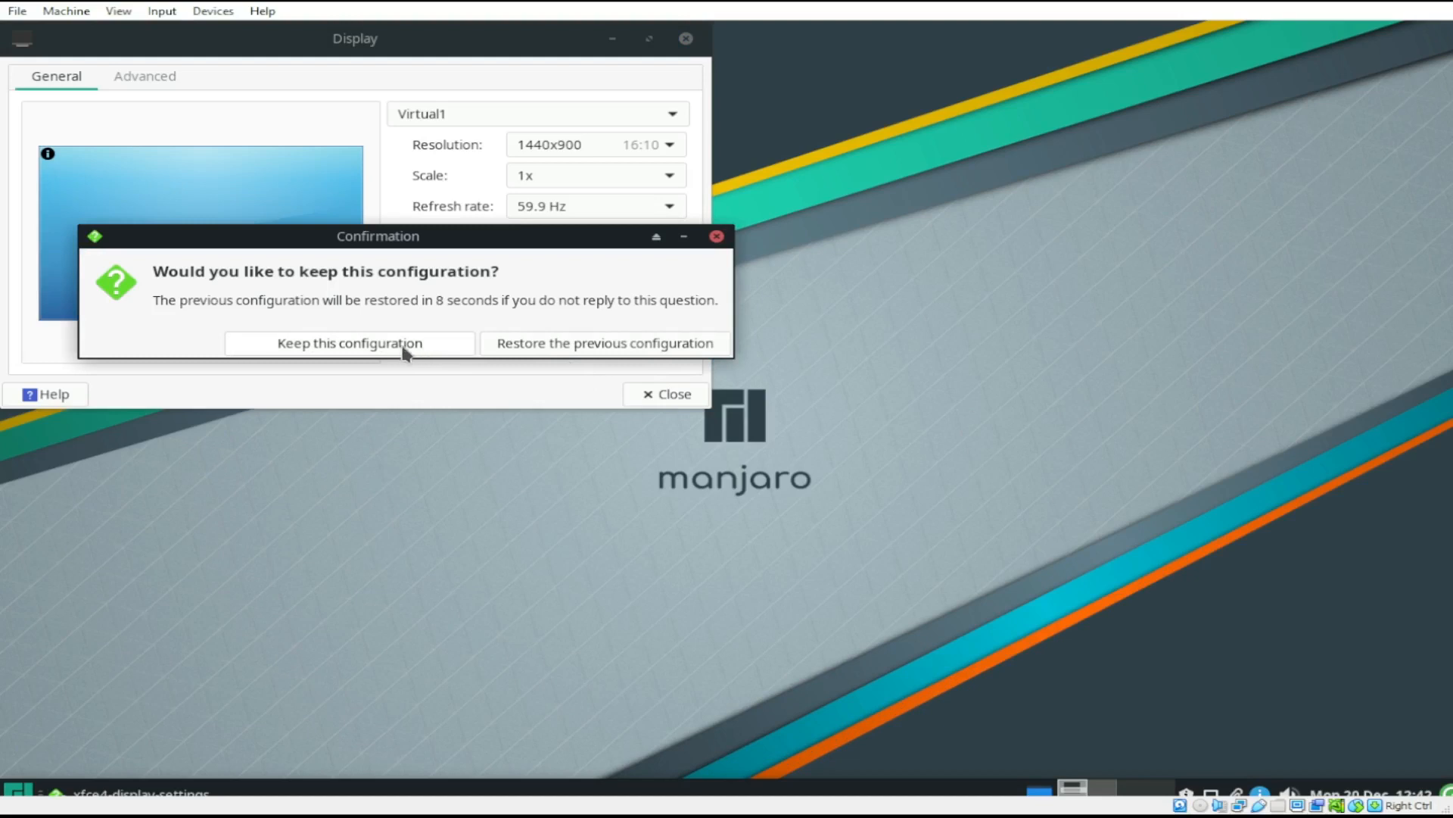
pyautogui.click(403, 345)
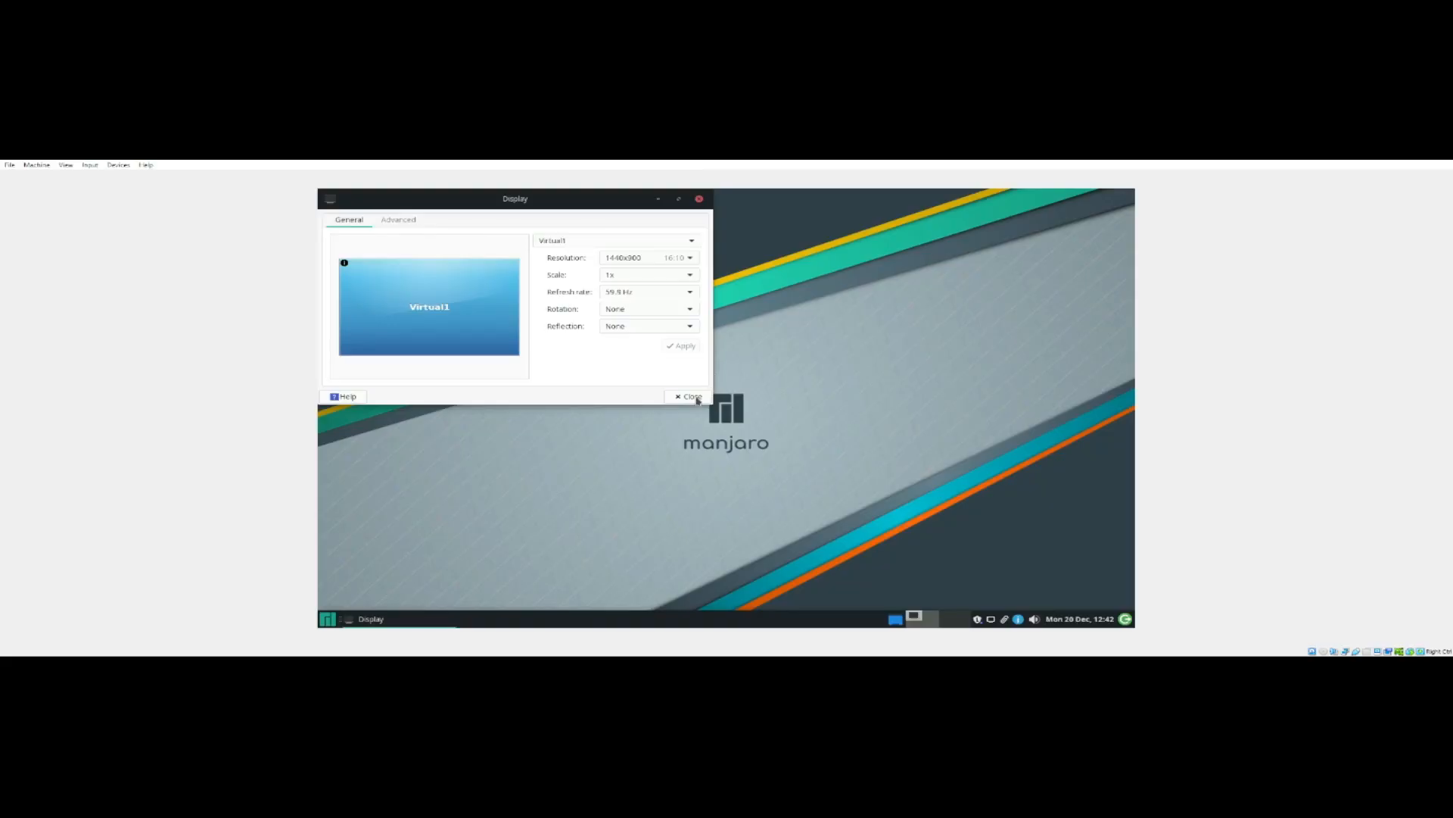
pyautogui.click(693, 397)
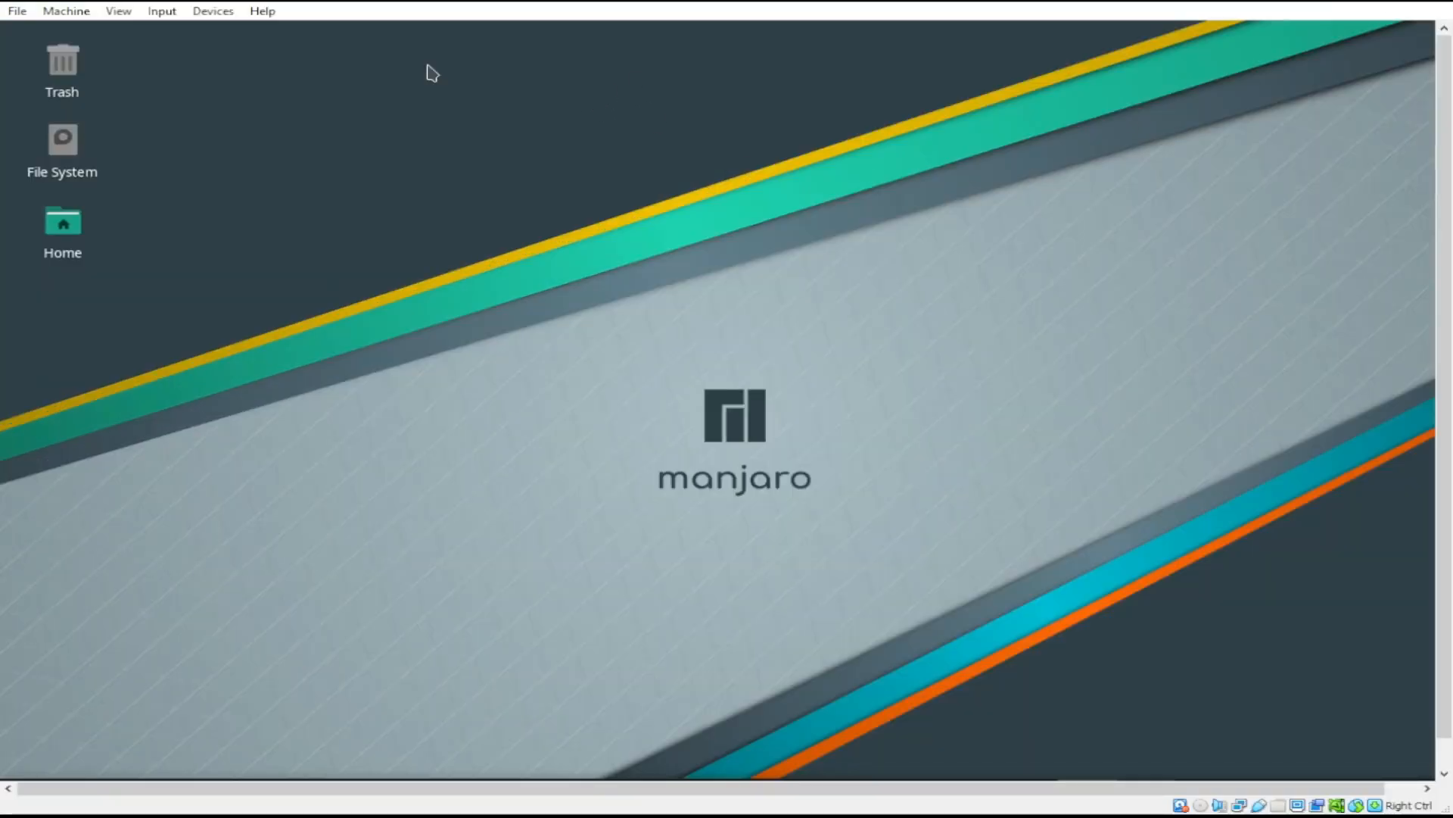
# Step: Turn on Auto-resize Guest Display so the Manjaro desktop fits the VirtualBox window
pyautogui.click(119, 11)
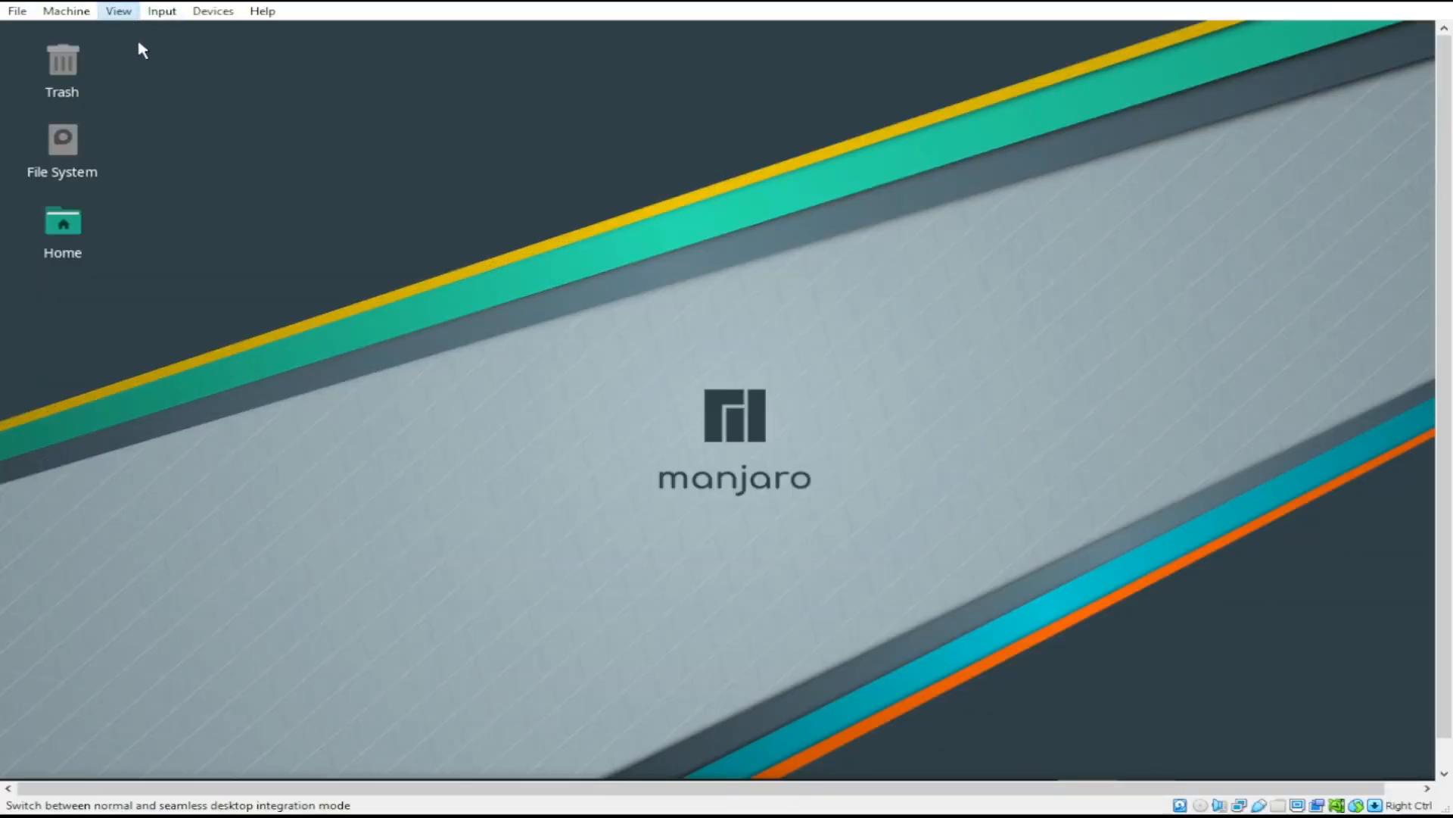
pyautogui.click(182, 112)
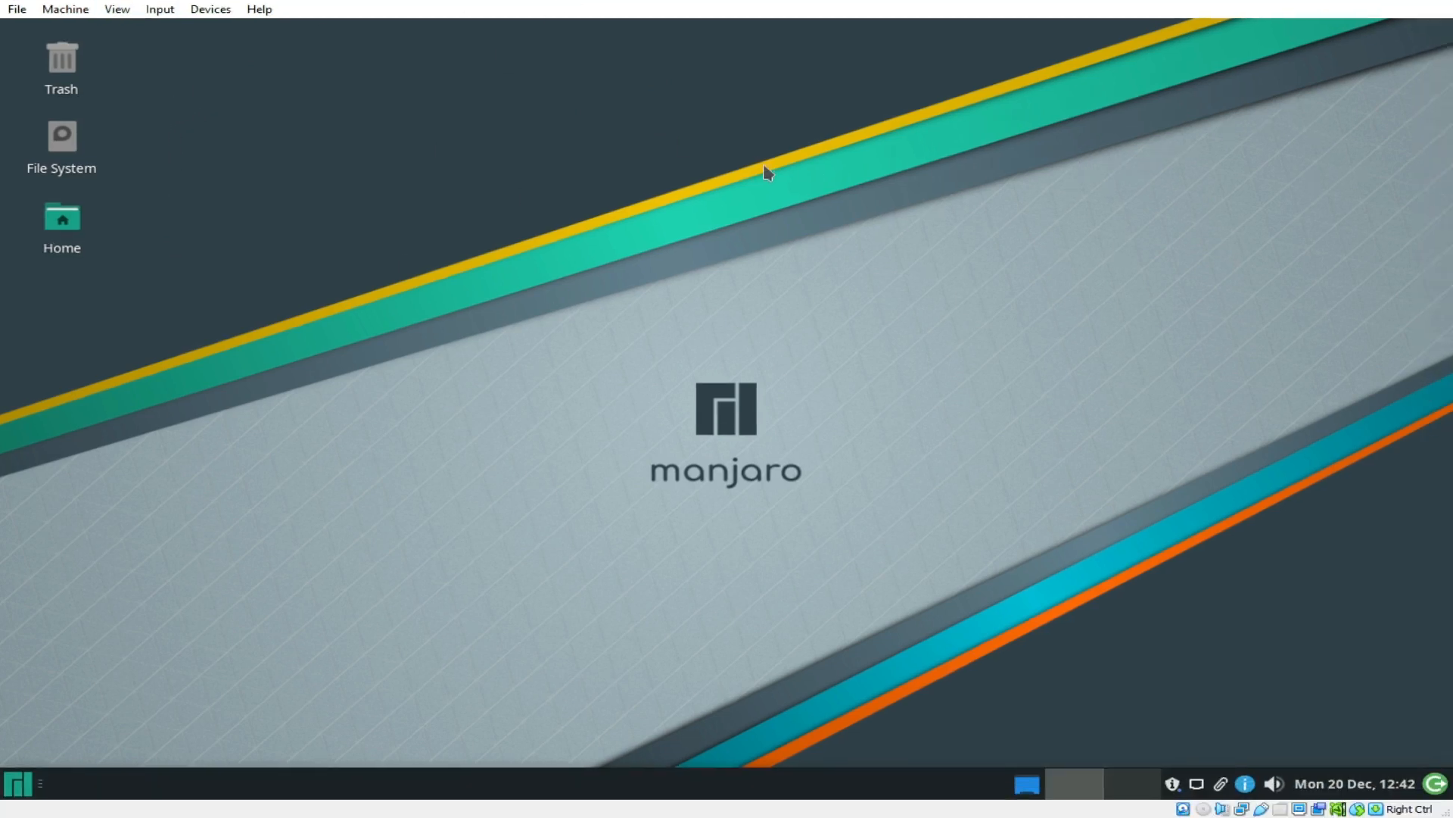
pyautogui.rightClick(232, 113)
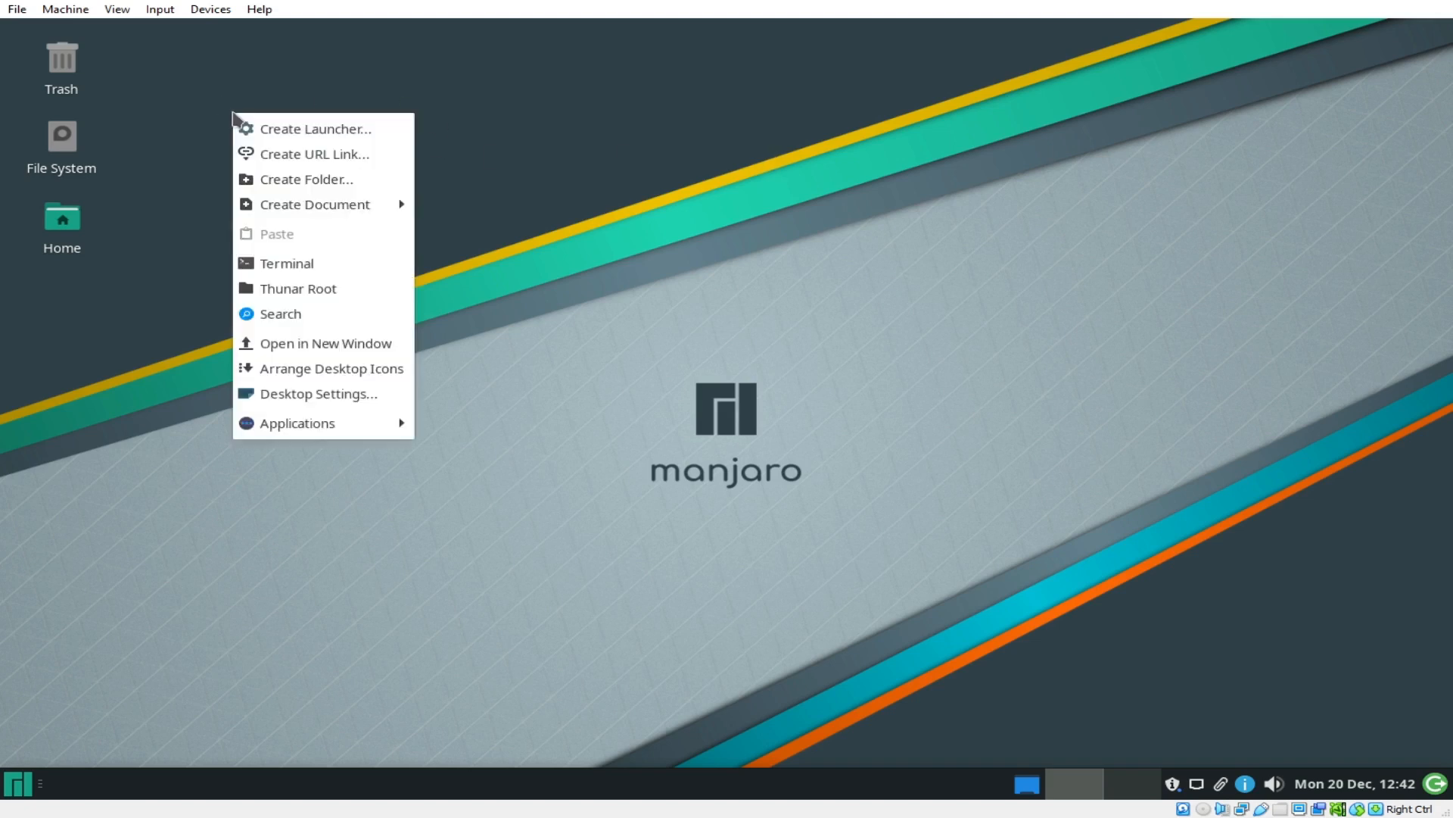
pyautogui.click(952, 170)
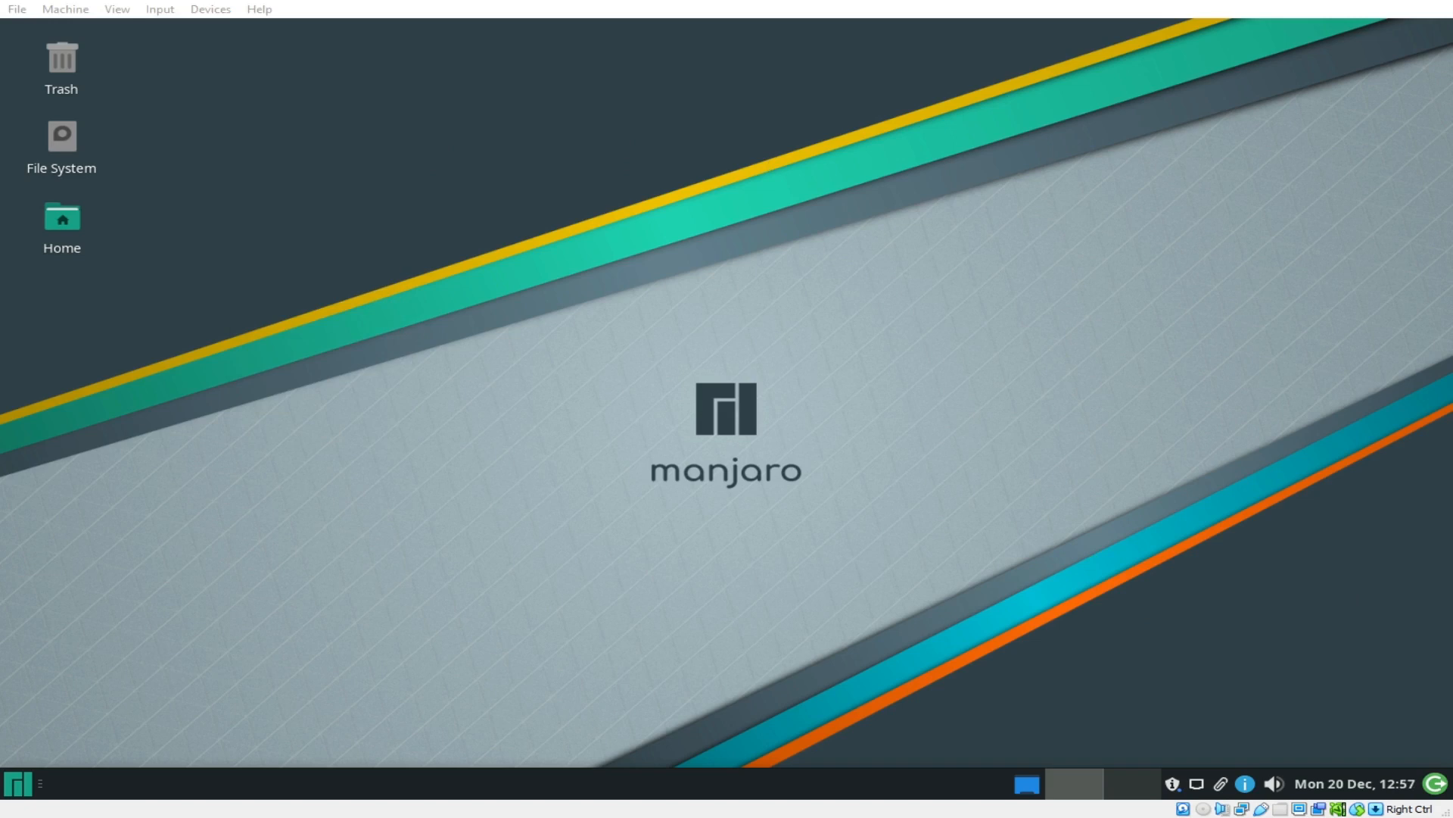
pyautogui.click(581, 301)
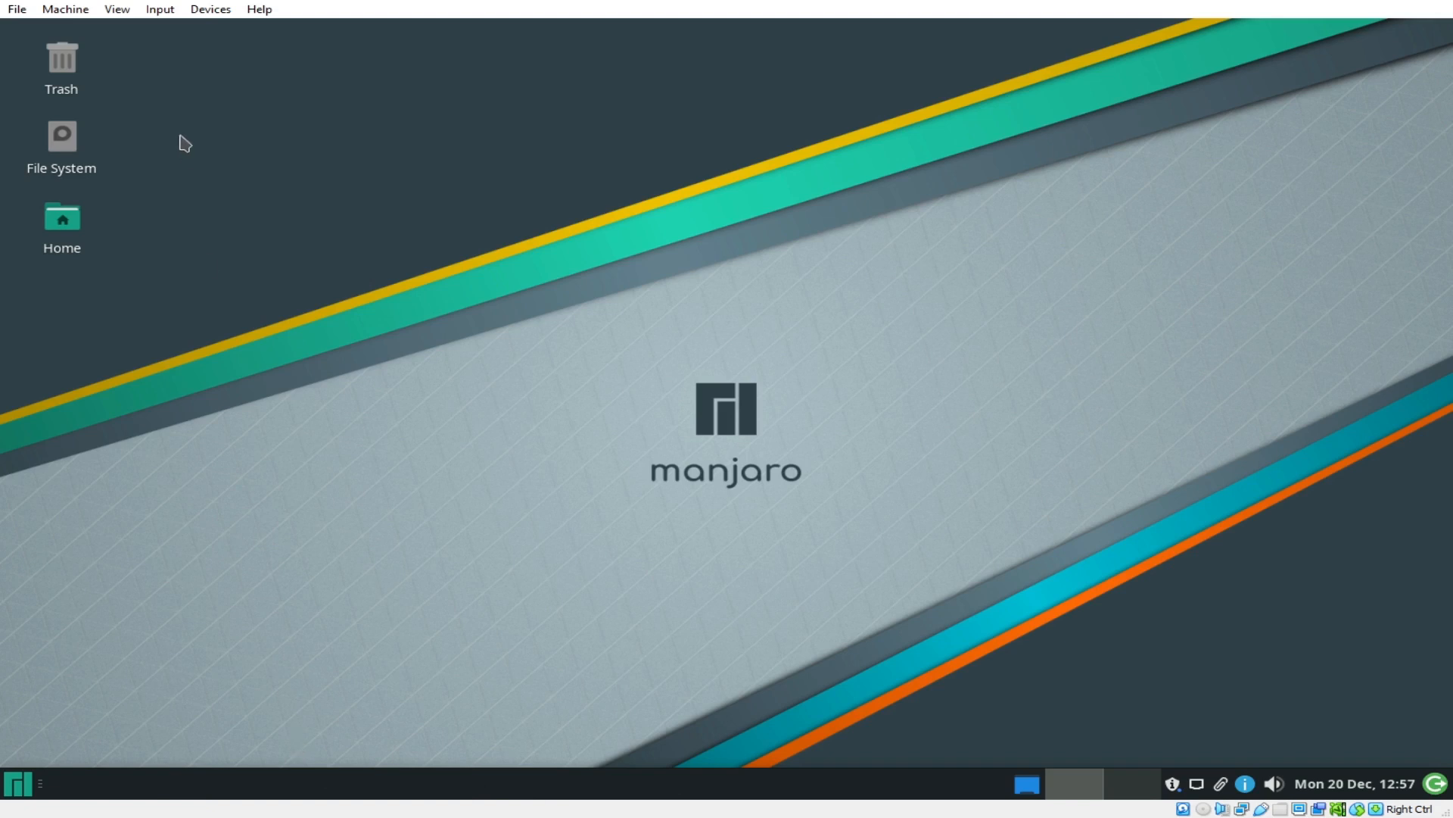
# Step: Bring up the desktop's right-click options menu on an empty area
pyautogui.moveTo(137, 43); pyautogui.dragTo(372, 296)
pyautogui.rightClick(381, 286)
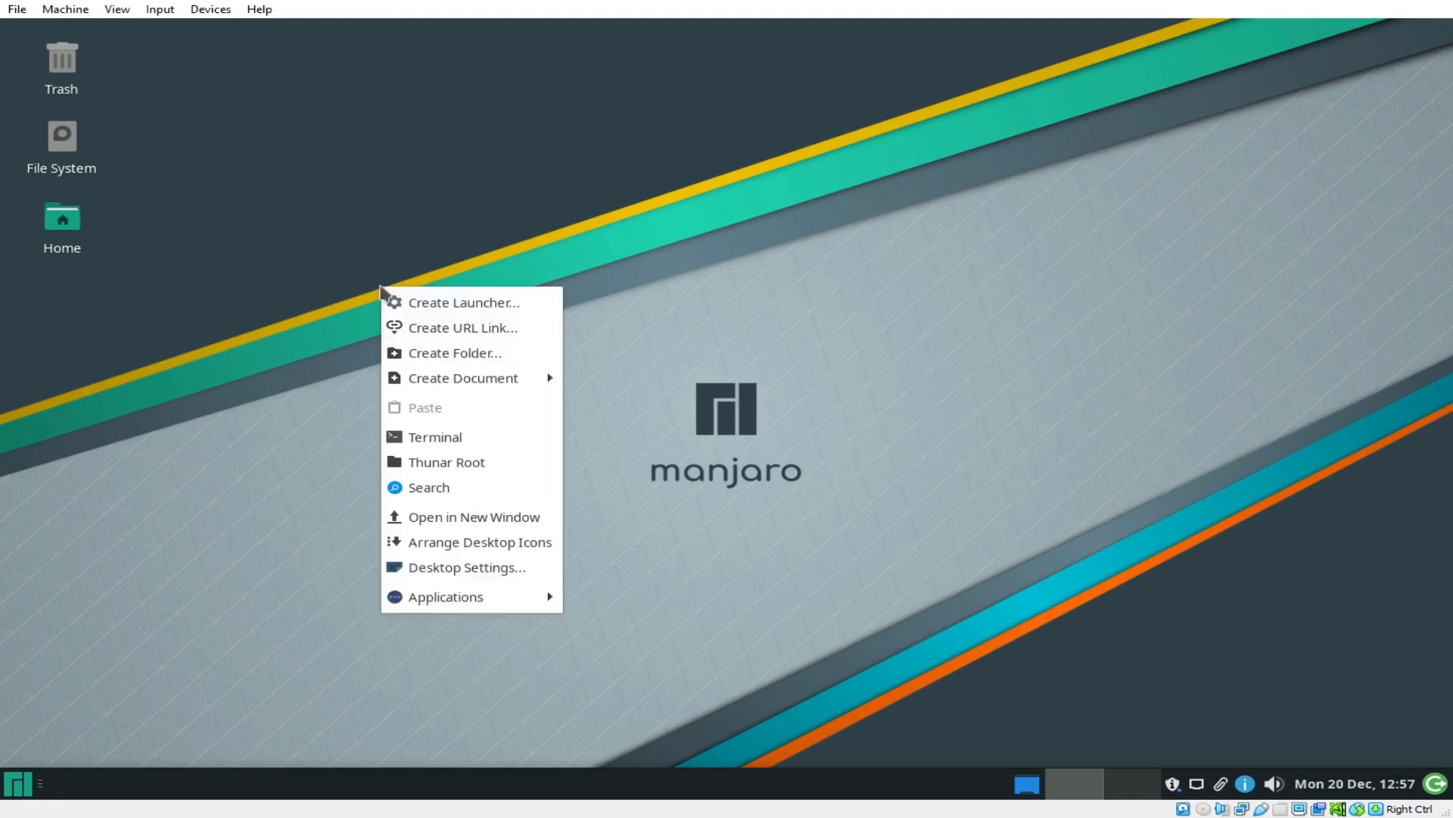
pyautogui.rightClick(411, 187)
pyautogui.click(331, 171)
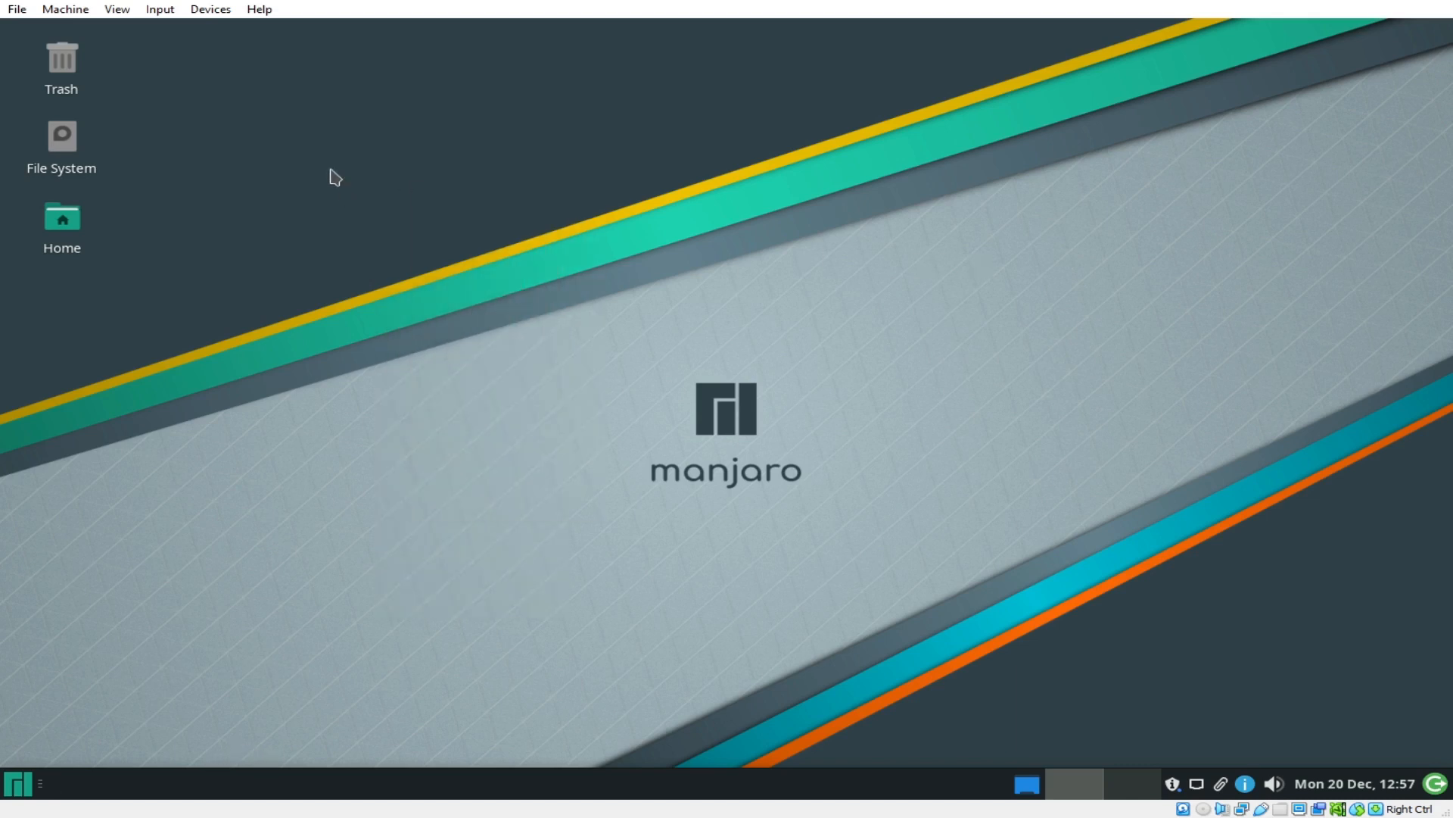
pyautogui.rightClick(331, 170)
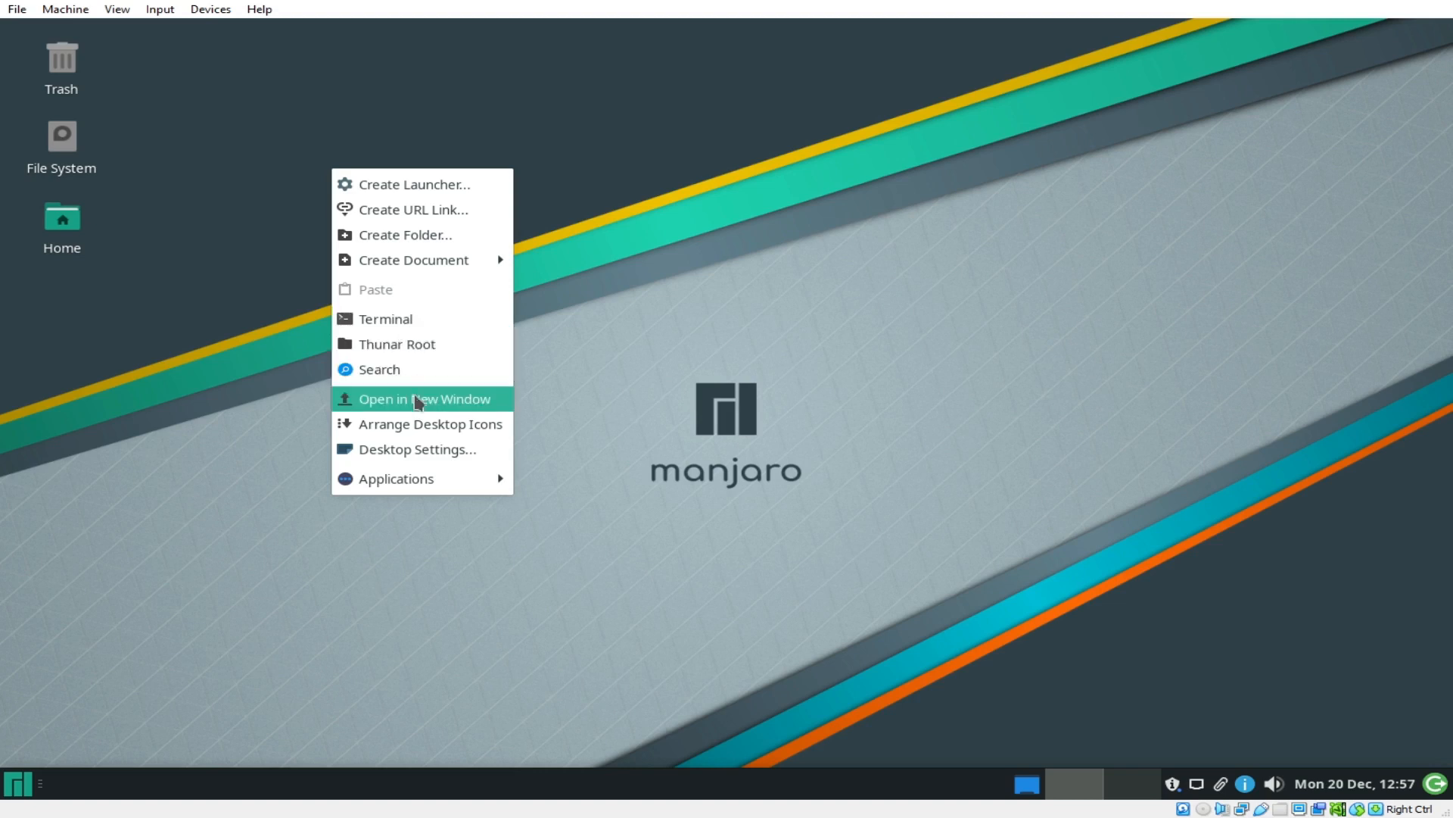
# Step: Set the sunset bottle image as the desktop wallpaper
pyautogui.click(426, 456)
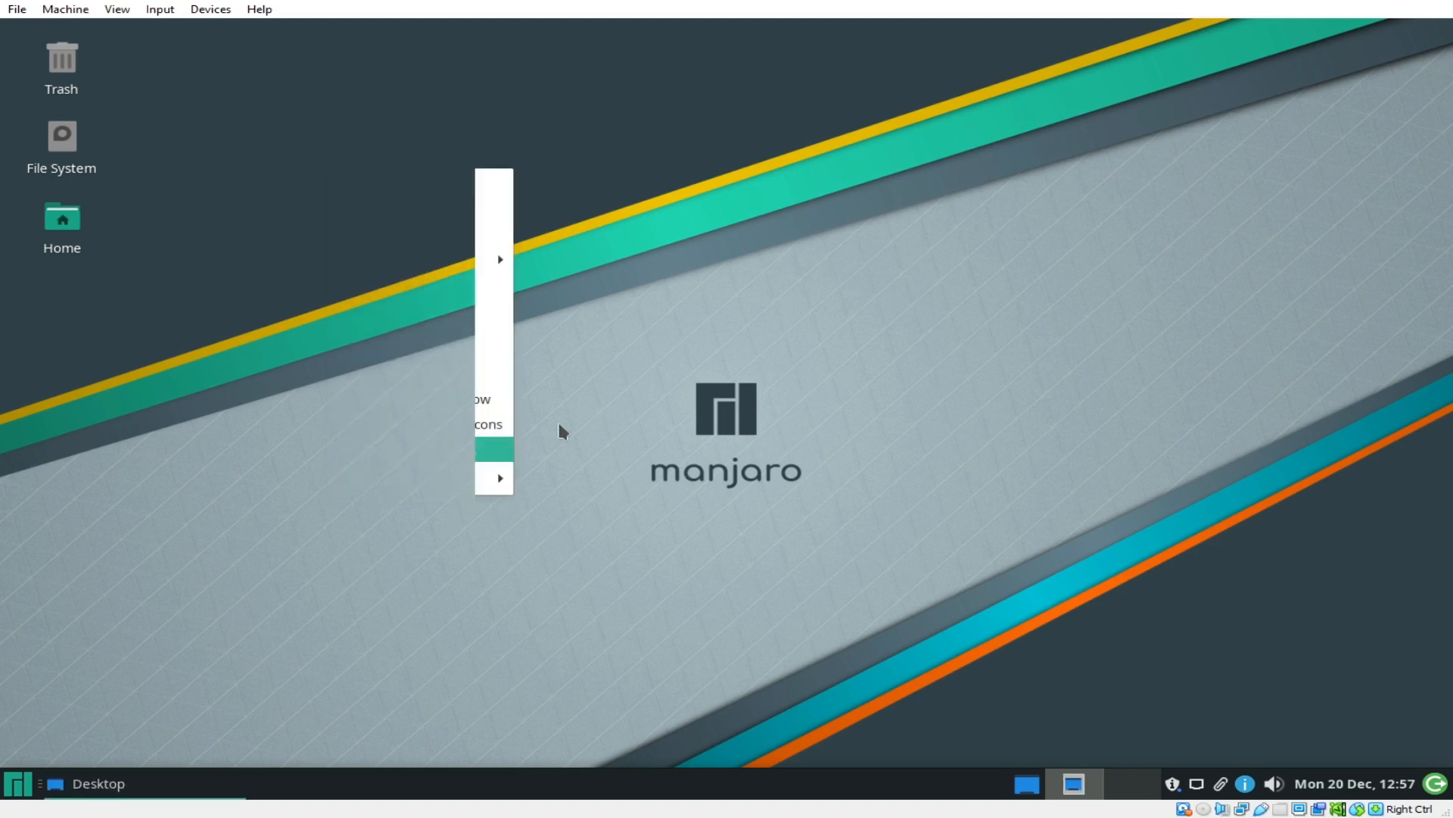
pyautogui.moveTo(803, 194); pyautogui.dragTo(677, 193)
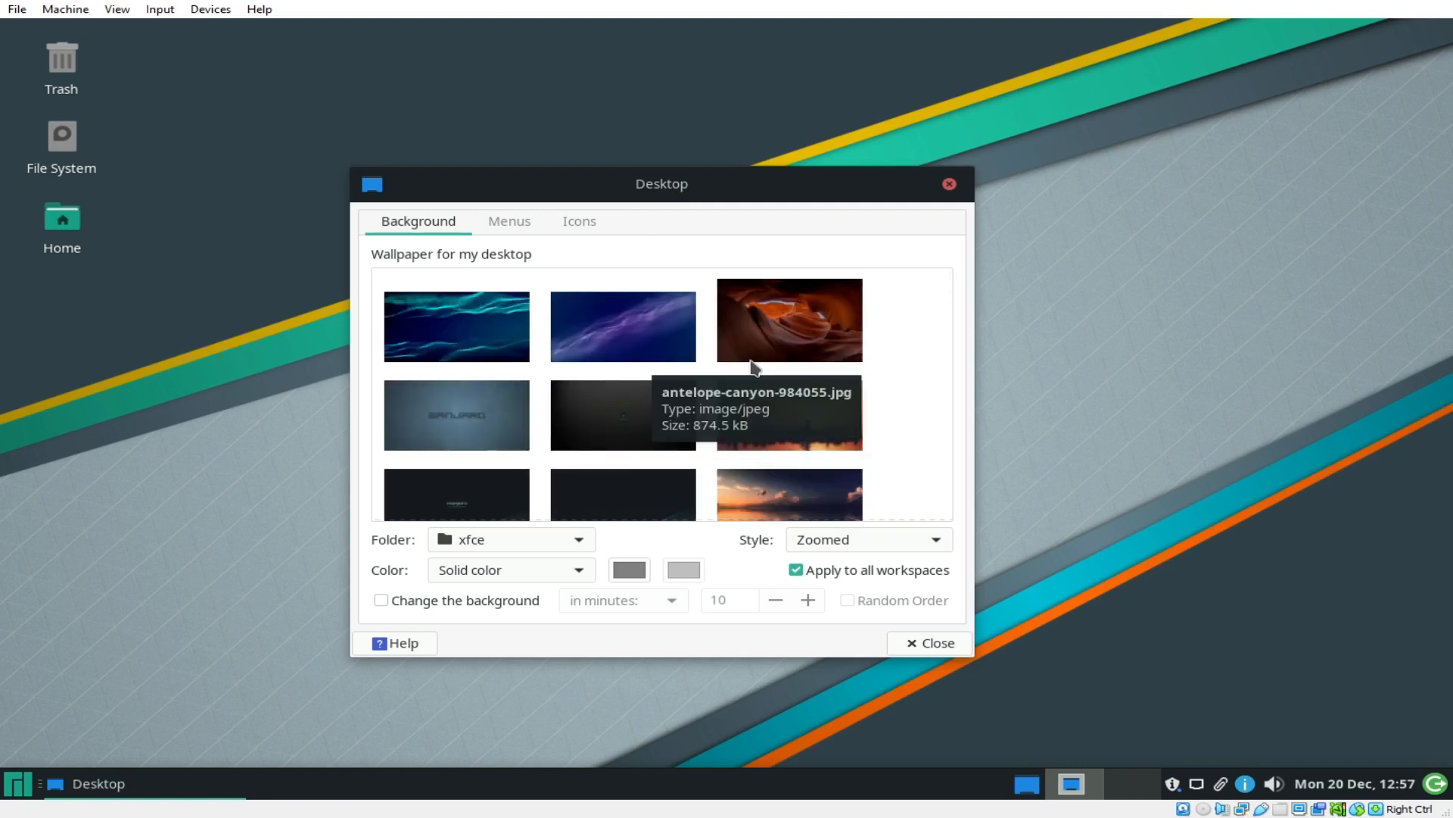
pyautogui.scroll(-3, 948, 302)
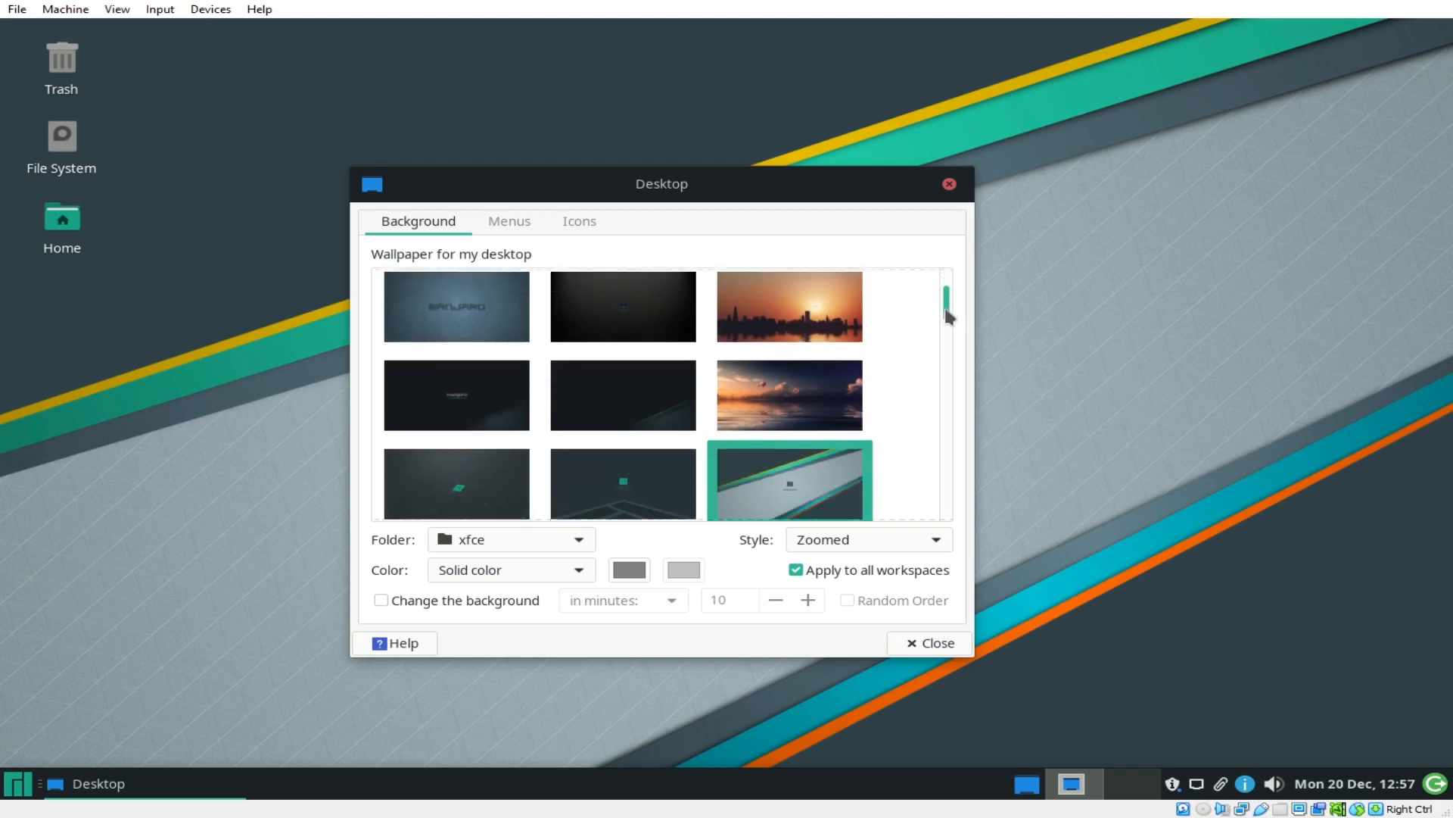
pyautogui.moveTo(947, 314); pyautogui.dragTo(947, 362)
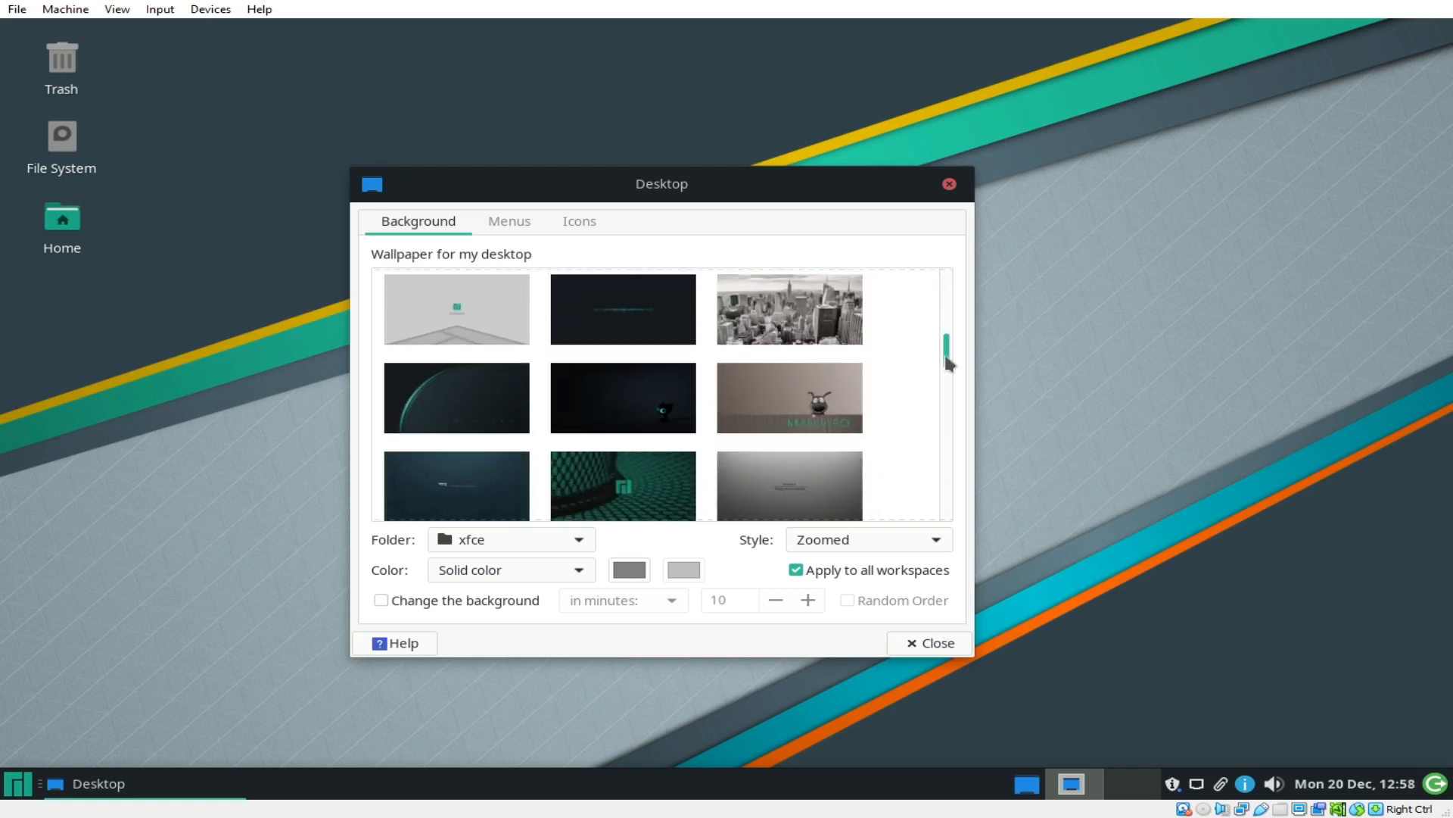
pyautogui.click(445, 418)
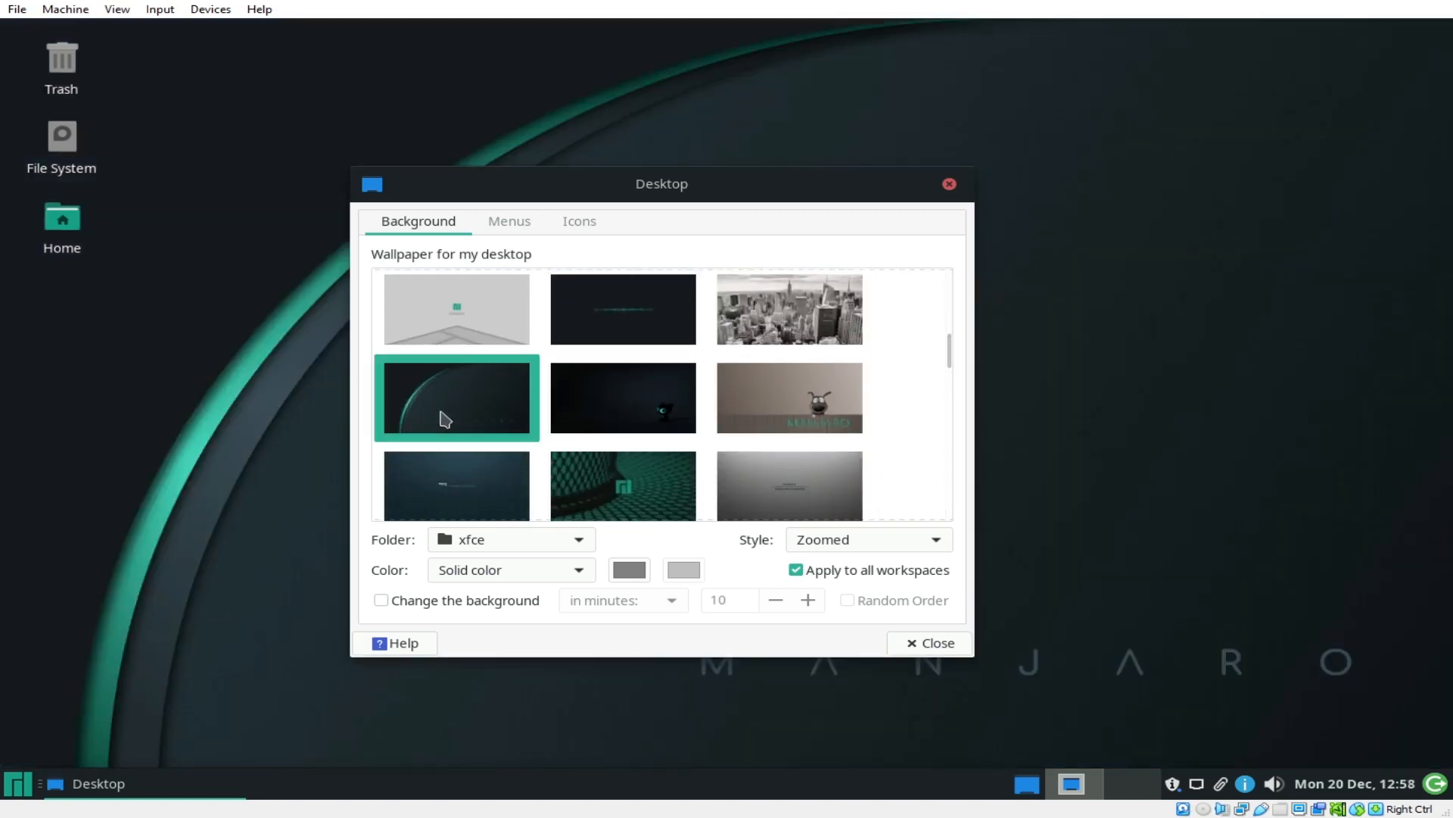
pyautogui.scroll(-4, 741, 433)
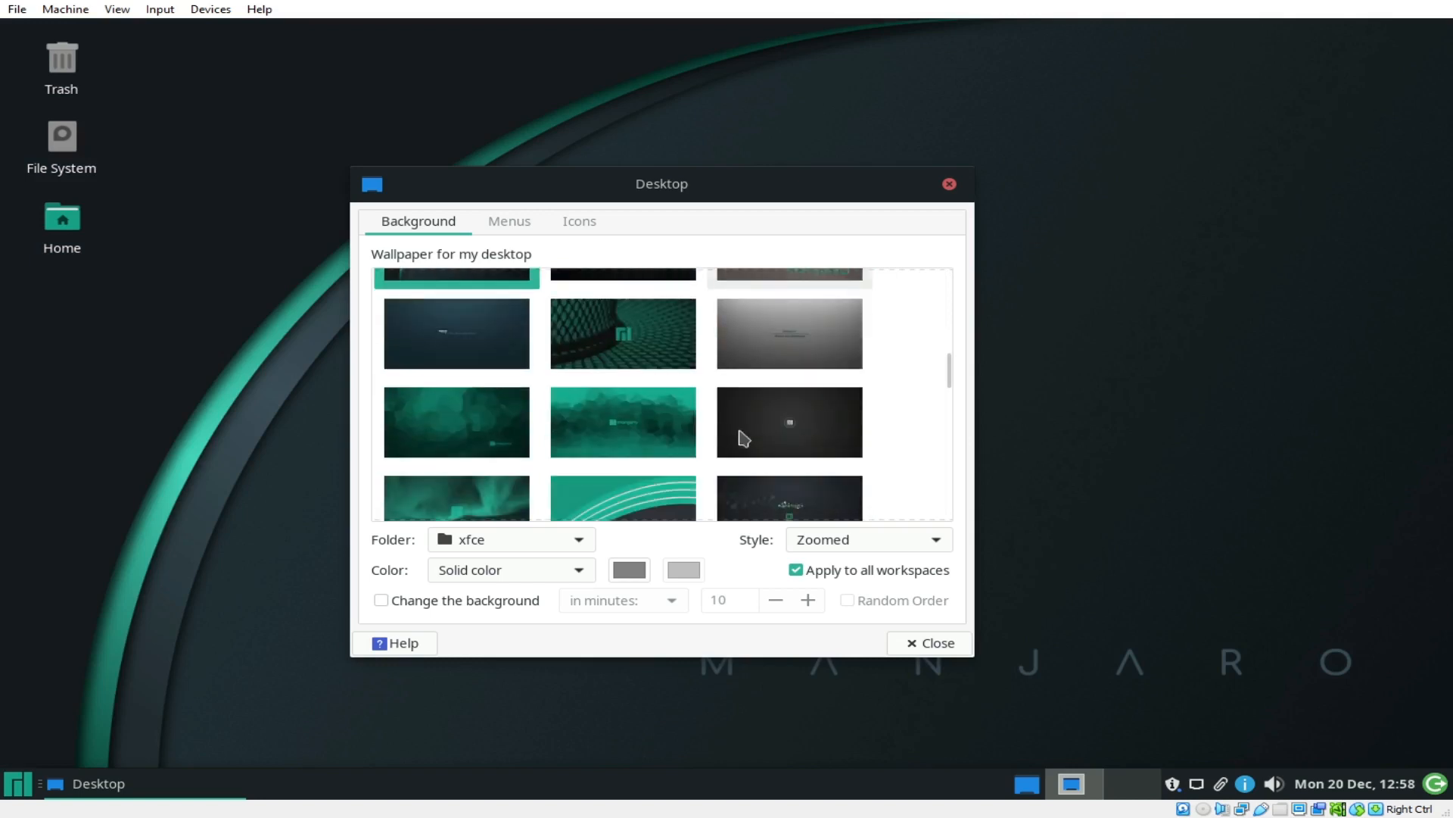
pyautogui.scroll(-4, 744, 437)
pyautogui.click(808, 498)
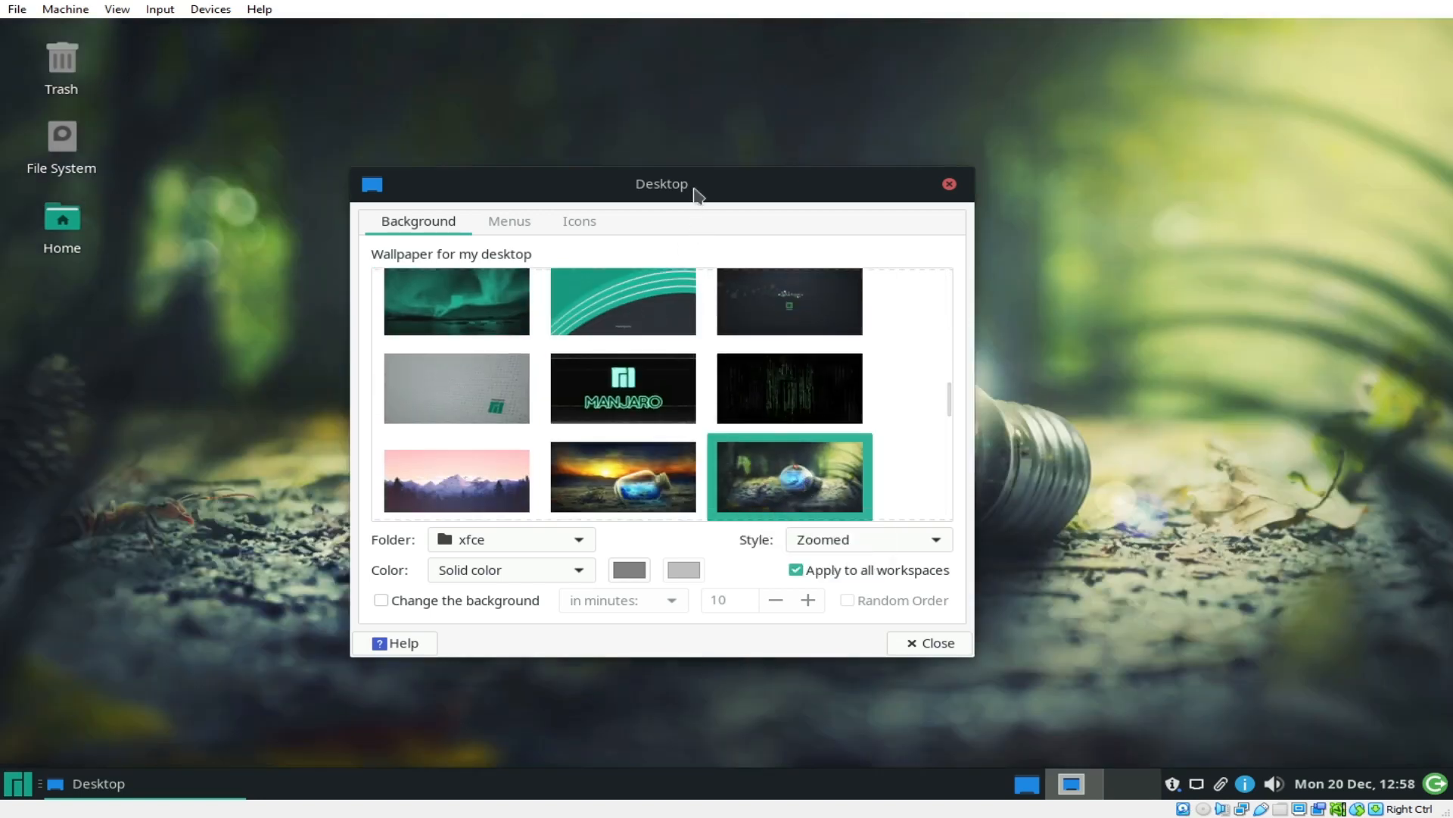
pyautogui.moveTo(691, 194); pyautogui.dragTo(783, 133)
pyautogui.click(676, 411)
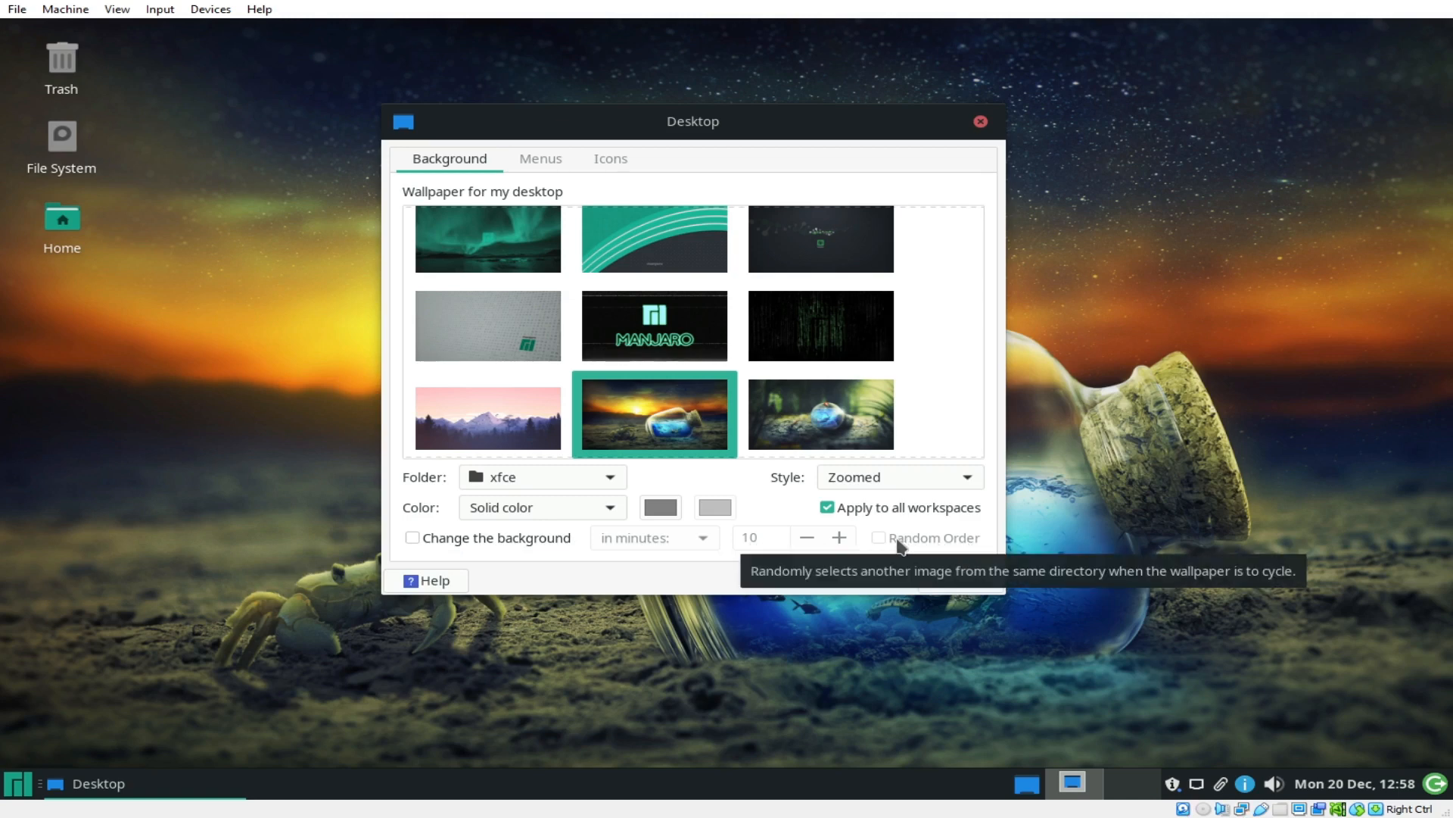
# Step: Rotate the wallpaper every 5 minutes in random order and close the dialog
pyautogui.click(413, 537)
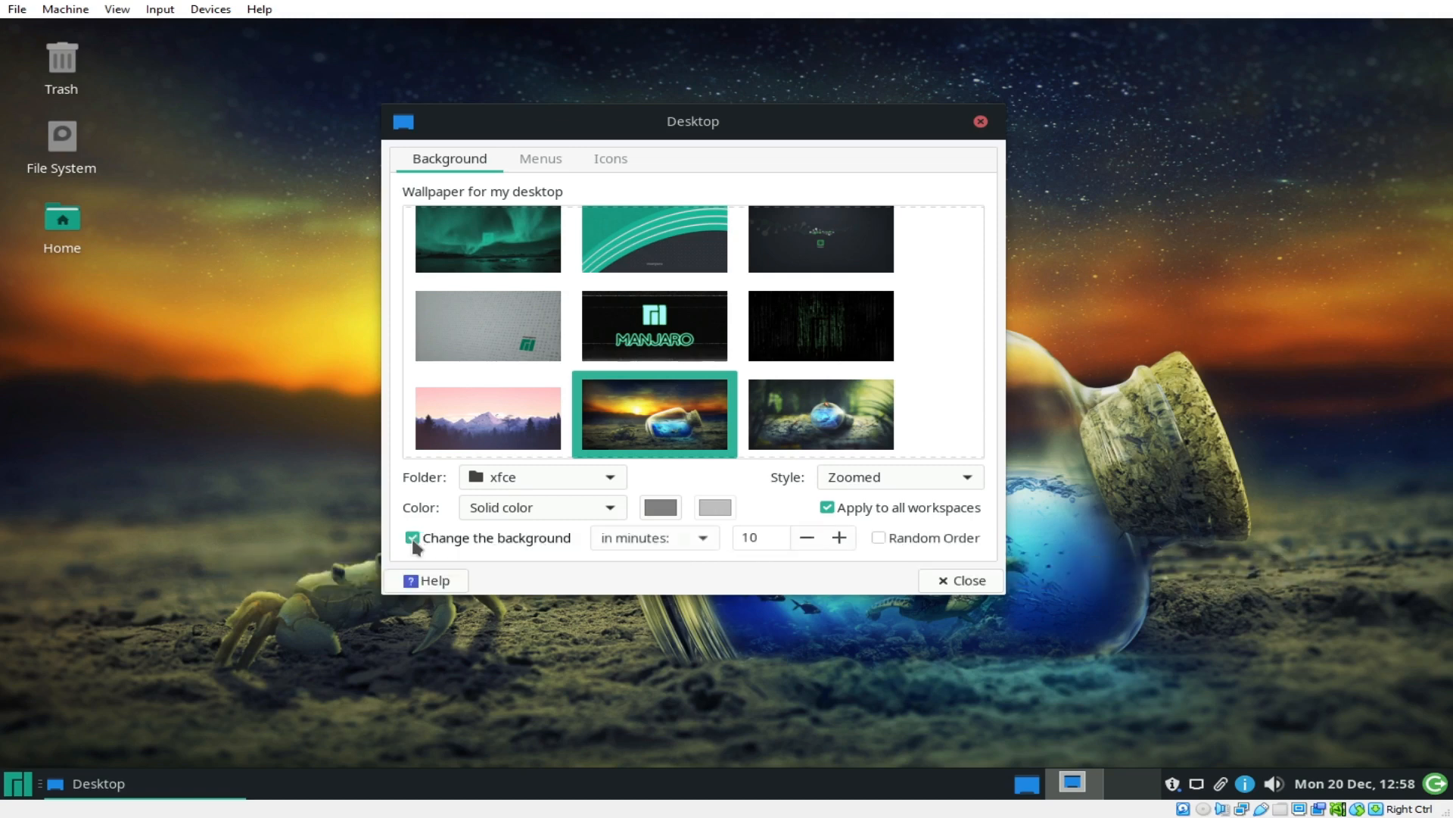
pyautogui.click(770, 537)
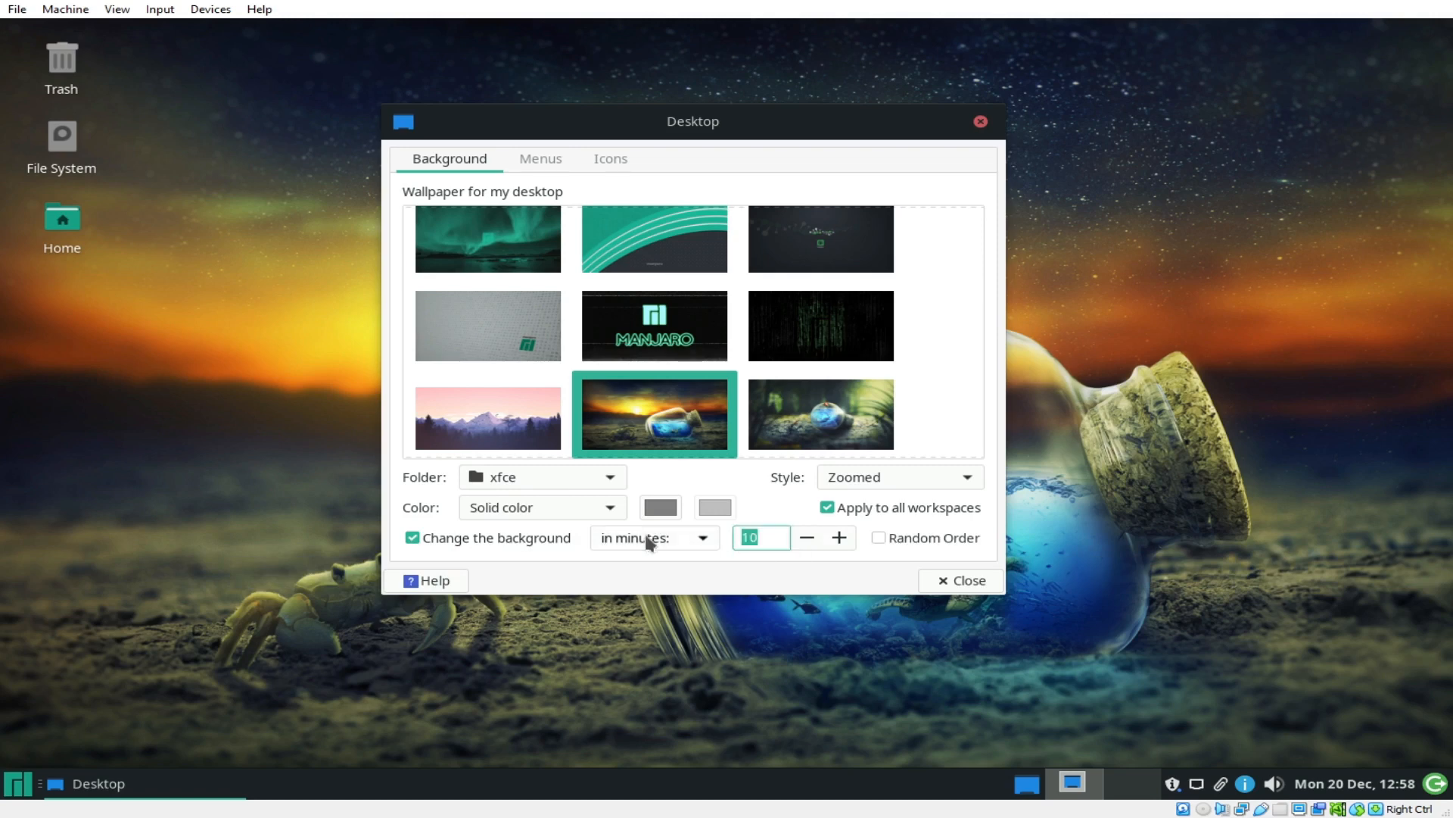
pyautogui.write('5')
pyautogui.click(878, 533)
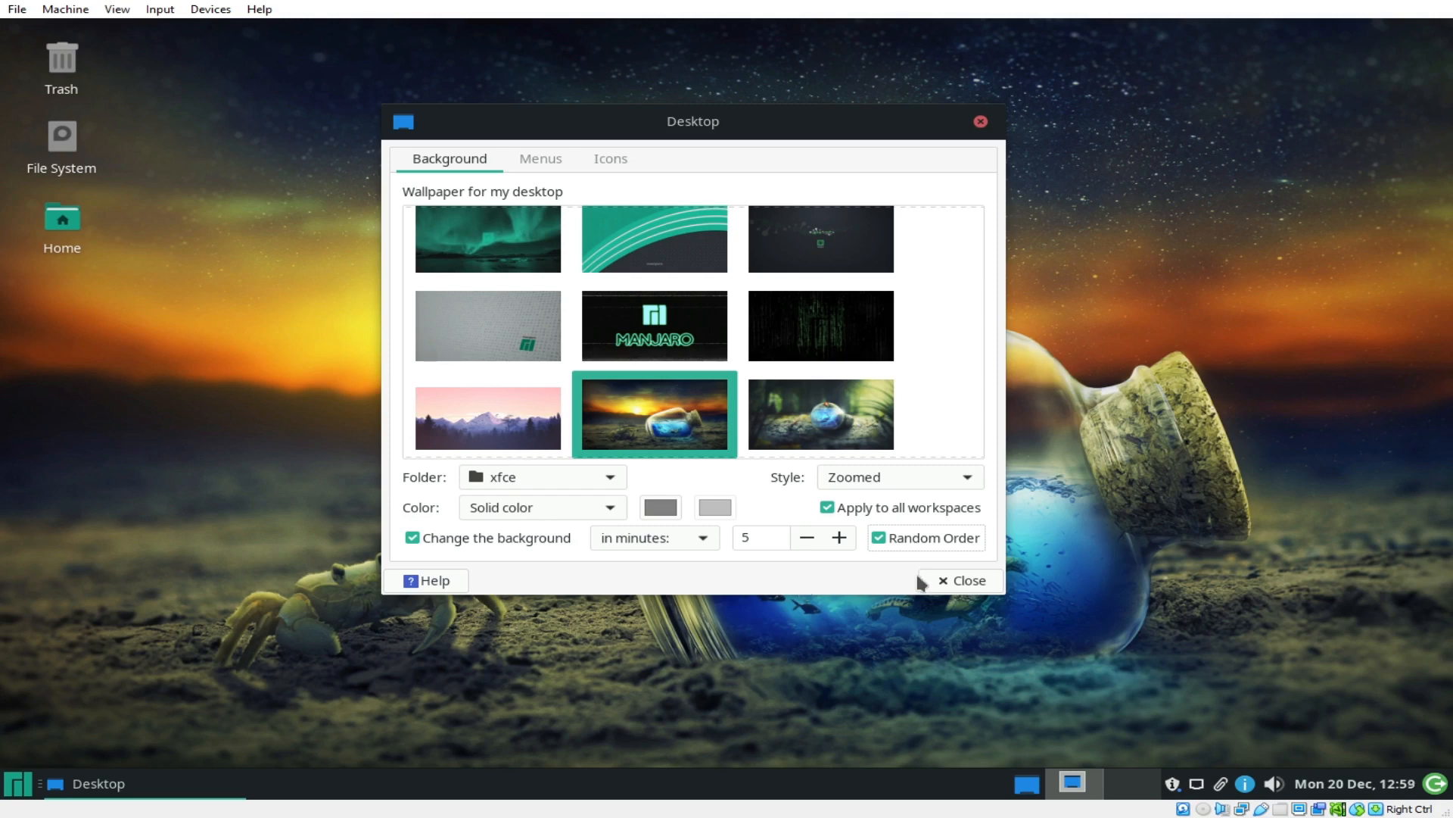
pyautogui.click(982, 589)
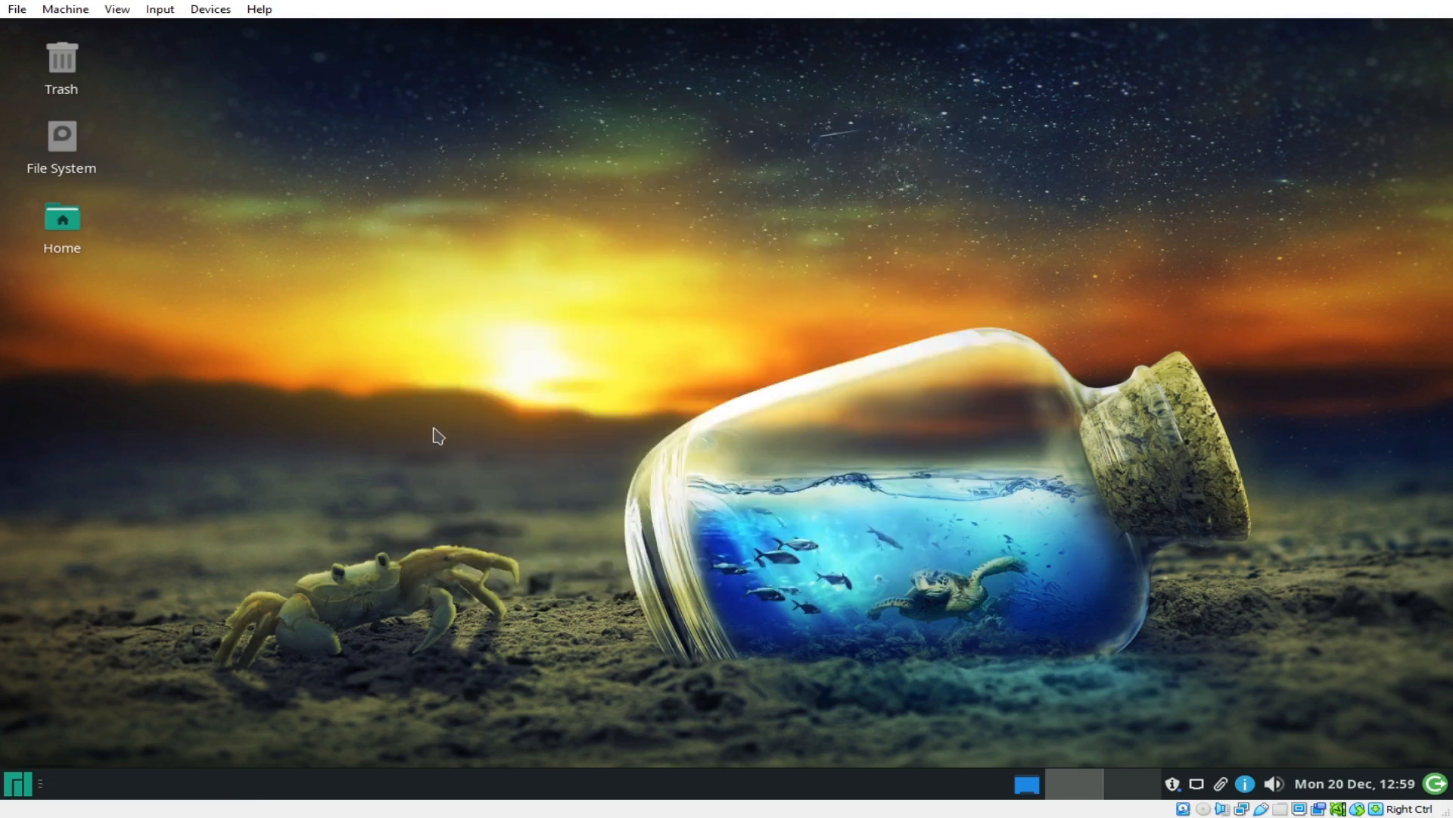
# Step: Search 'setting' in the application menu and launch the Settings Manager
pyautogui.click(18, 784)
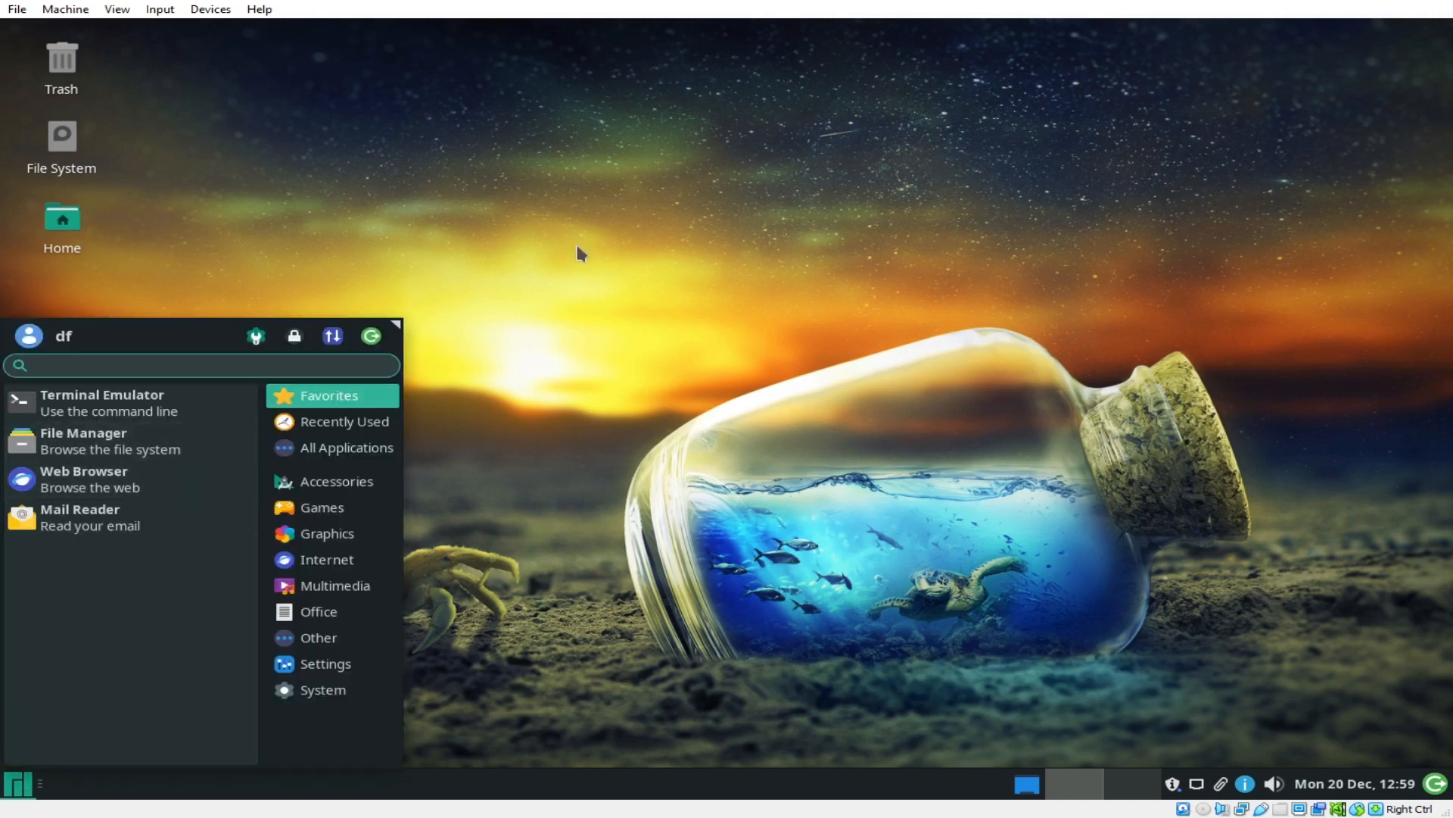
pyautogui.rightClick(340, 135)
pyautogui.click(4, 787)
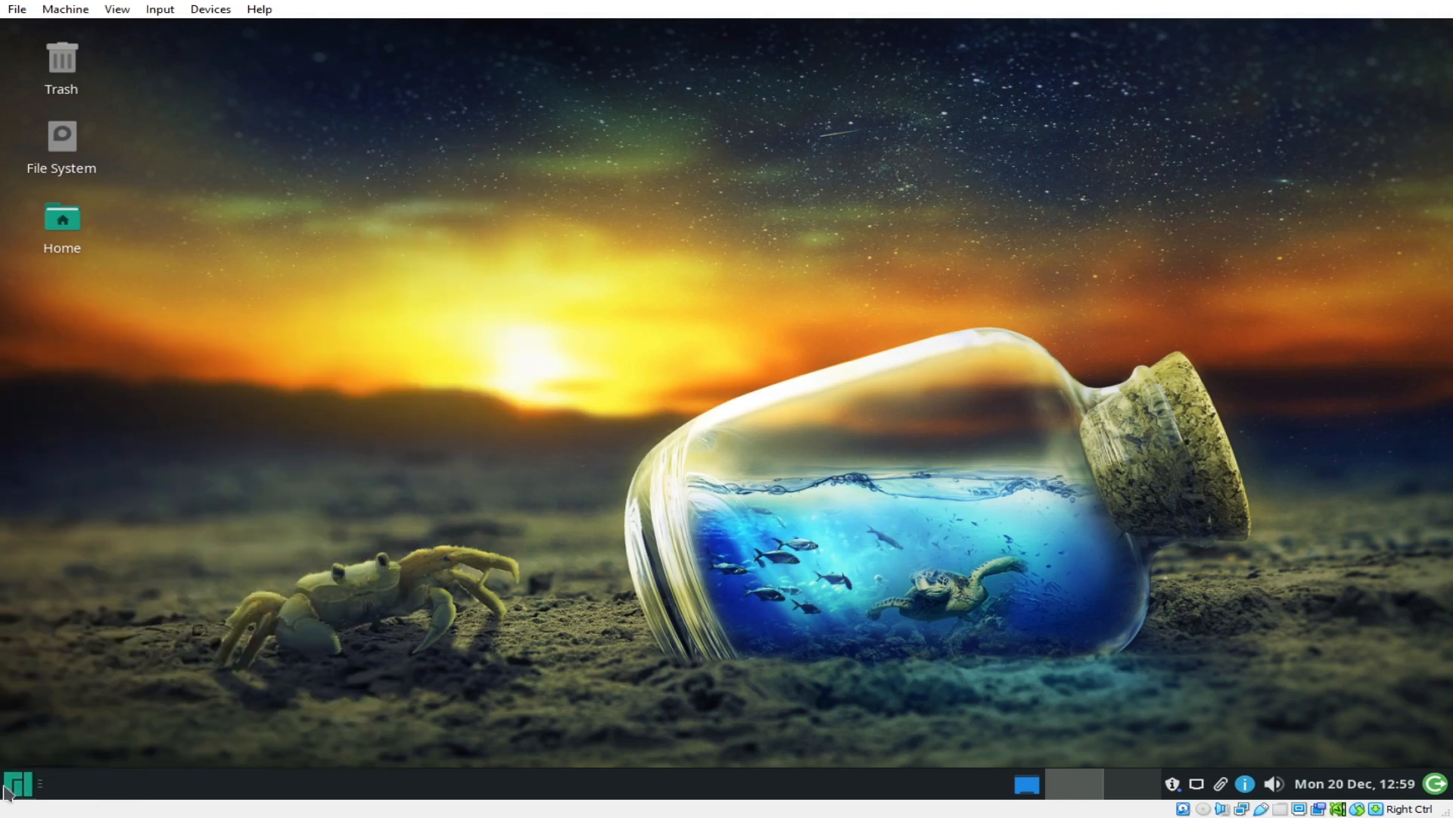
pyautogui.click(11, 790)
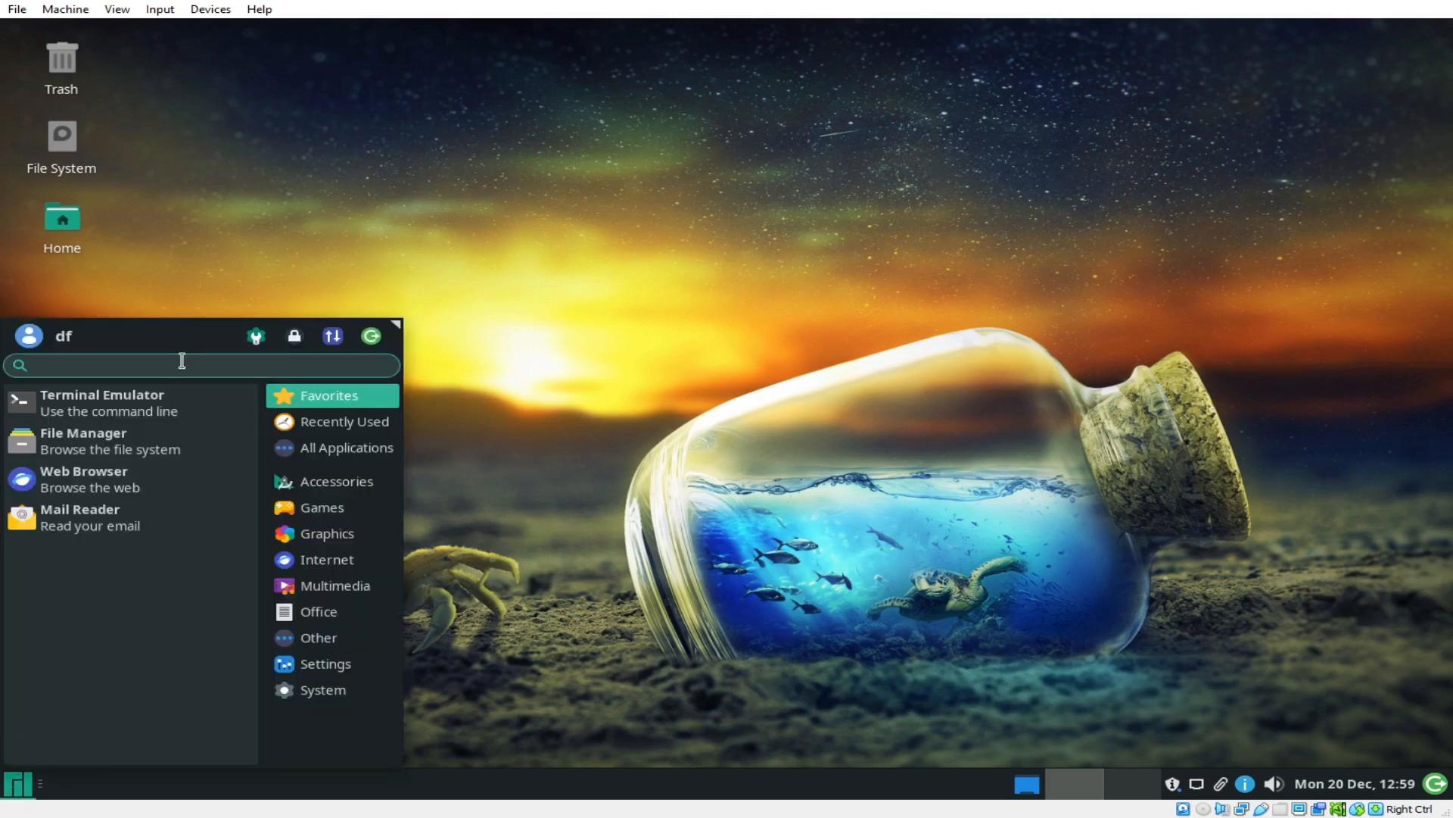
pyautogui.write('setting')
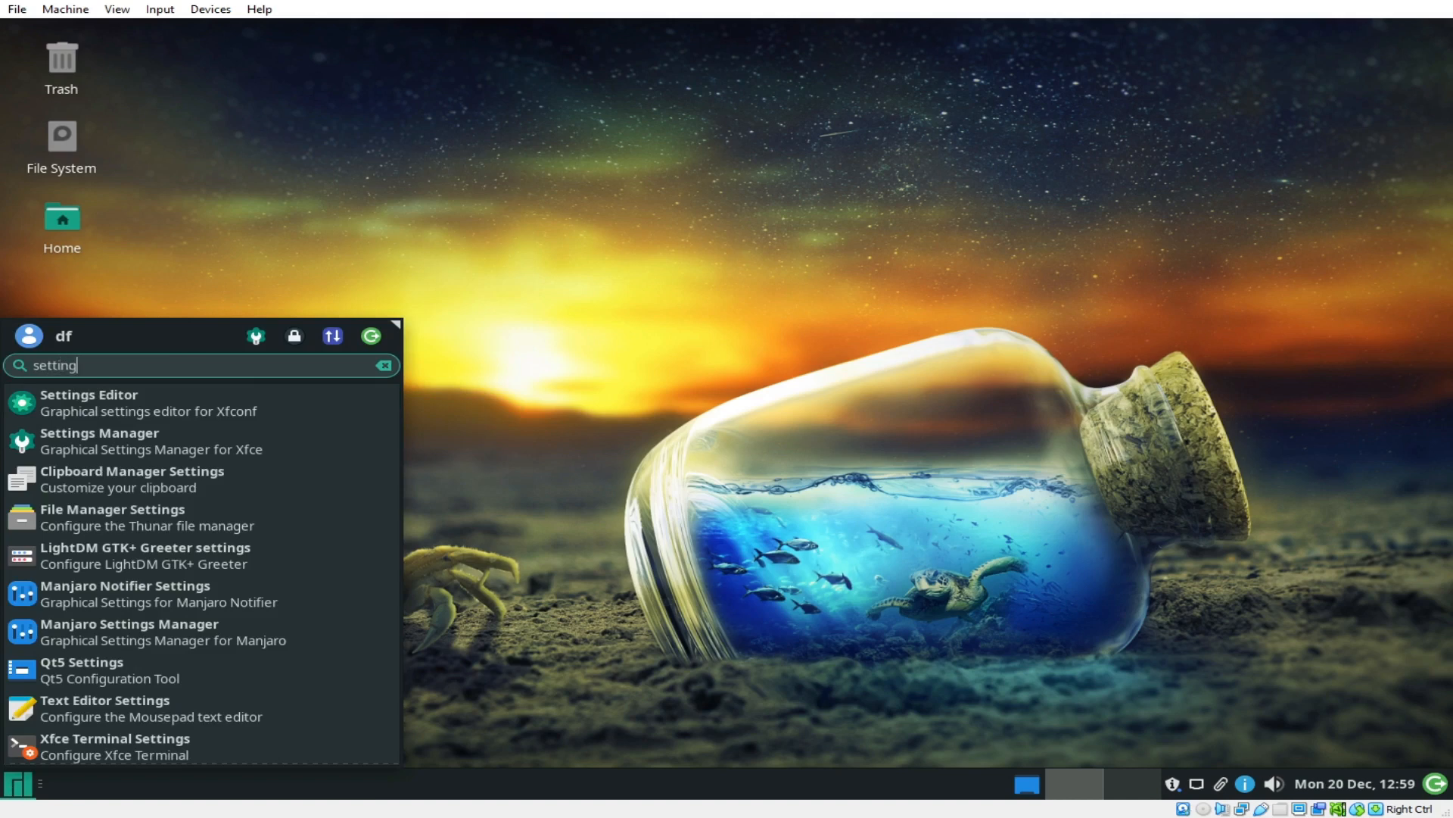
pyautogui.click(189, 458)
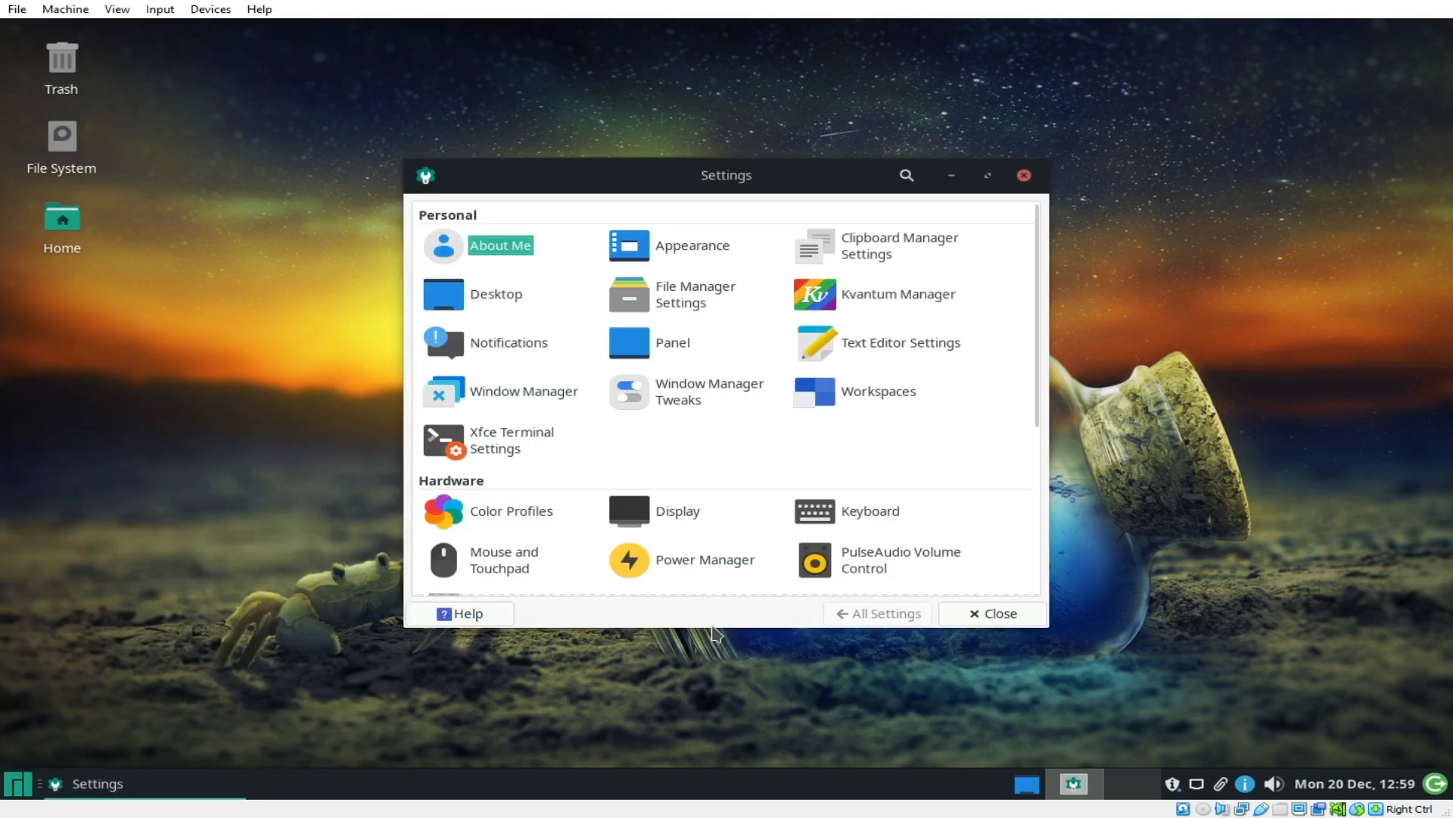
# Step: Reopen the application menu and clear the leftover 'set' search
pyautogui.click(19, 784)
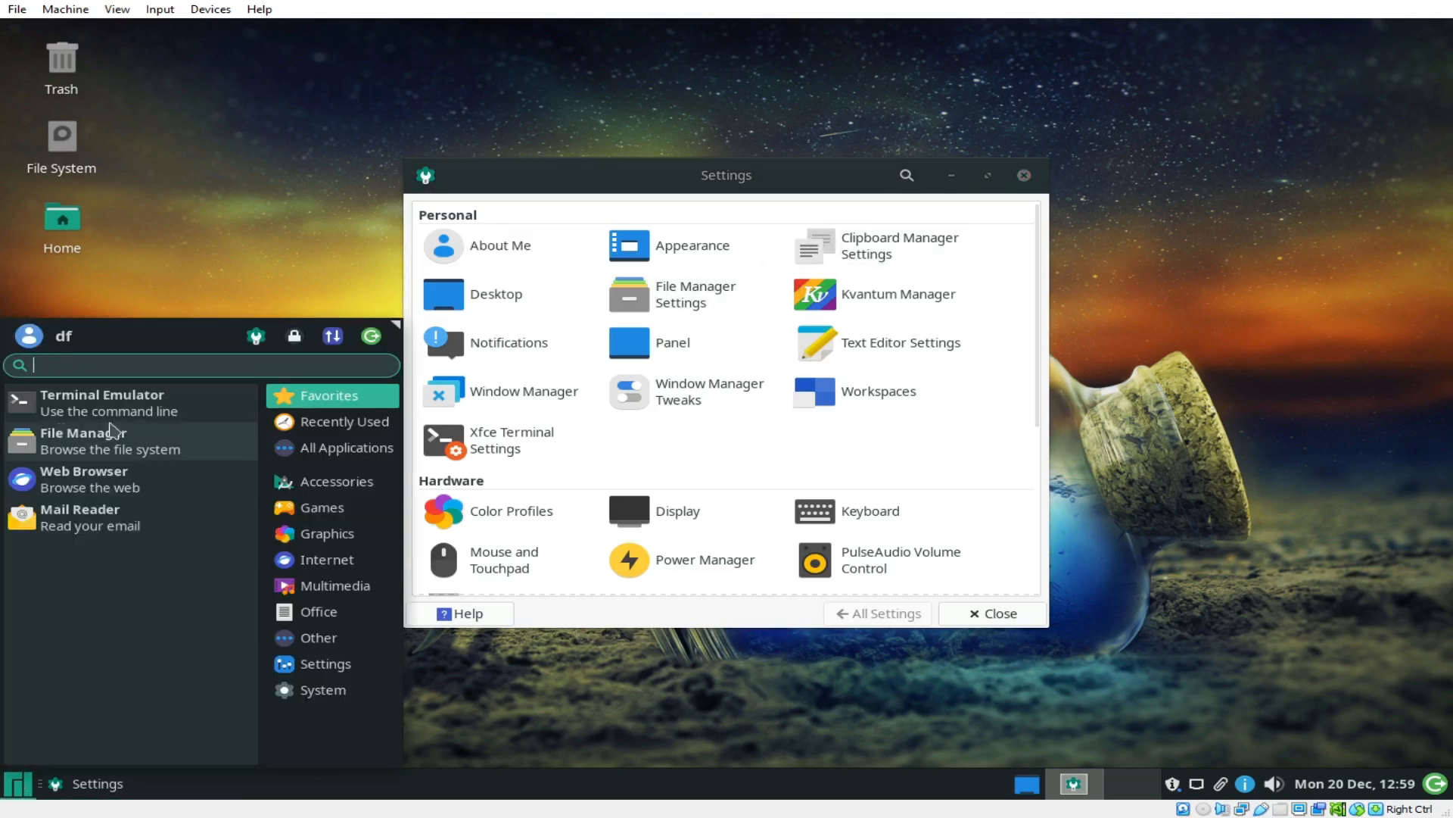
pyautogui.write('set')
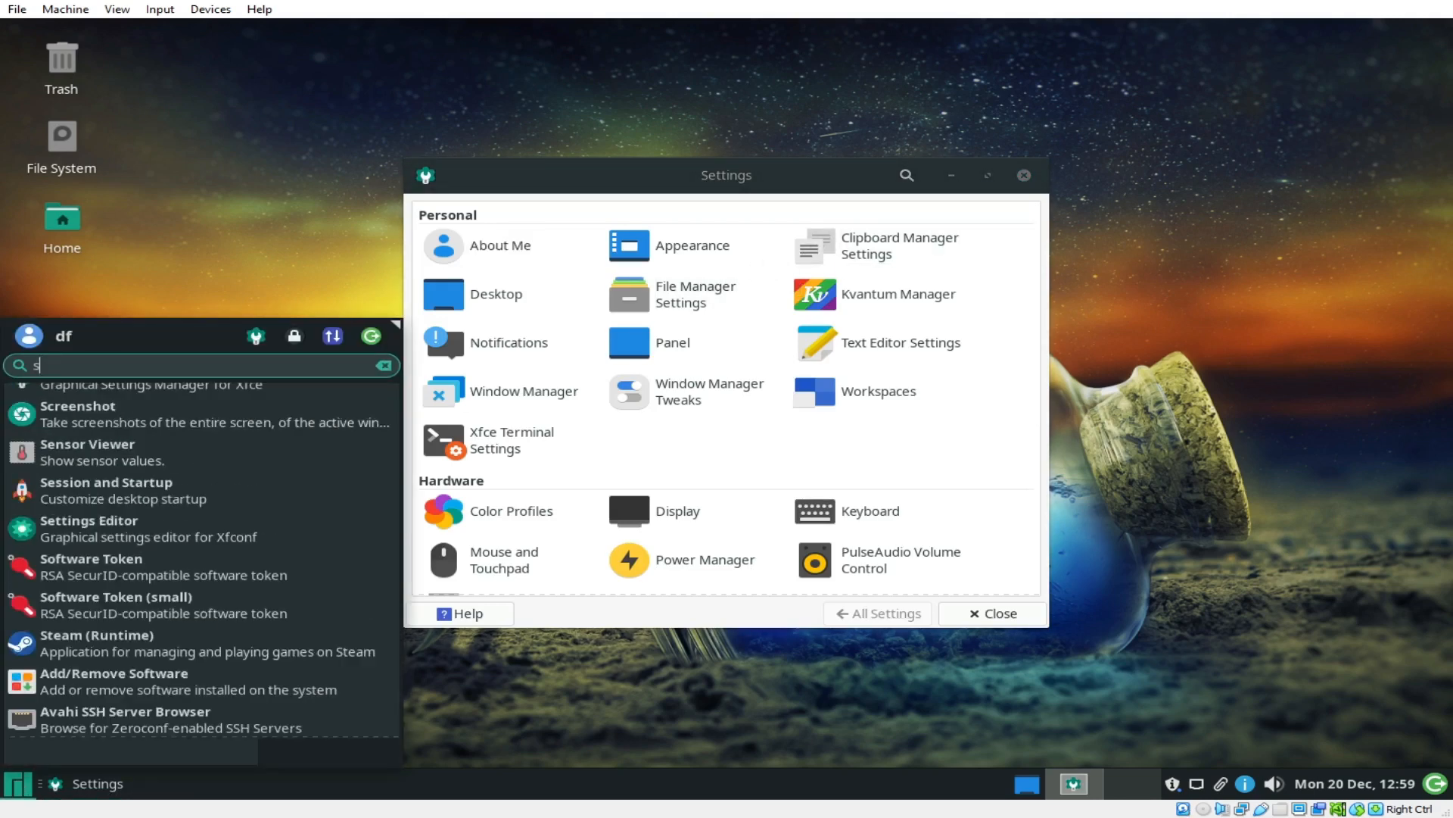
pyautogui.press('BackSpace')
pyautogui.press('BackSpace')
pyautogui.press('BackSpace')
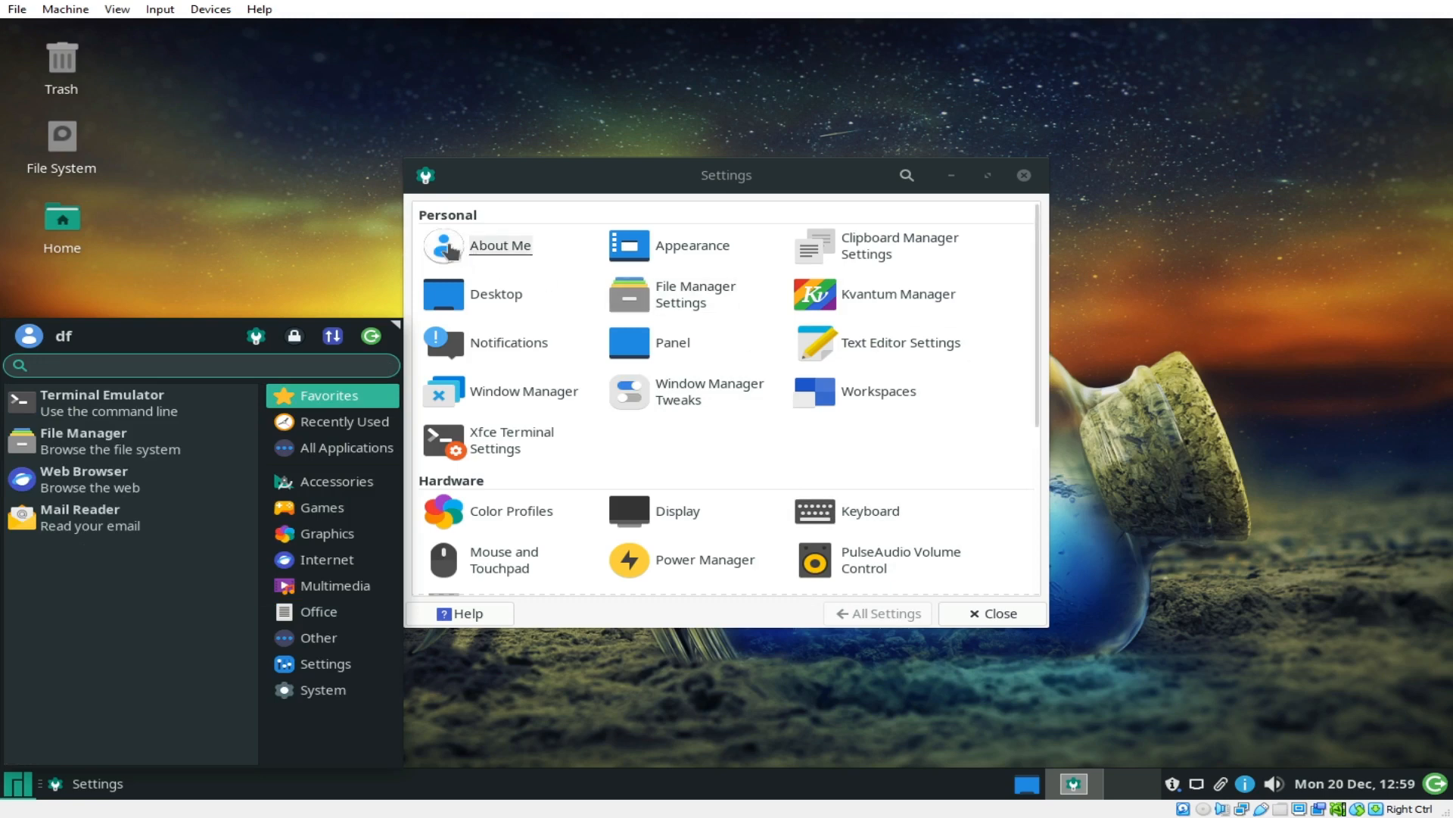
# Step: Apply the Adwaita-dark style and the Adwaita icon theme in Appearance
pyautogui.click(670, 253)
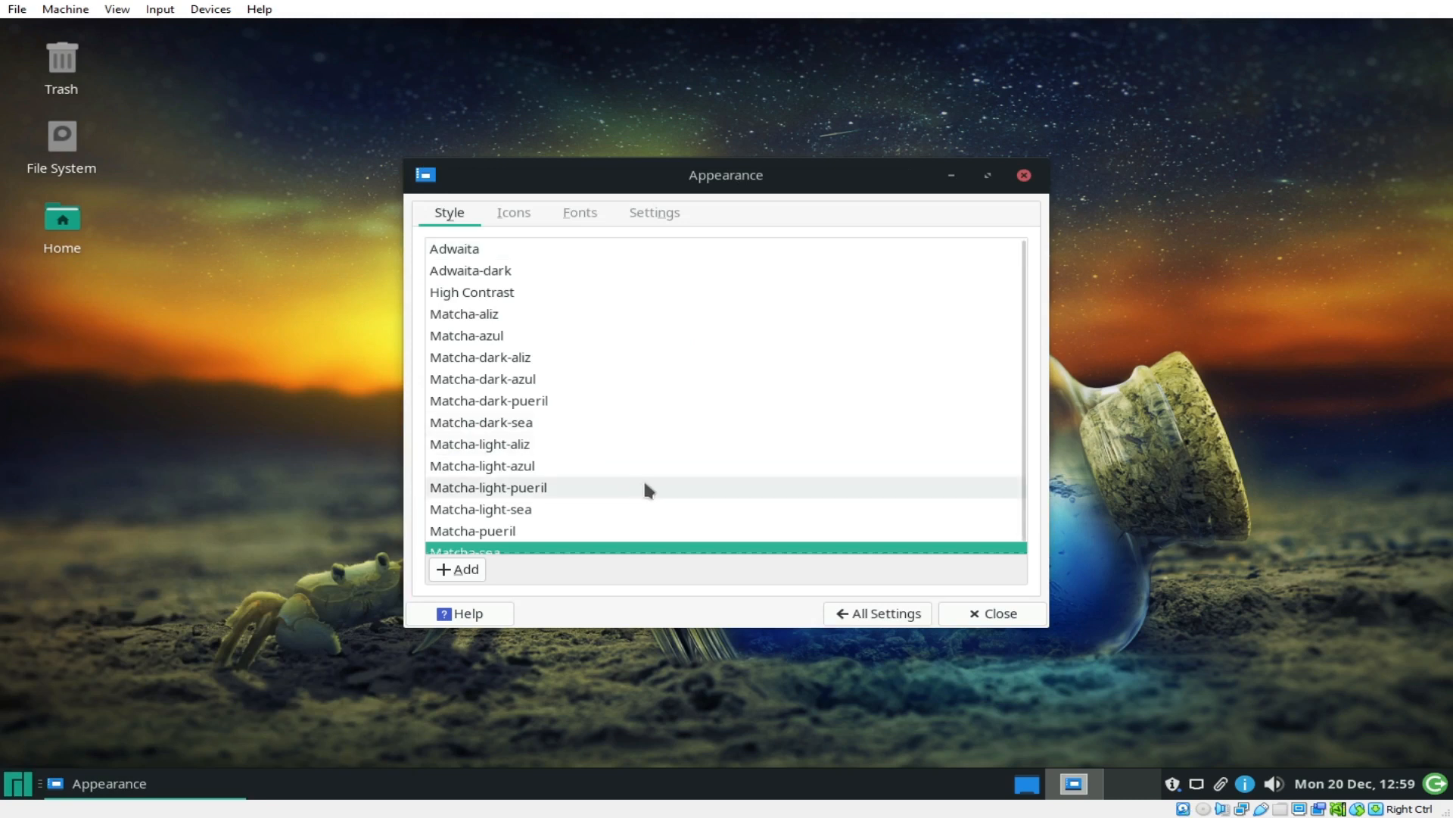
pyautogui.scroll(1, 650, 485)
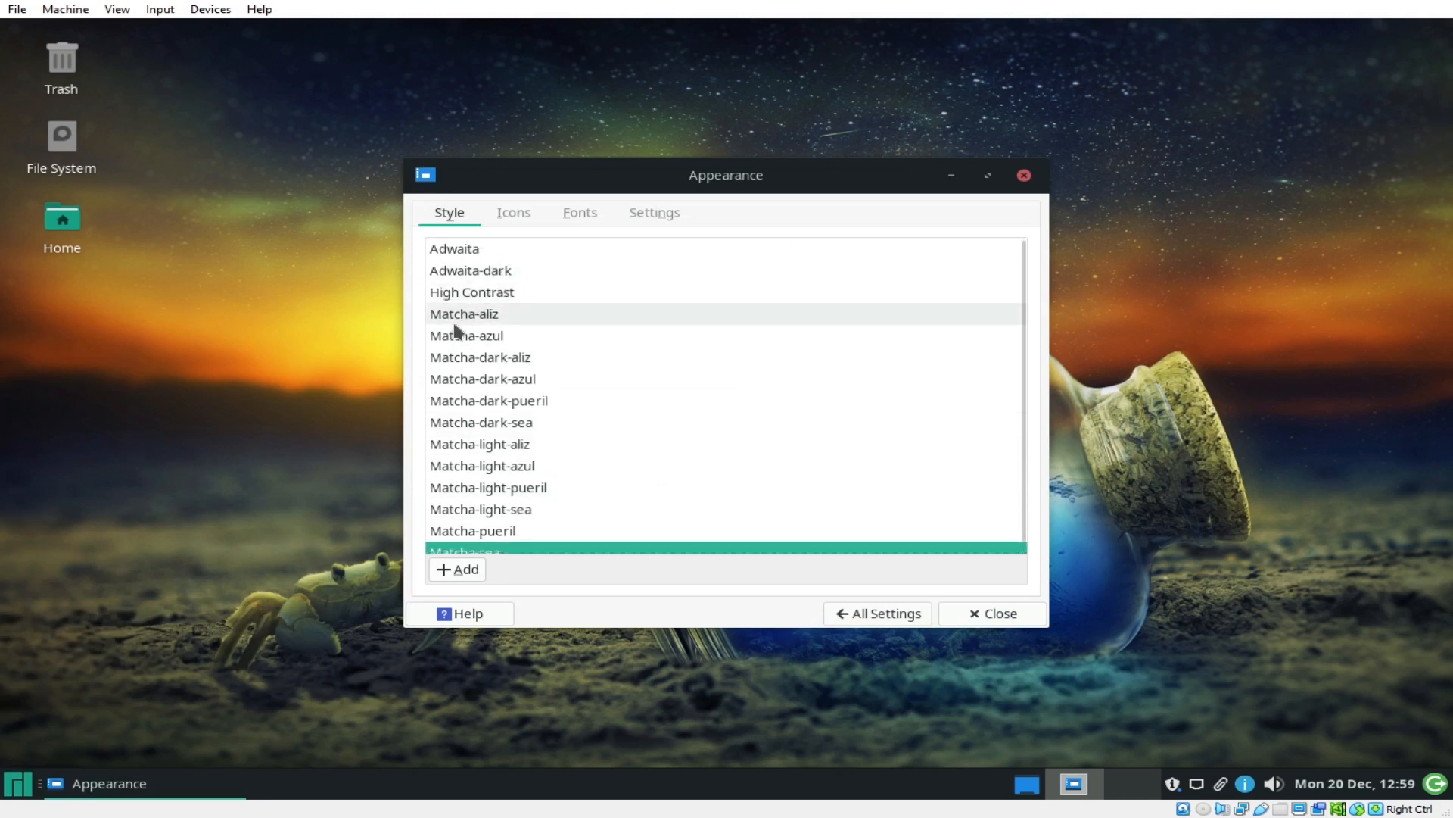
pyautogui.click(496, 273)
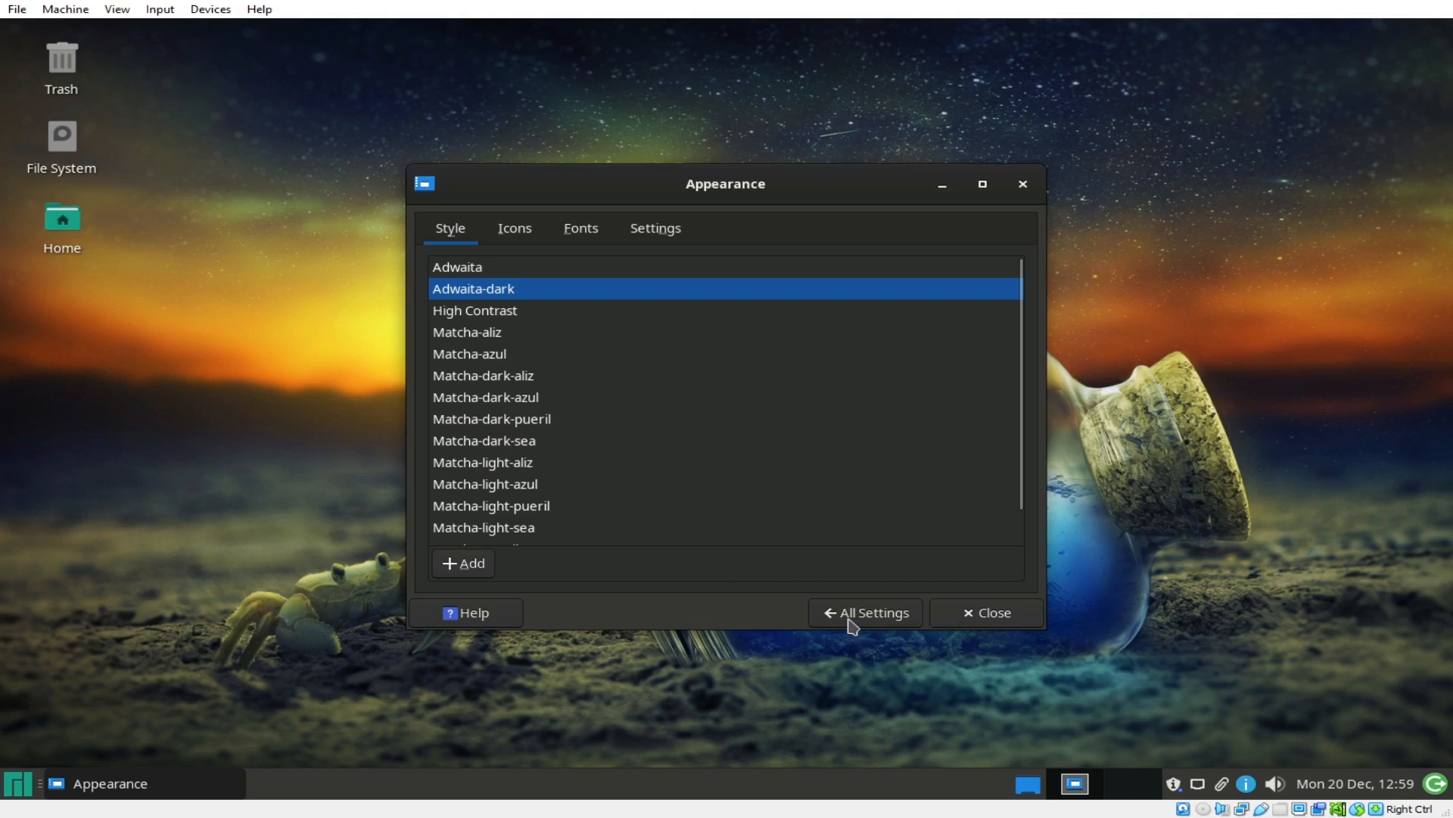
pyautogui.click(515, 229)
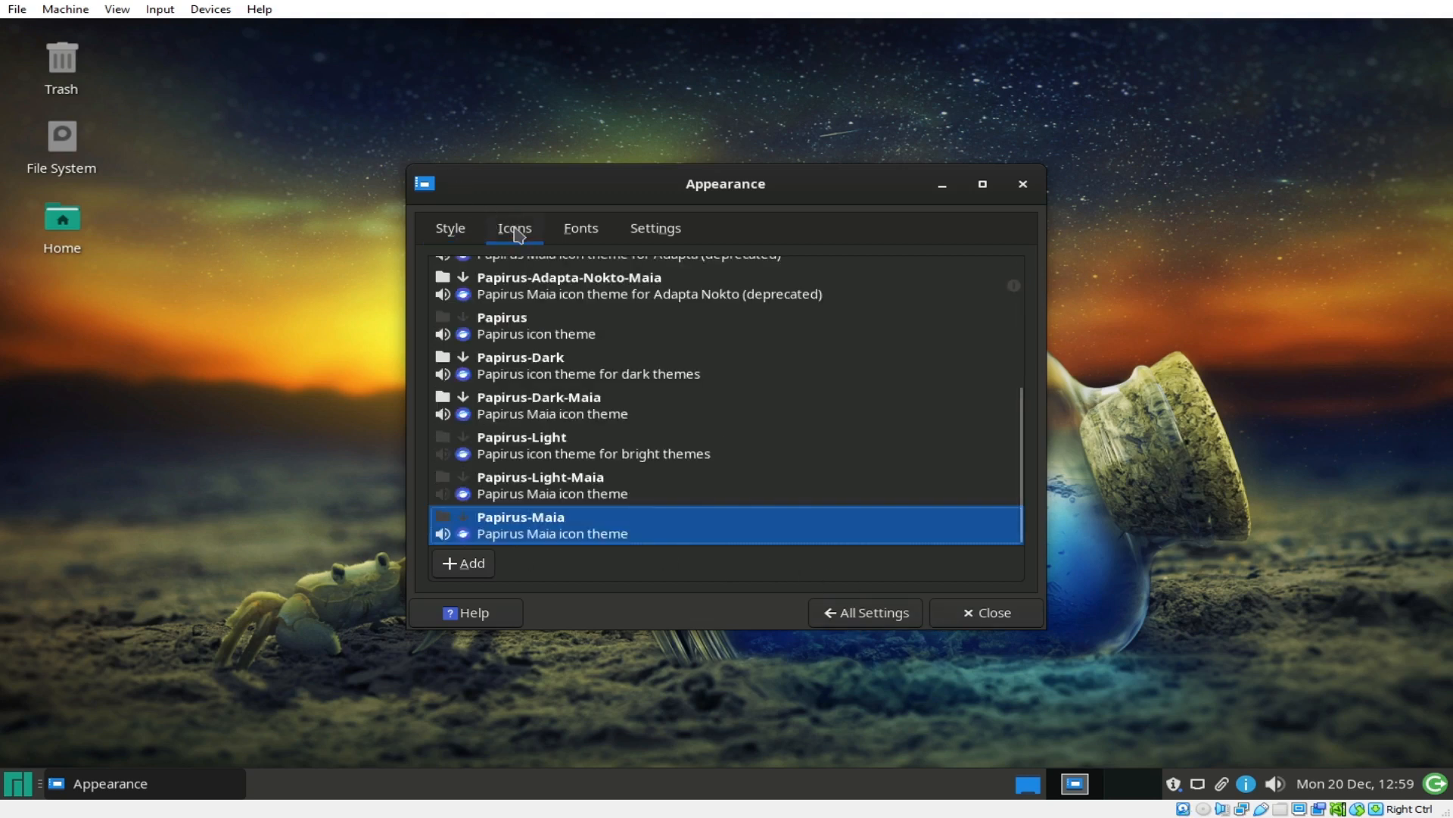
pyautogui.scroll(5, 640, 484)
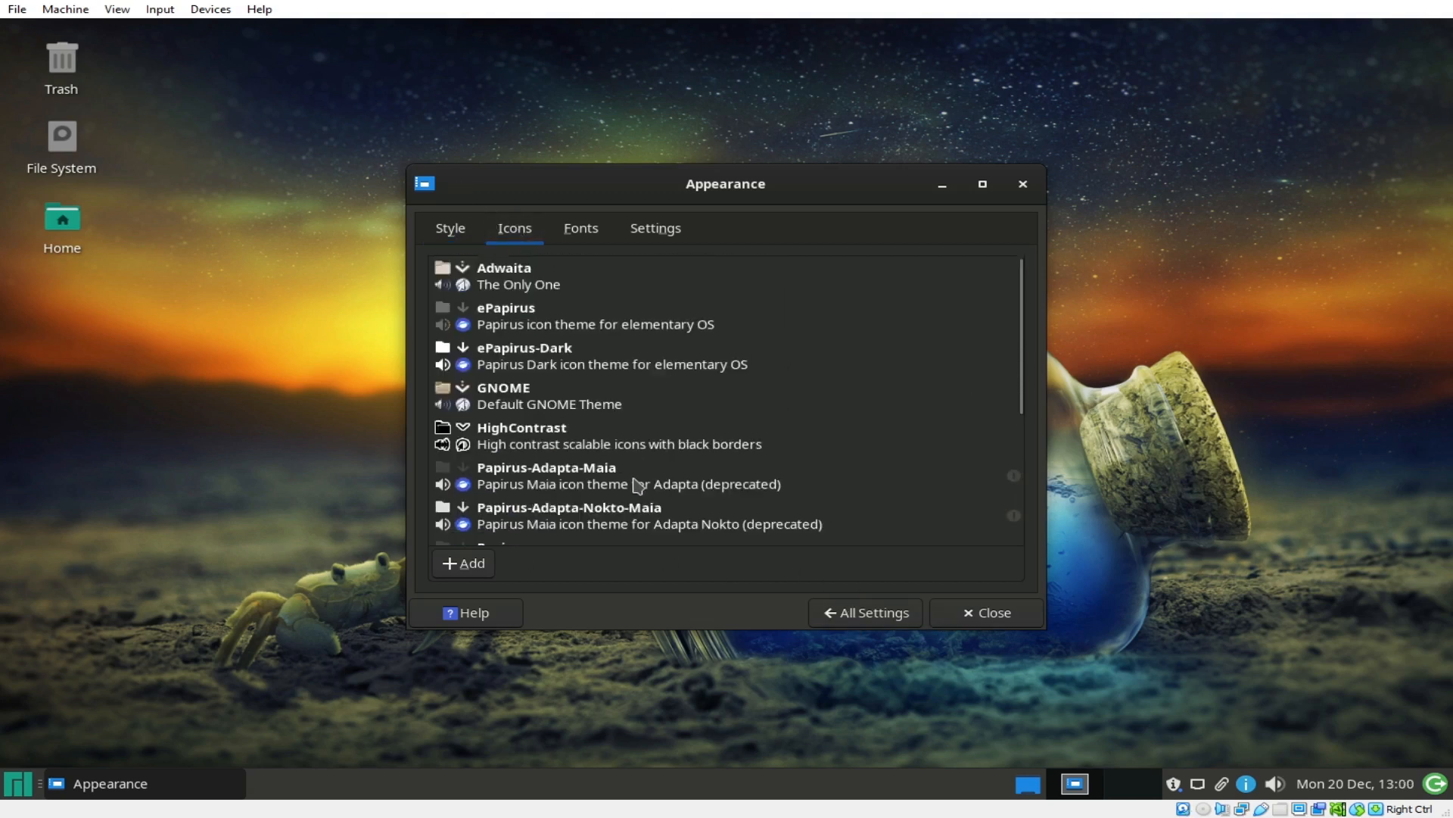
pyautogui.click(550, 282)
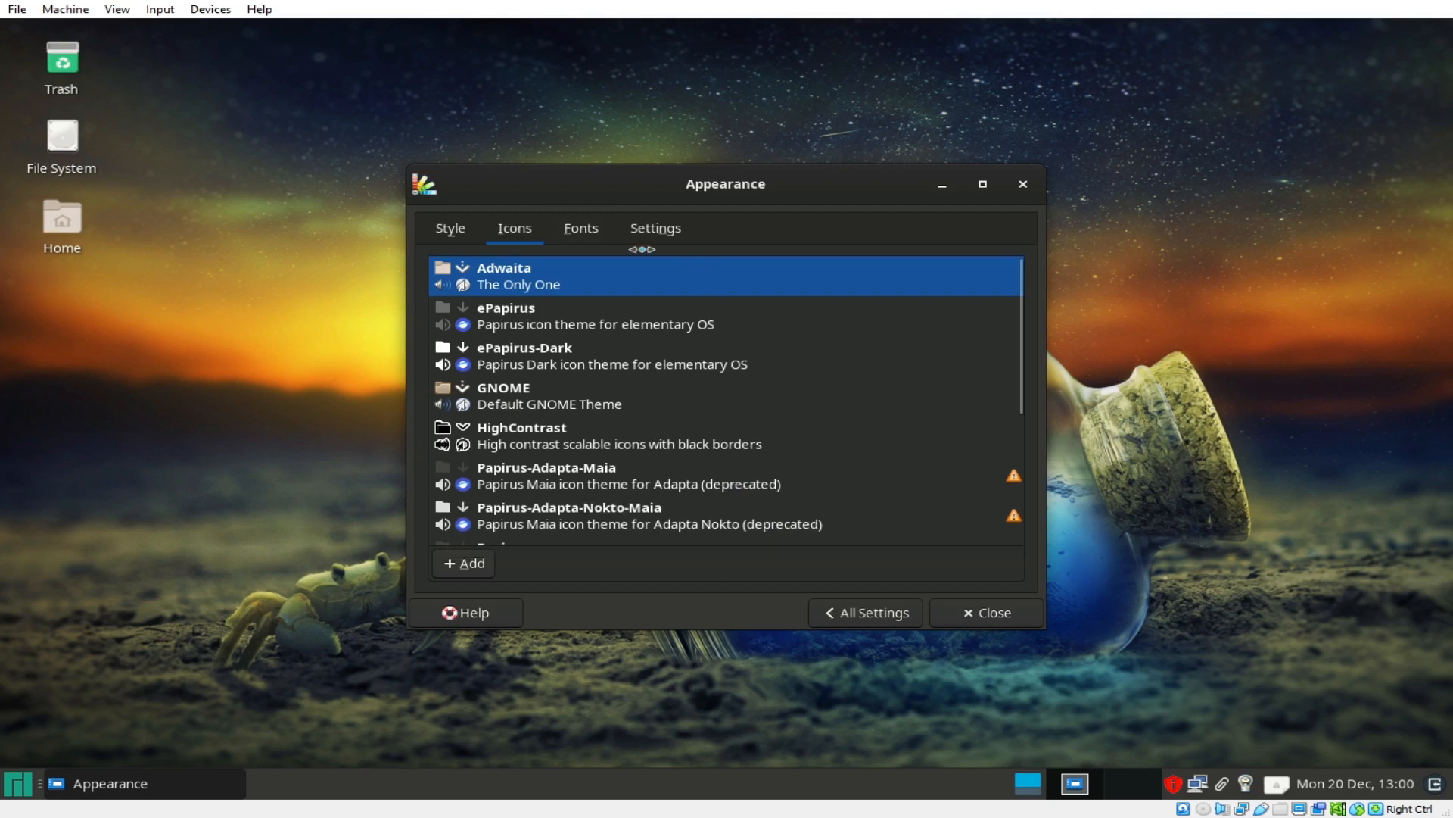
# Step: Enable event sounds and return to the settings overview
pyautogui.click(581, 229)
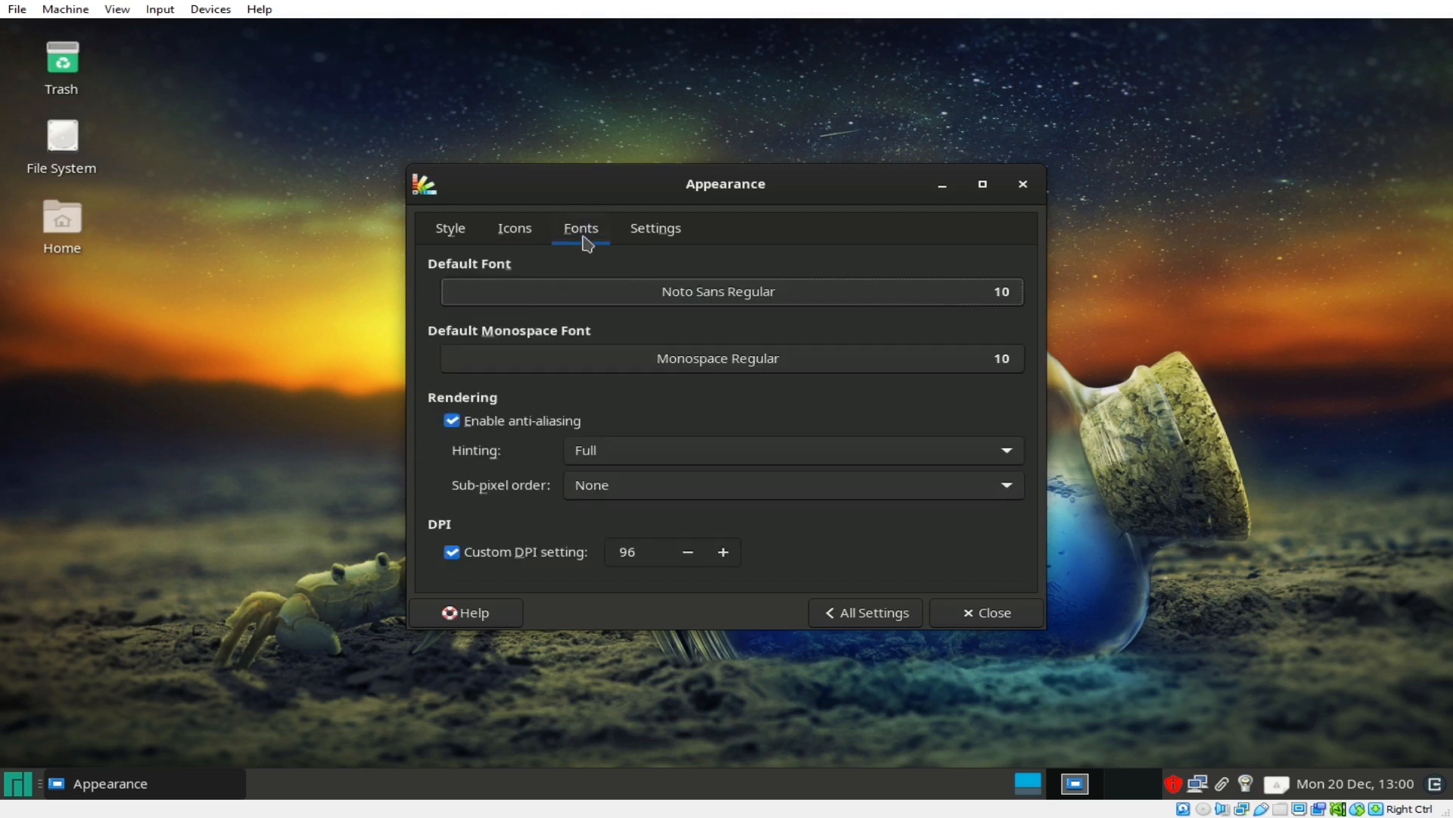
pyautogui.click(676, 230)
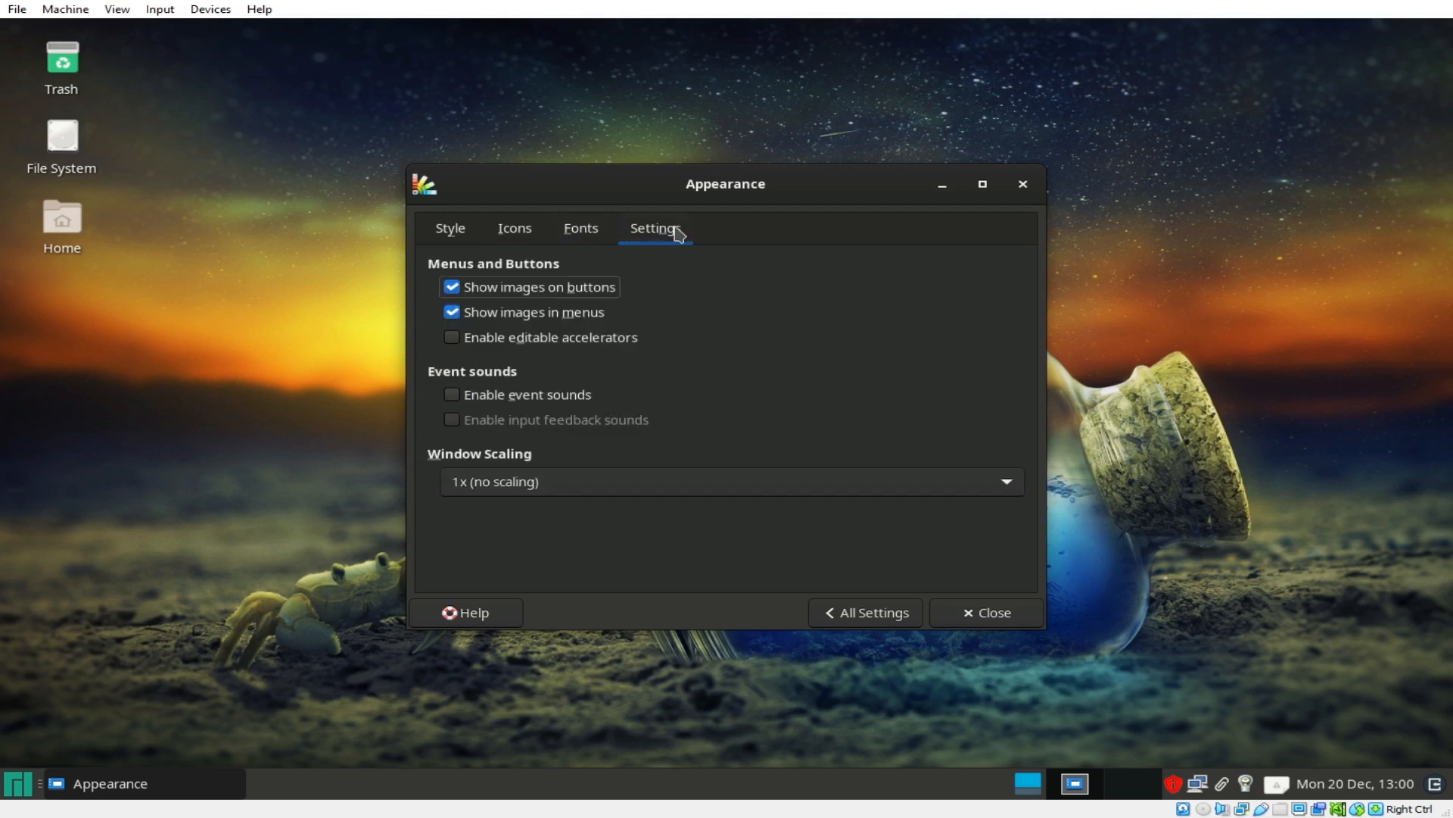
pyautogui.click(454, 396)
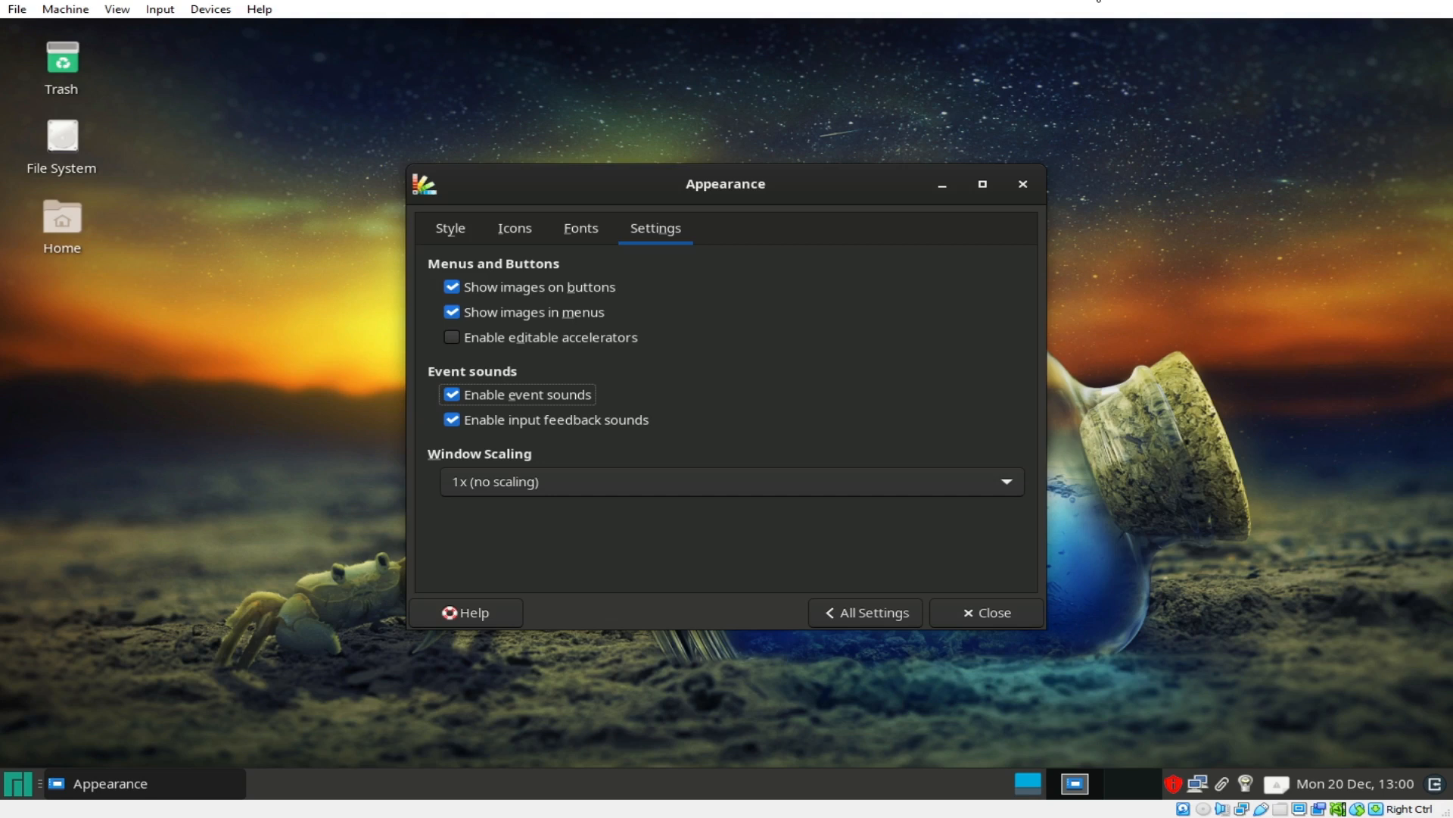
pyautogui.click(893, 617)
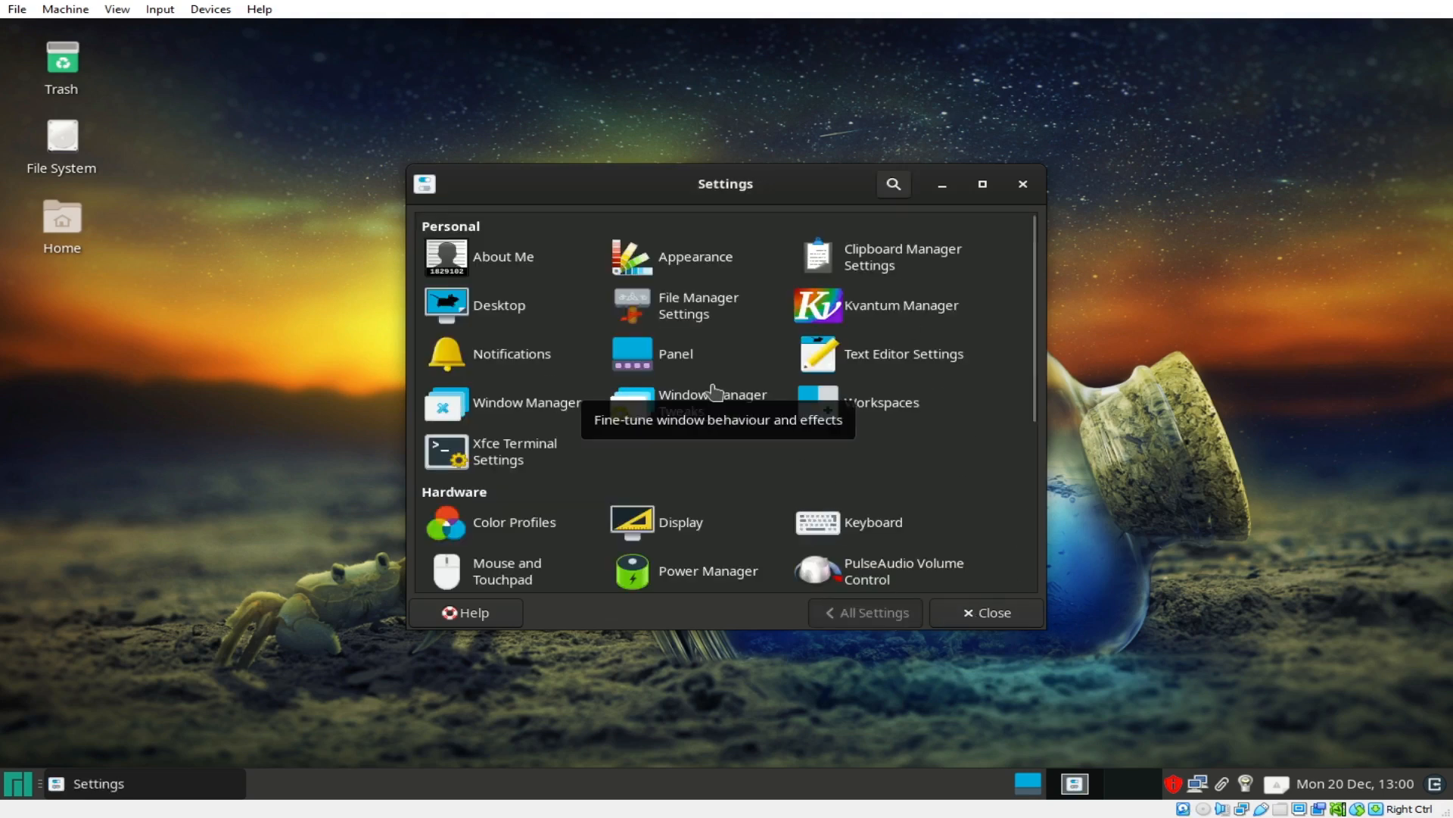
# Step: Revisit the Appearance and Desktop settings, then open the Panel settings
pyautogui.click(663, 261)
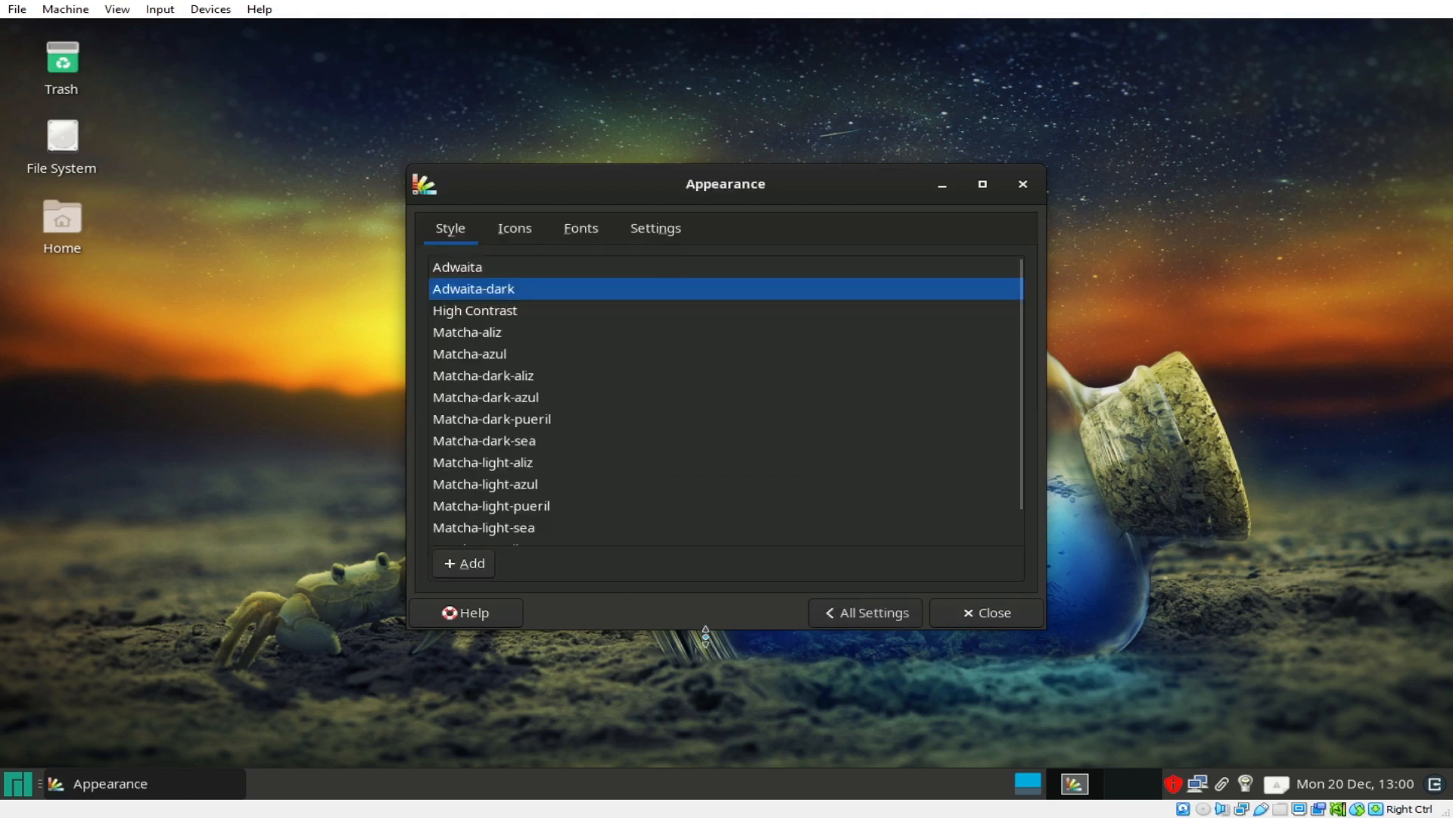
pyautogui.click(863, 614)
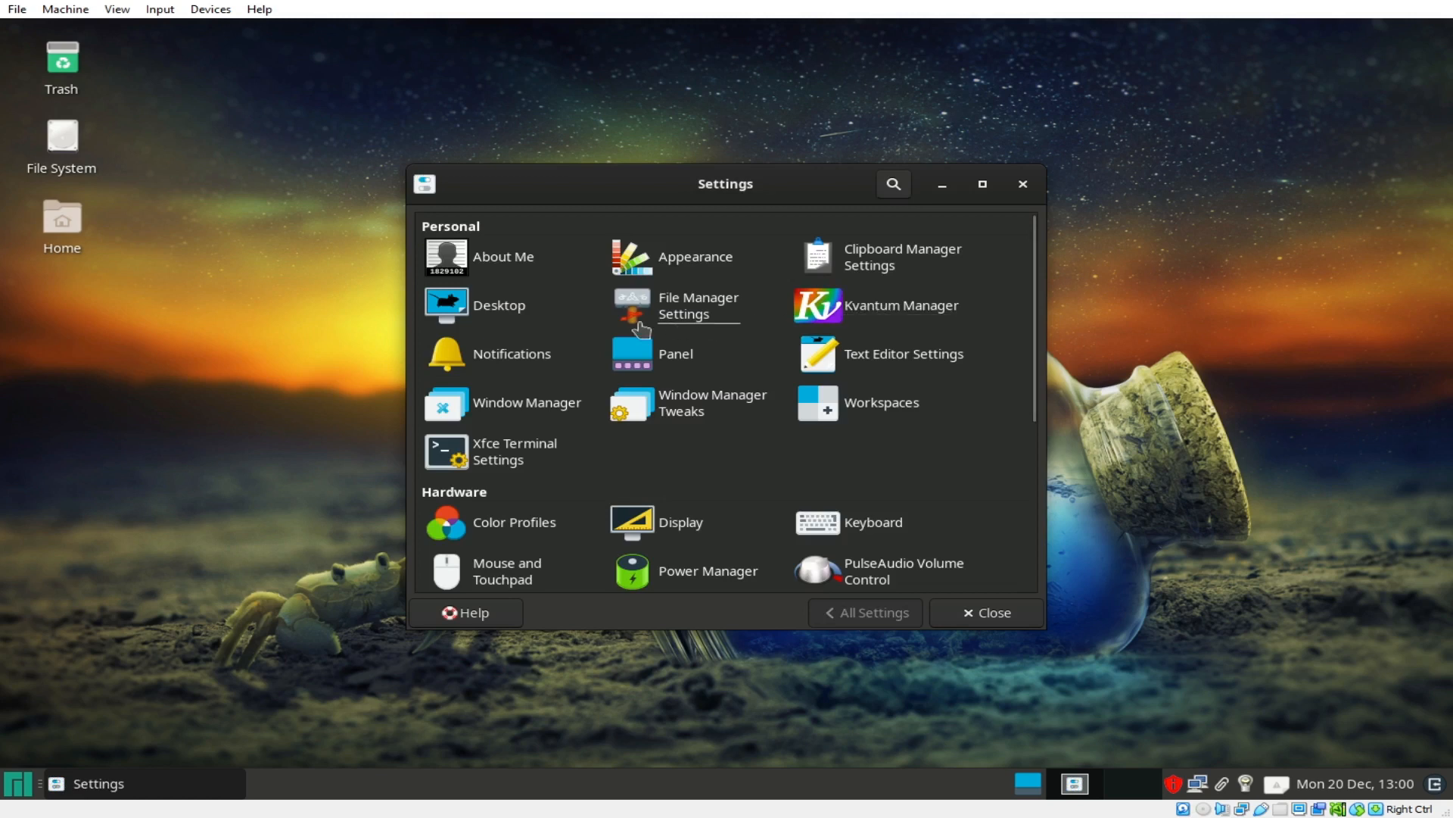
pyautogui.click(498, 312)
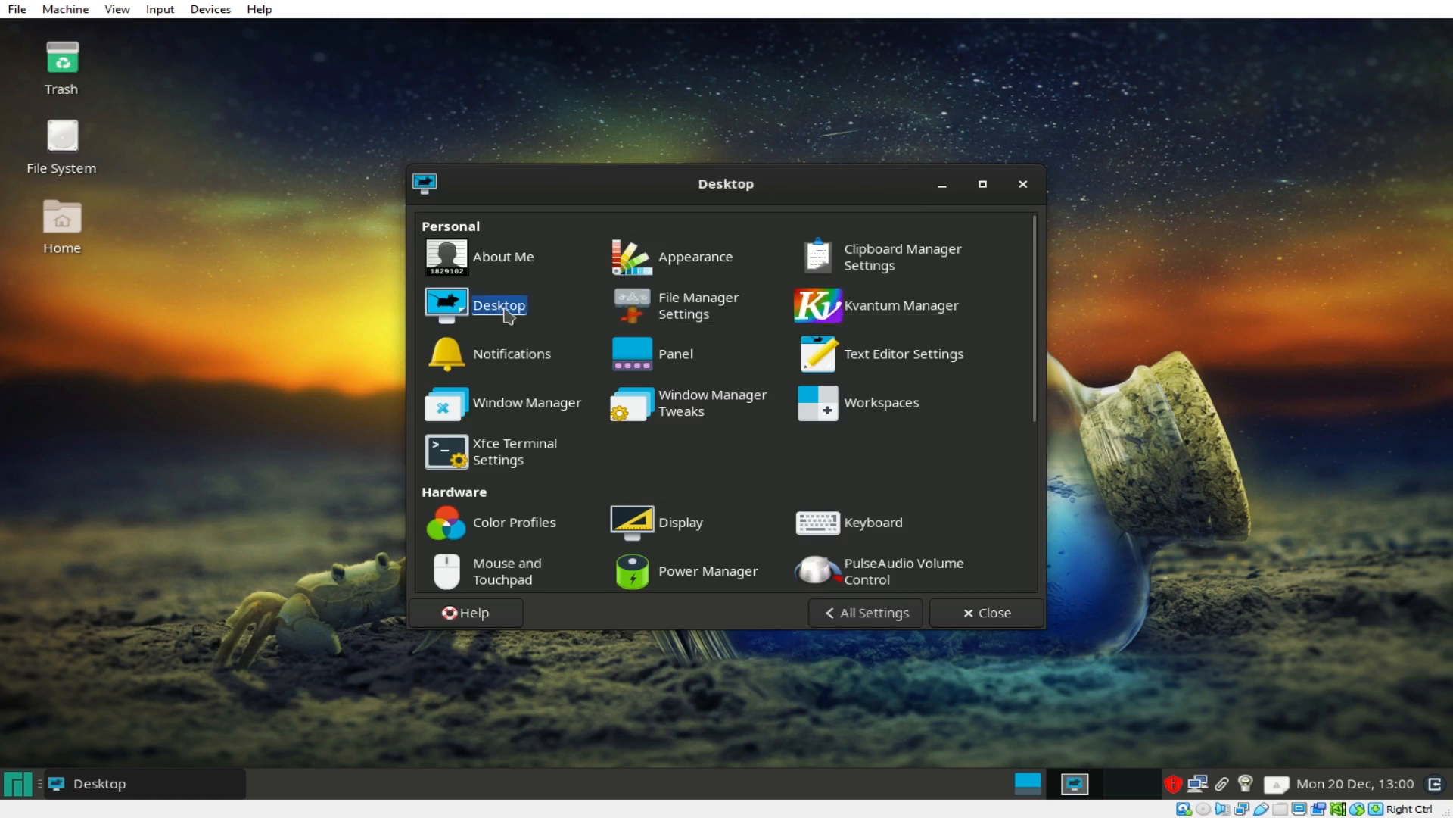
pyautogui.click(846, 617)
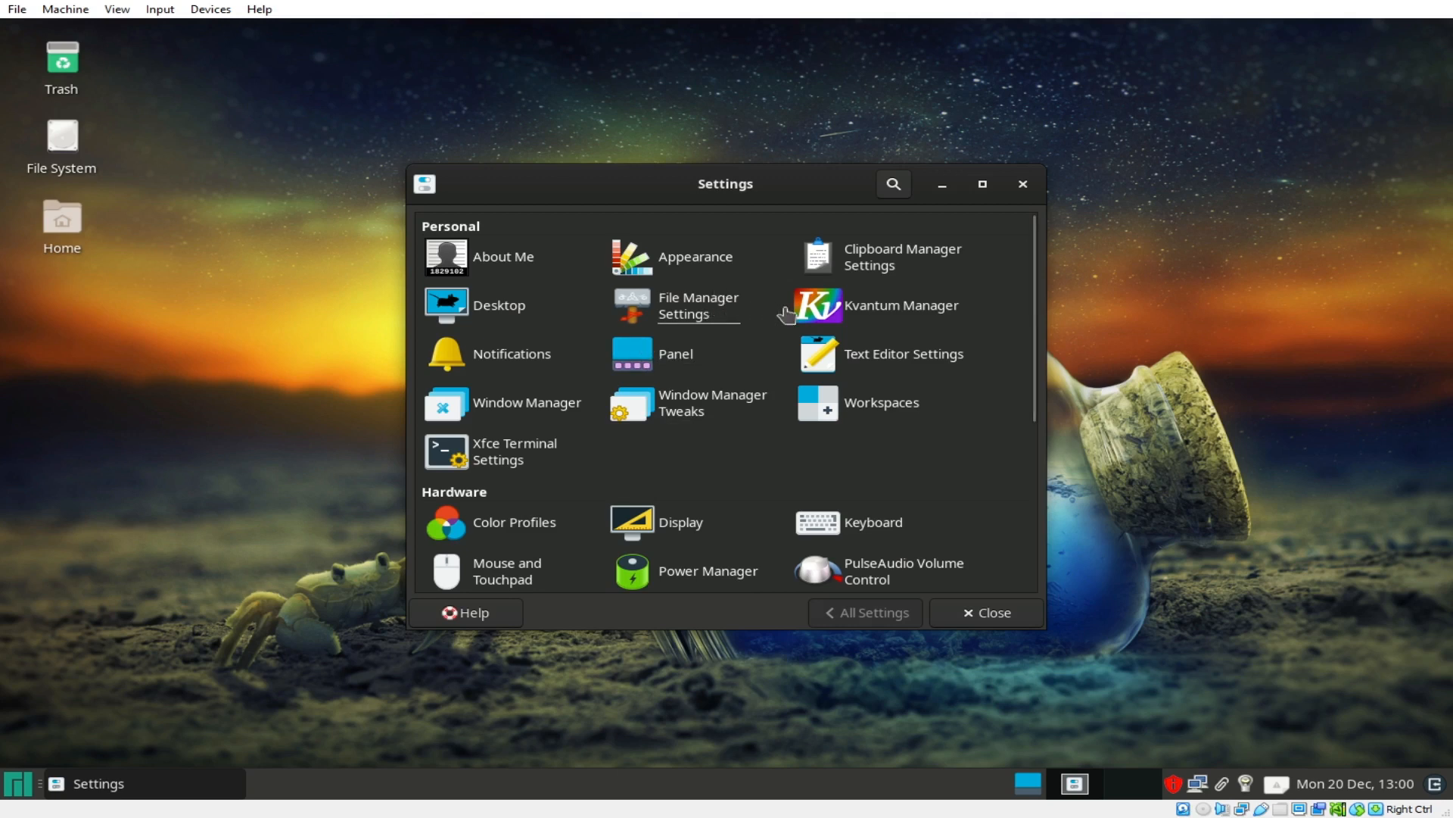
pyautogui.click(676, 361)
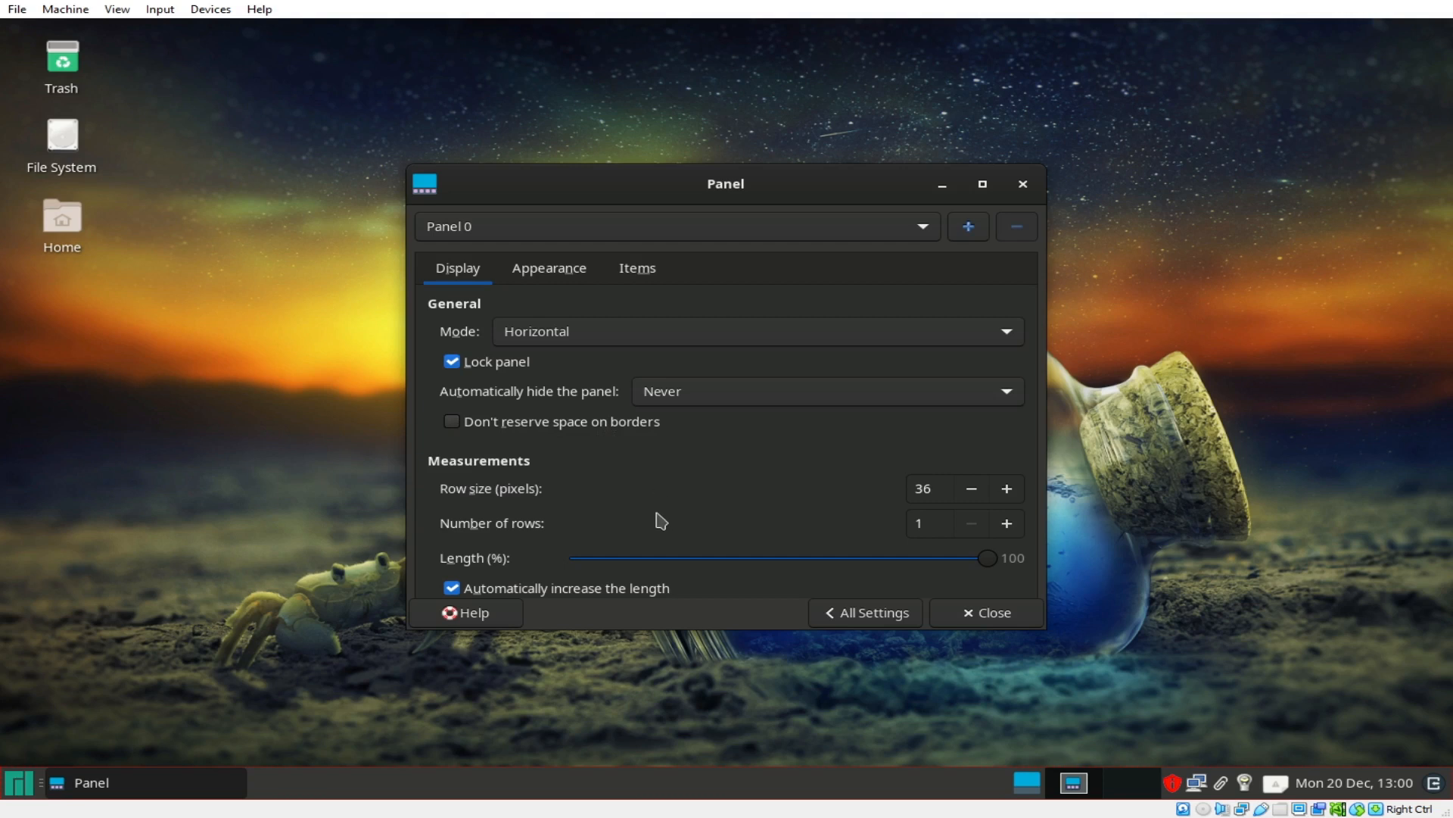
# Step: Adjust the panel length and set the panel mode back to Horizontal
pyautogui.scroll(-4, 655, 519)
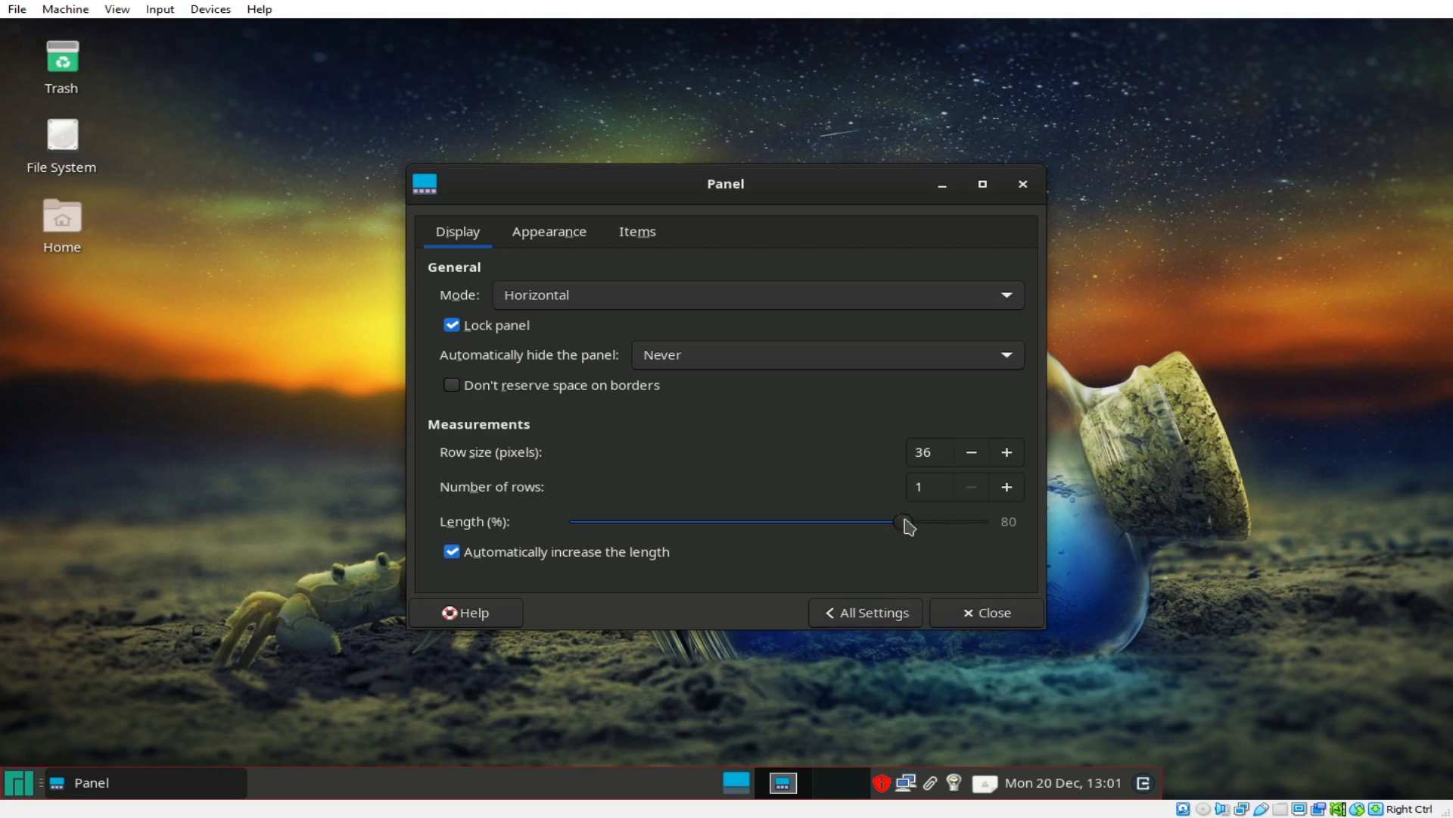
pyautogui.moveTo(912, 525)
pyautogui.mouseDown()
pyautogui.moveTo(1024, 536)
pyautogui.moveTo(915, 535)
pyautogui.mouseUp()
pyautogui.click(660, 307)
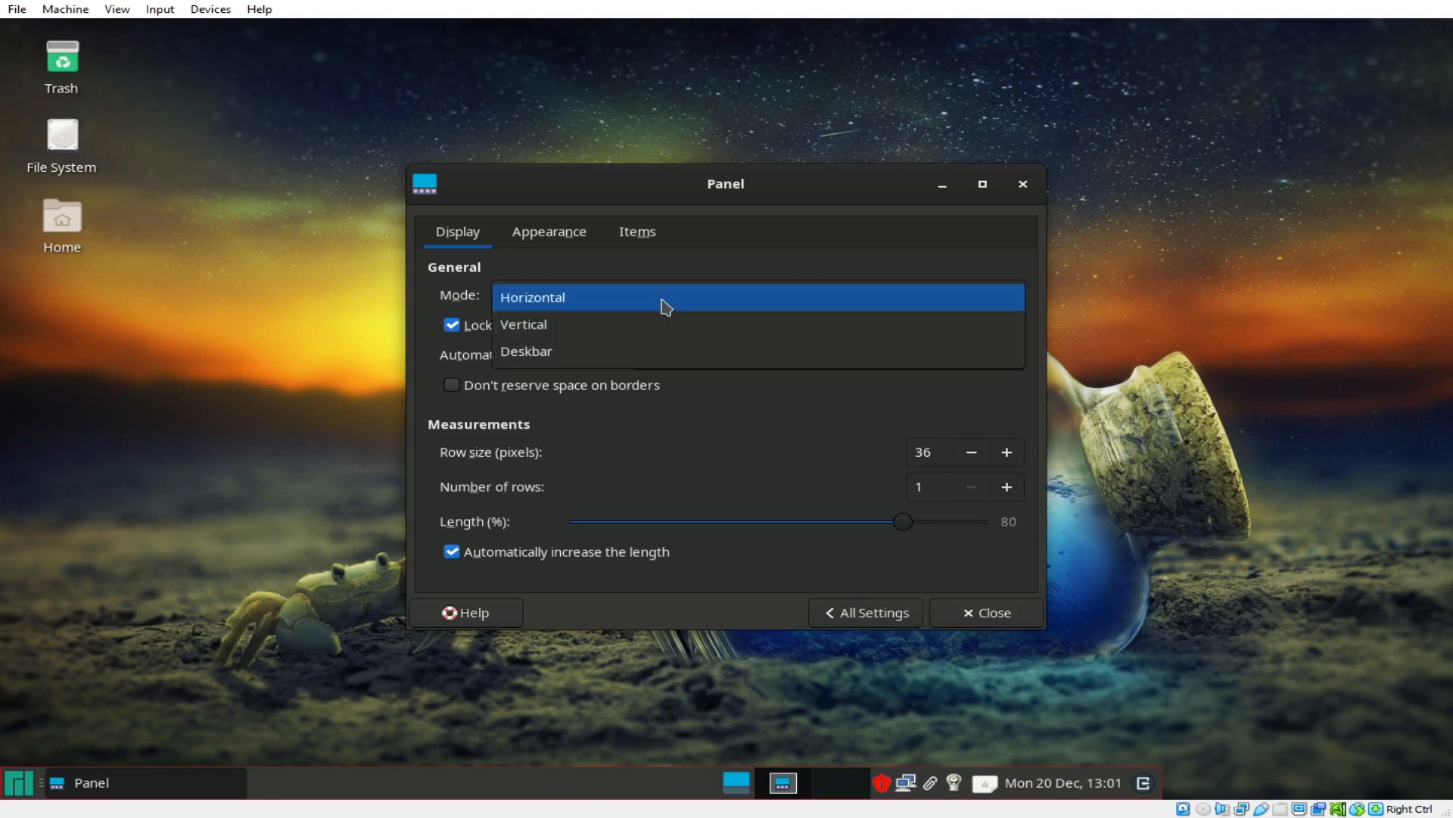
pyautogui.click(666, 306)
pyautogui.click(671, 308)
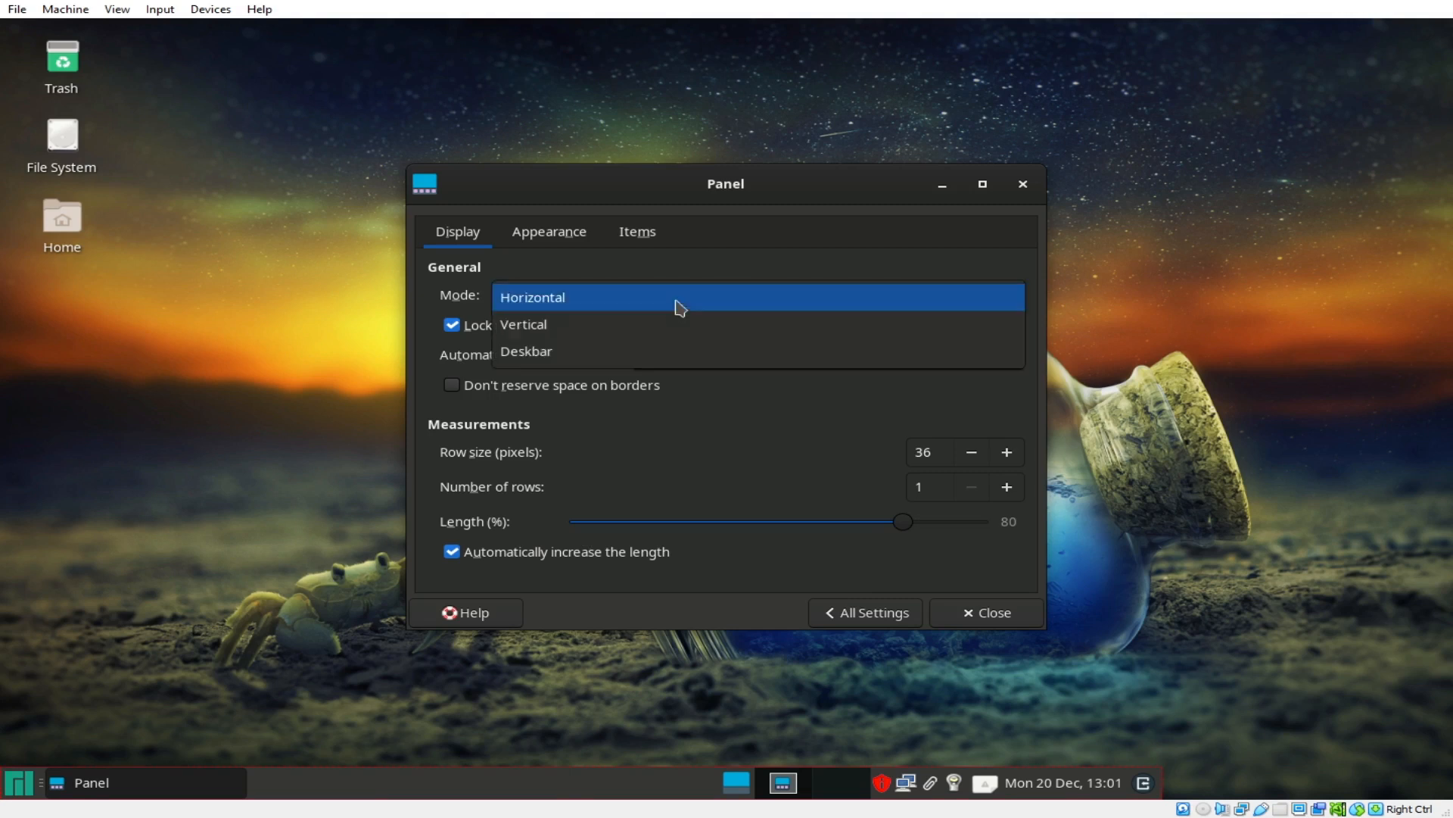
pyautogui.click(642, 334)
pyautogui.click(658, 307)
pyautogui.click(642, 335)
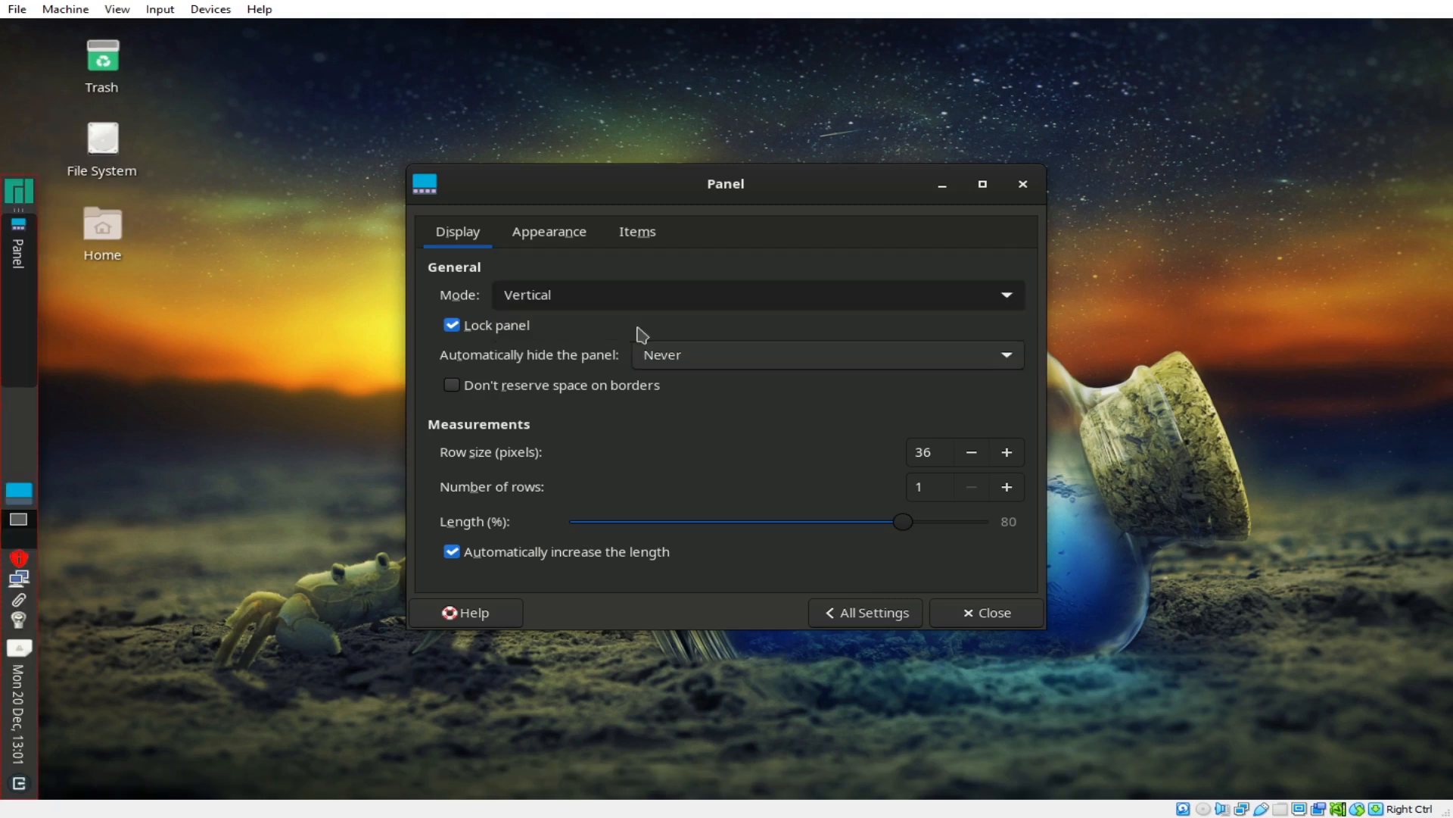
pyautogui.click(659, 307)
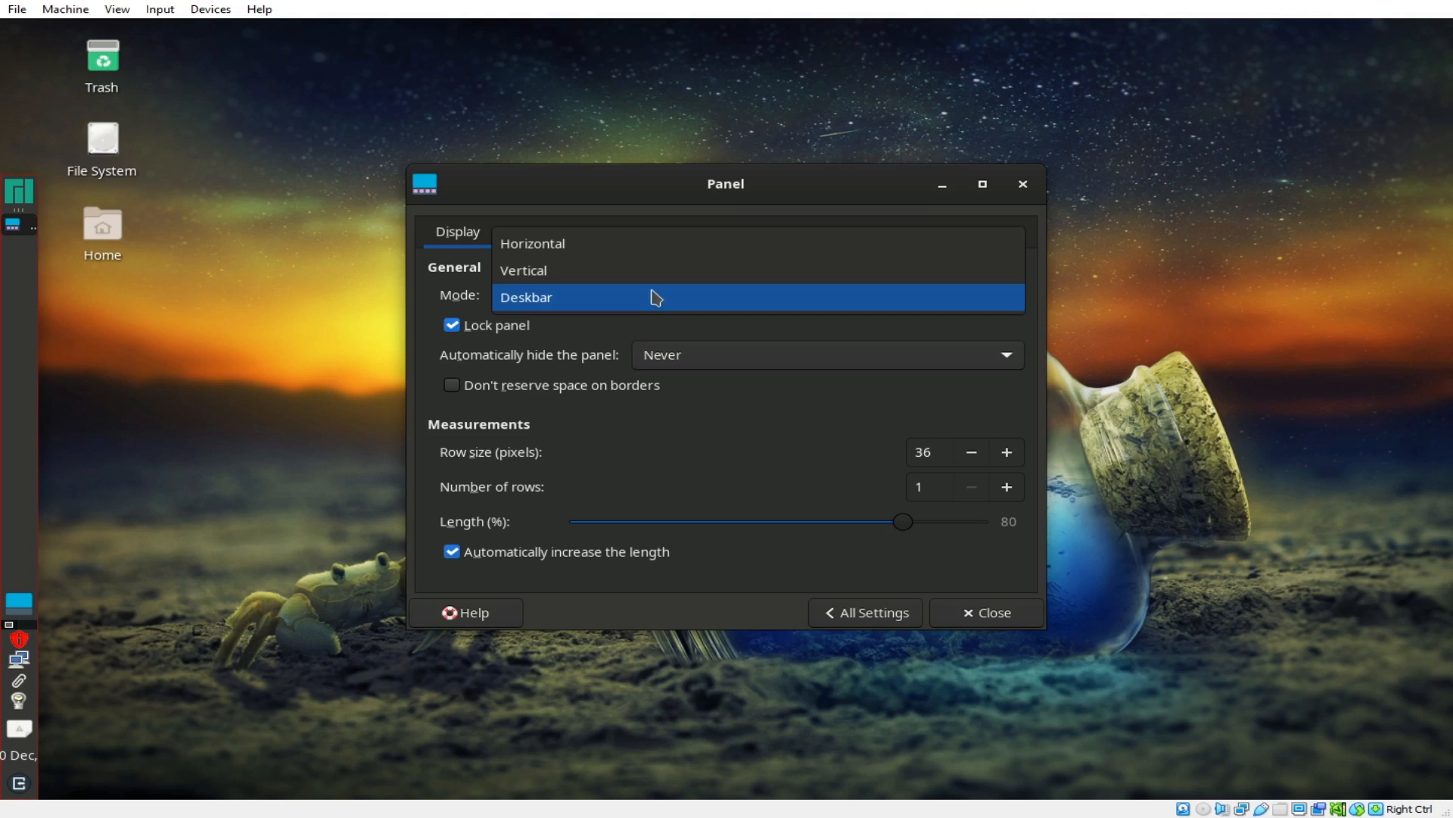
pyautogui.click(666, 254)
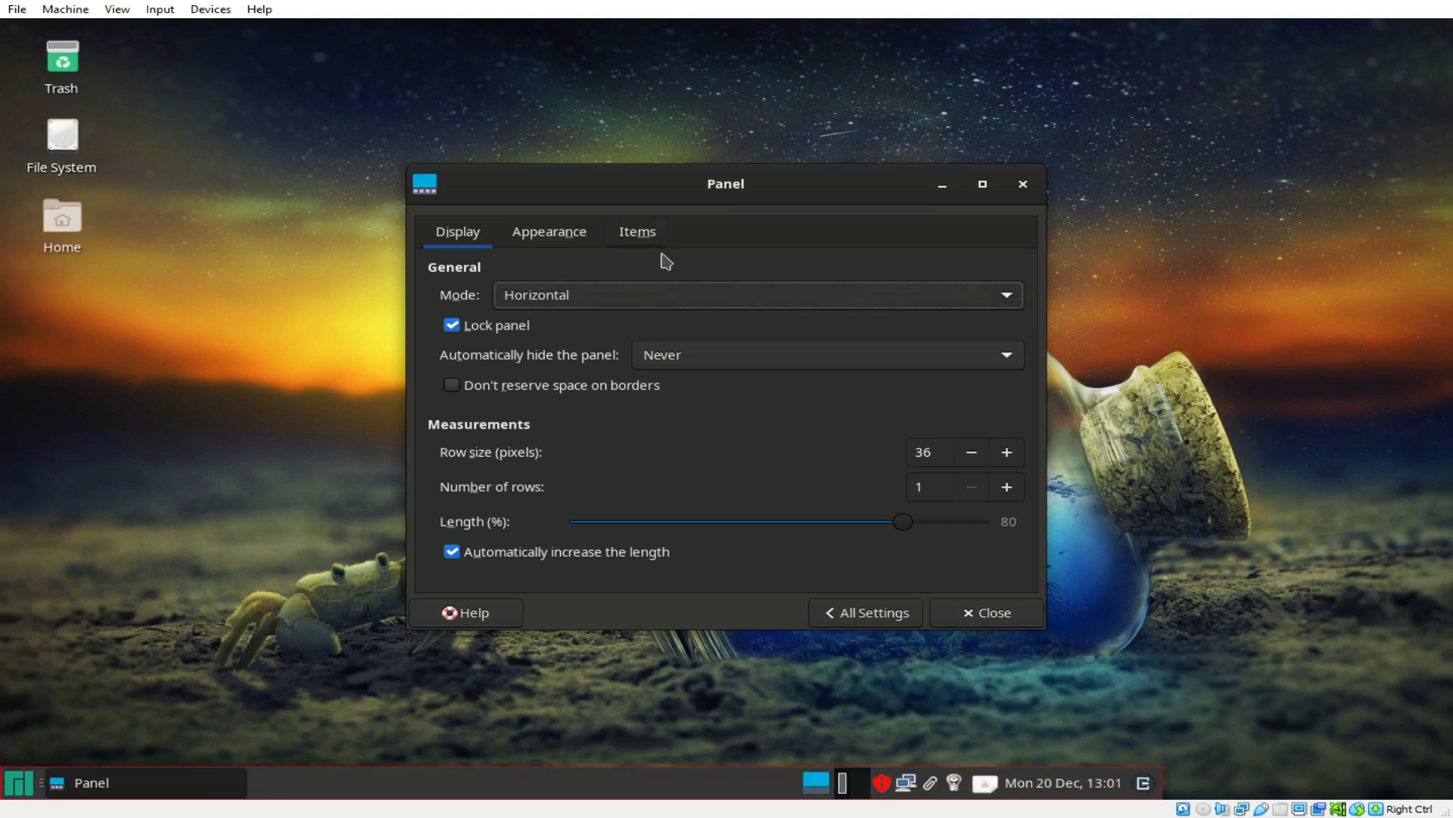
# Step: Keep the panel's auto-hide option at Never
pyautogui.click(687, 361)
pyautogui.click(690, 366)
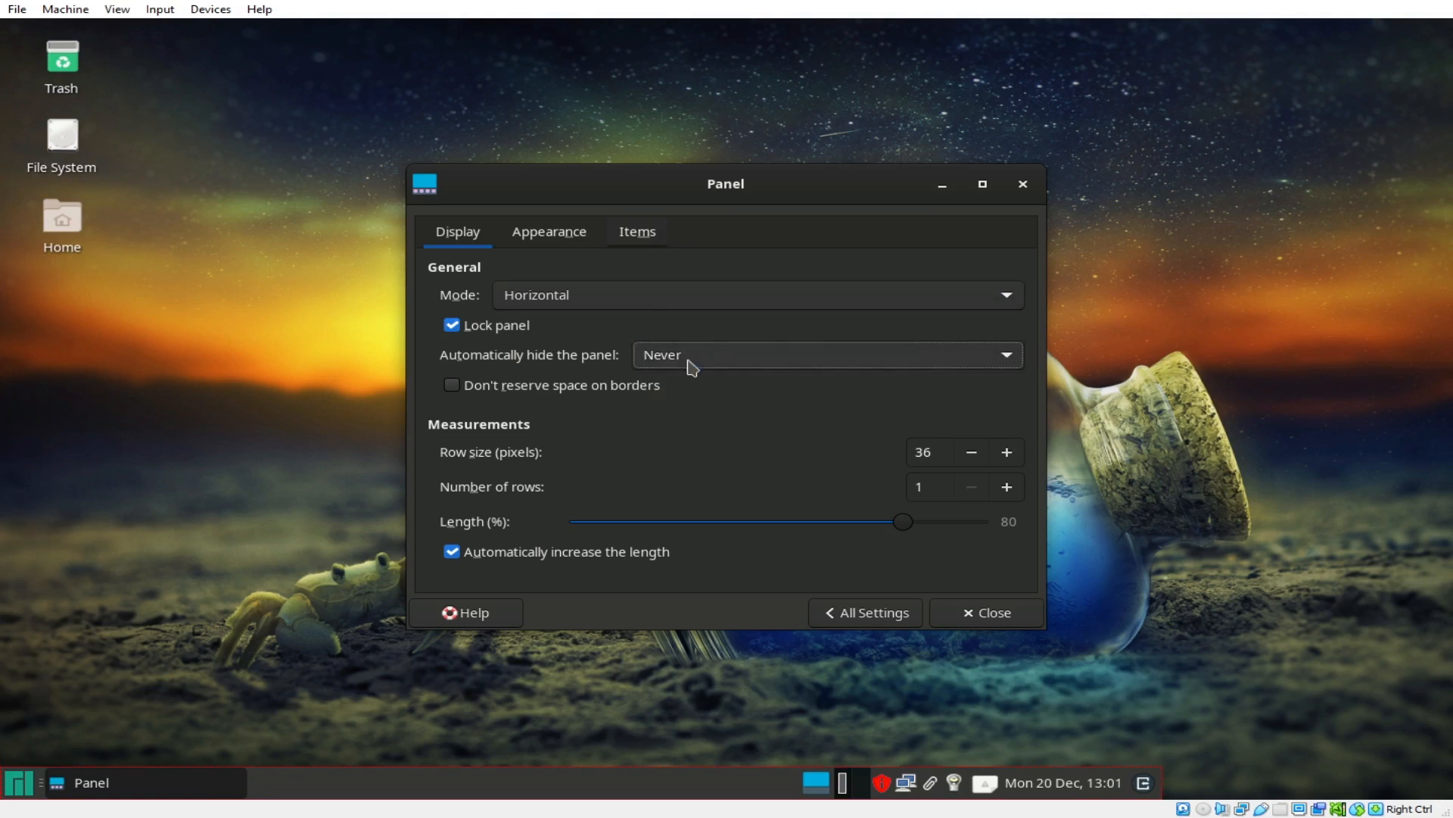
pyautogui.click(567, 244)
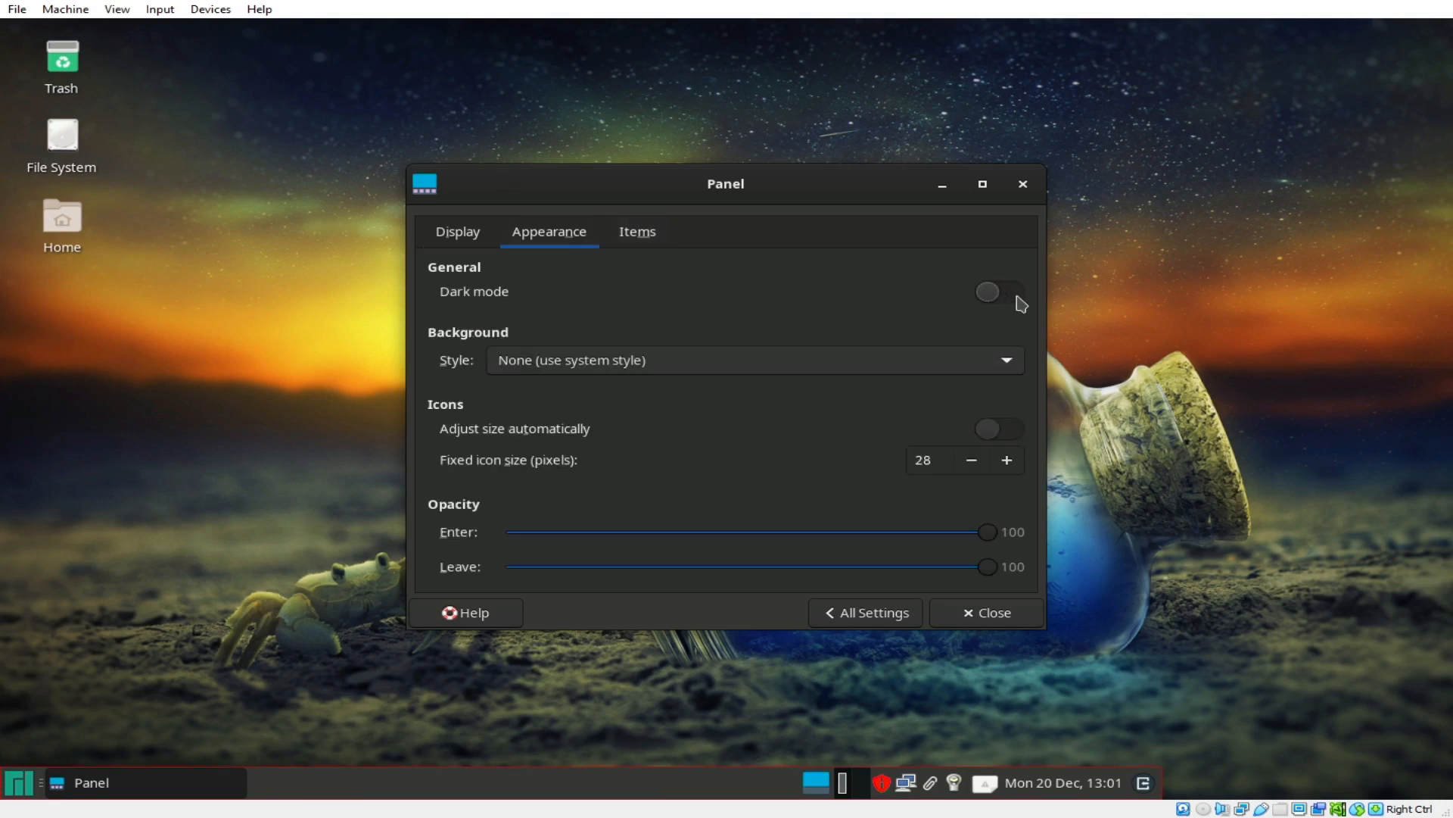
# Step: Enable panel dark mode and switch to a fixed 16-pixel icon size
pyautogui.click(992, 296)
pyautogui.click(1013, 431)
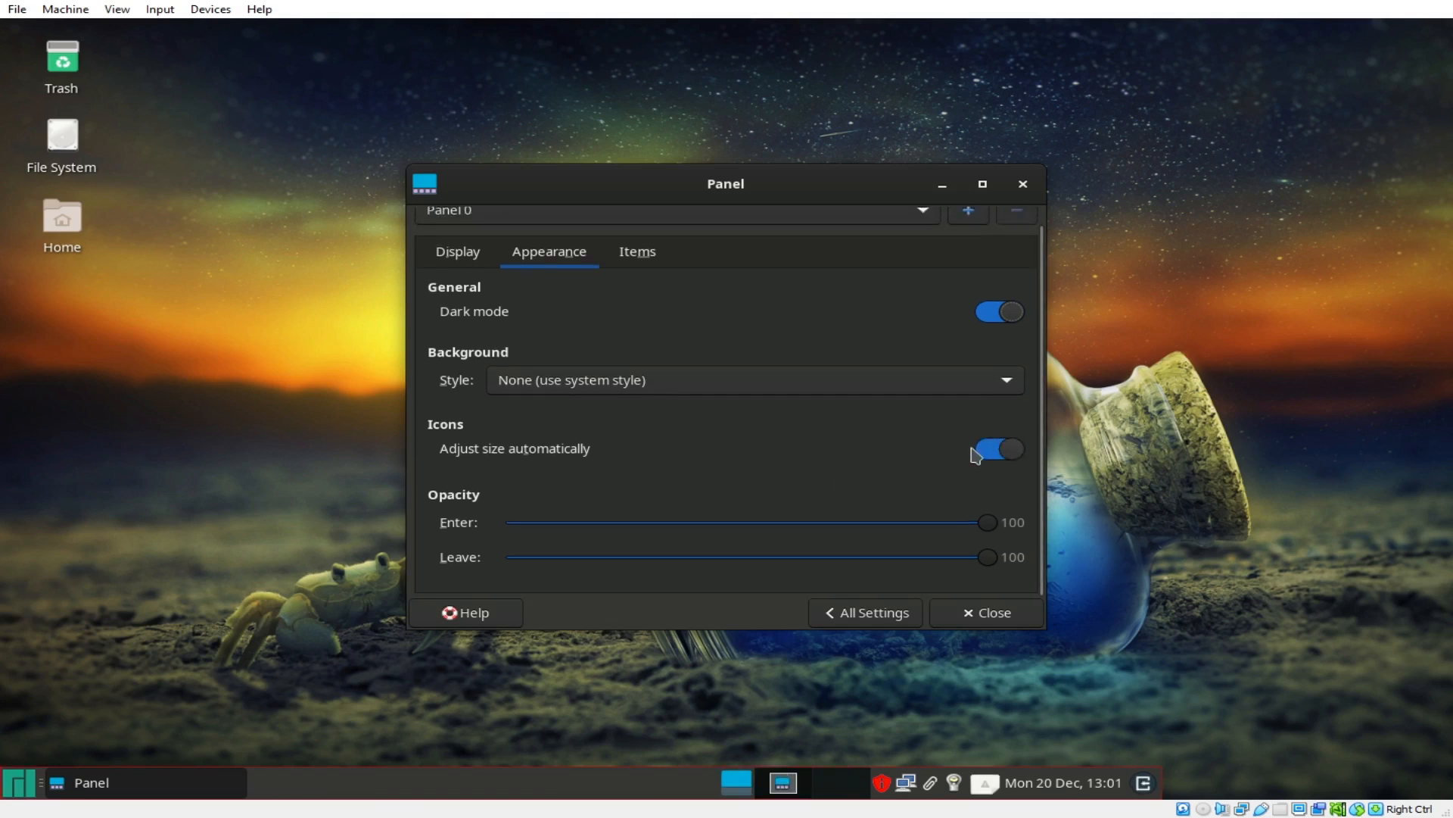
pyautogui.click(990, 457)
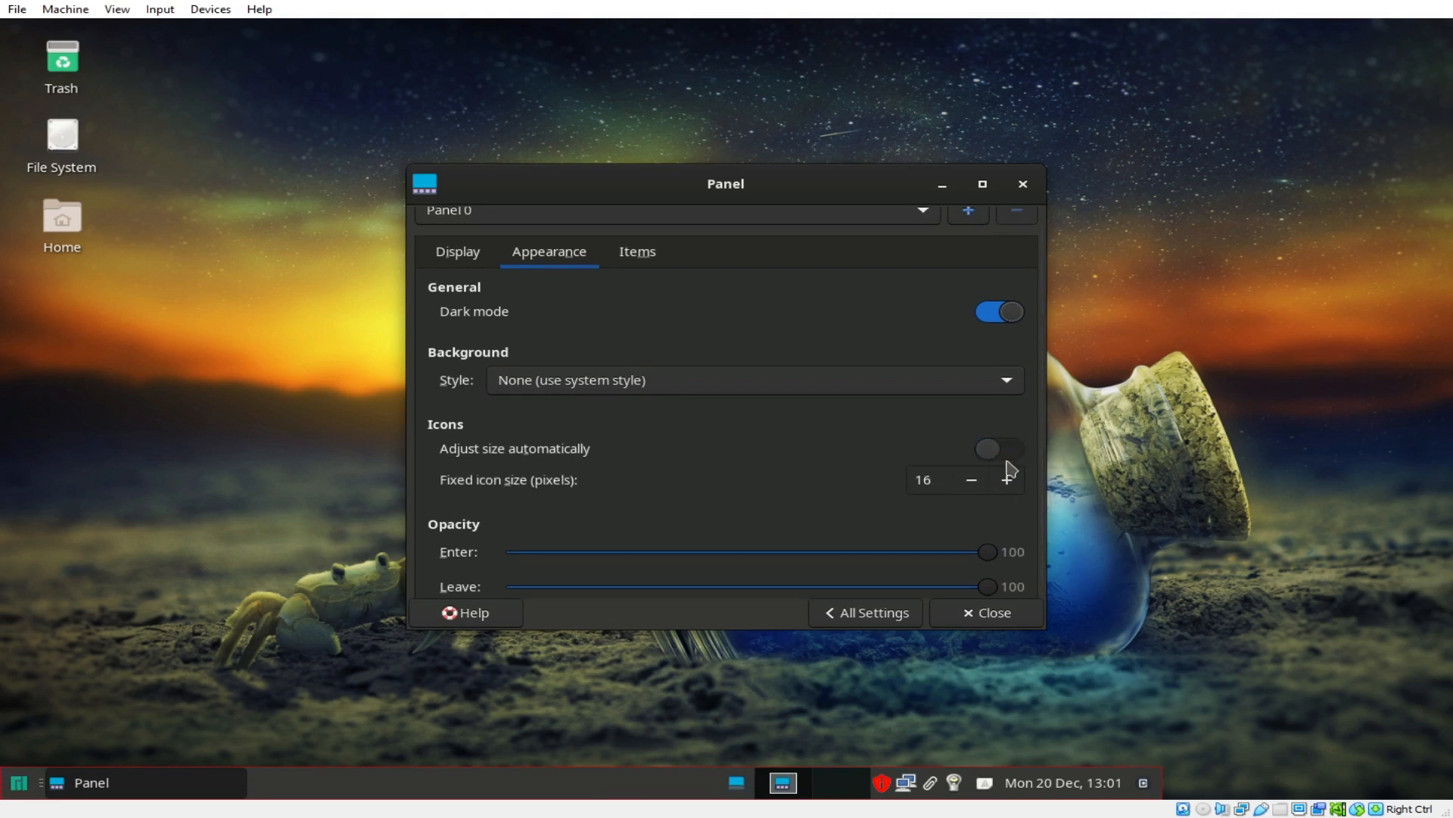
pyautogui.click(1015, 457)
pyautogui.click(984, 453)
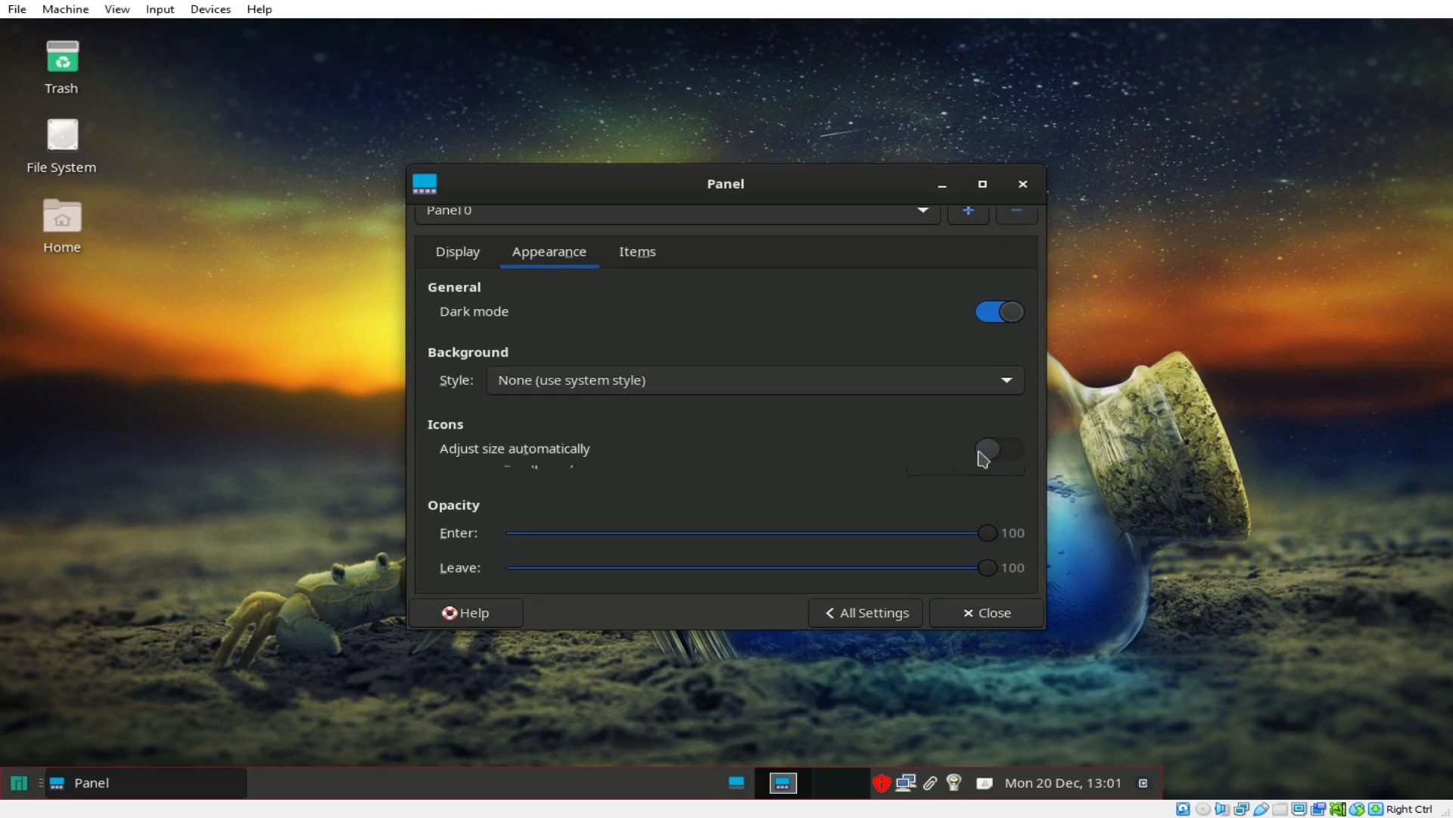
pyautogui.scroll(-1, 775, 477)
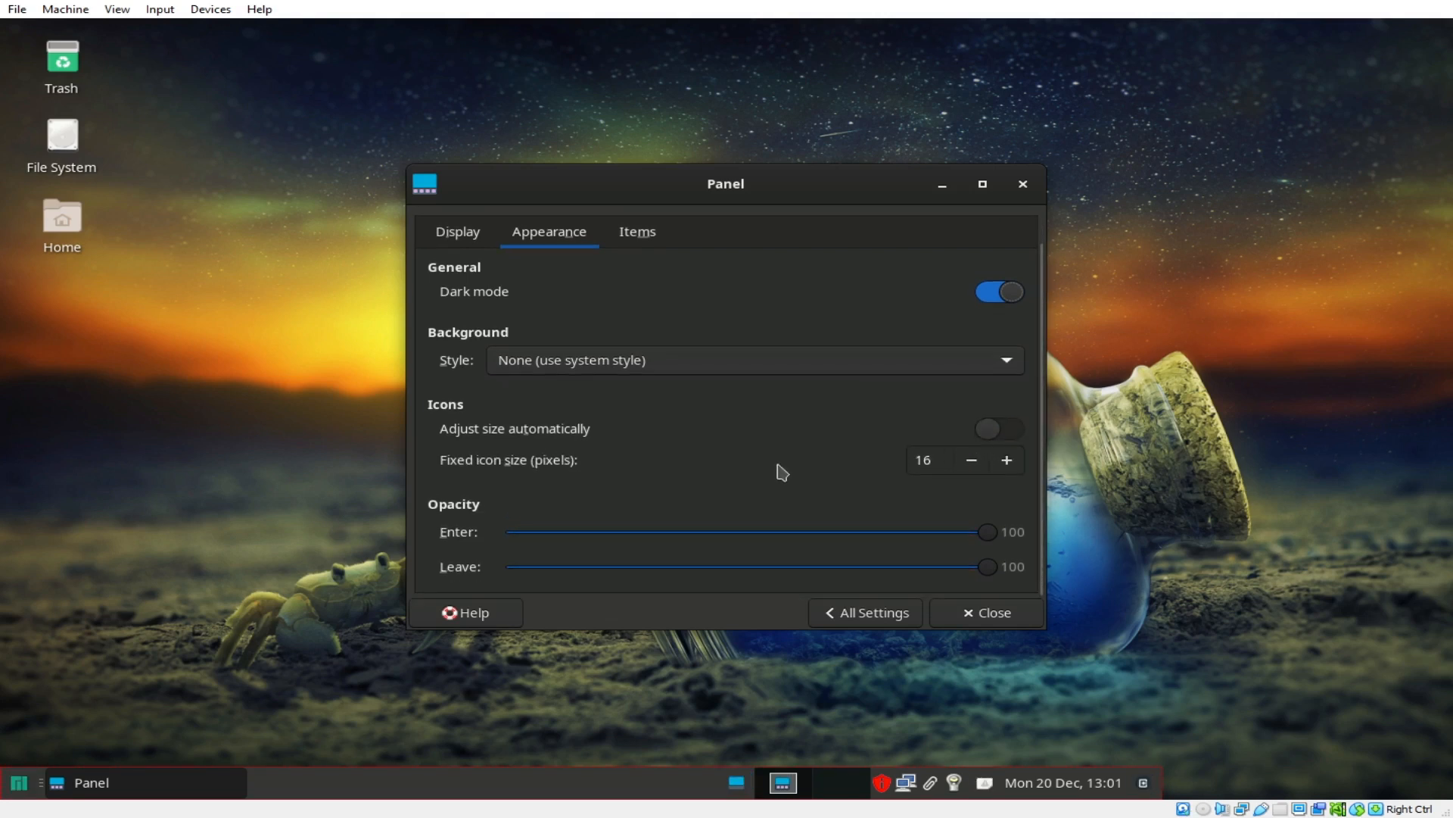
# Step: Check the panel's Items and Display tabs, then return to All Settings
pyautogui.click(654, 238)
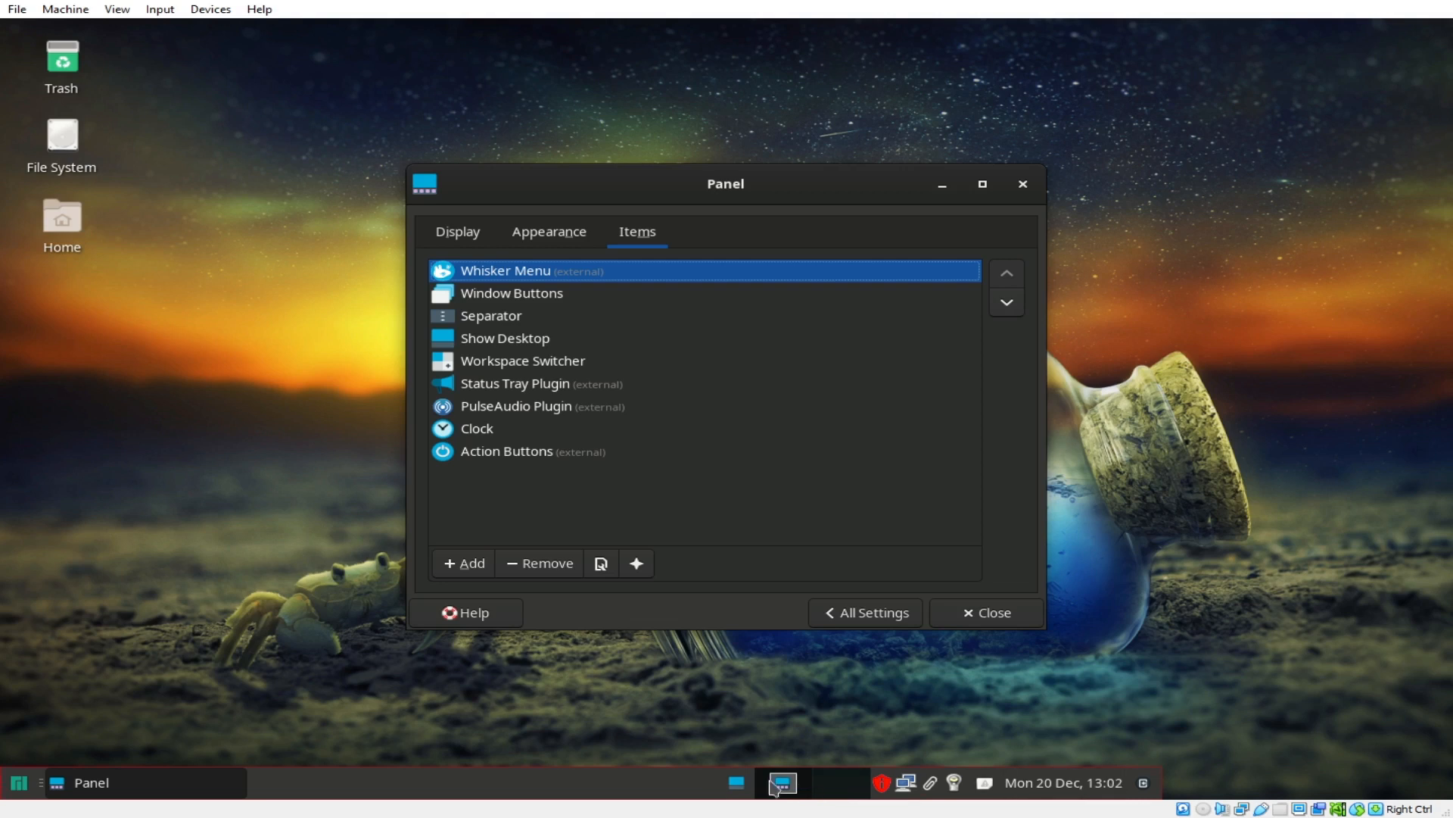
pyautogui.click(458, 233)
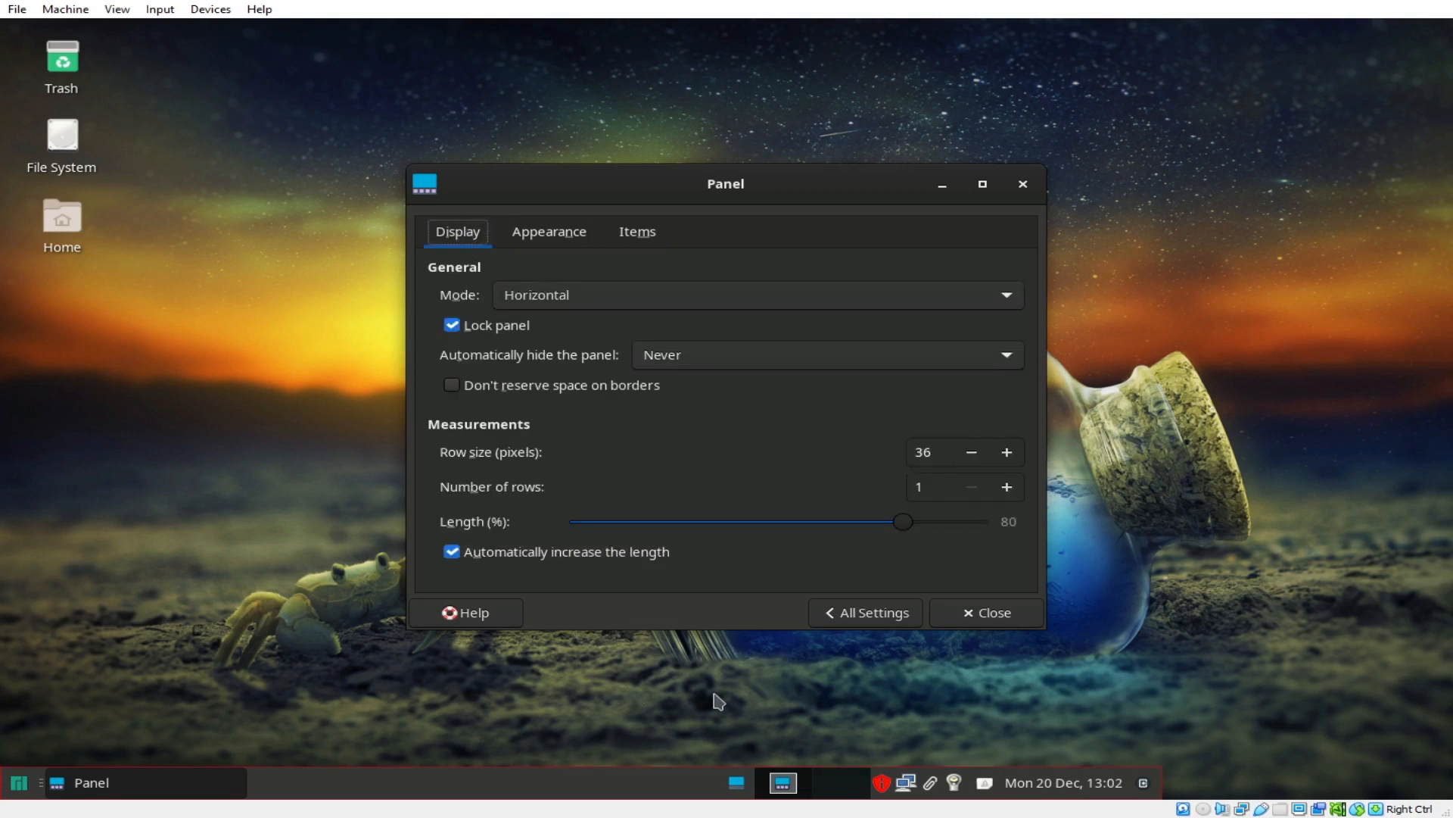
pyautogui.click(859, 615)
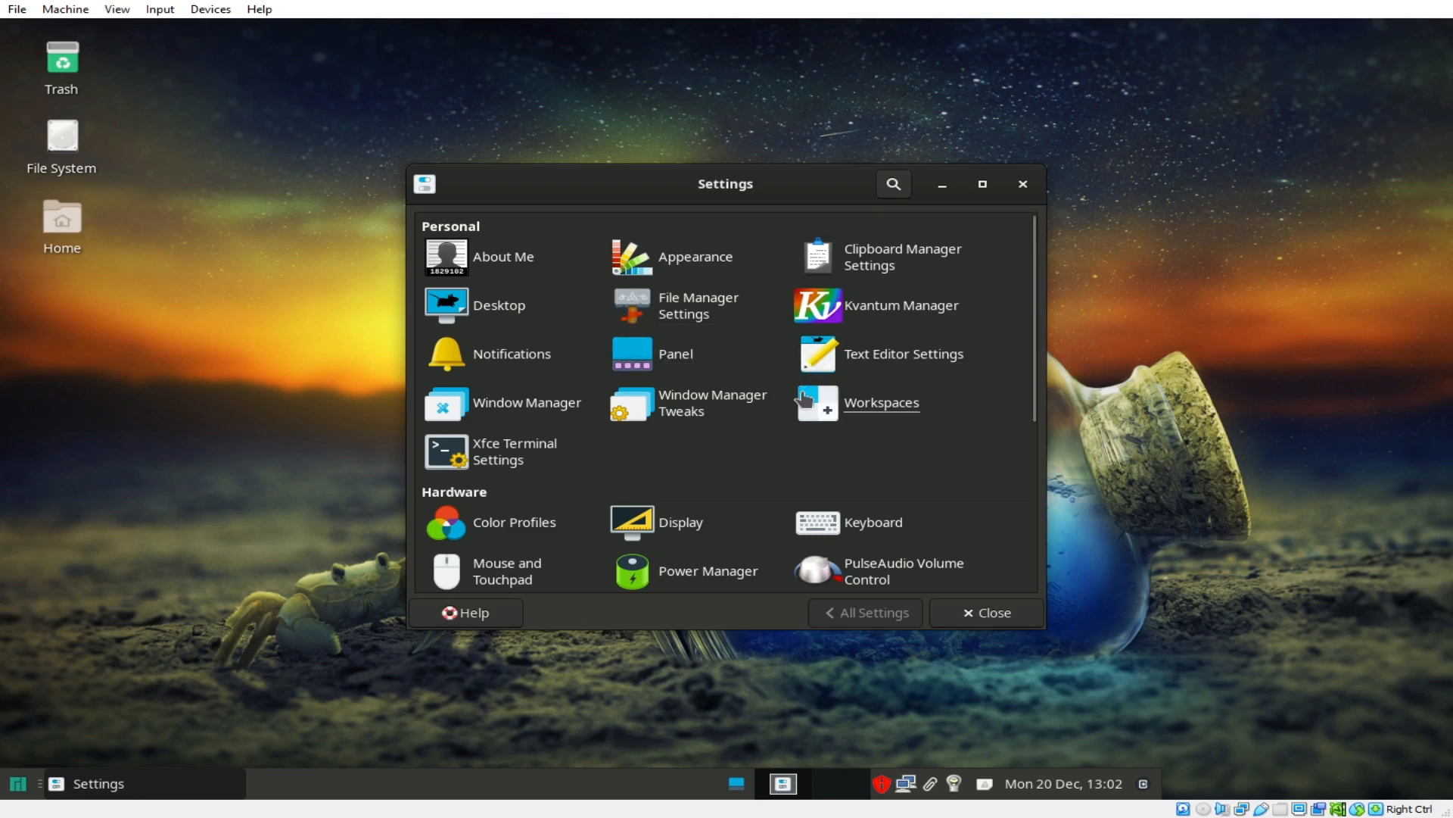
pyautogui.click(890, 407)
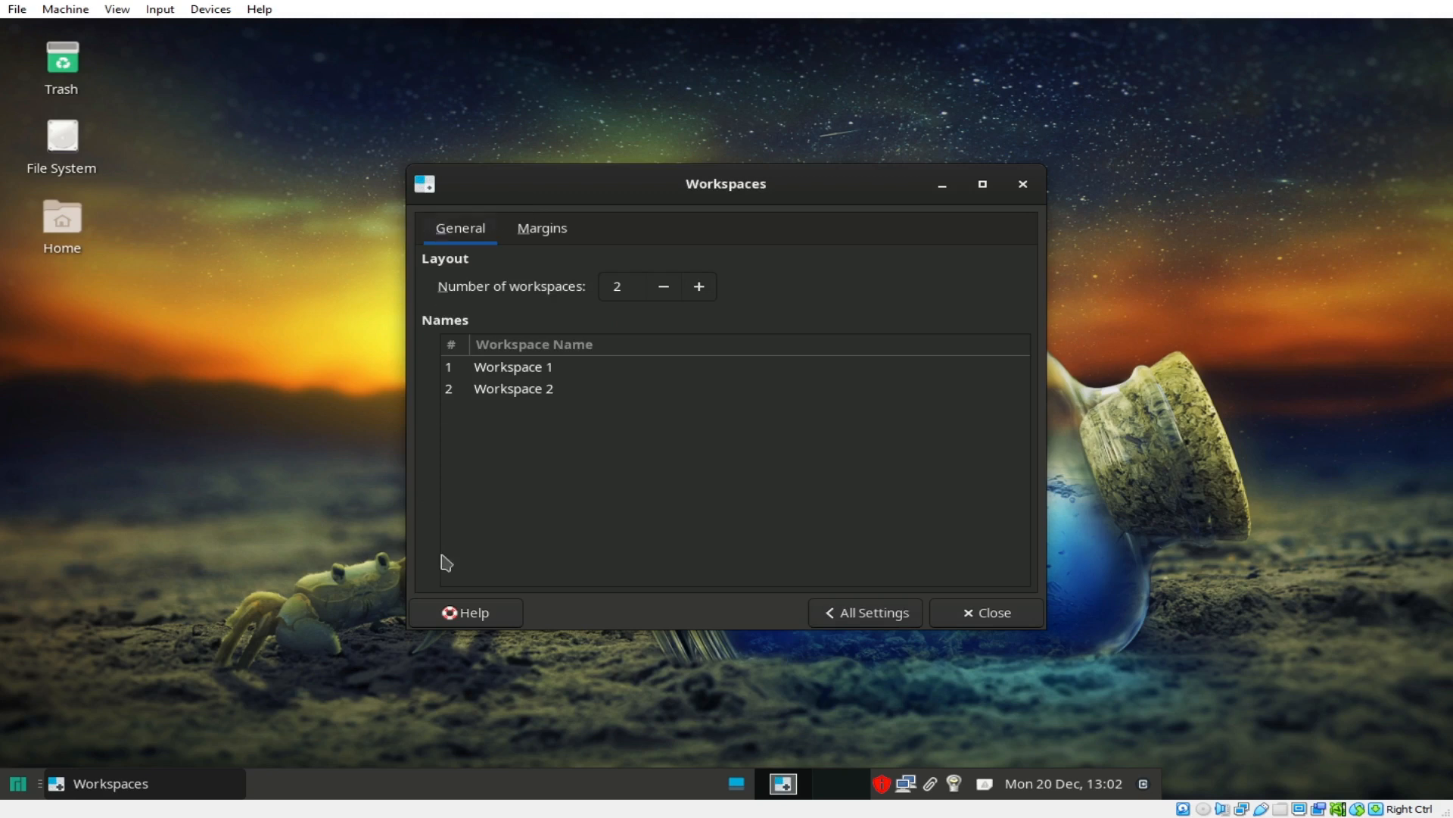
pyautogui.click(892, 615)
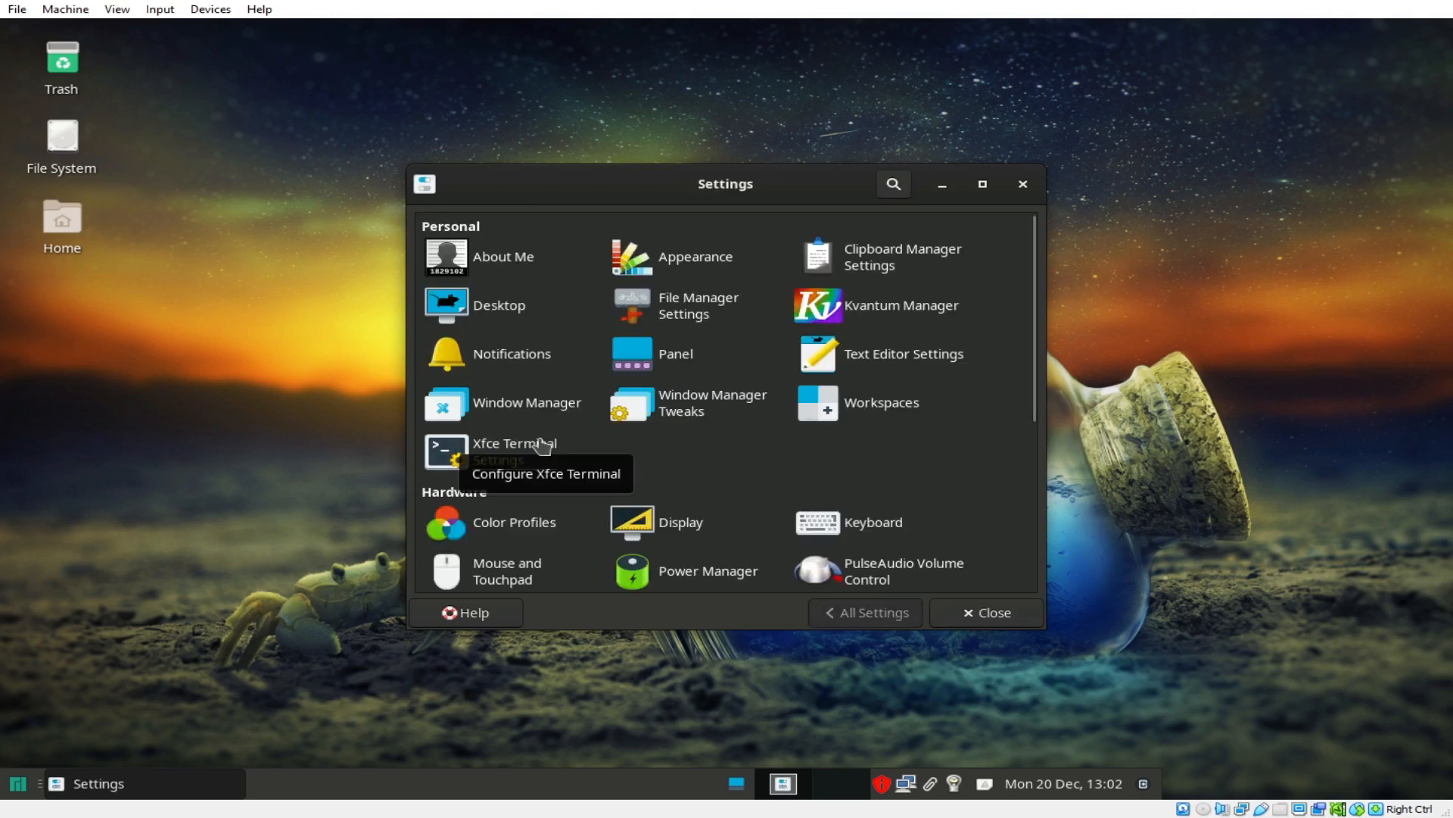
pyautogui.click(524, 402)
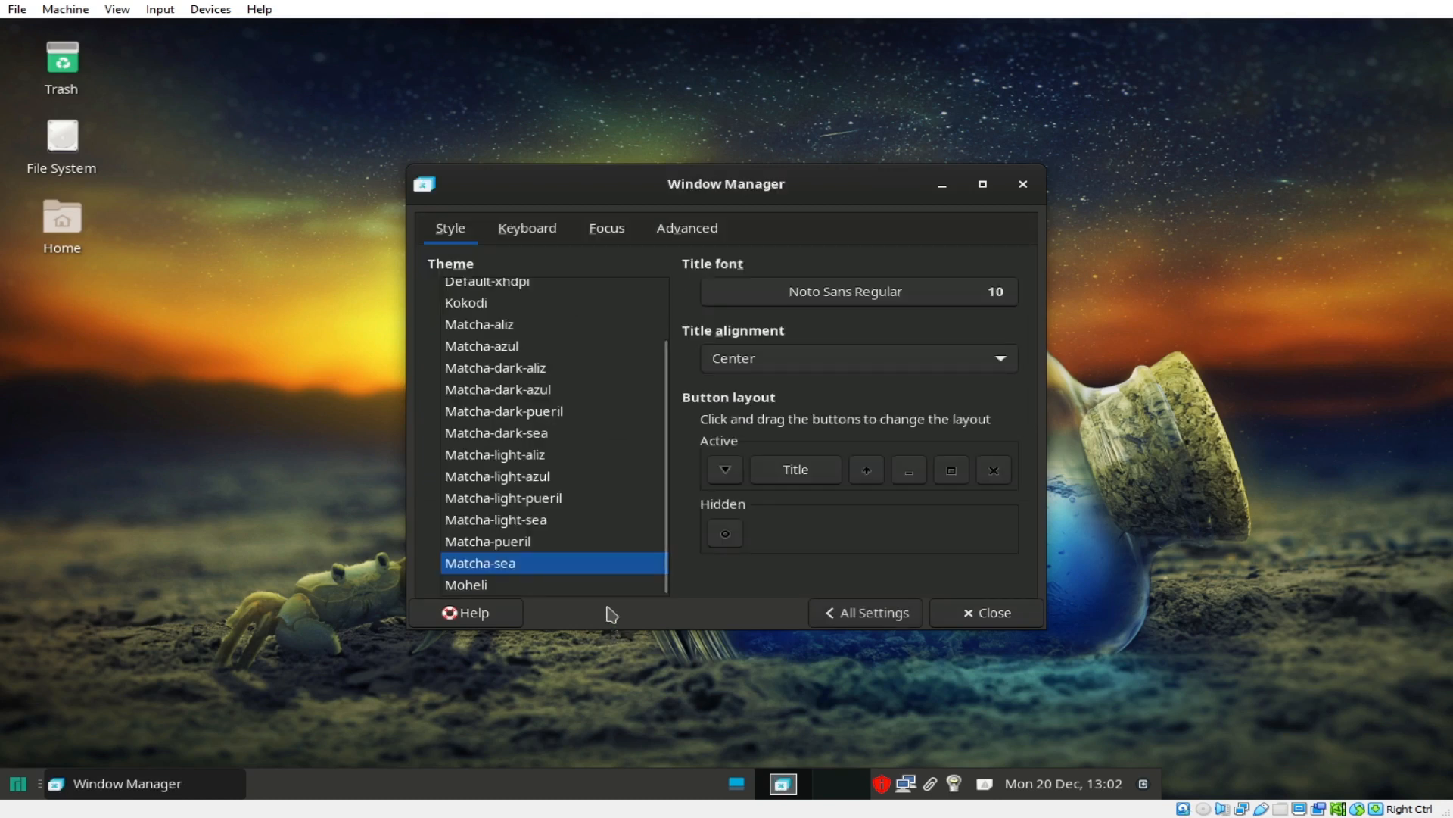
pyautogui.scroll(3, 578, 519)
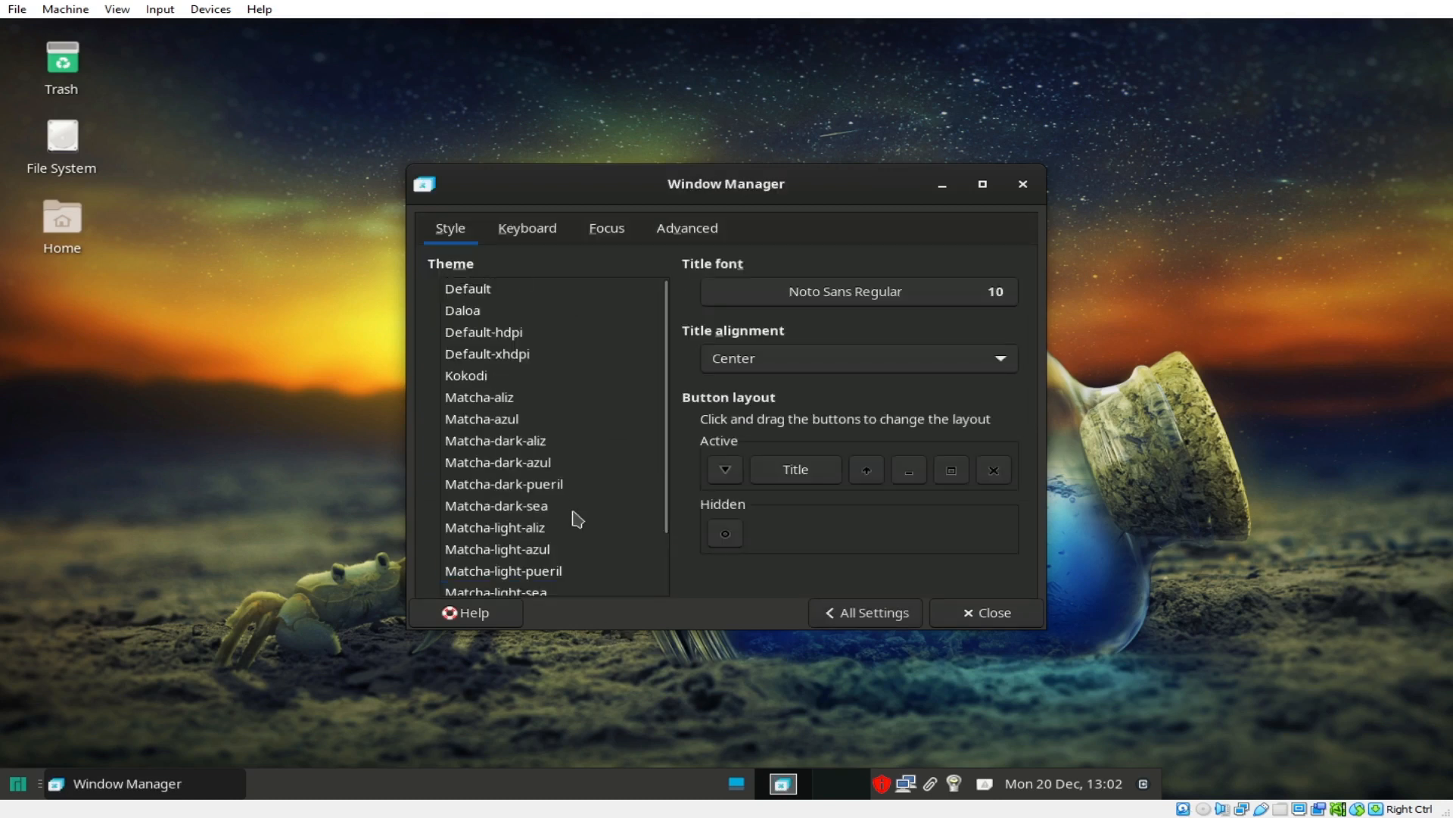
pyautogui.scroll(-3, 577, 519)
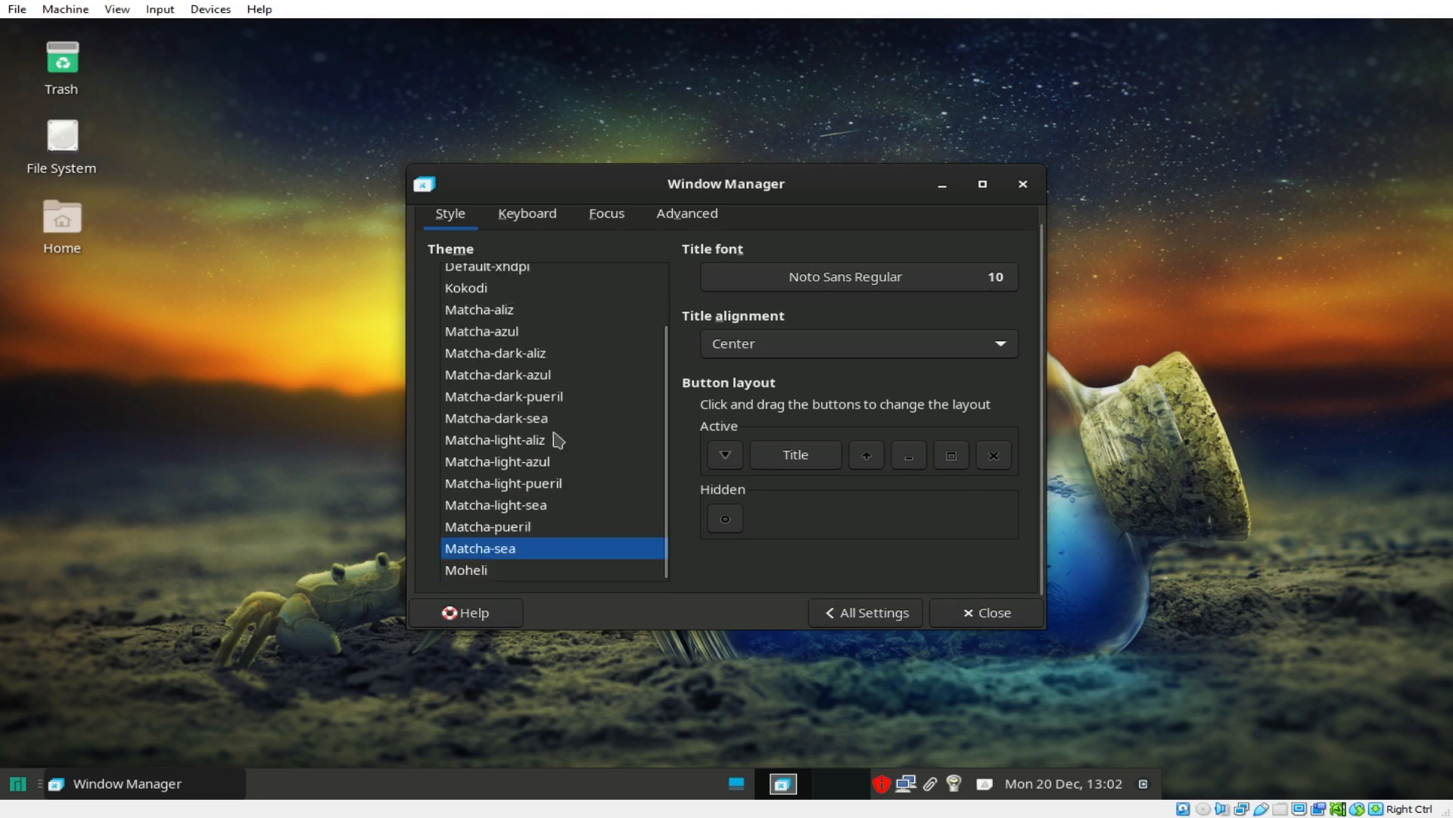
pyautogui.click(476, 575)
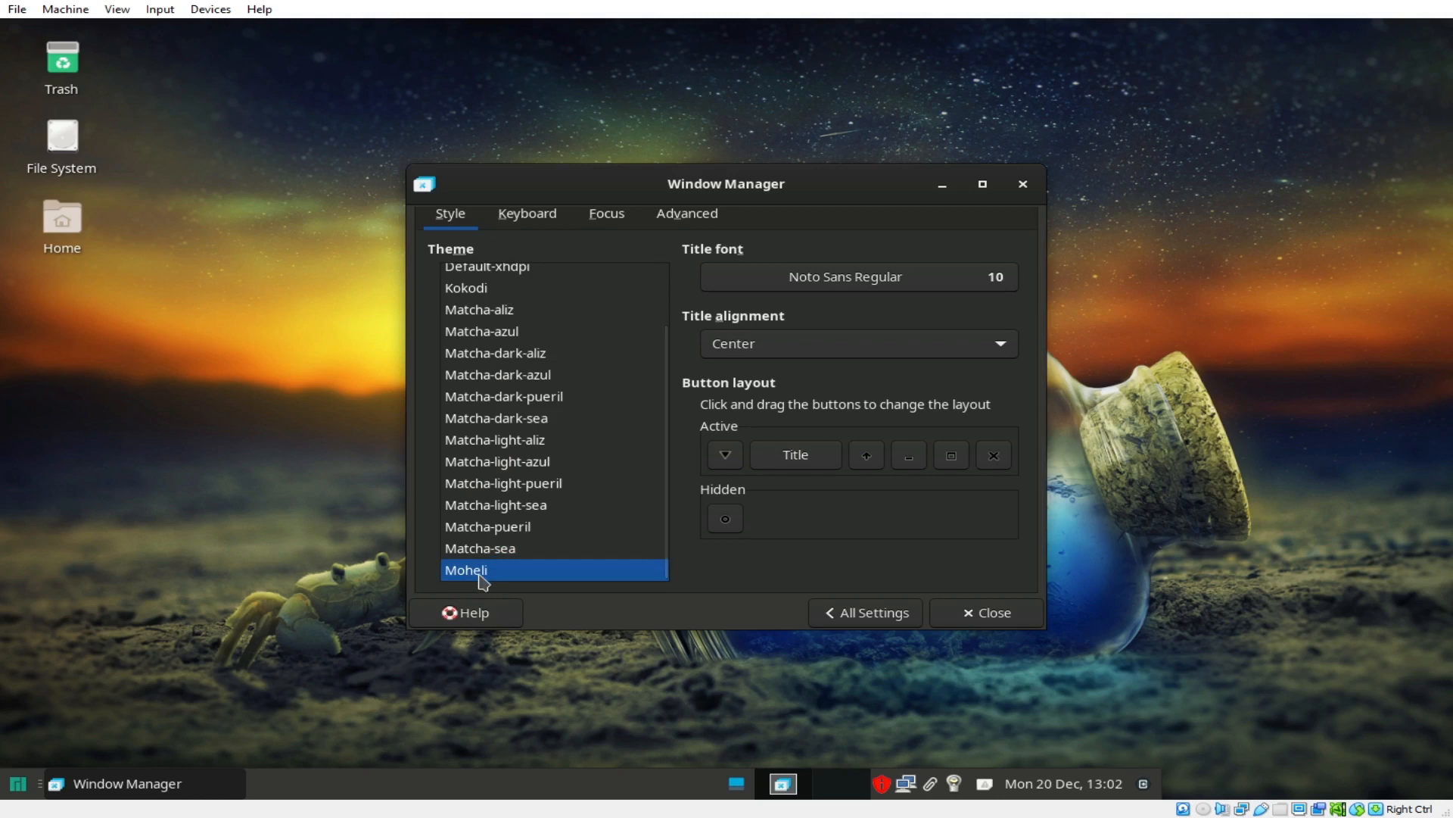
pyautogui.click(498, 492)
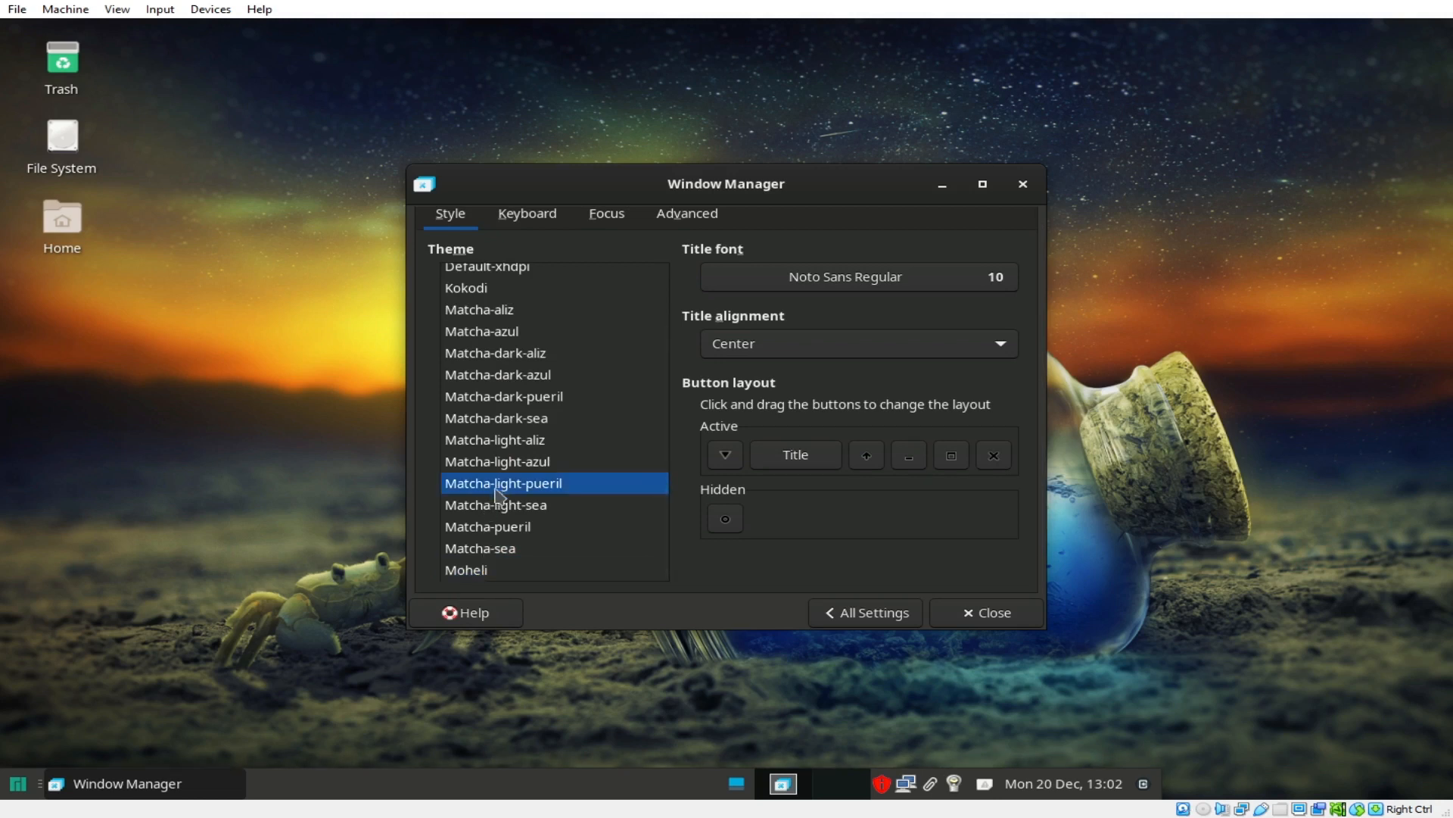
pyautogui.scroll(2, 542, 507)
pyautogui.scroll(-2, 545, 507)
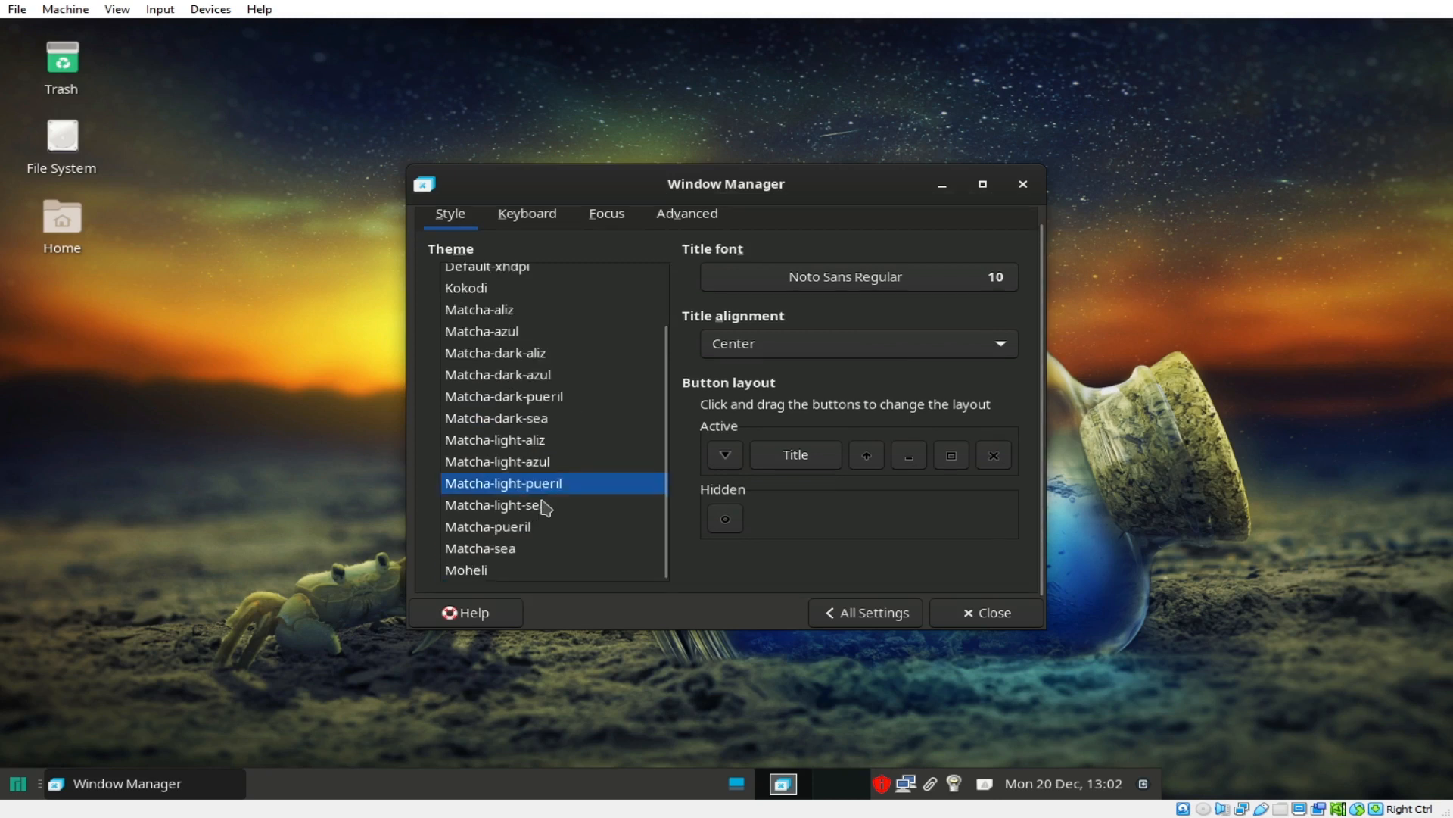
pyautogui.click(511, 554)
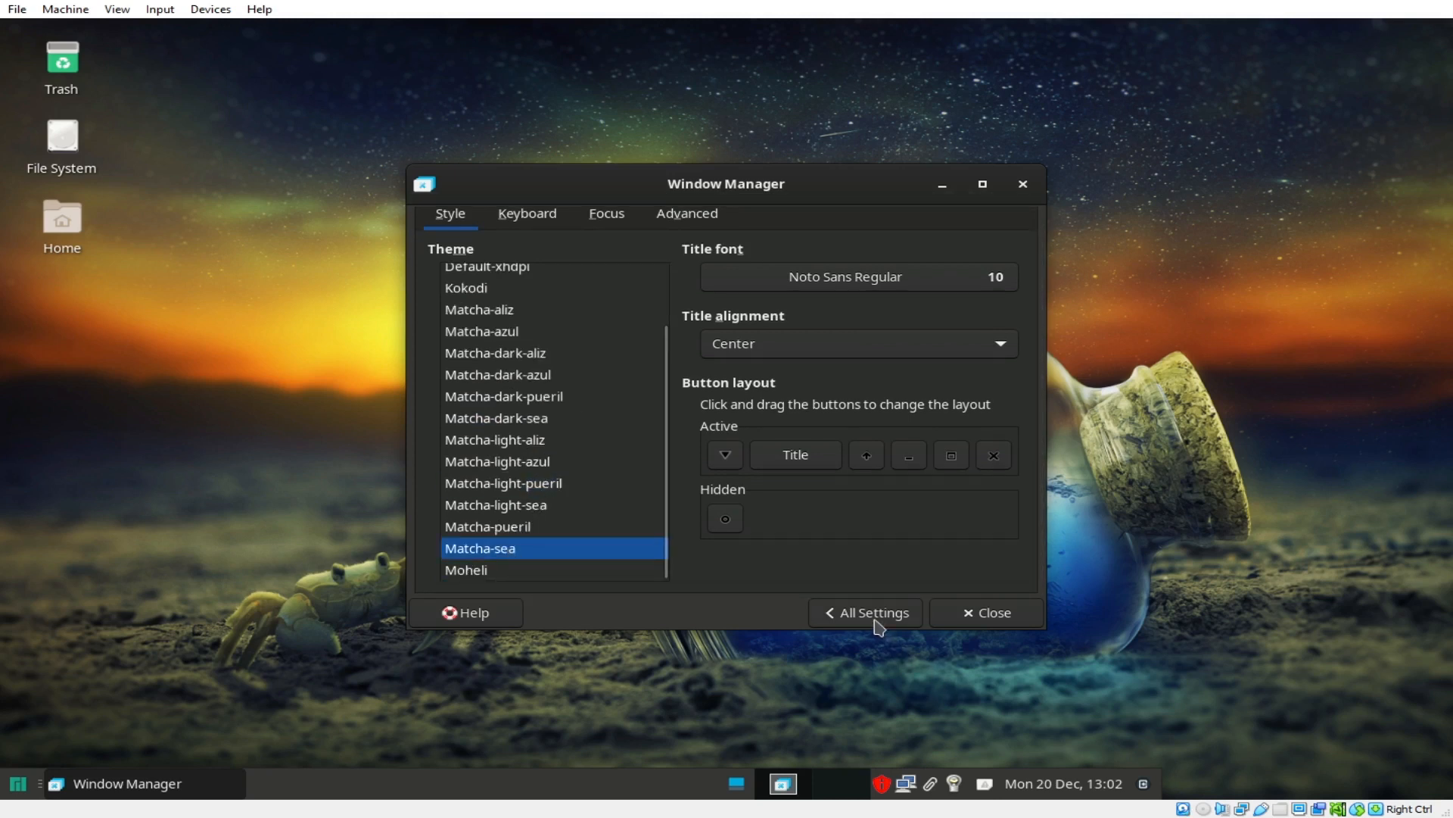
pyautogui.click(527, 215)
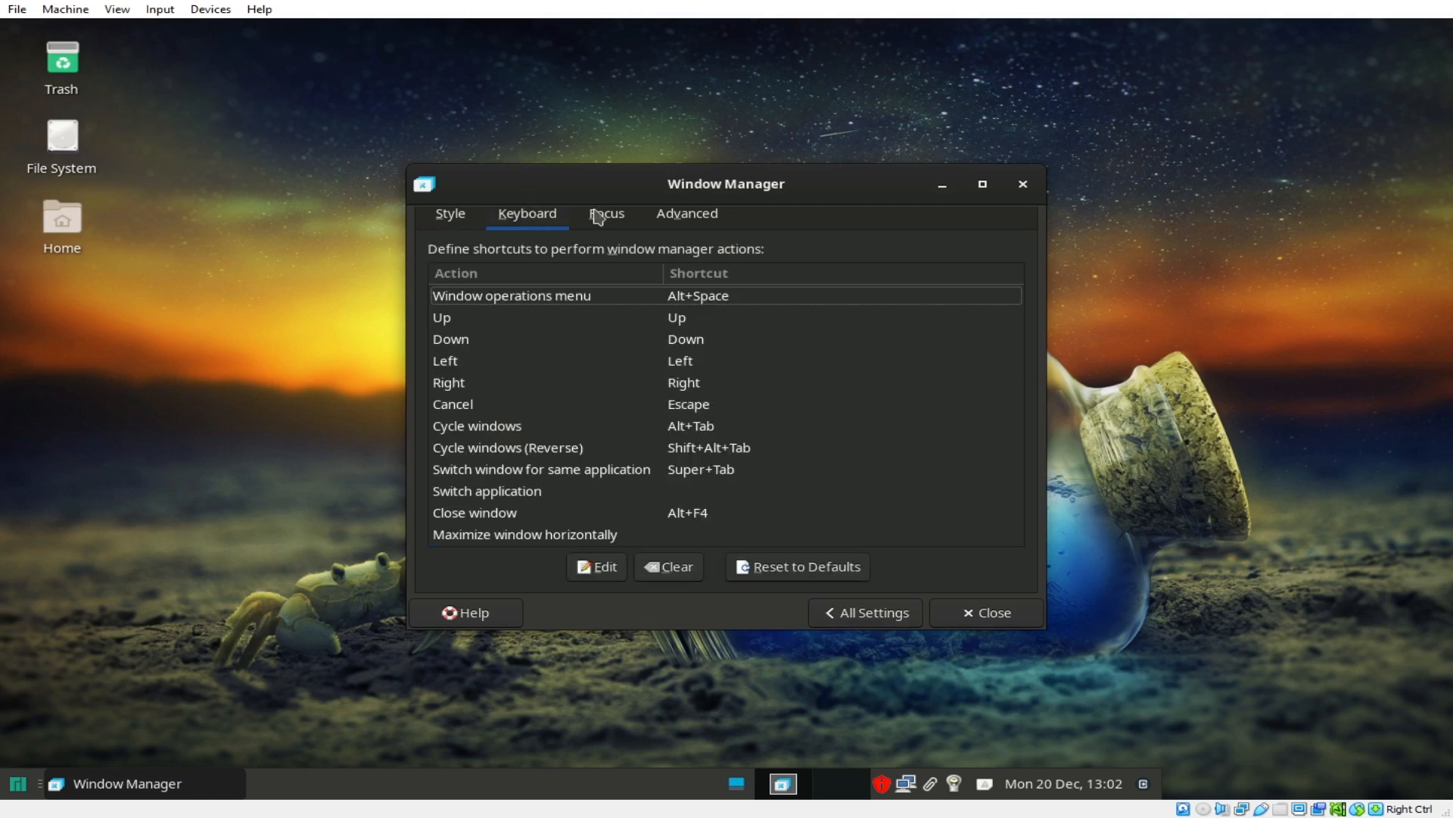
pyautogui.click(602, 214)
pyautogui.click(685, 214)
pyautogui.click(859, 613)
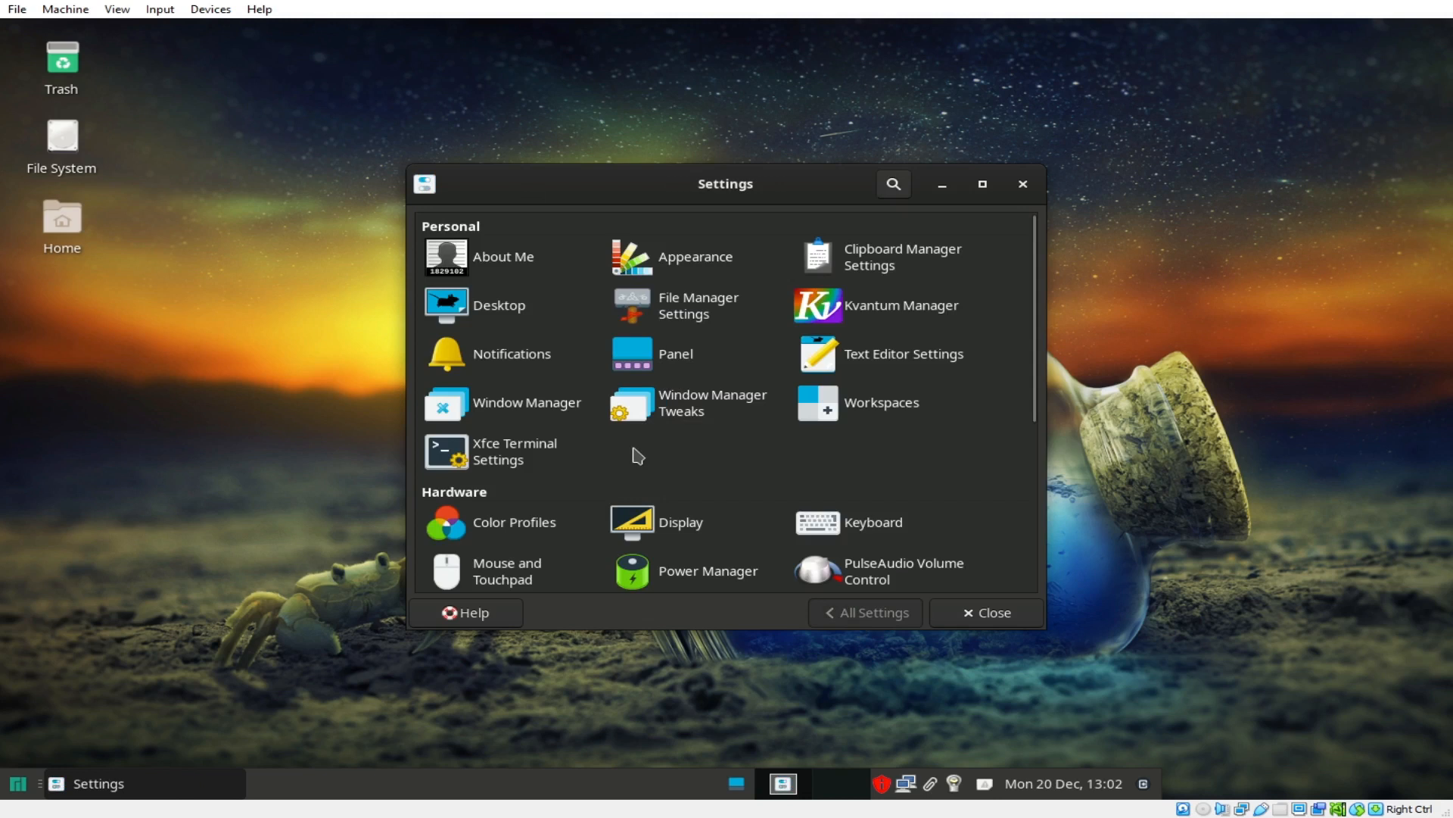
# Step: Look through the Window Manager Tweaks focus and cycling options, then return to the overview
pyautogui.click(682, 413)
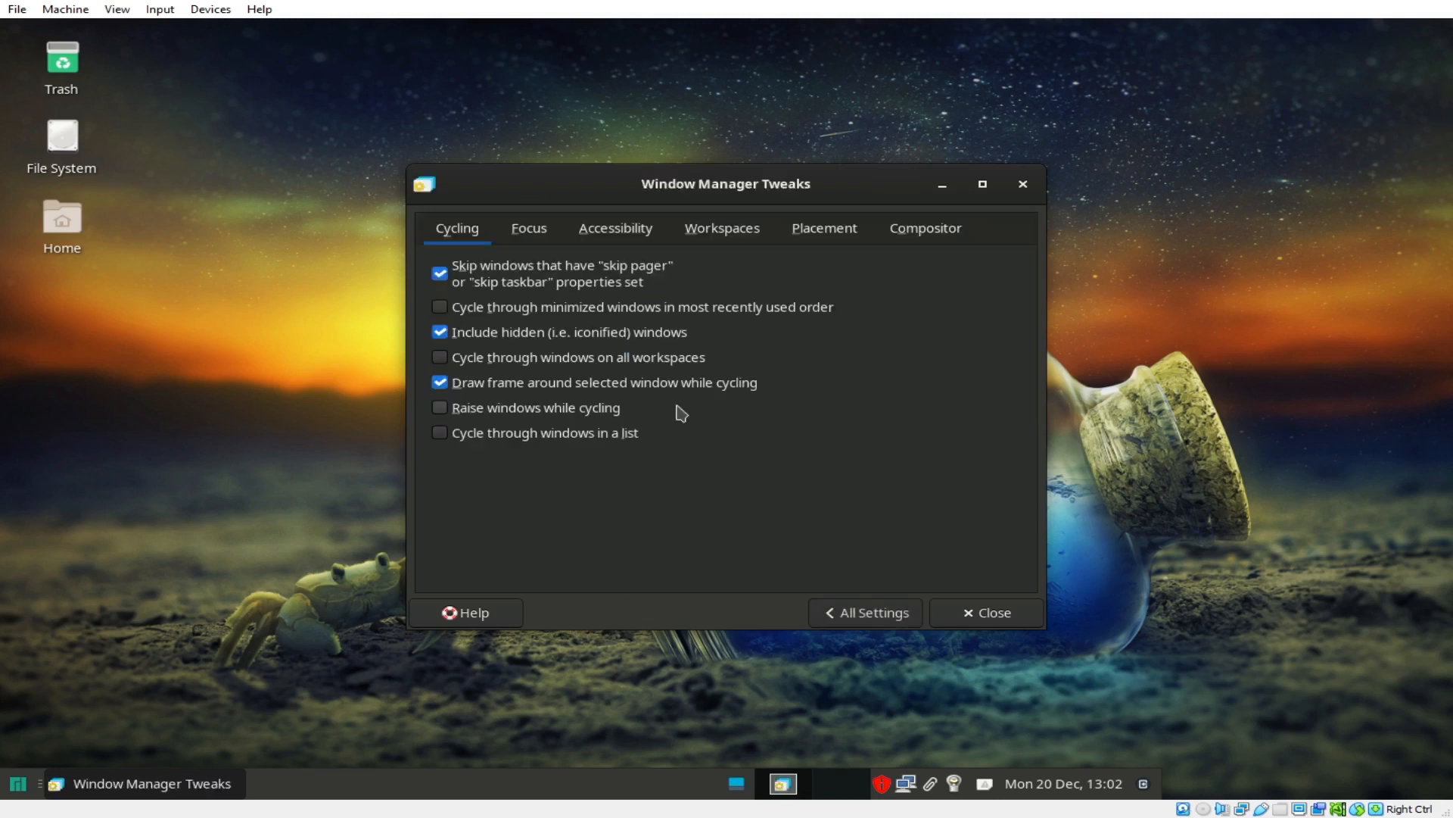
pyautogui.click(542, 238)
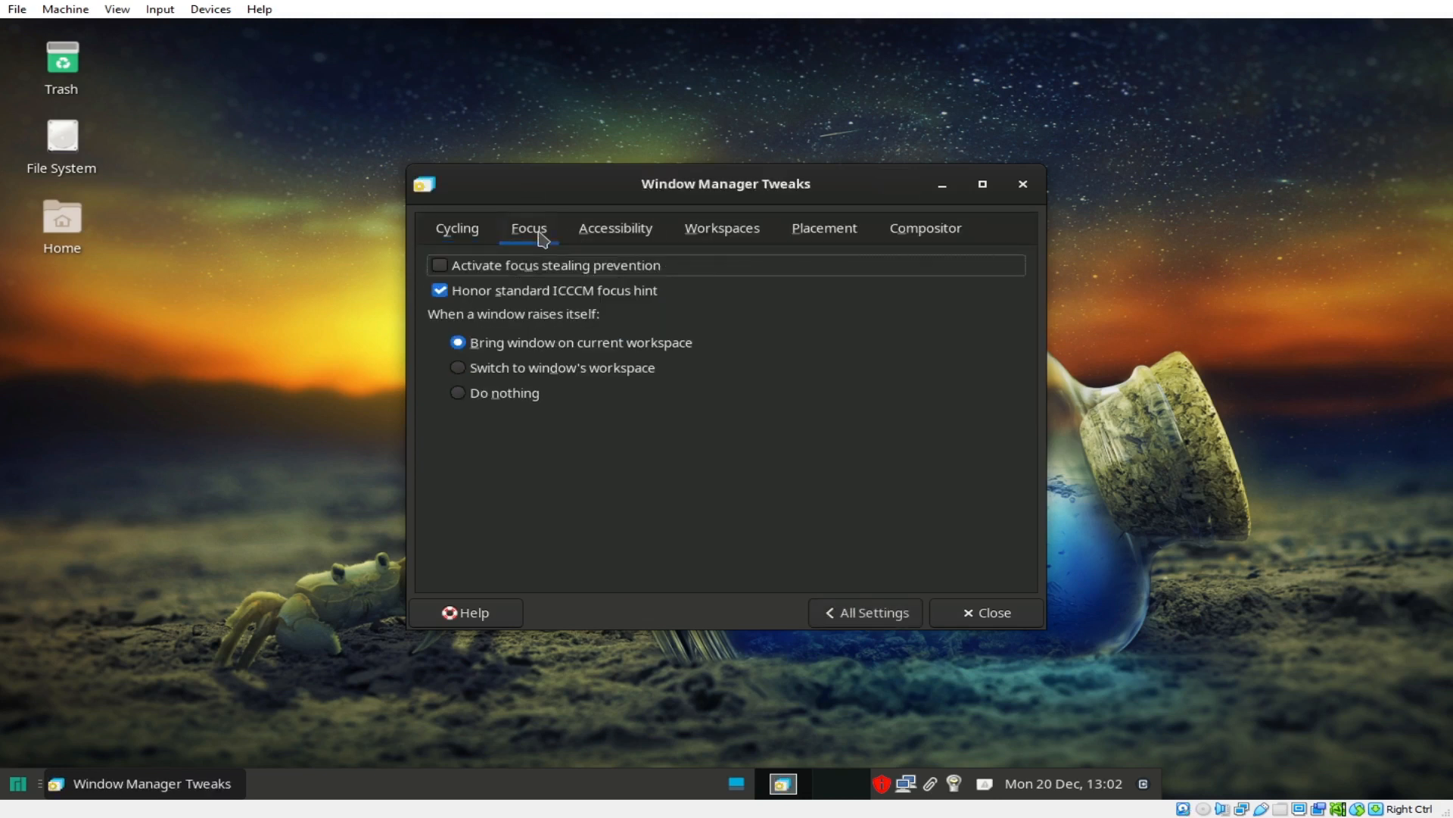
pyautogui.click(455, 236)
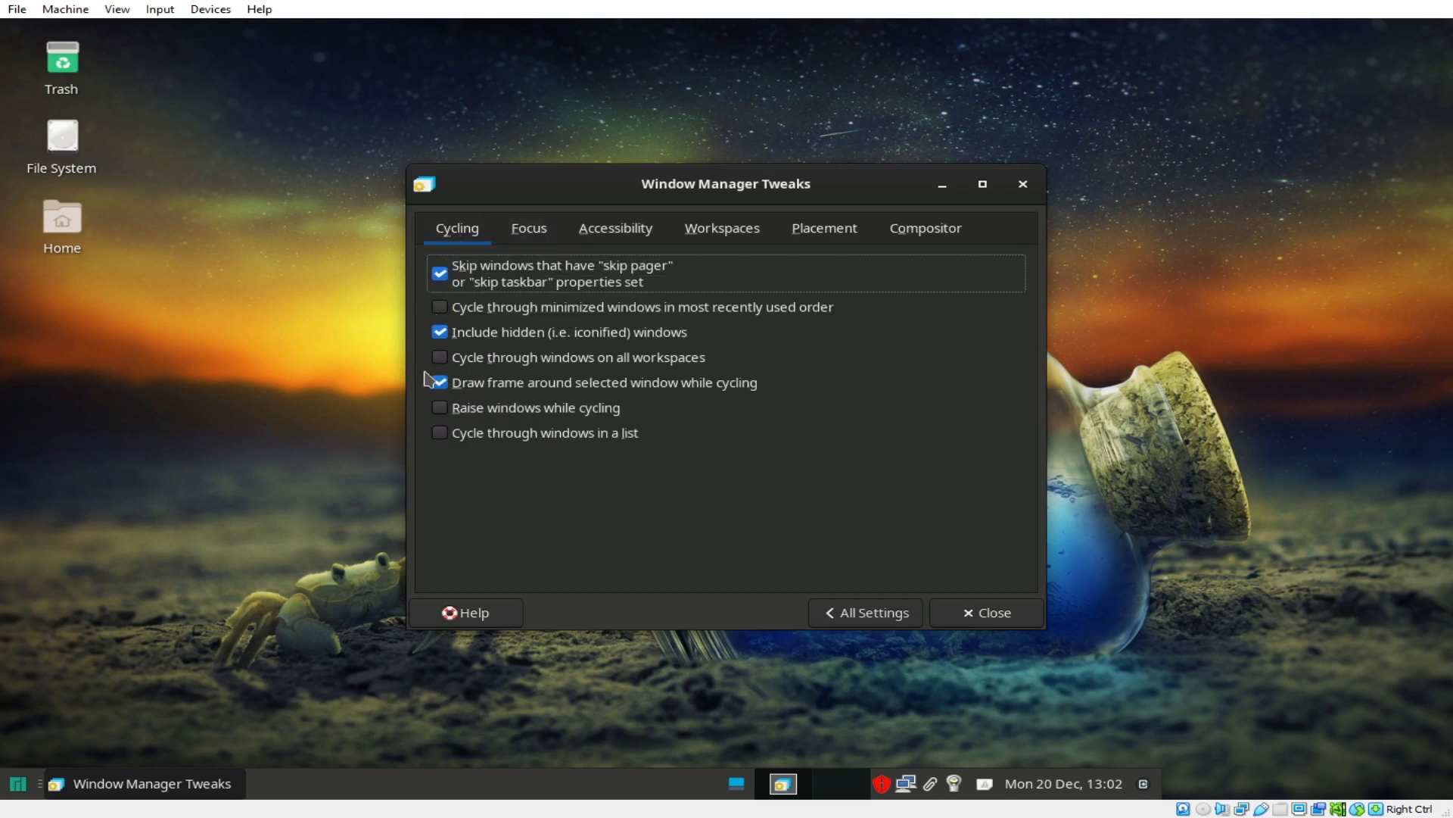
pyautogui.click(852, 613)
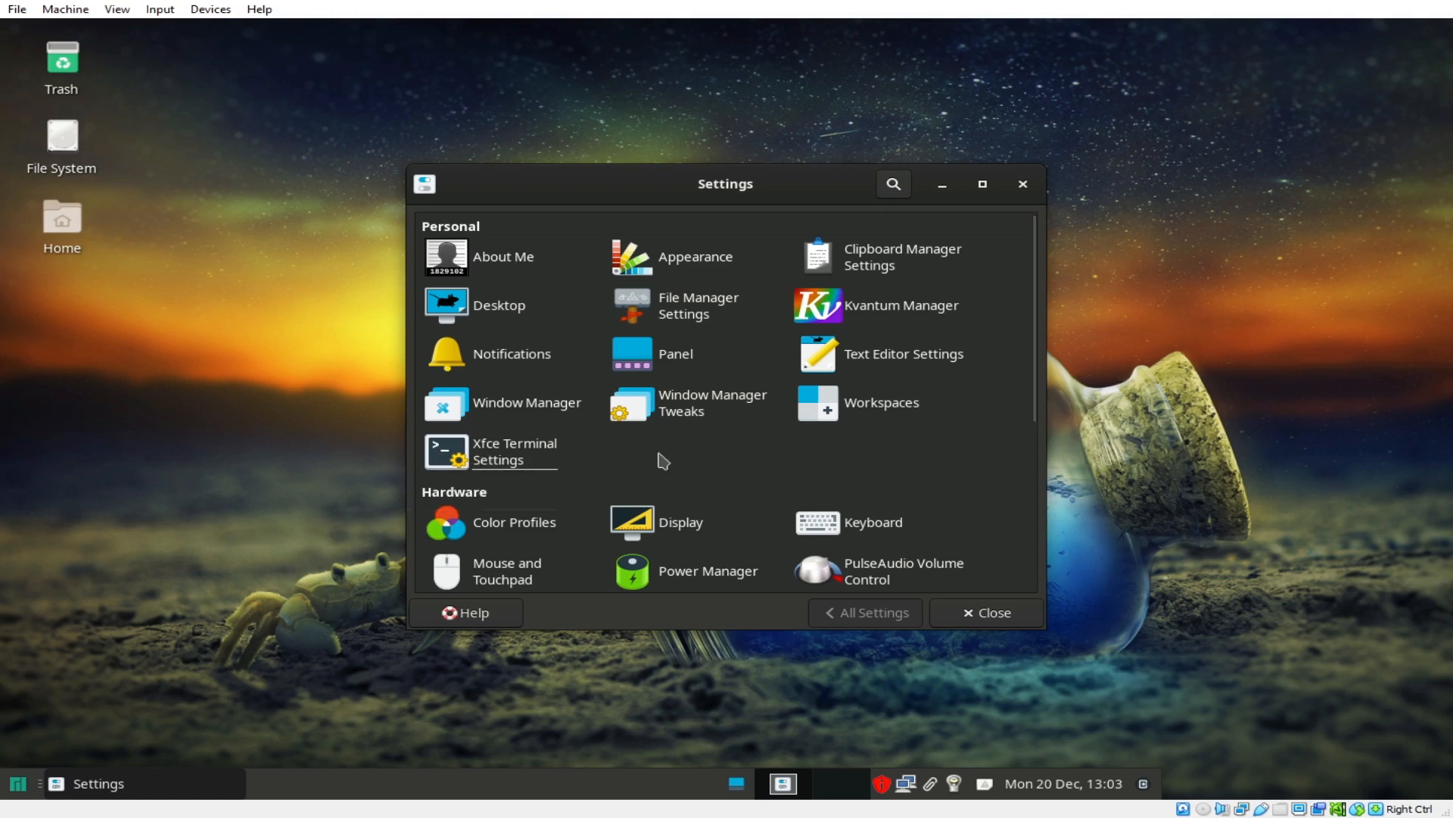
# Step: Open and close the PulseAudio volume control, leaving output at 45%
pyautogui.scroll(-1, 727, 461)
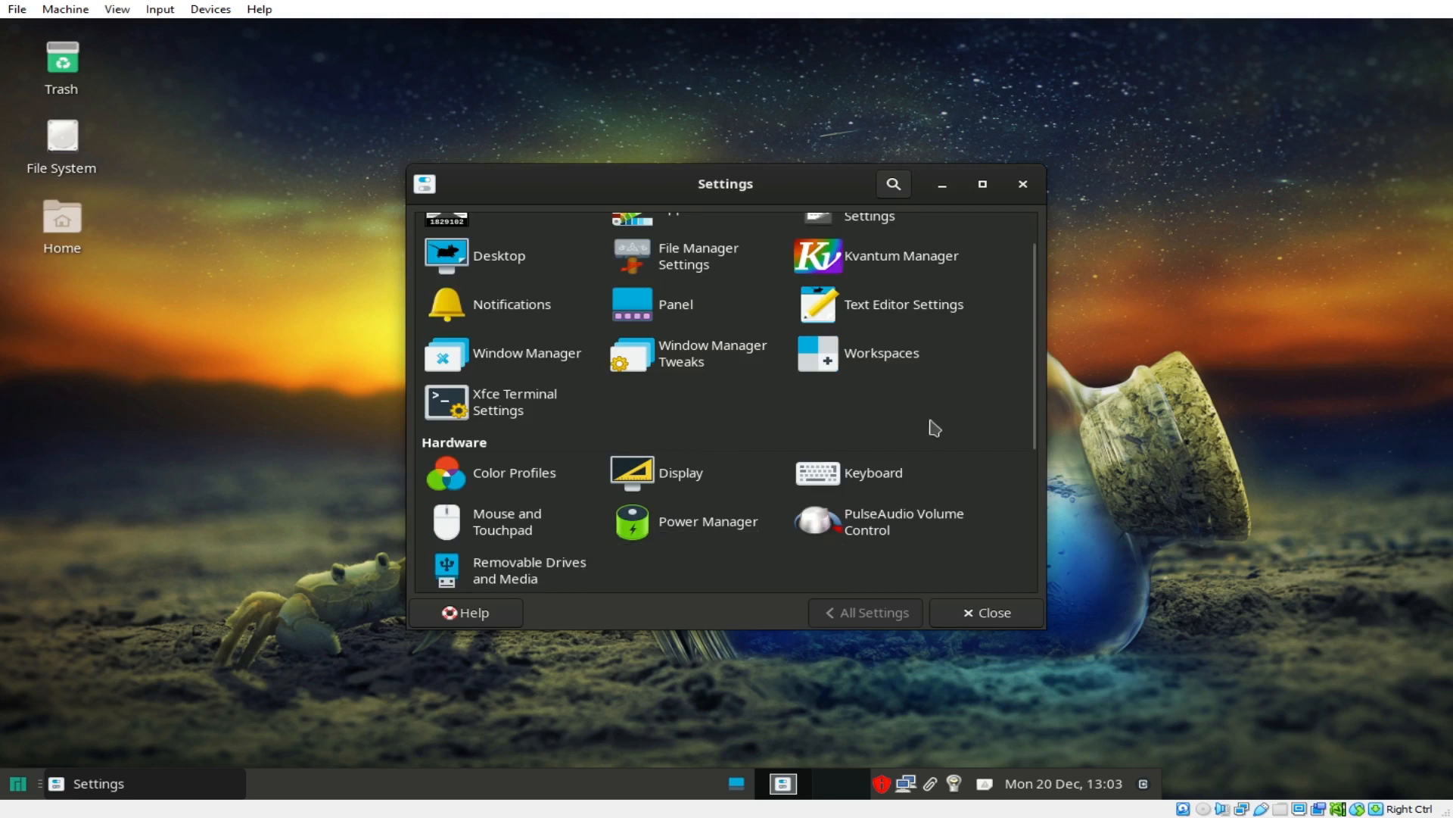
pyautogui.click(876, 534)
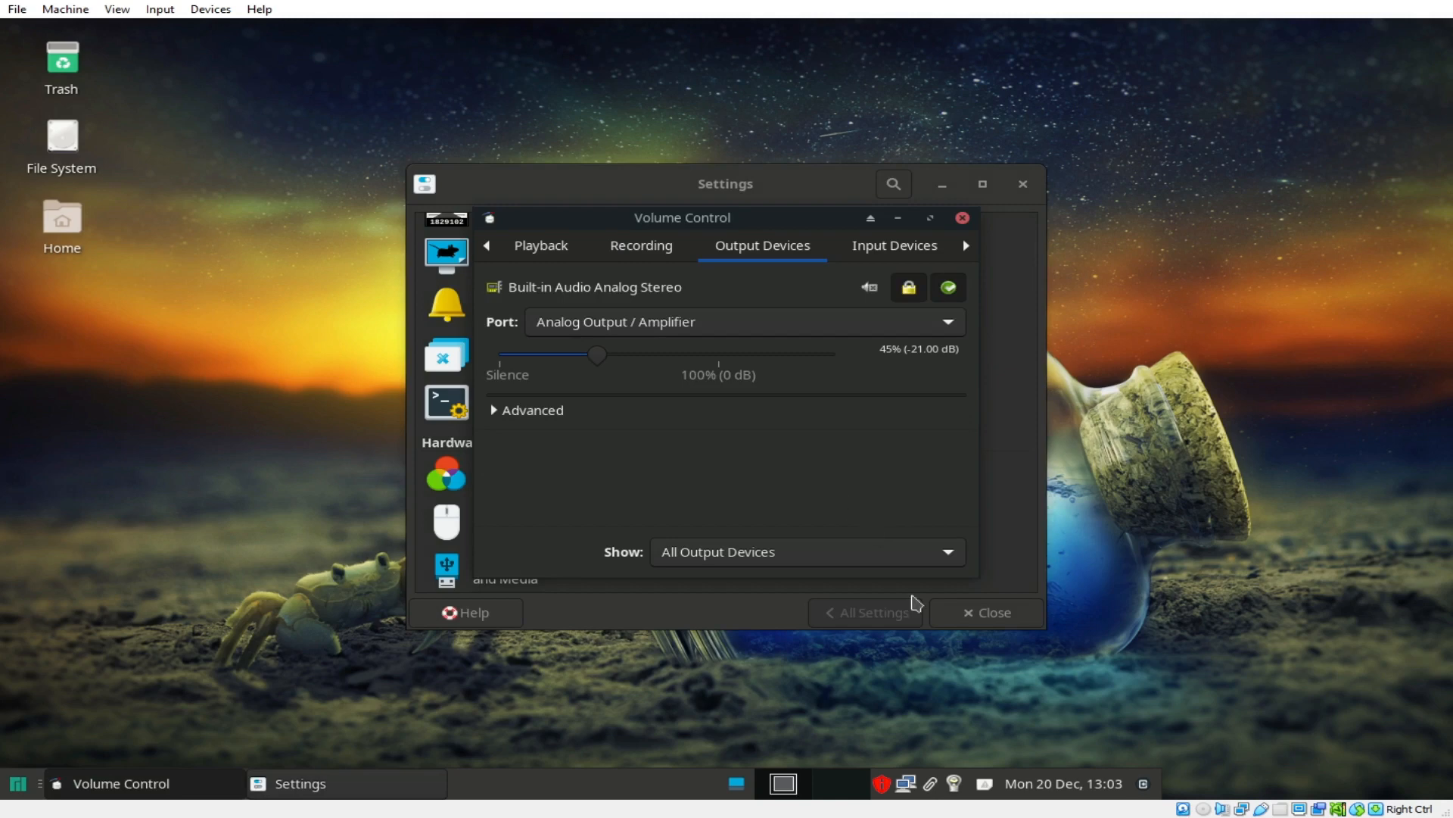
pyautogui.click(962, 218)
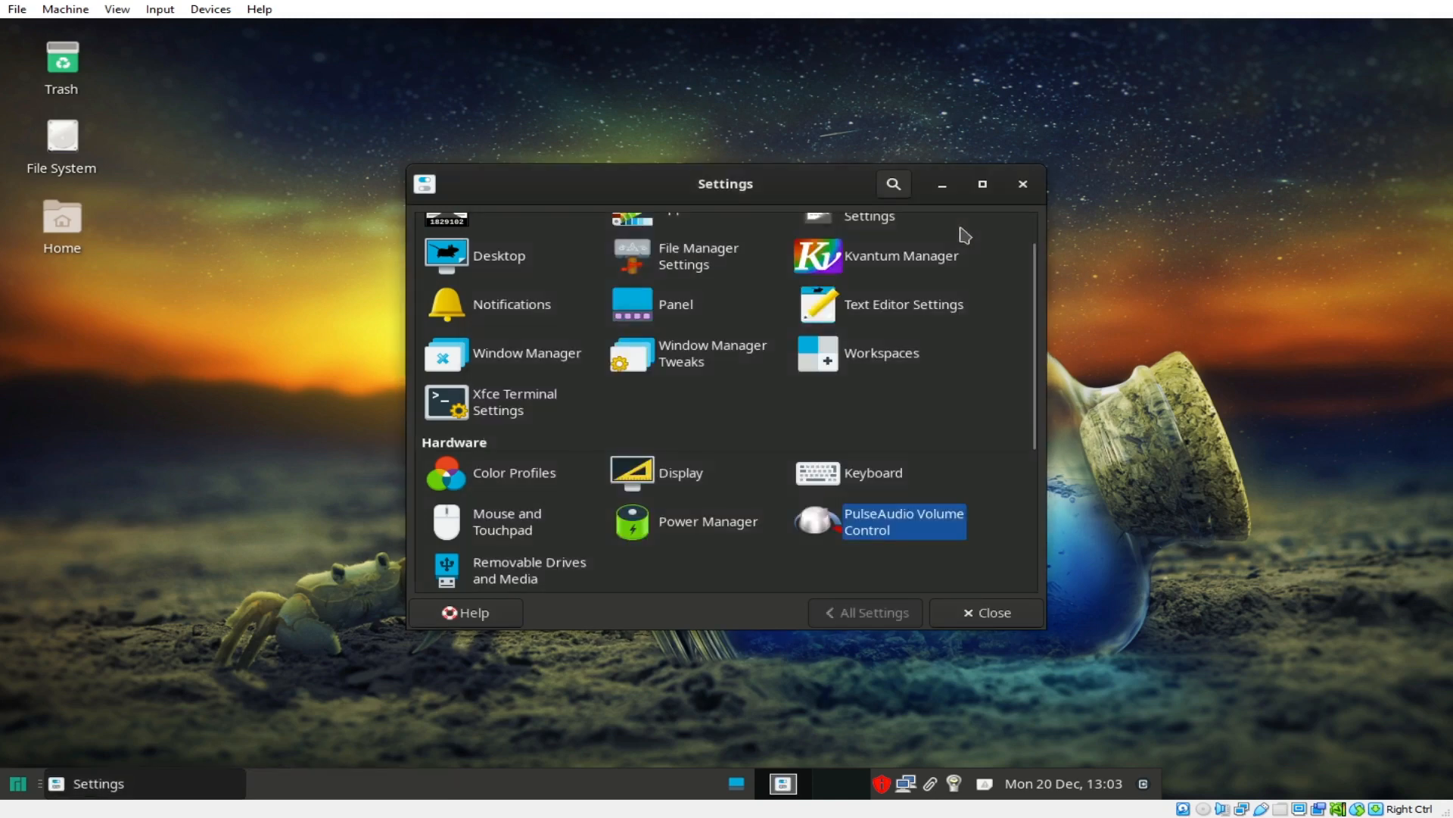
pyautogui.scroll(2, 701, 455)
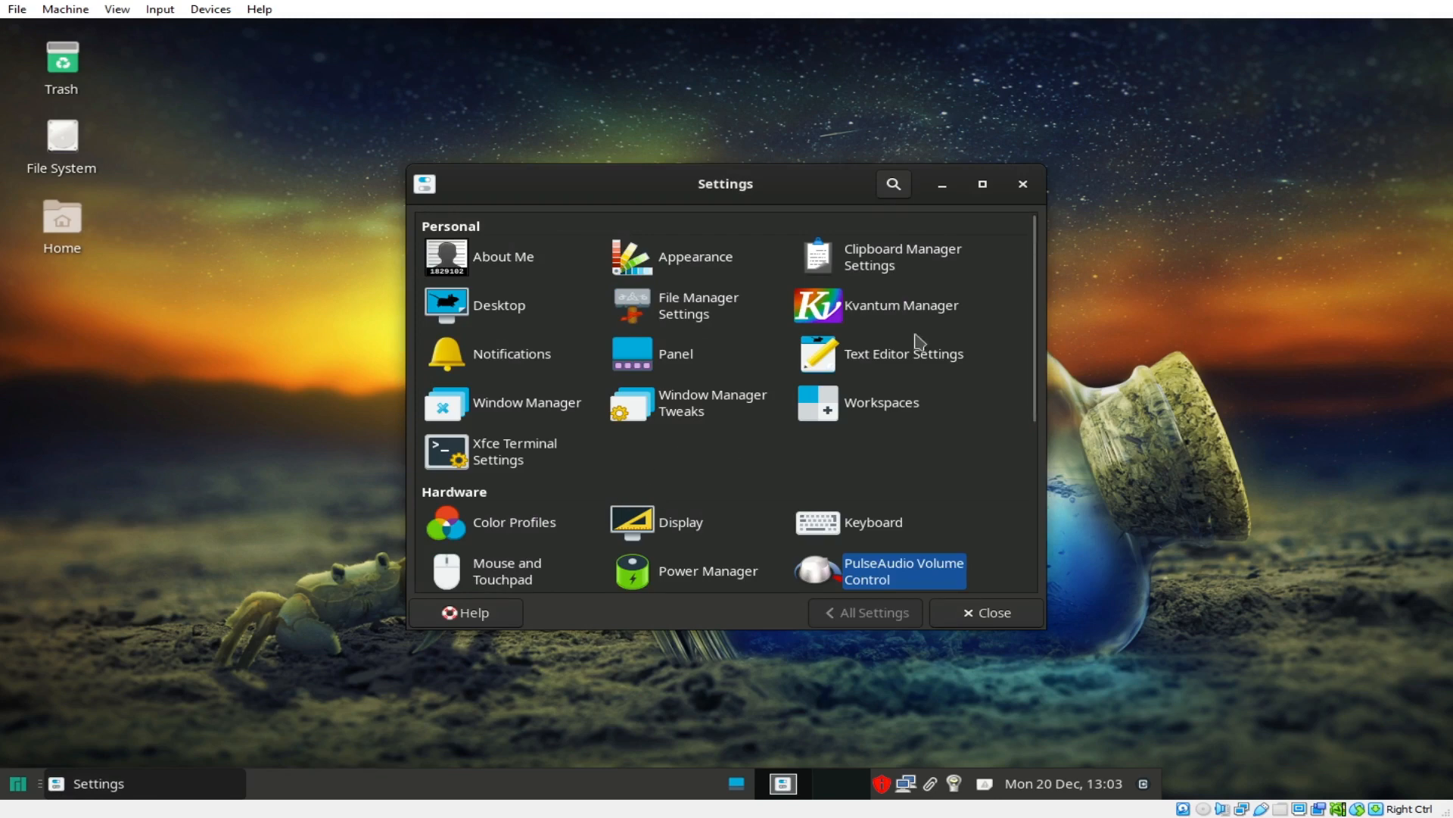
# Step: Close the Settings Manager and try moving the panel separator, leaving it in place
pyautogui.click(1024, 185)
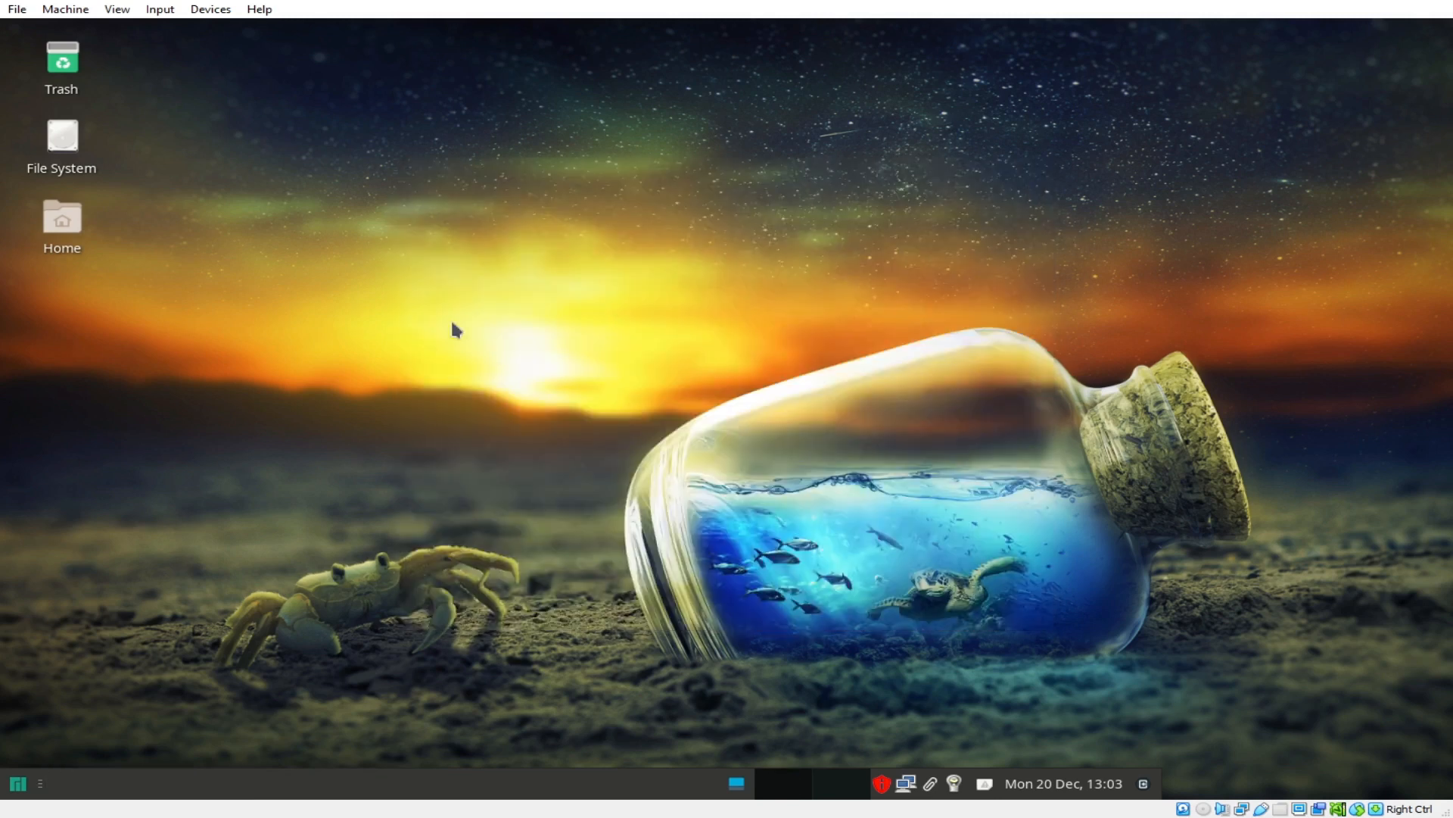
pyautogui.rightClick(409, 196)
pyautogui.click(1033, 451)
pyautogui.rightClick(554, 784)
pyautogui.click(598, 704)
pyautogui.click(562, 23)
# Step: Keep the separator's style Transparent with Expand ticked in its properties
pyautogui.rightClick(569, 785)
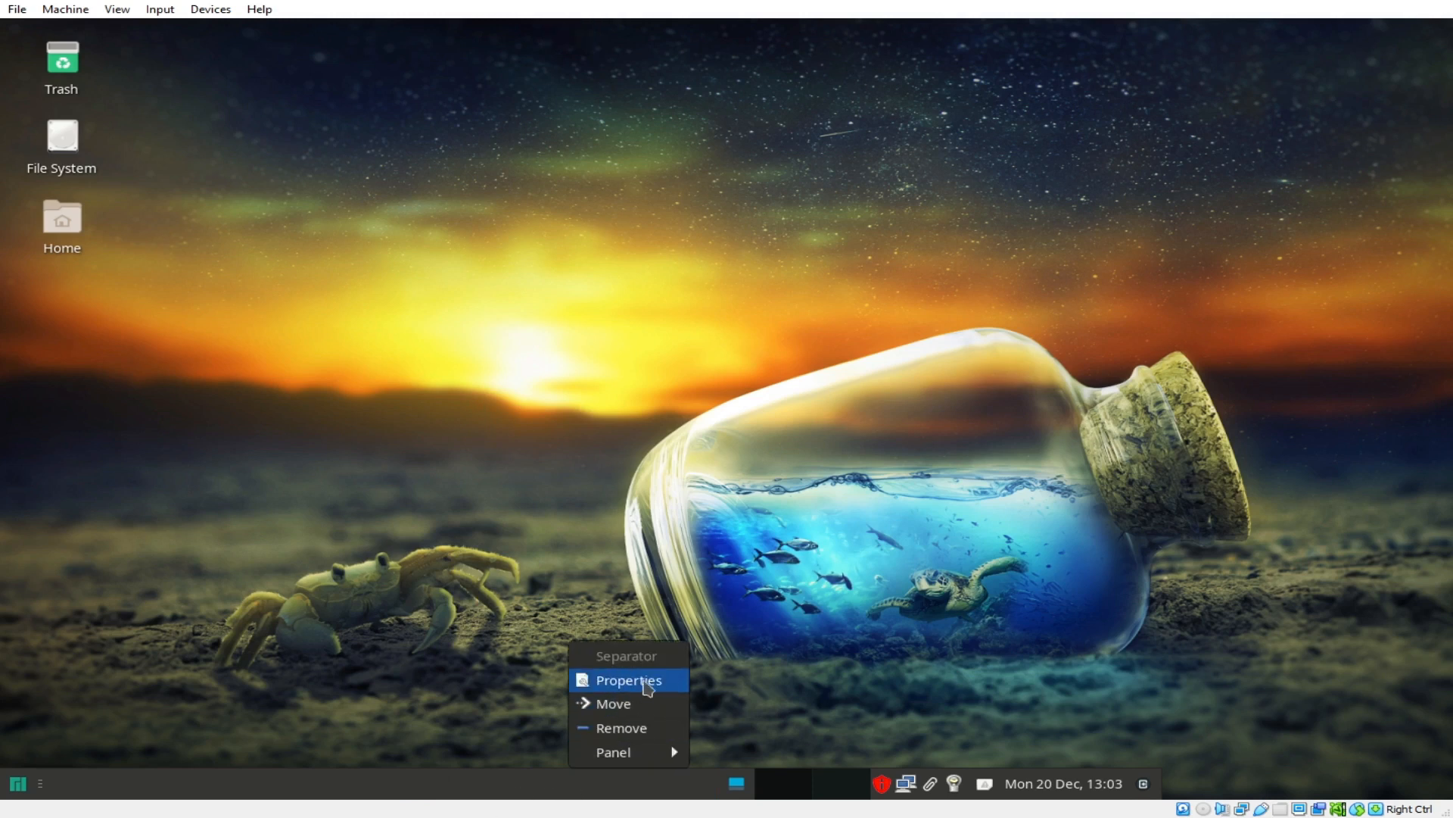
pyautogui.click(628, 680)
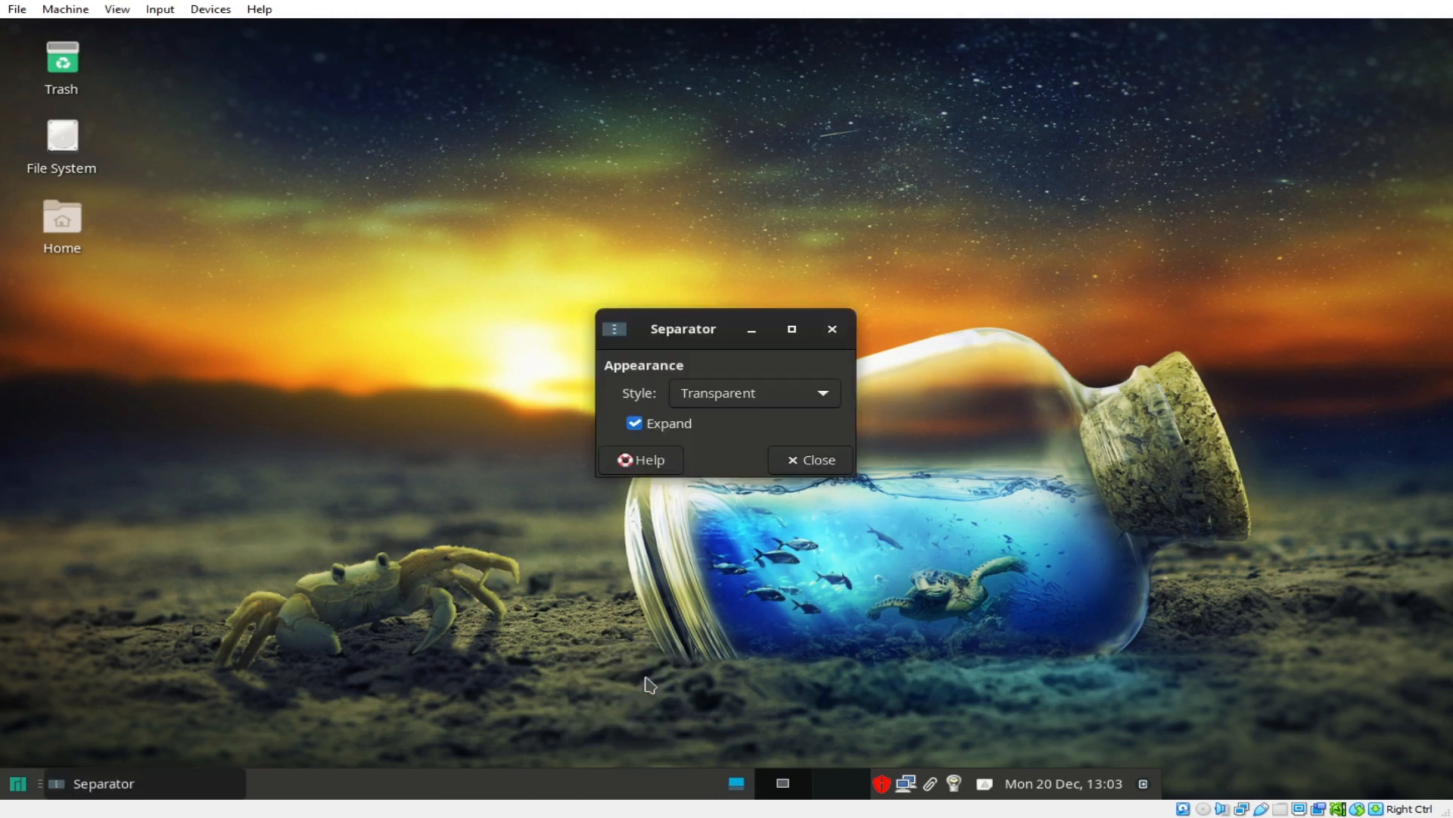
pyautogui.click(738, 394)
pyautogui.click(738, 395)
pyautogui.click(636, 424)
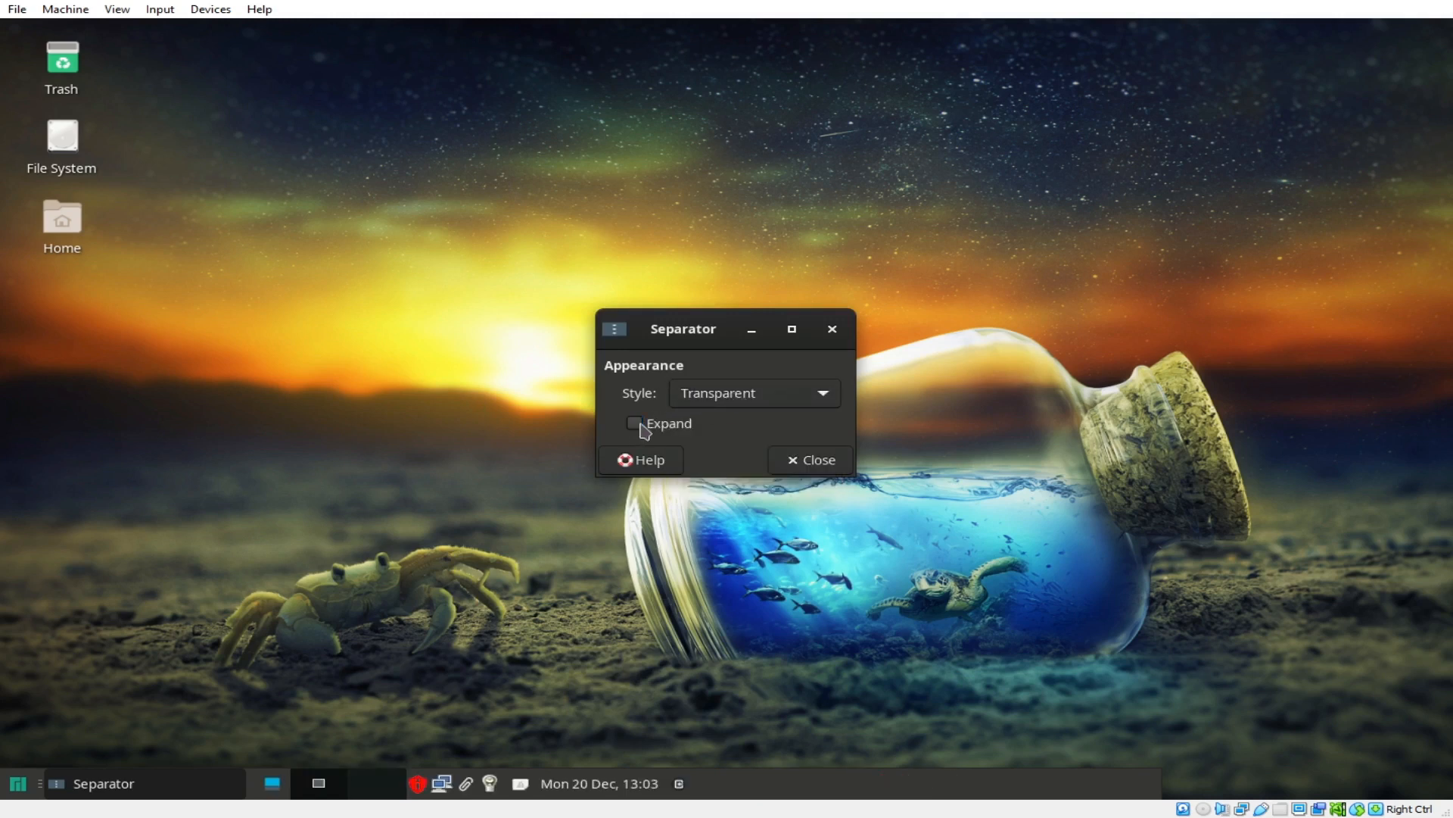
pyautogui.click(636, 424)
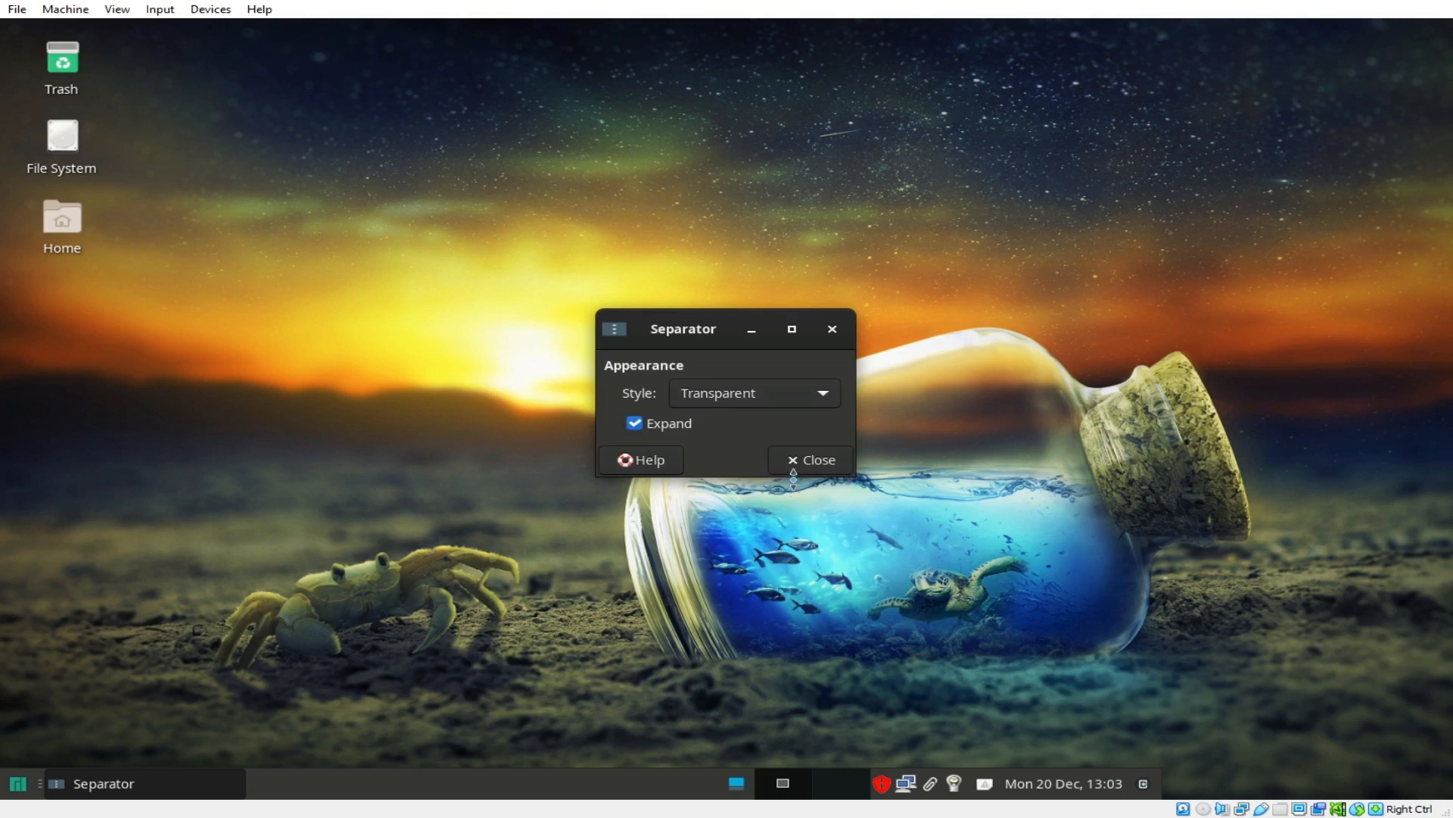
pyautogui.click(804, 459)
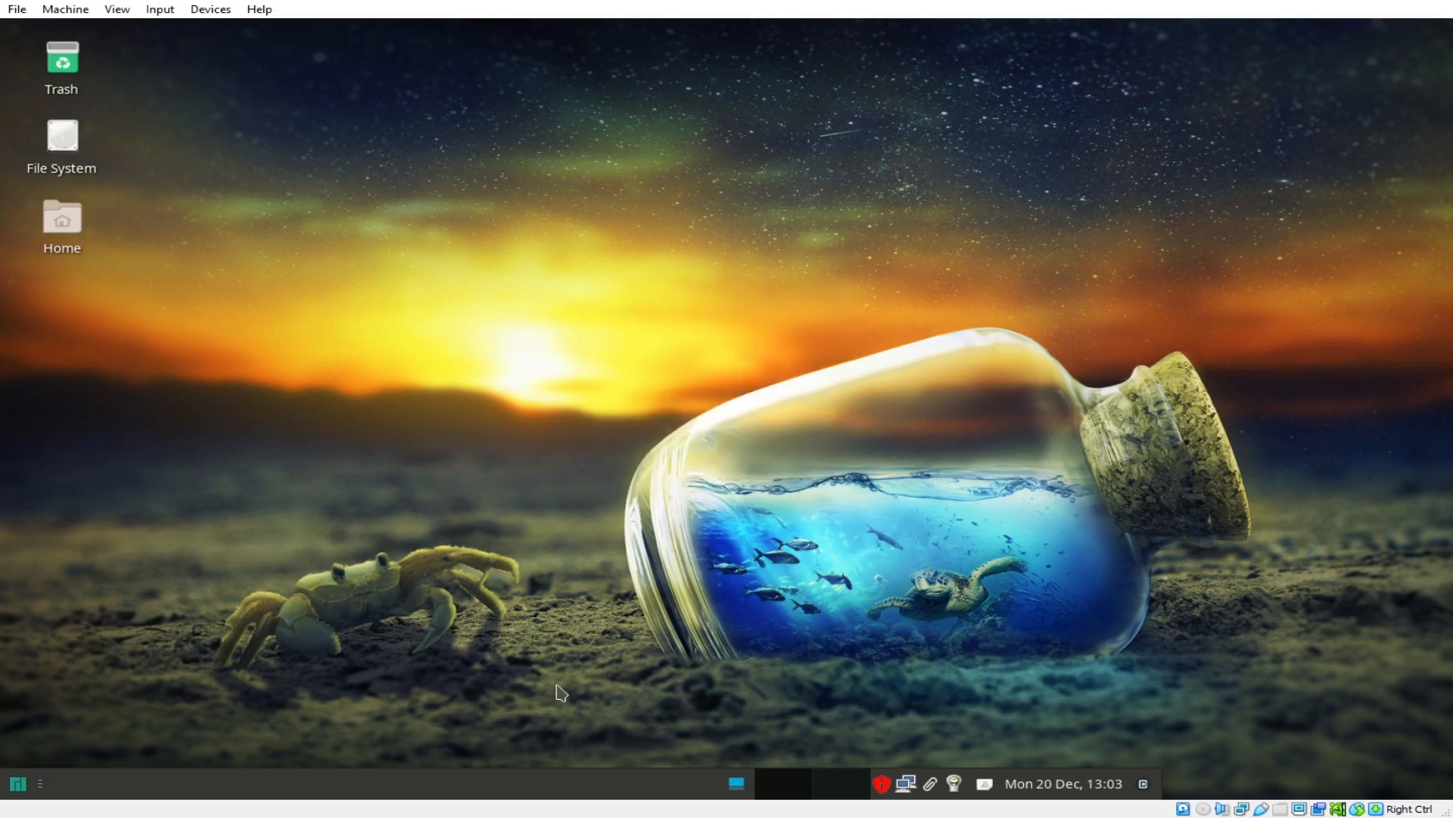
# Step: Set Panel 0's length to 100% in Panel Preferences
pyautogui.rightClick(576, 783)
pyautogui.moveTo(613, 757)
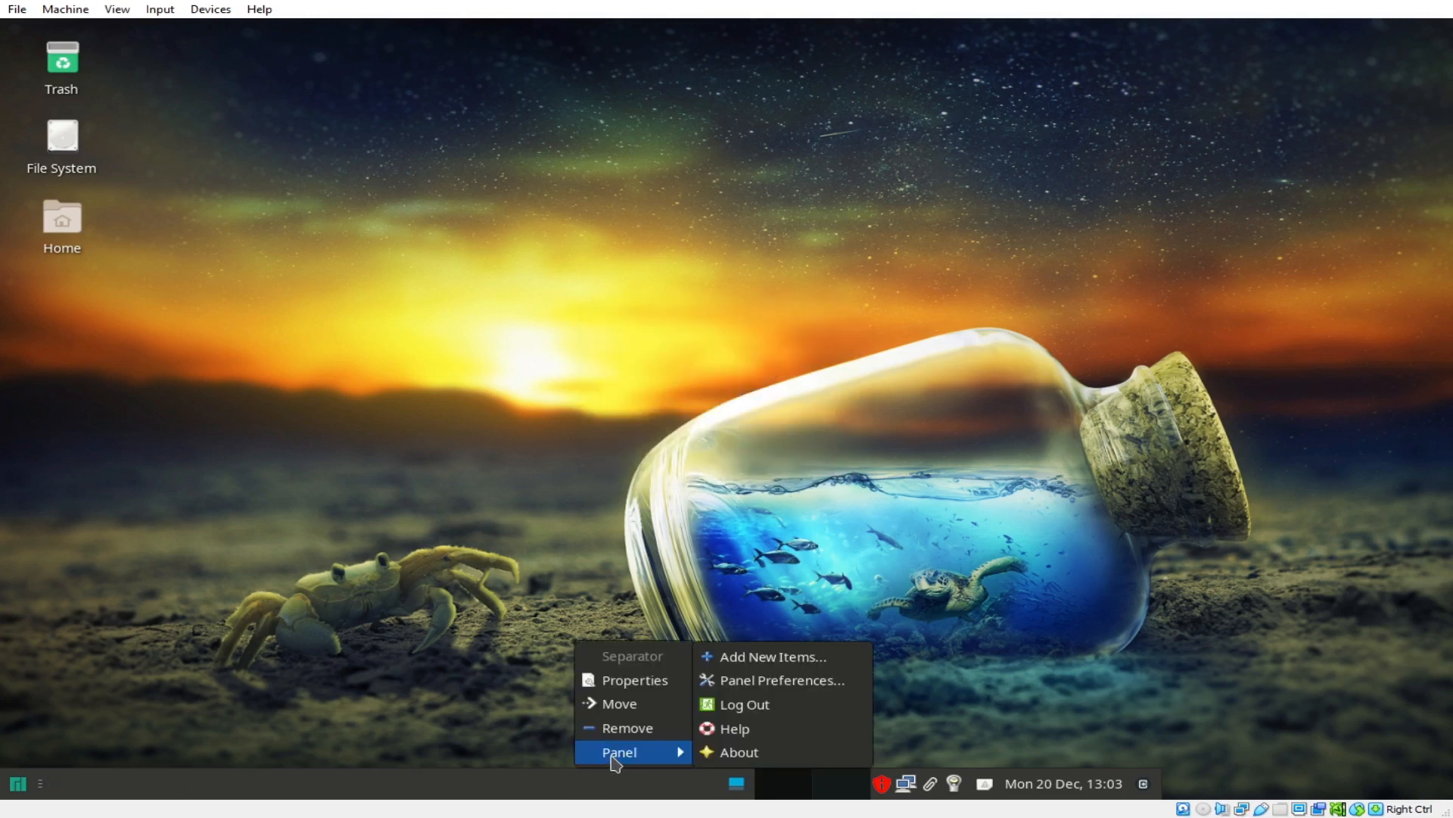
pyautogui.click(748, 681)
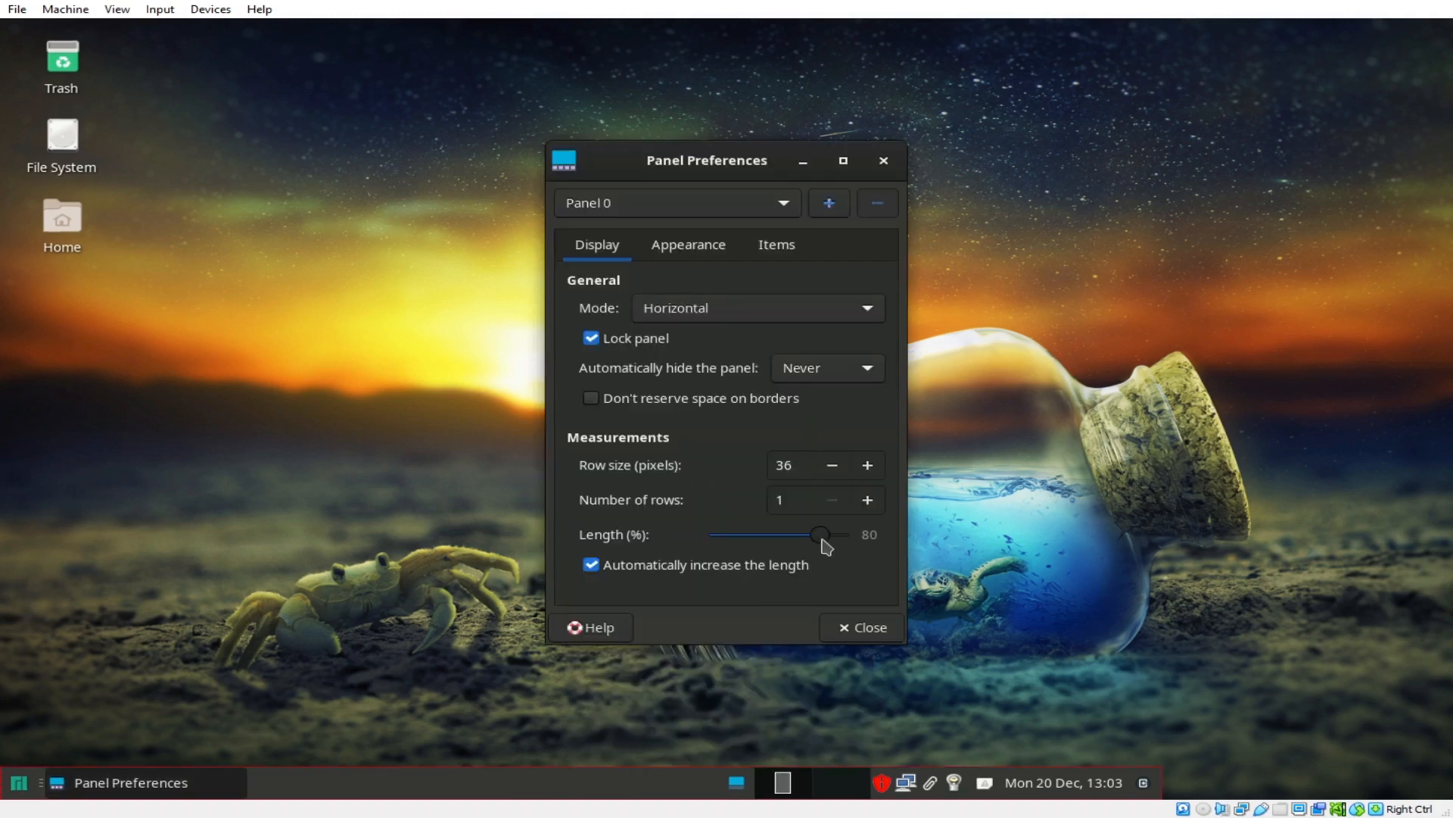
pyautogui.moveTo(822, 538); pyautogui.dragTo(901, 545)
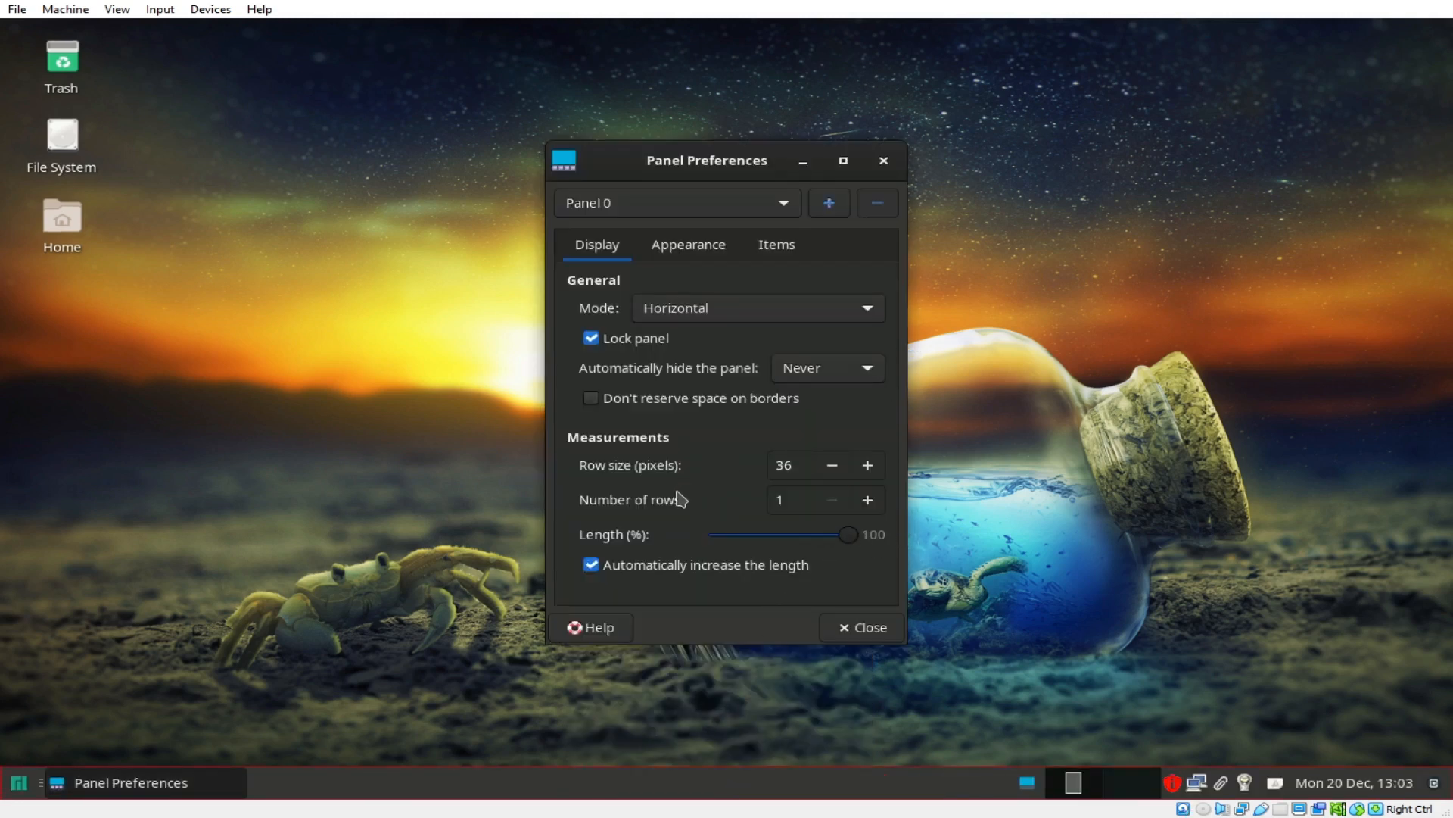
pyautogui.click(685, 246)
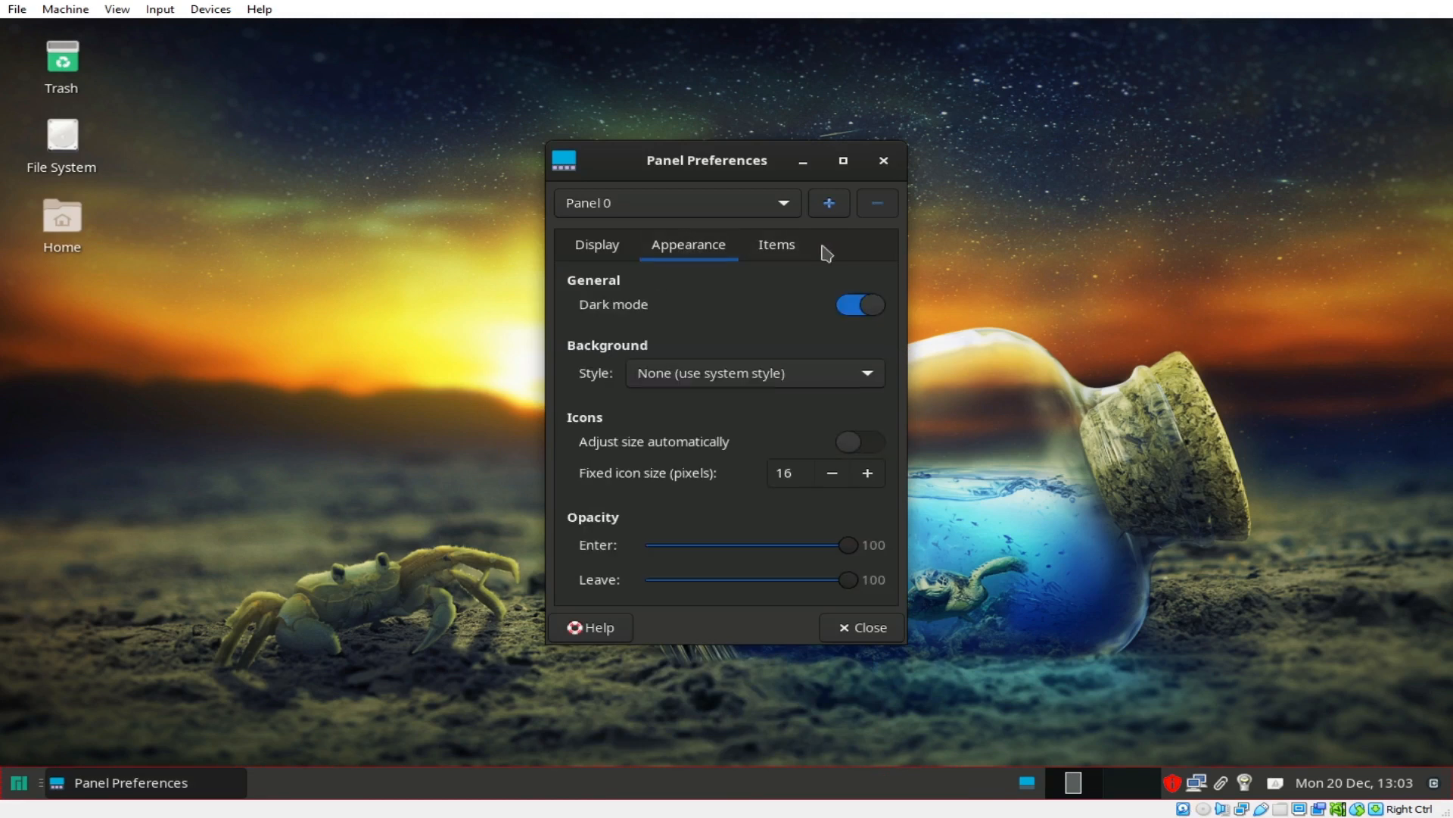
pyautogui.click(795, 251)
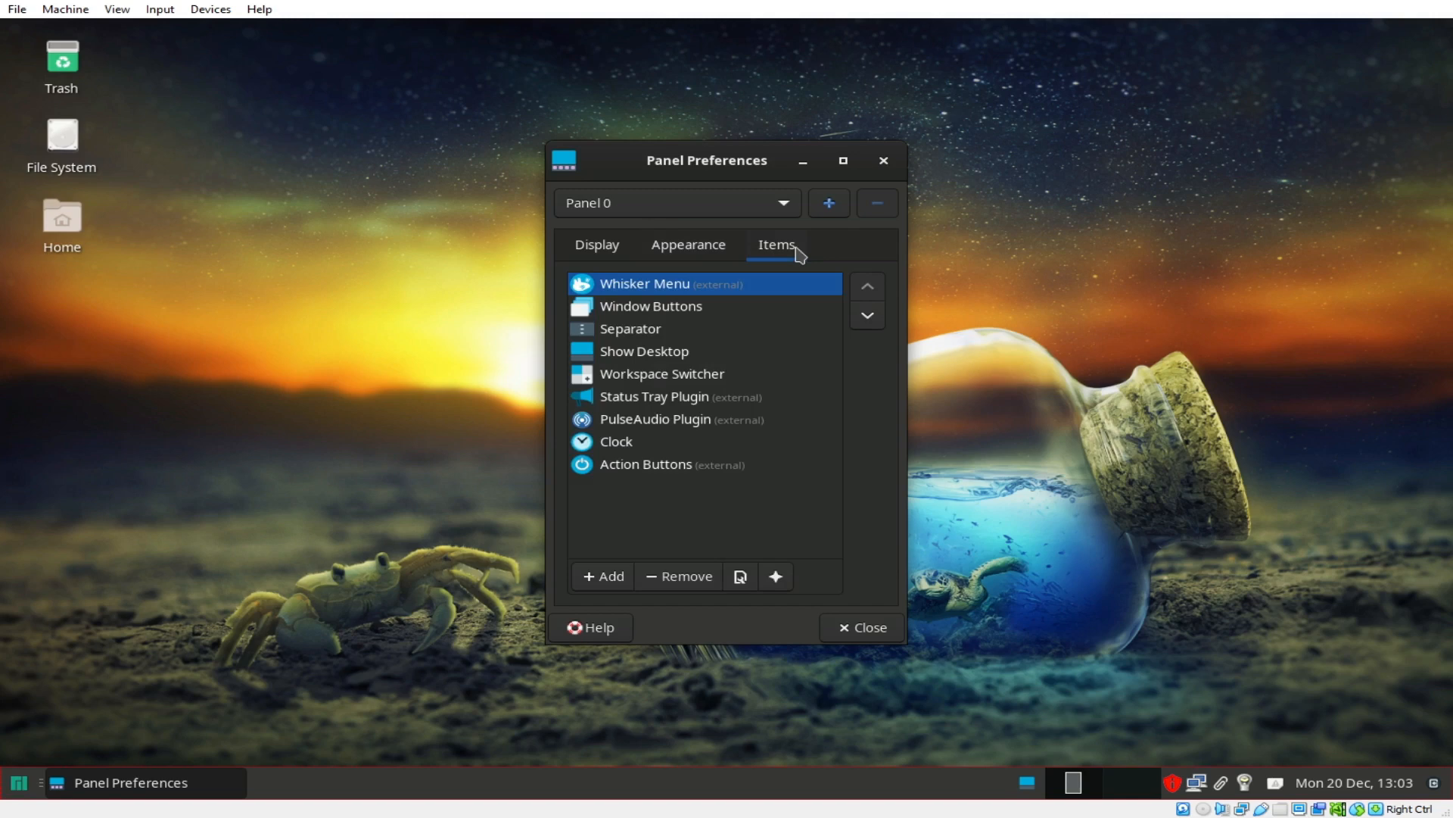
pyautogui.click(594, 253)
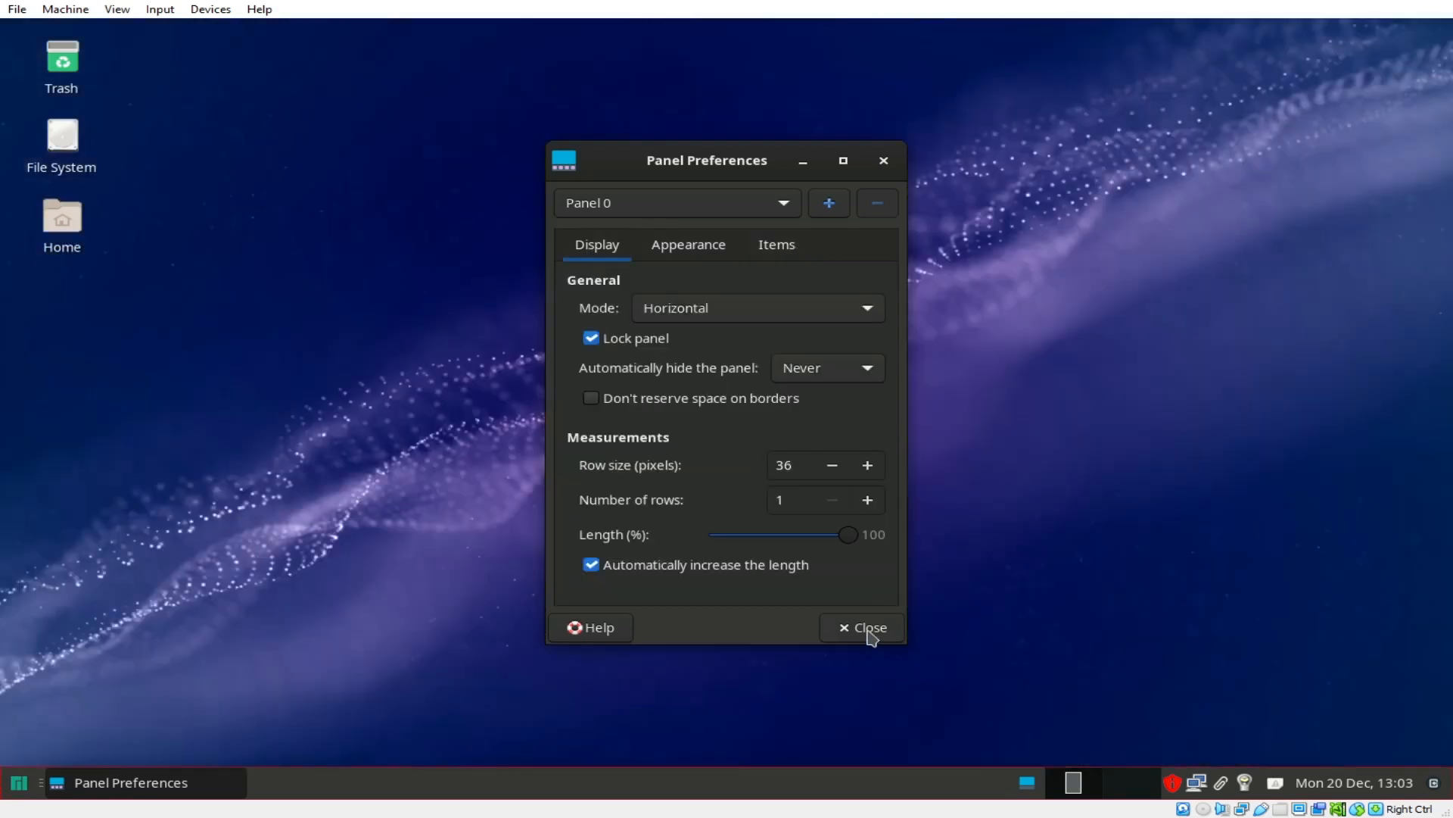
pyautogui.click(870, 633)
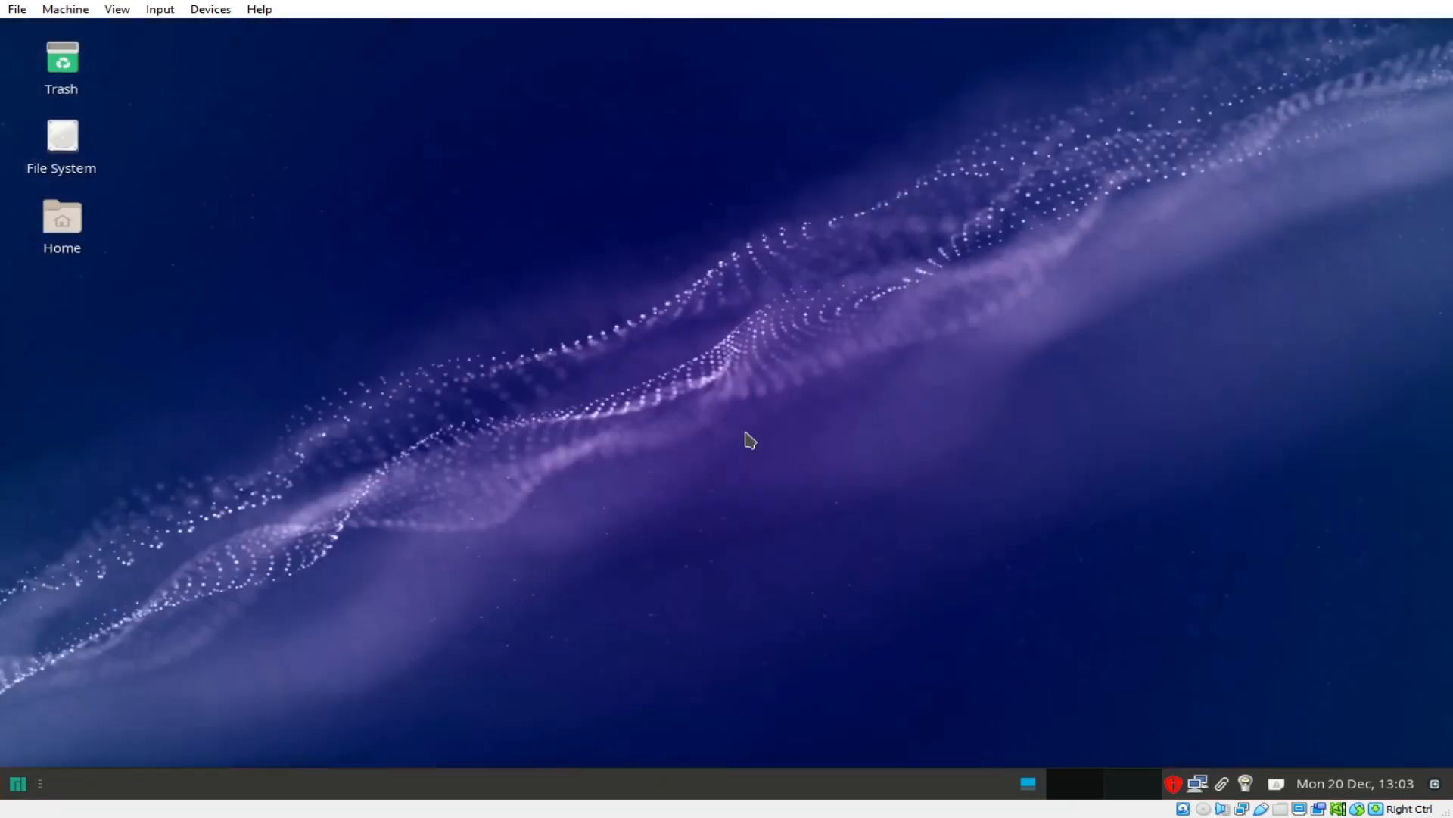
# Step: Change the panel separator's style from Transparent to Handle, keeping Expand ticked
pyautogui.rightClick(603, 783)
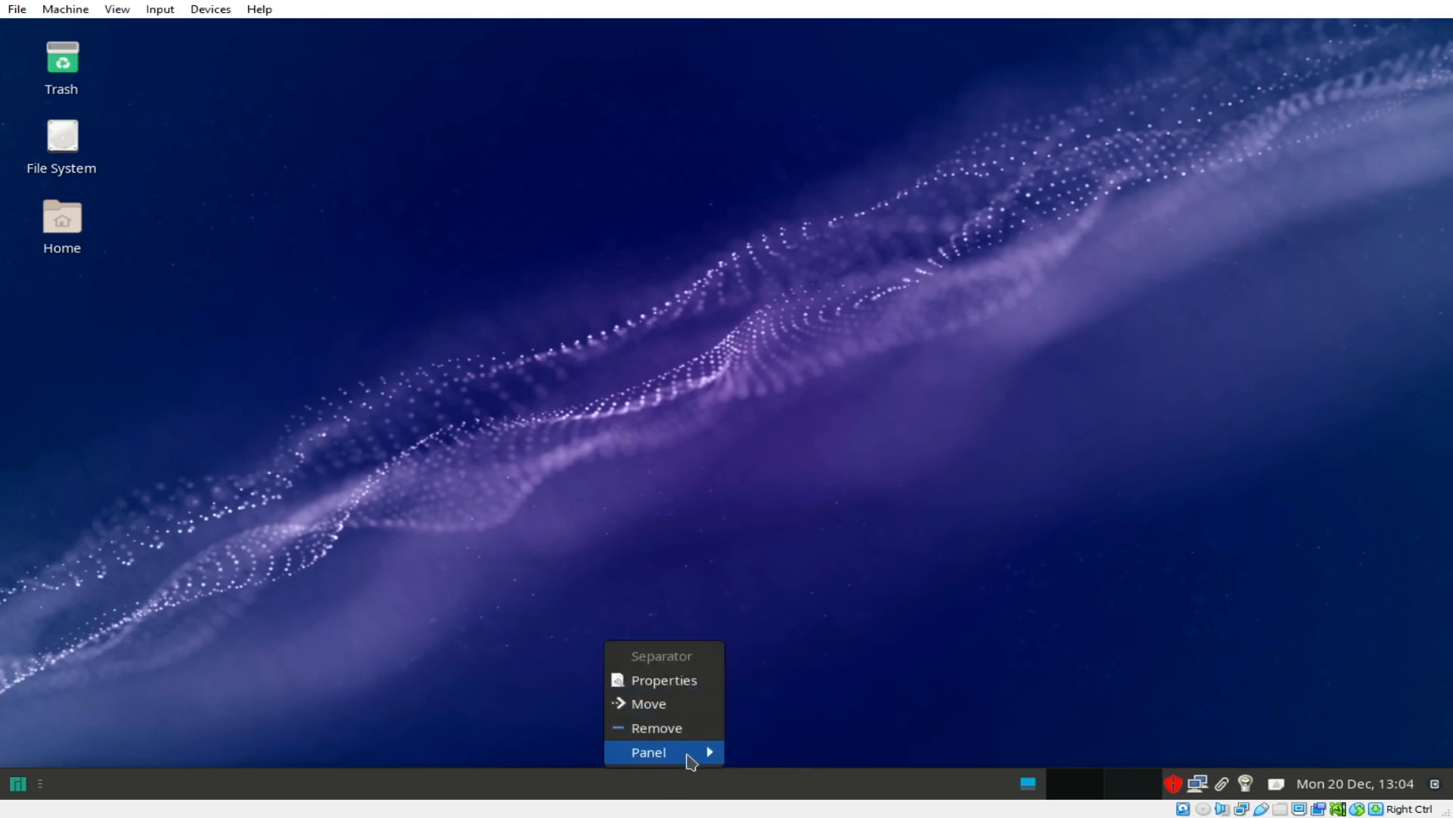
pyautogui.moveTo(691, 757)
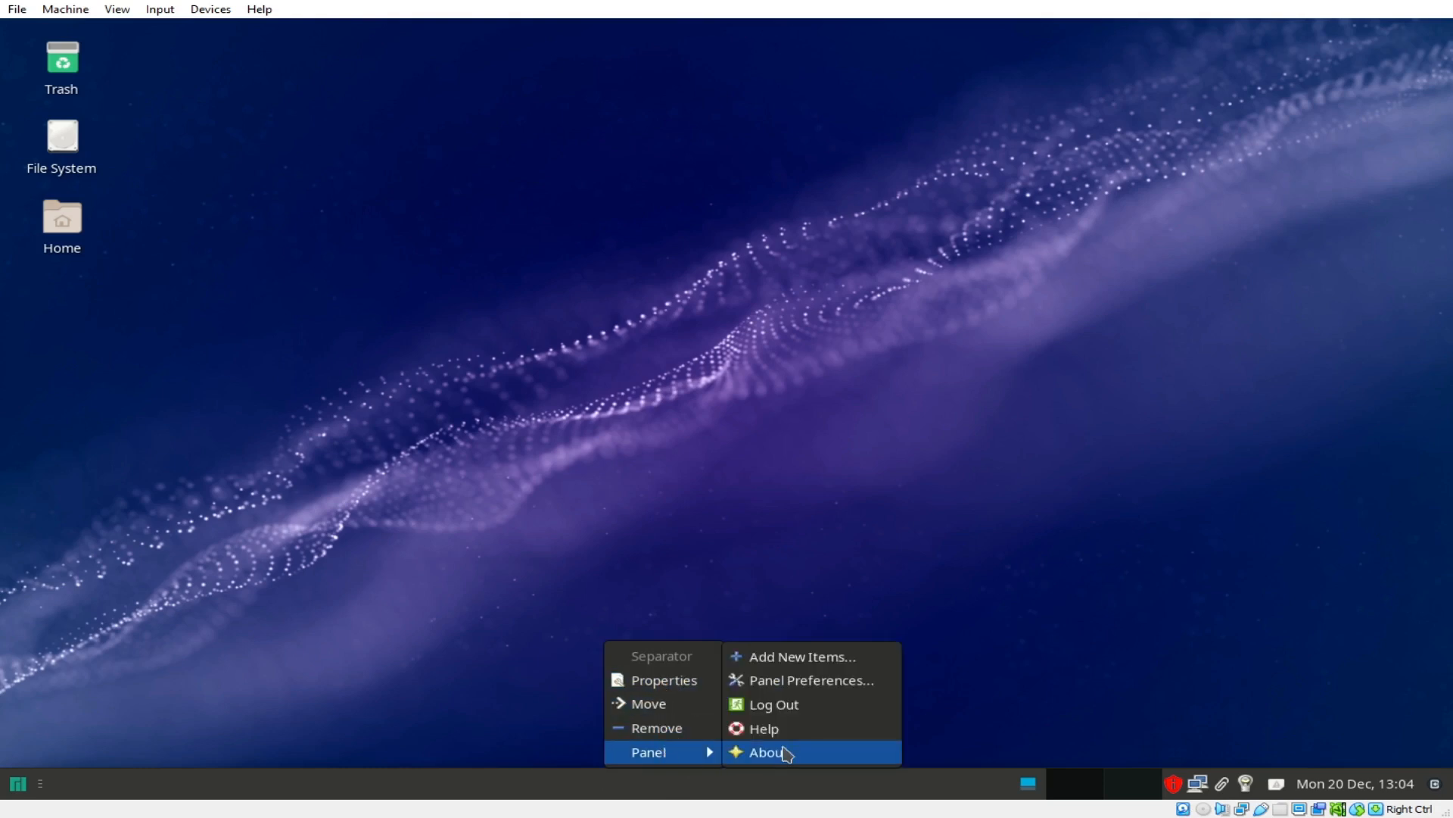
pyautogui.click(681, 680)
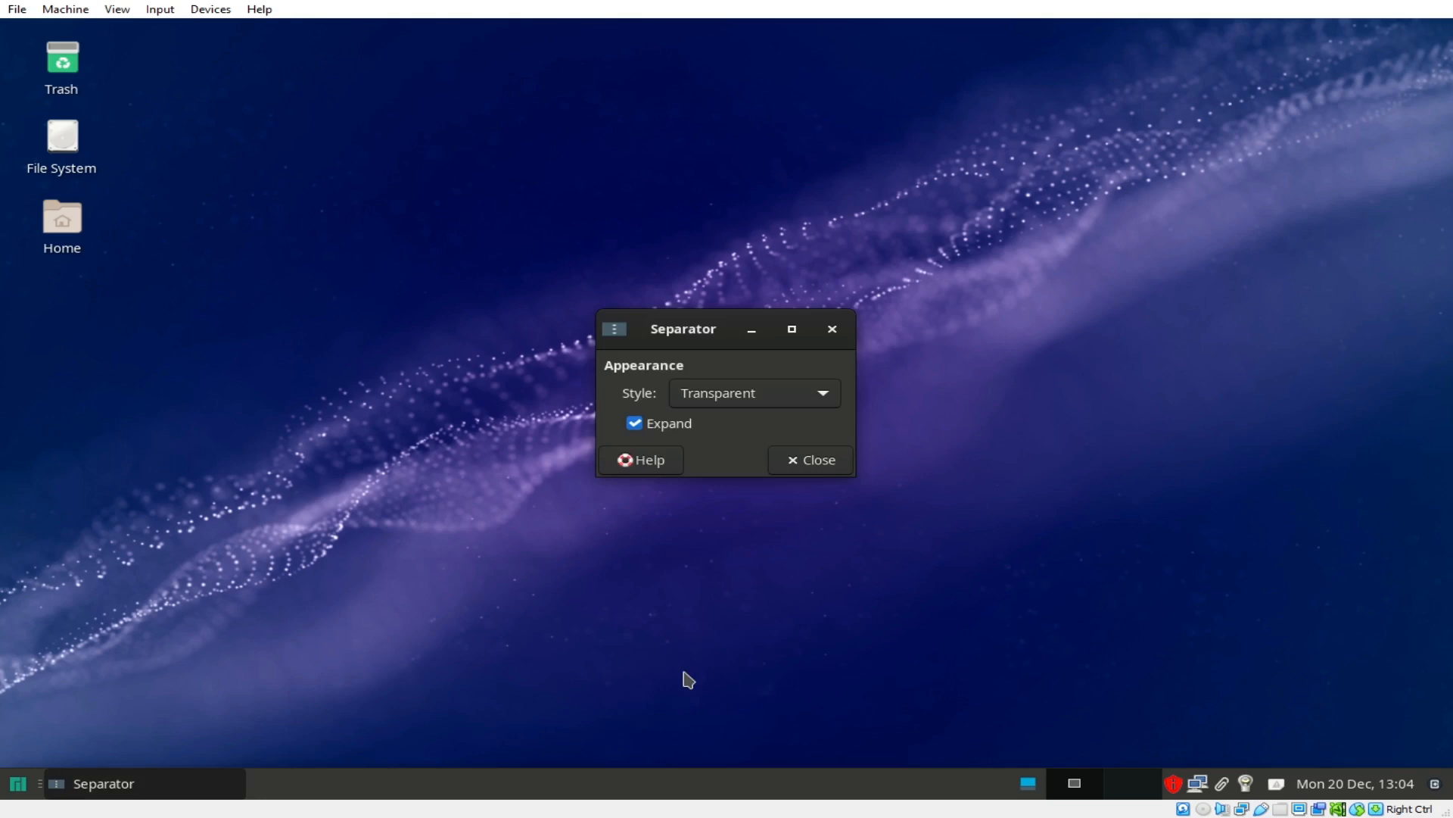
pyautogui.click(664, 425)
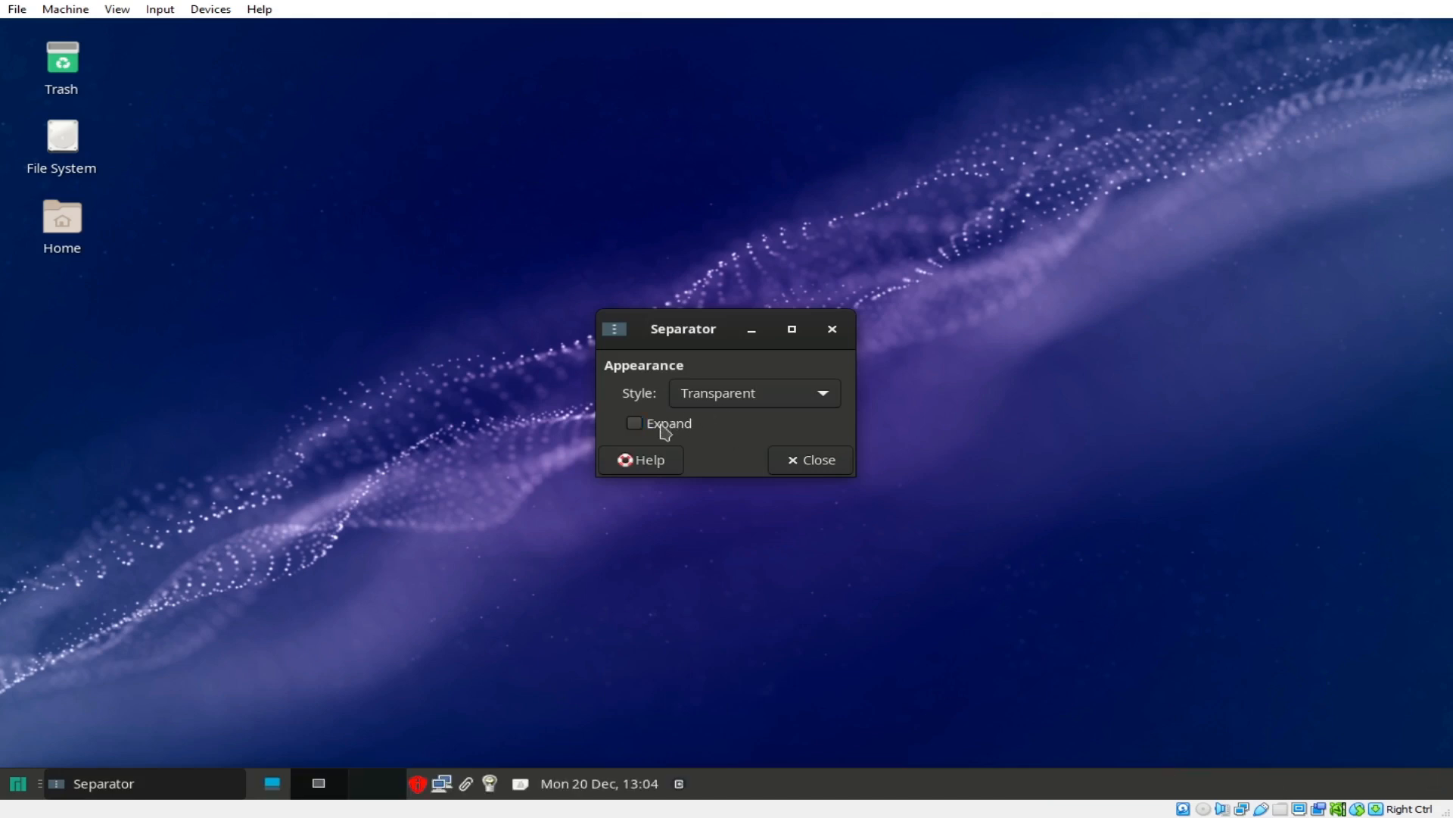
pyautogui.click(663, 427)
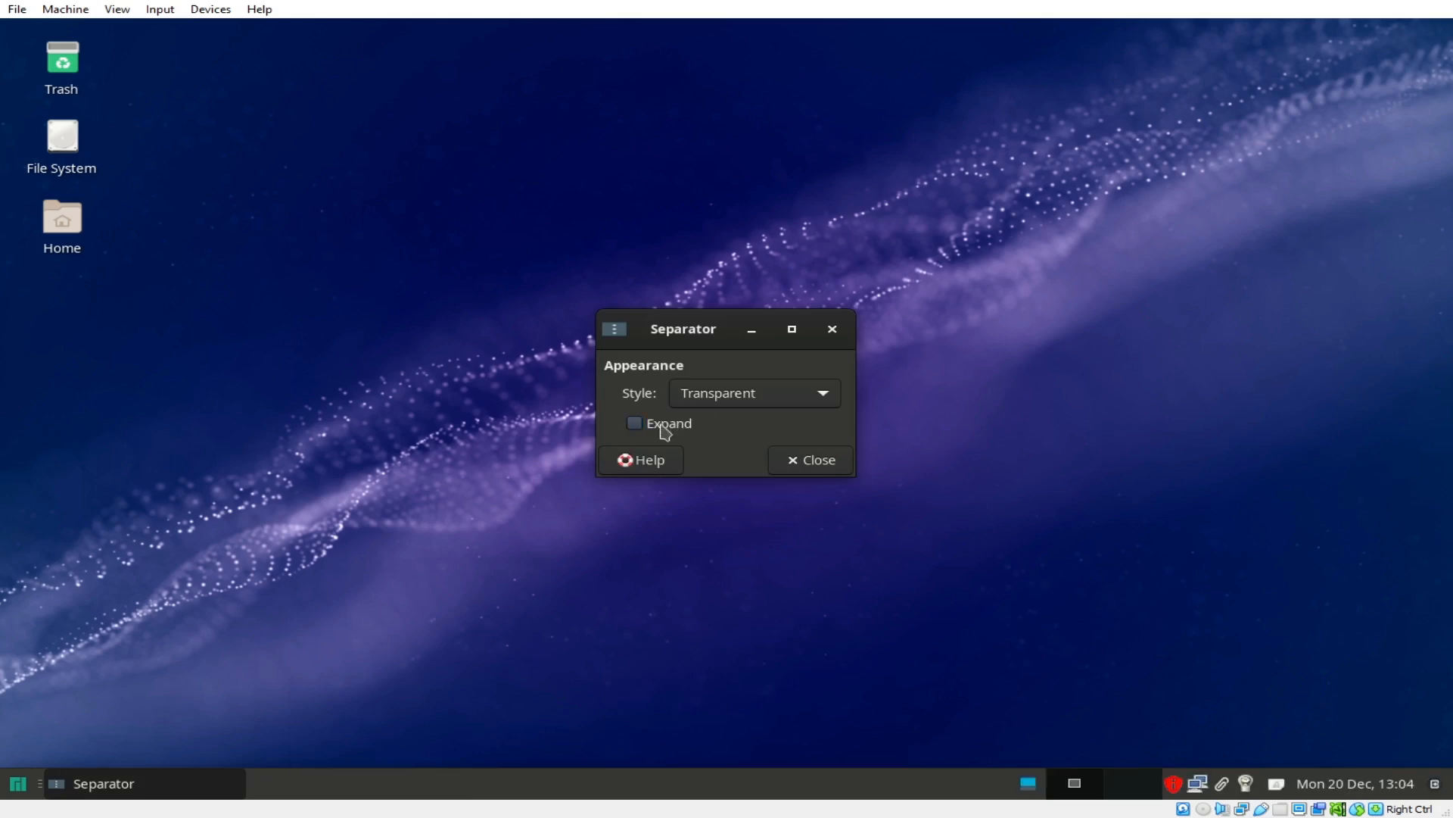
pyautogui.click(825, 403)
pyautogui.click(798, 424)
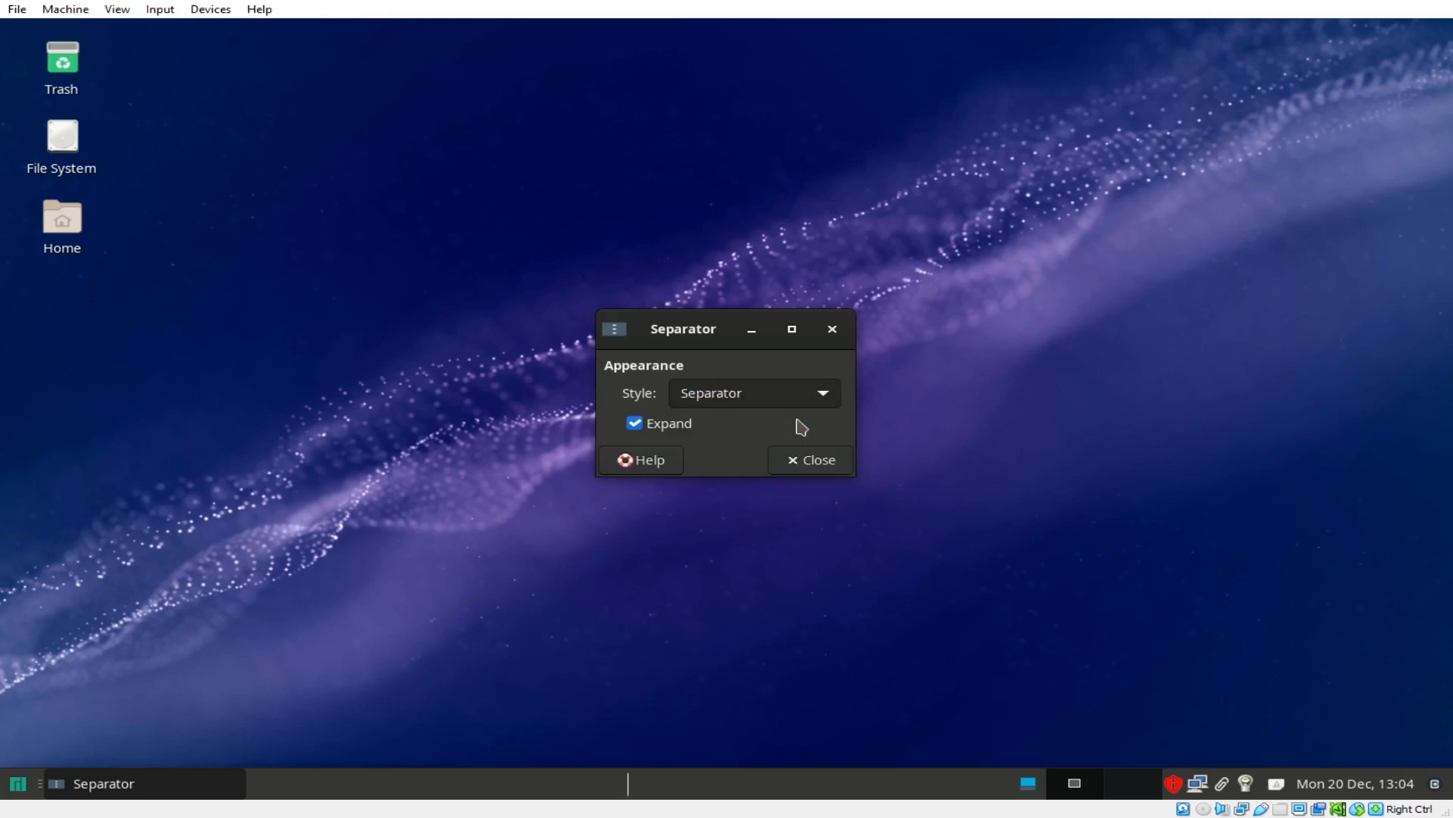
pyautogui.click(810, 401)
pyautogui.click(777, 431)
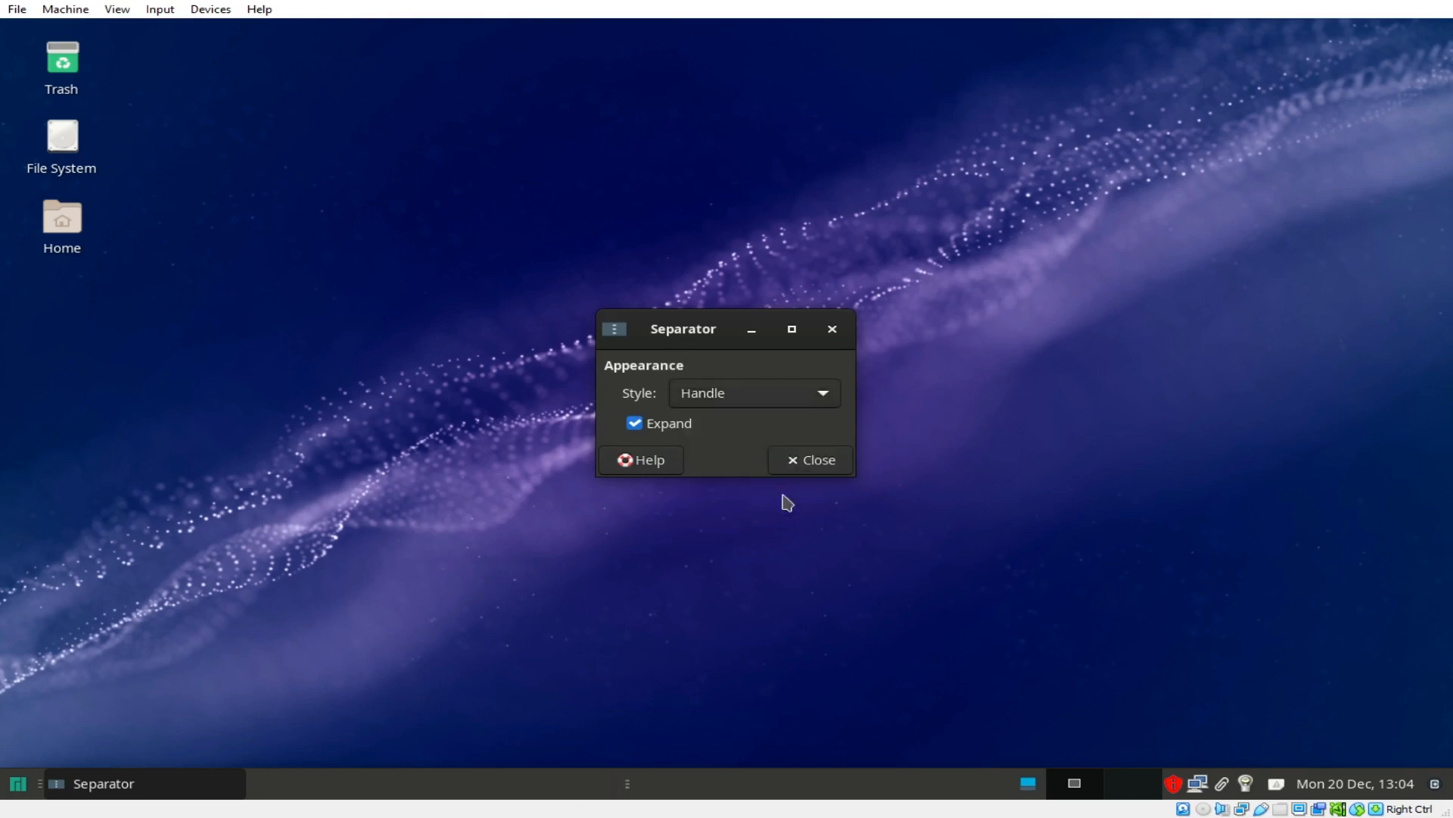
pyautogui.click(818, 463)
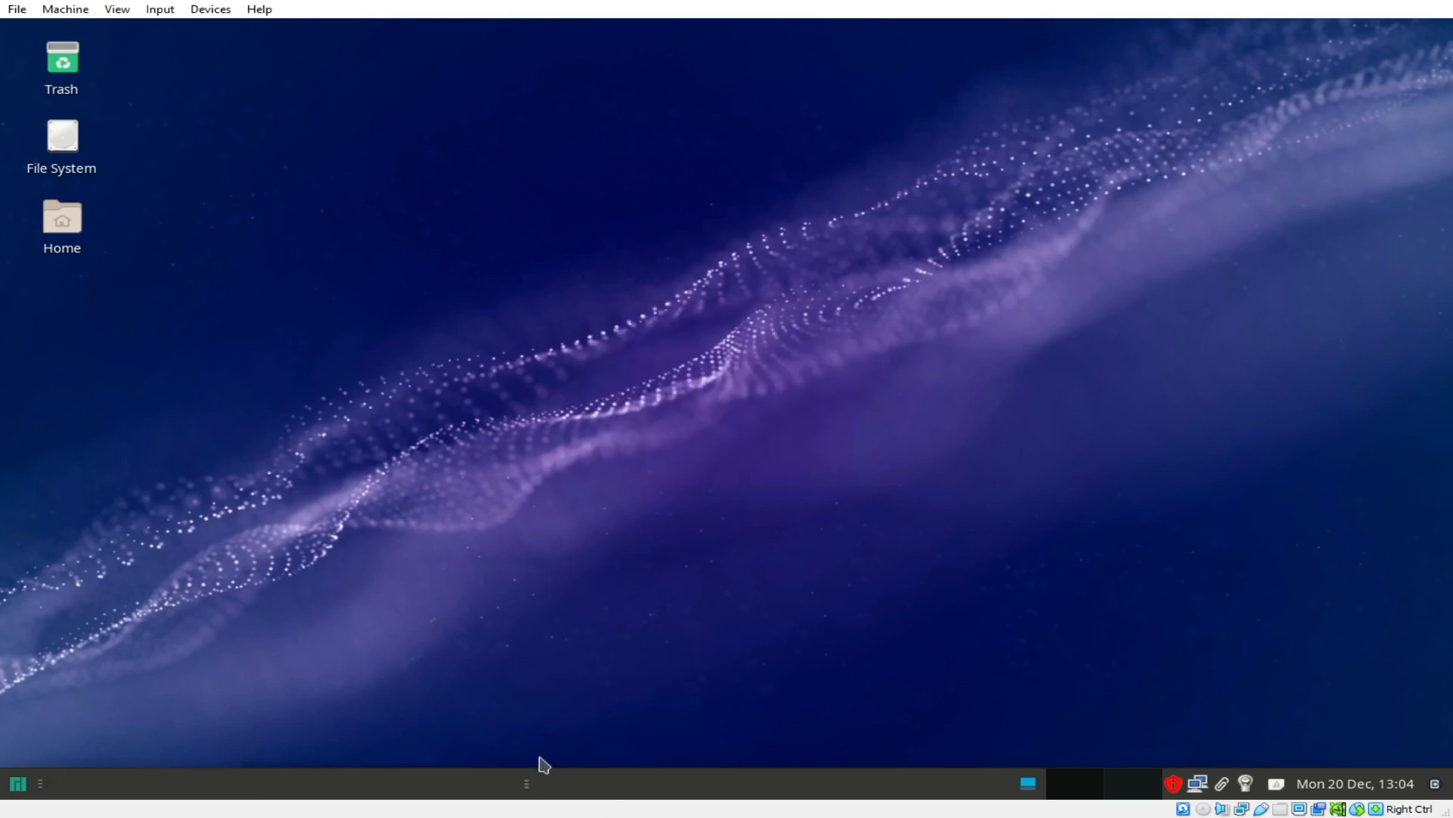
# Step: Unlock the bottom panel in Panel Preferences and close the preferences
pyautogui.rightClick(579, 789)
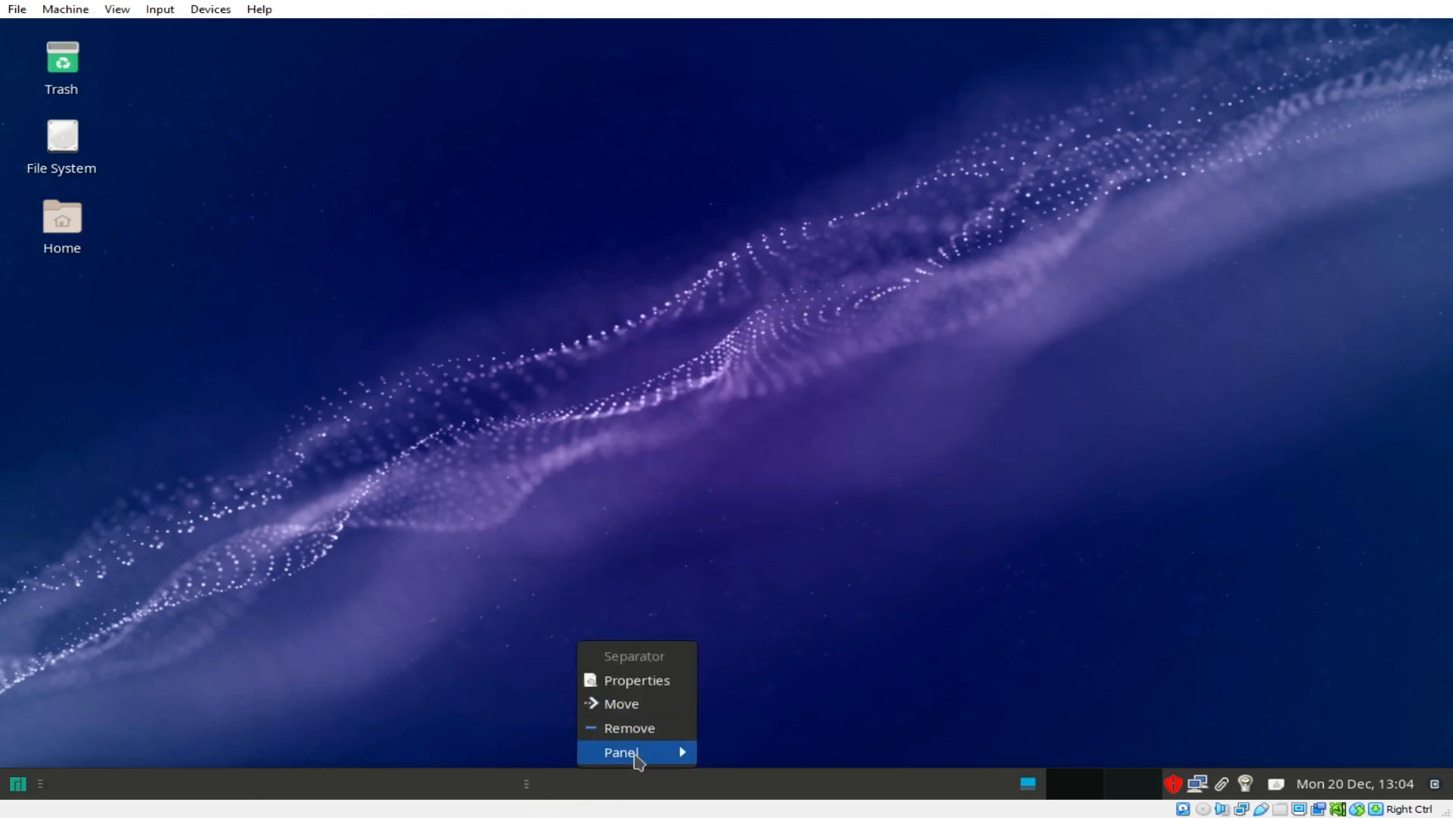
pyautogui.moveTo(636, 759)
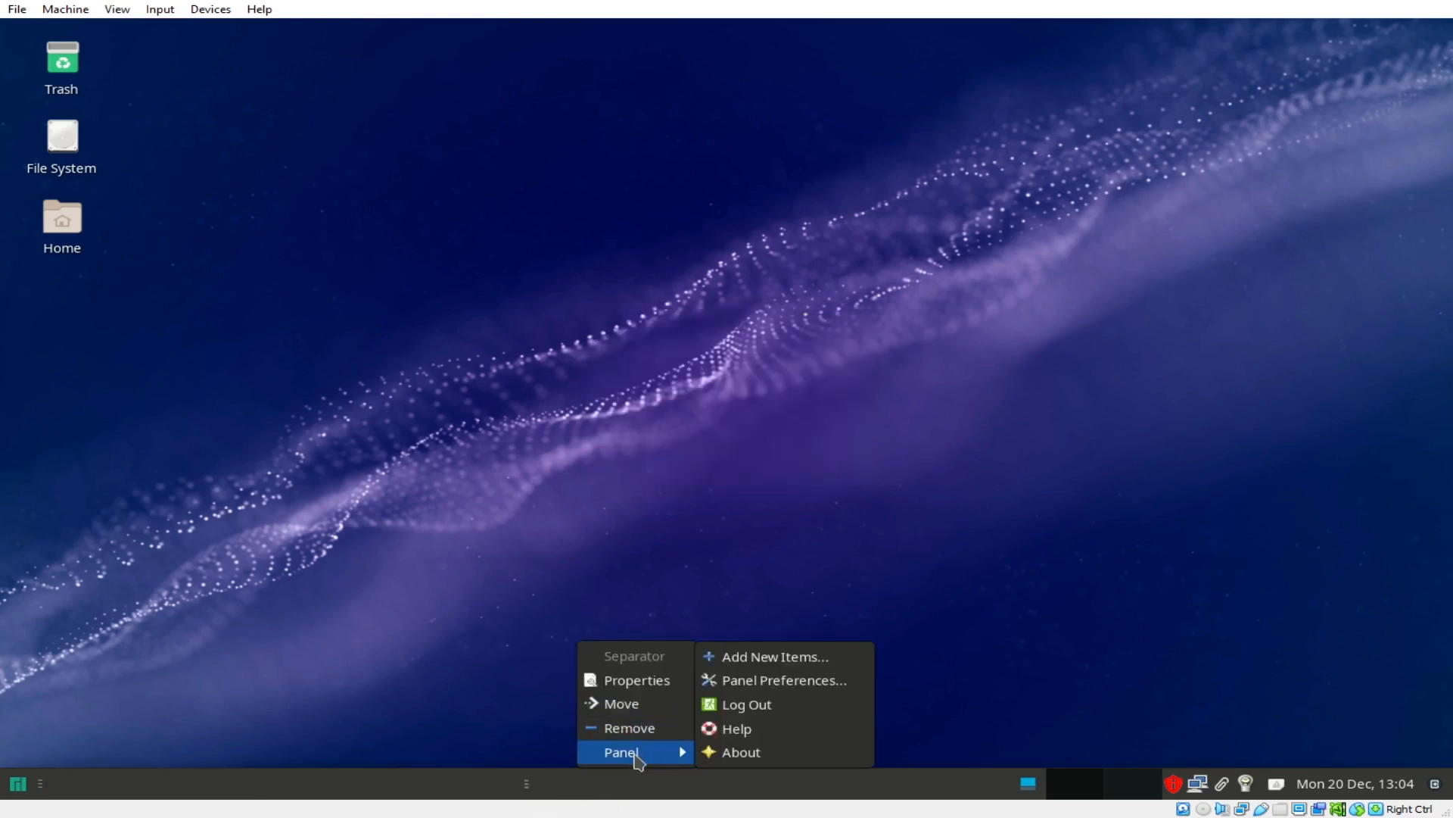
pyautogui.click(759, 687)
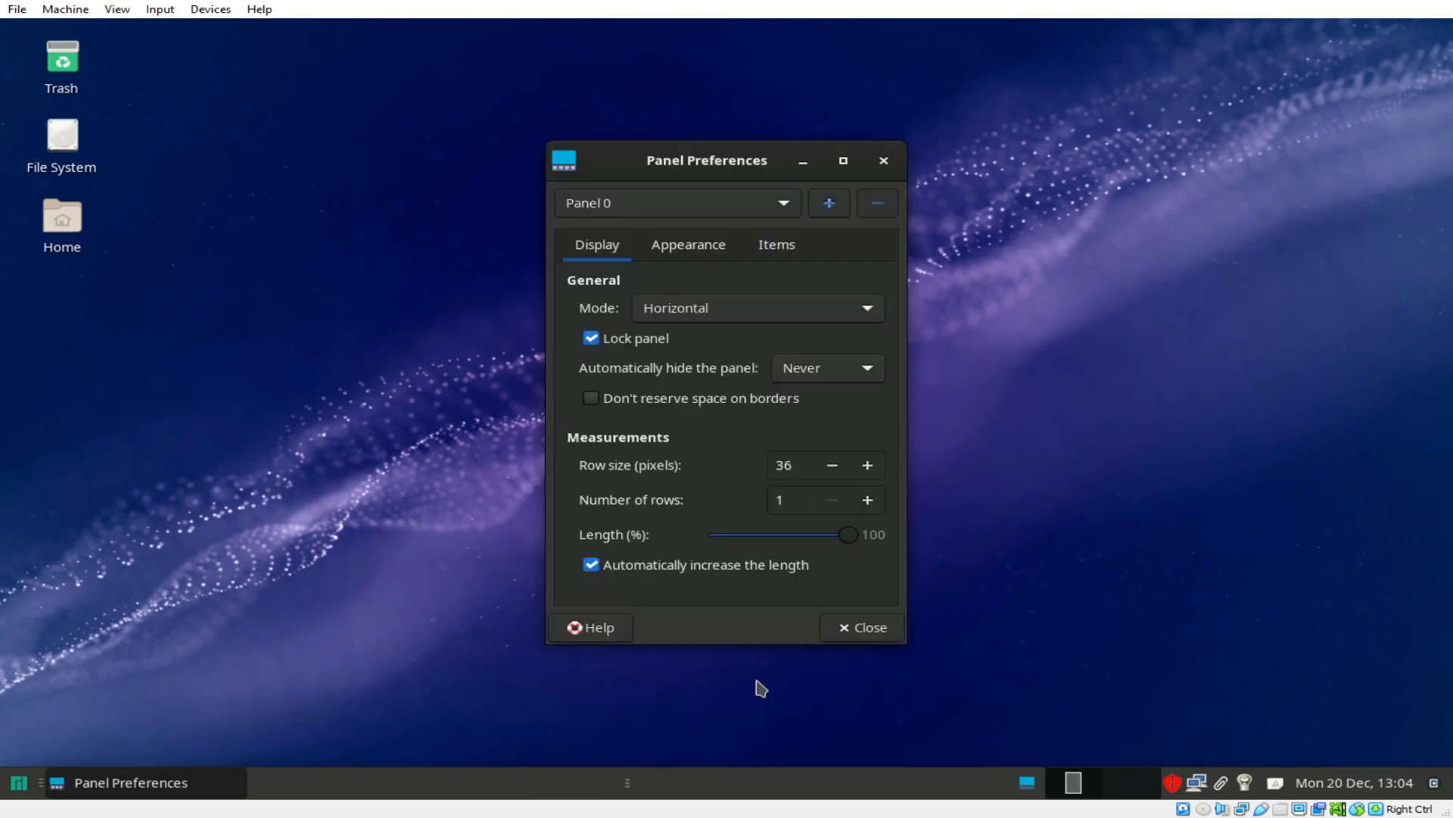
pyautogui.click(626, 341)
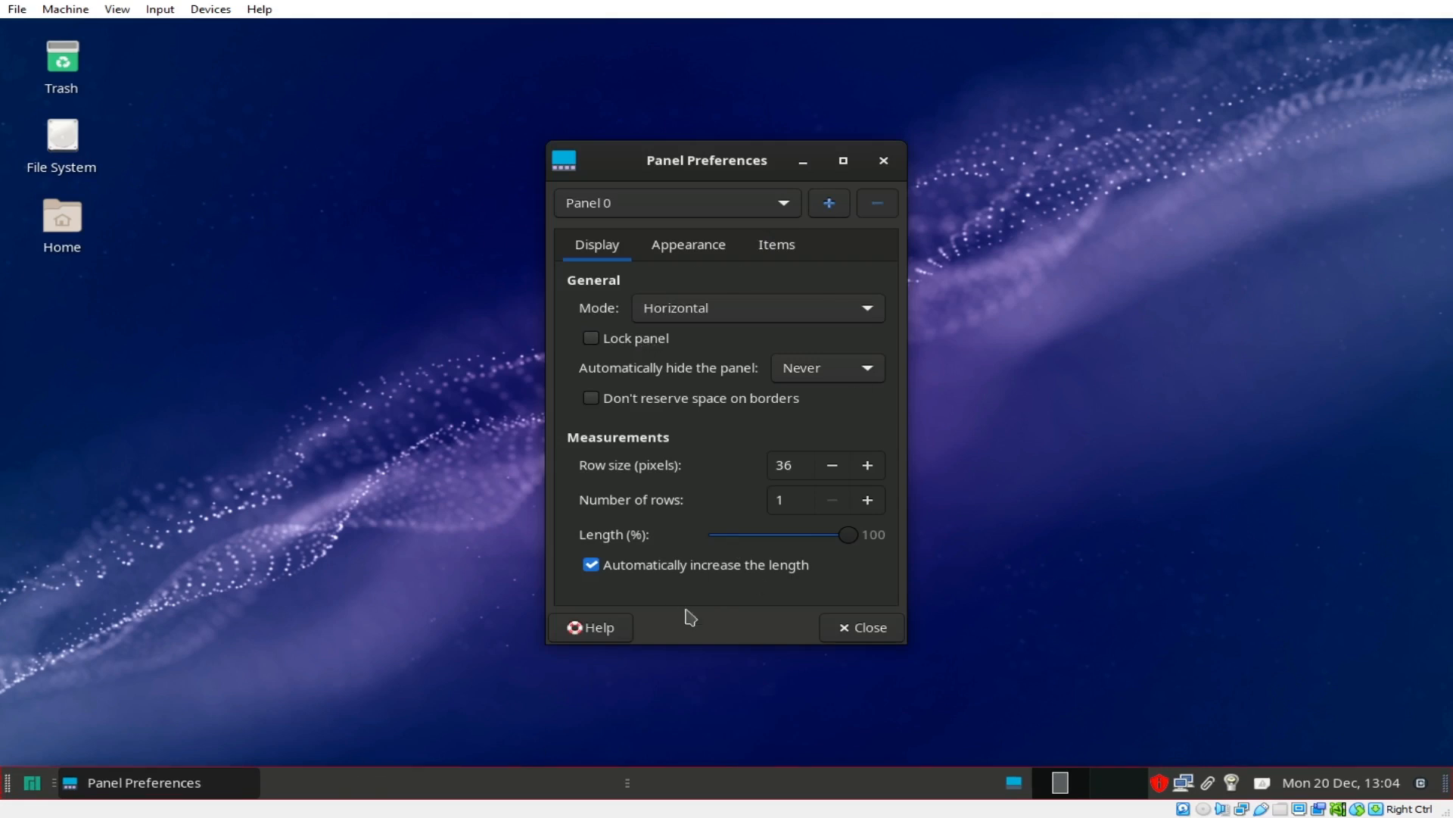
pyautogui.click(864, 628)
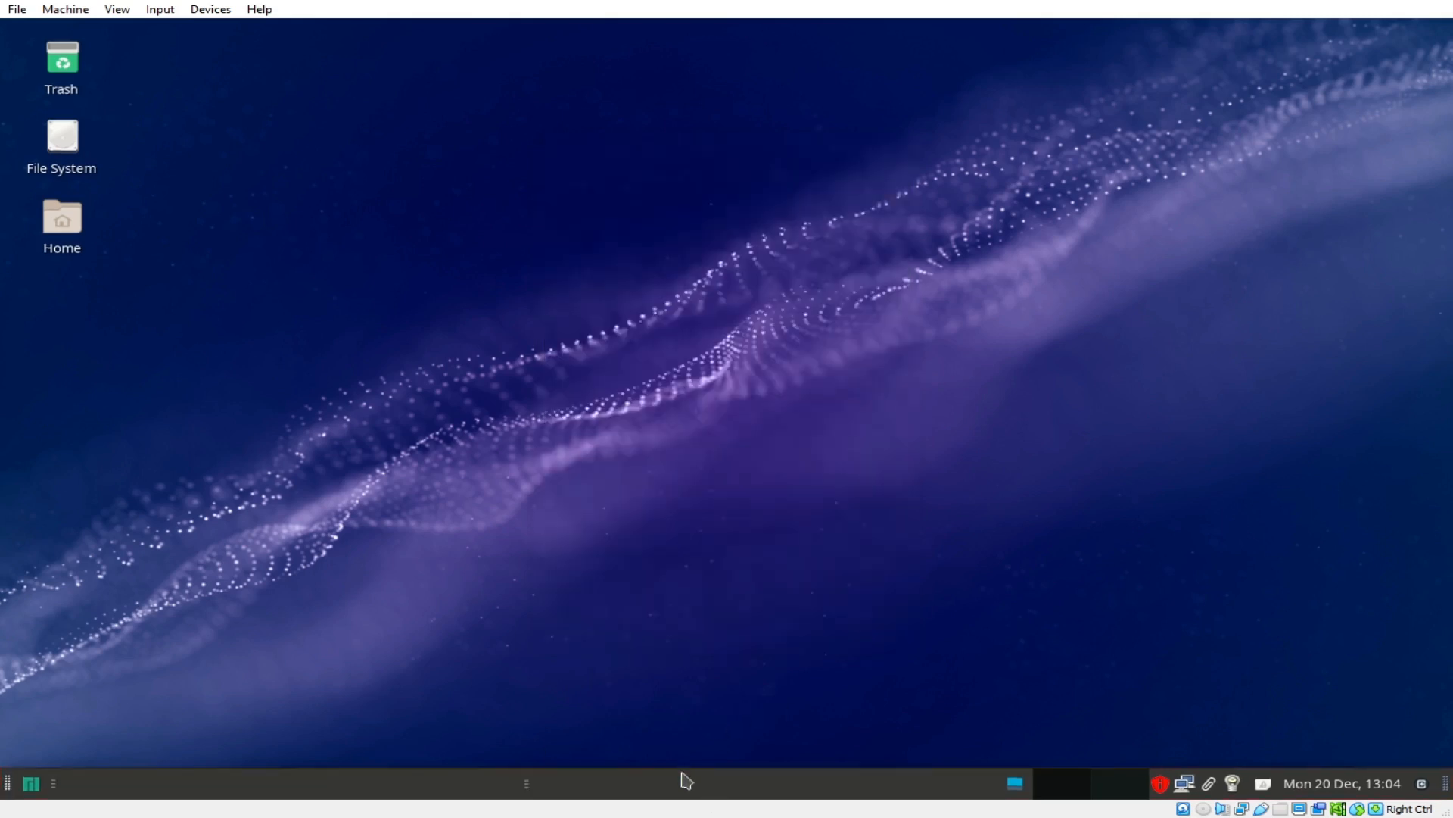
# Step: Try moving the separator along the bottom panel twice, leaving it in place
pyautogui.rightClick(685, 792)
pyautogui.click(730, 703)
pyautogui.click(789, 25)
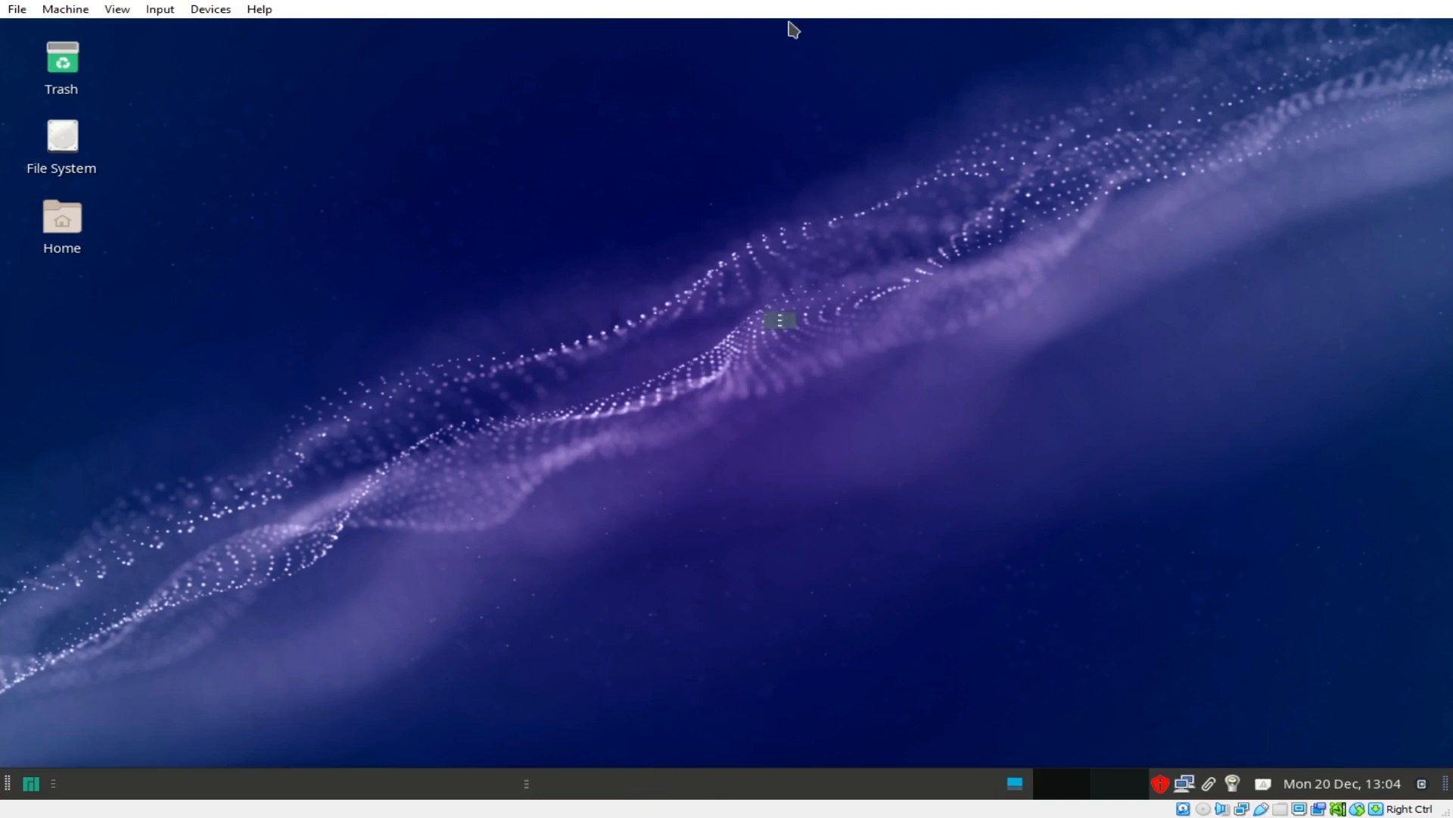
pyautogui.rightClick(615, 787)
pyautogui.moveTo(671, 755)
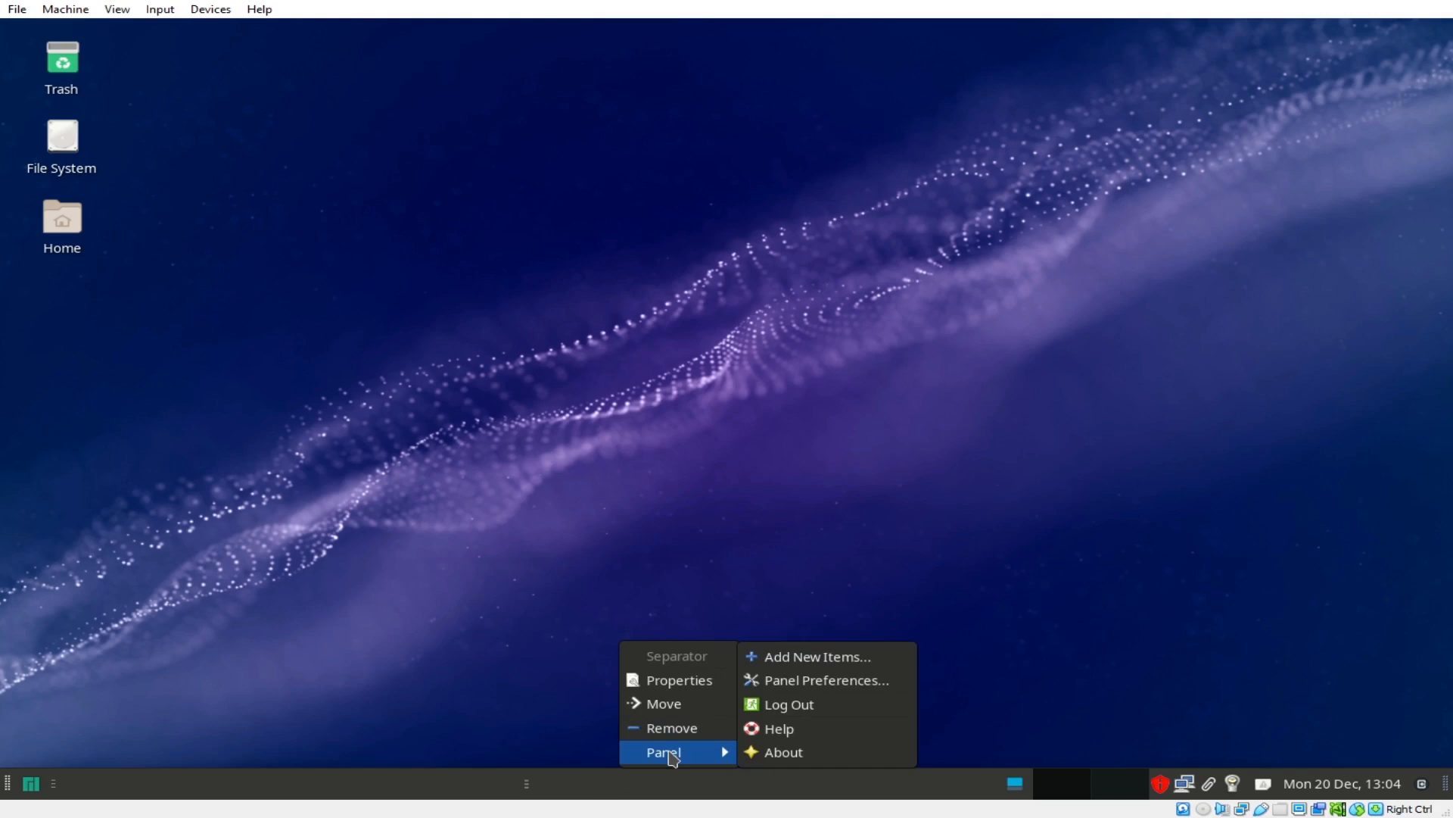
pyautogui.click(664, 704)
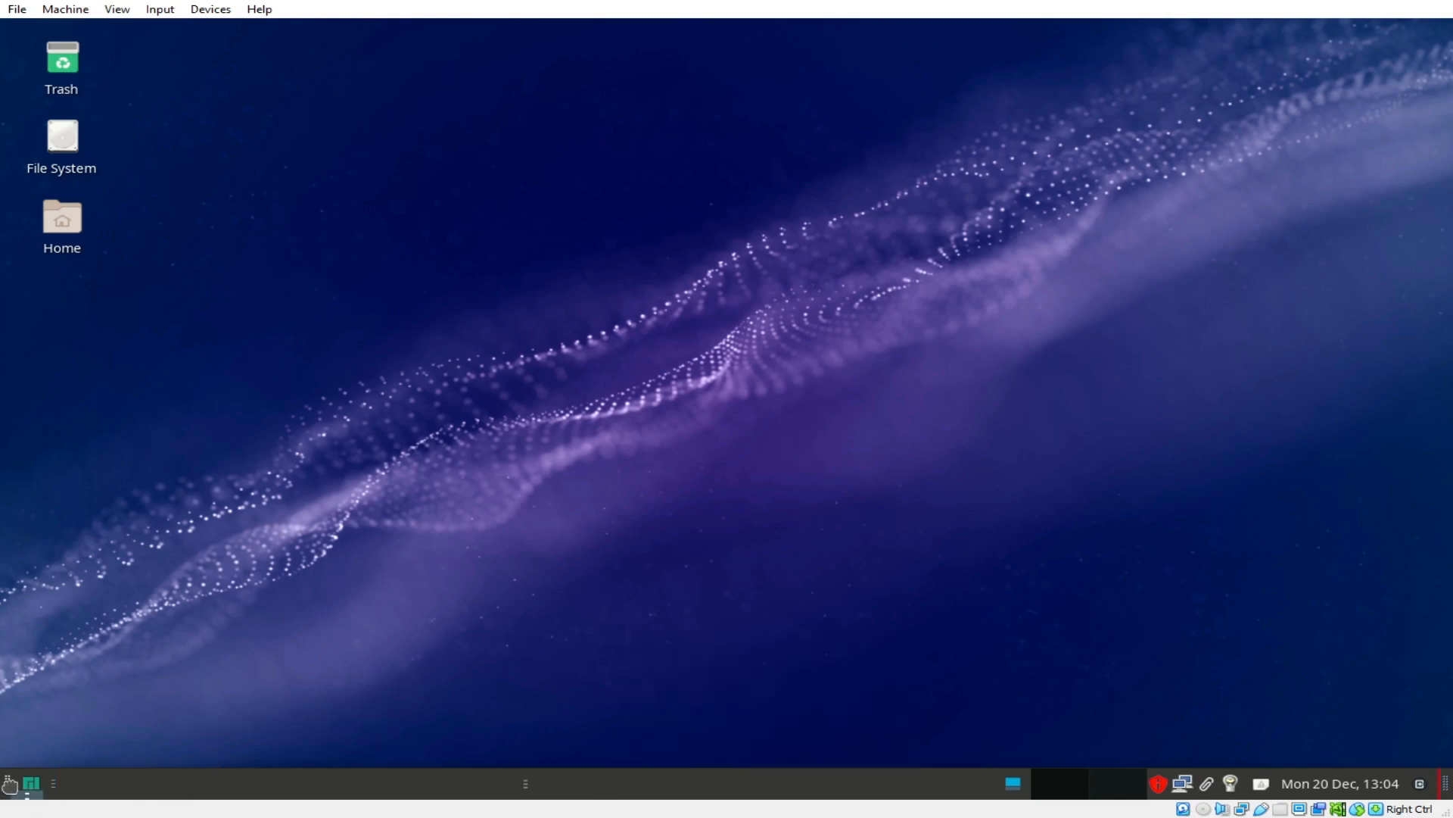
pyautogui.click(30, 699)
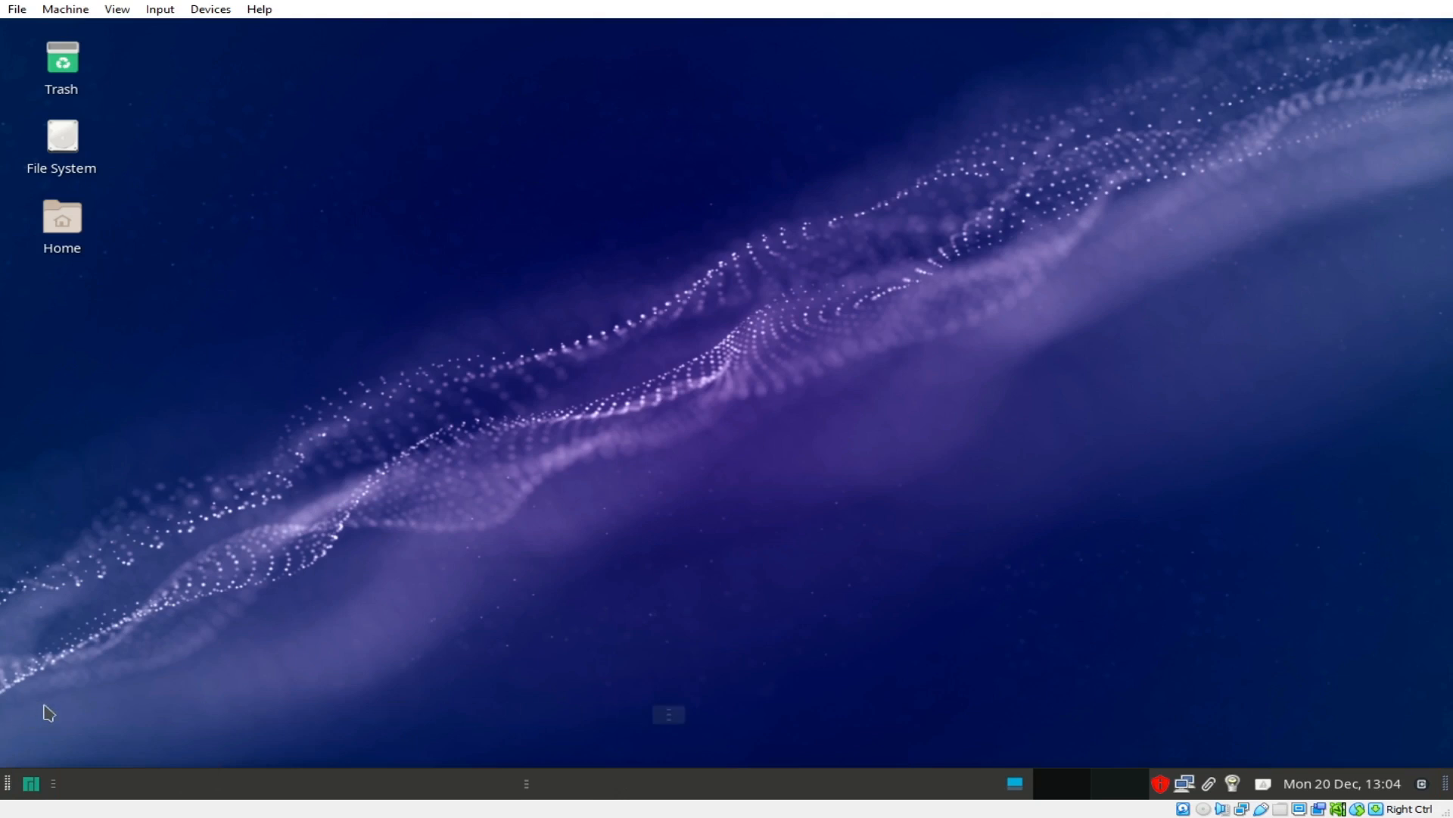
# Step: Reopen the separator's context menu and bring up its Panel submenu
pyautogui.rightClick(208, 789)
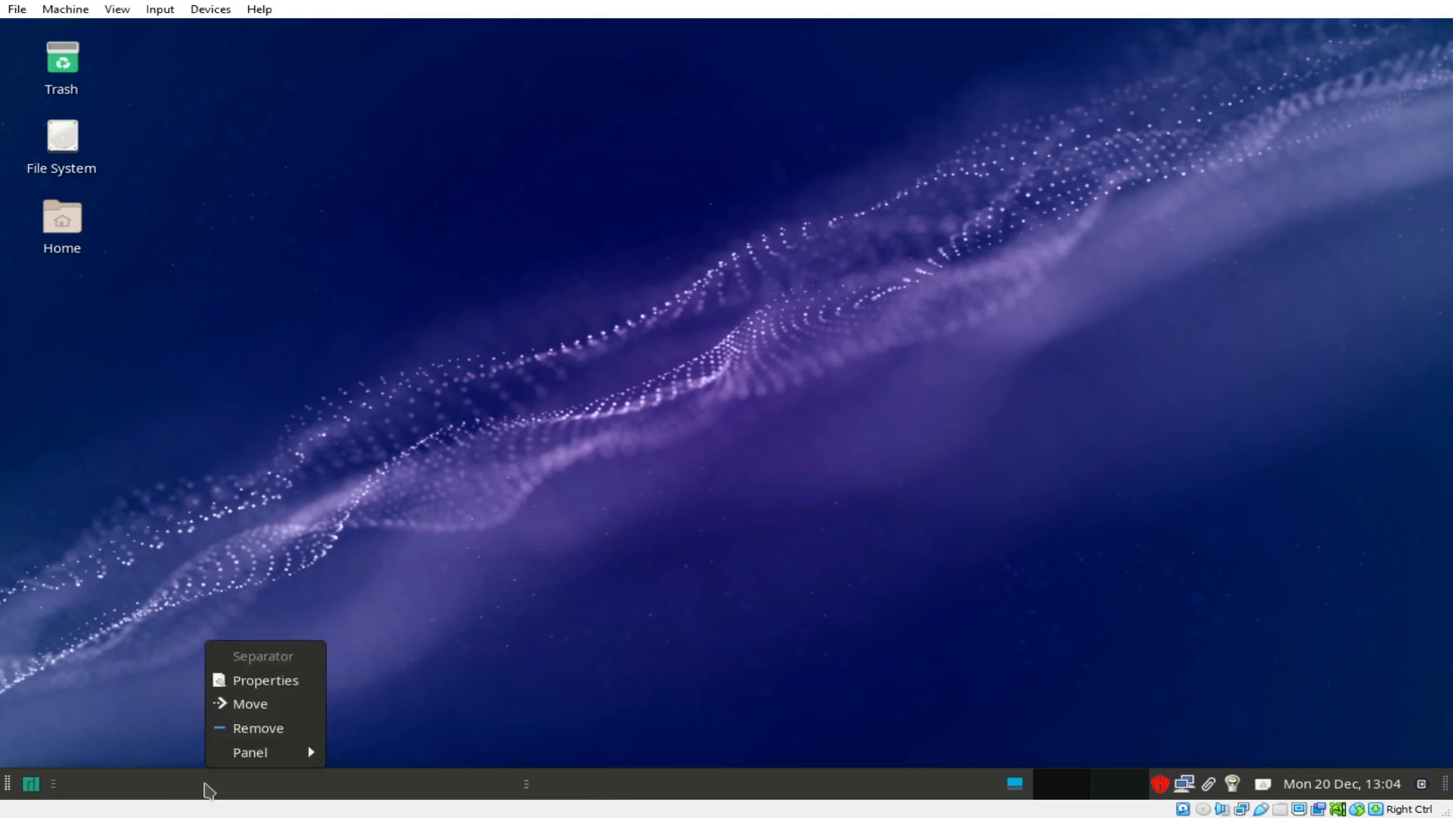
pyautogui.click(206, 780)
pyautogui.rightClick(234, 780)
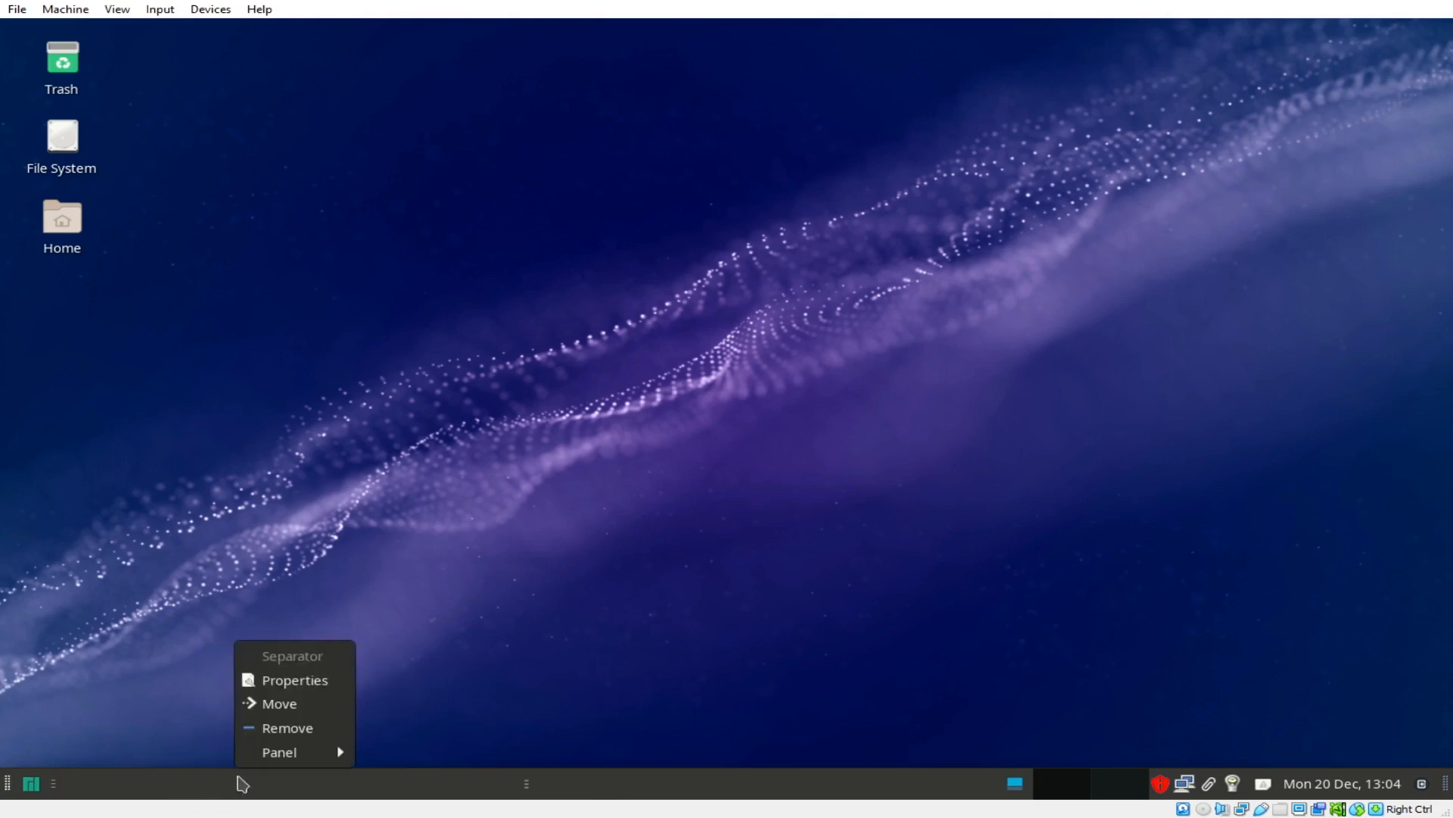
pyautogui.moveTo(281, 751)
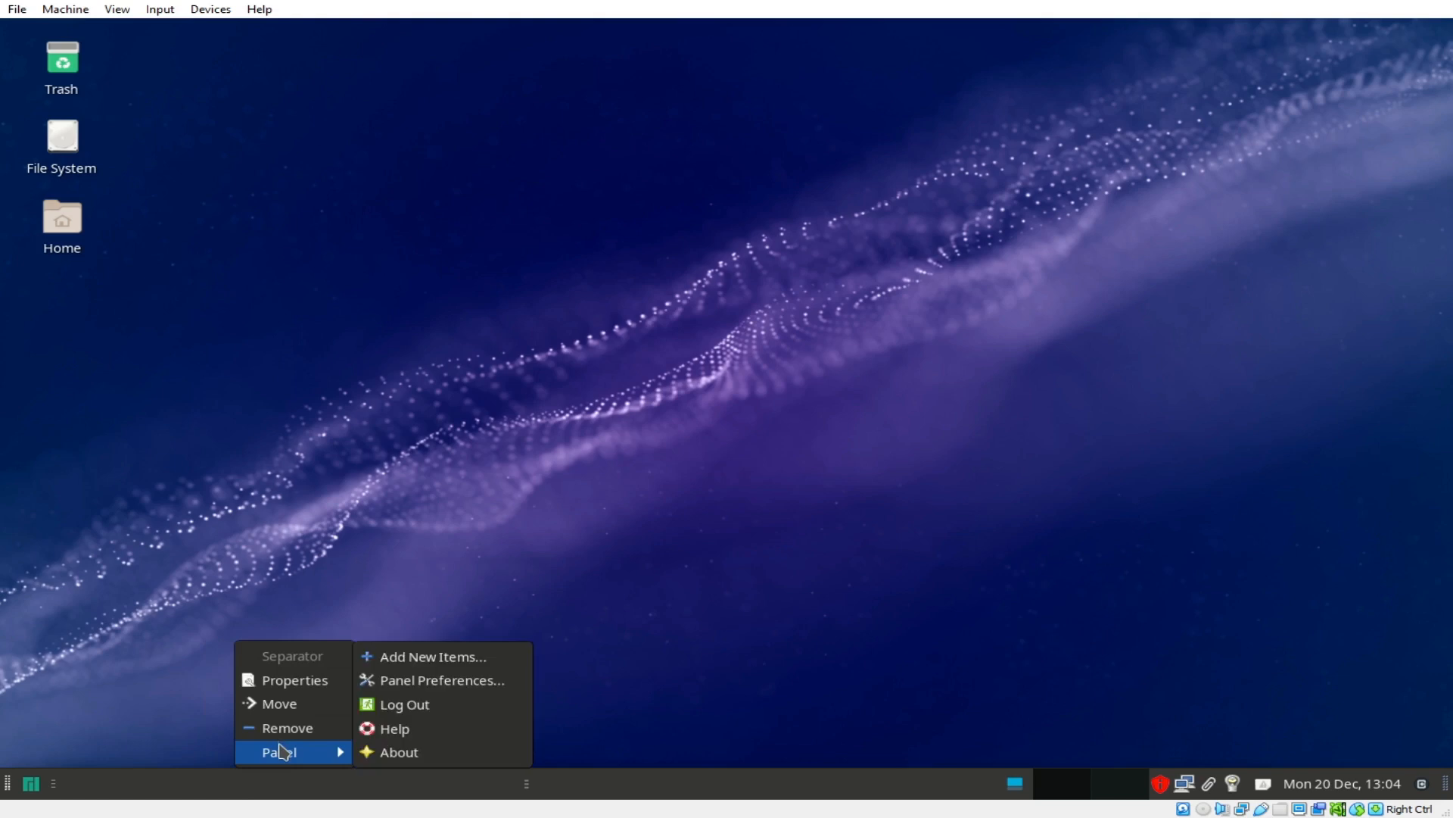
pyautogui.click(454, 681)
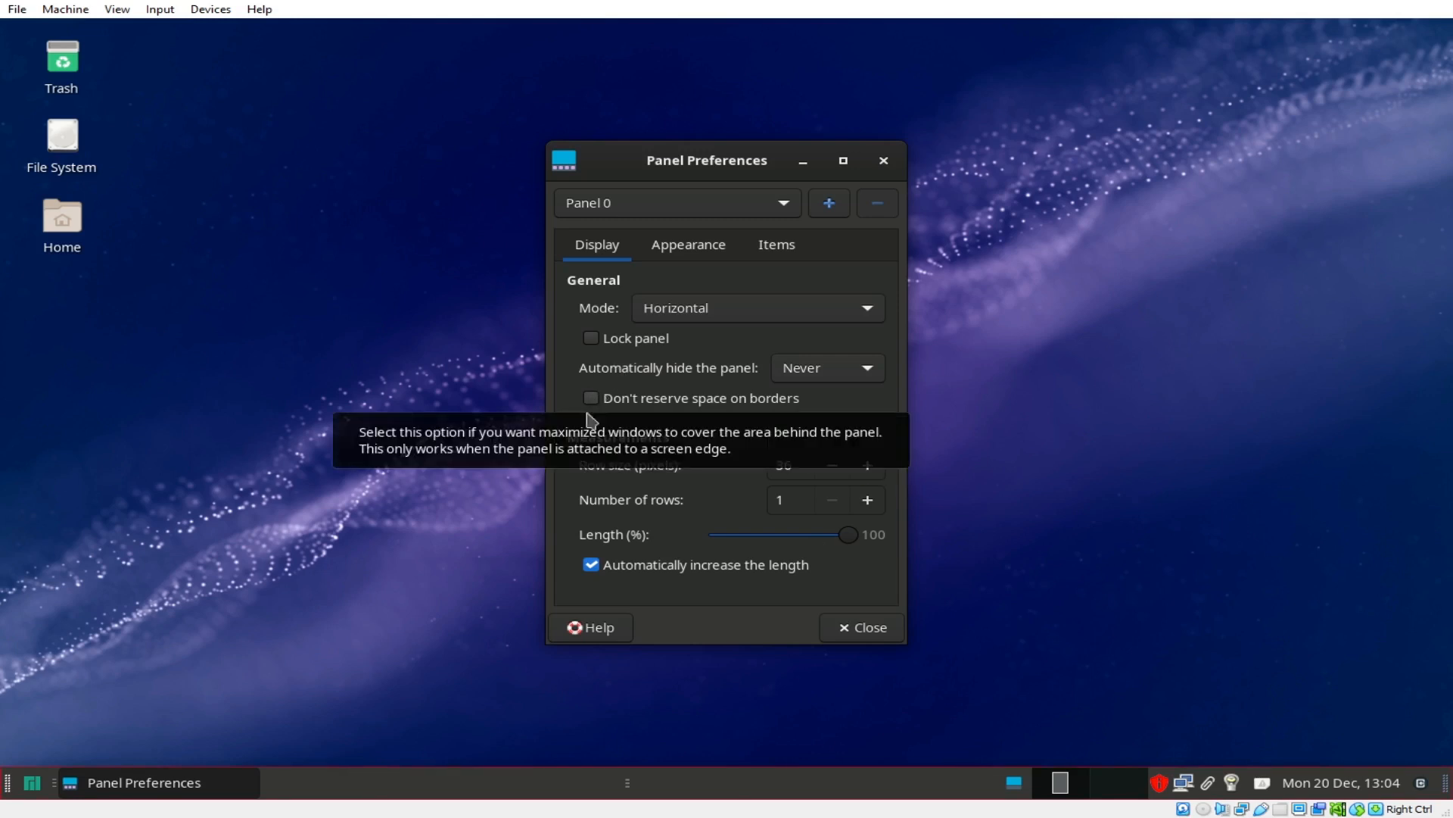
pyautogui.click(711, 256)
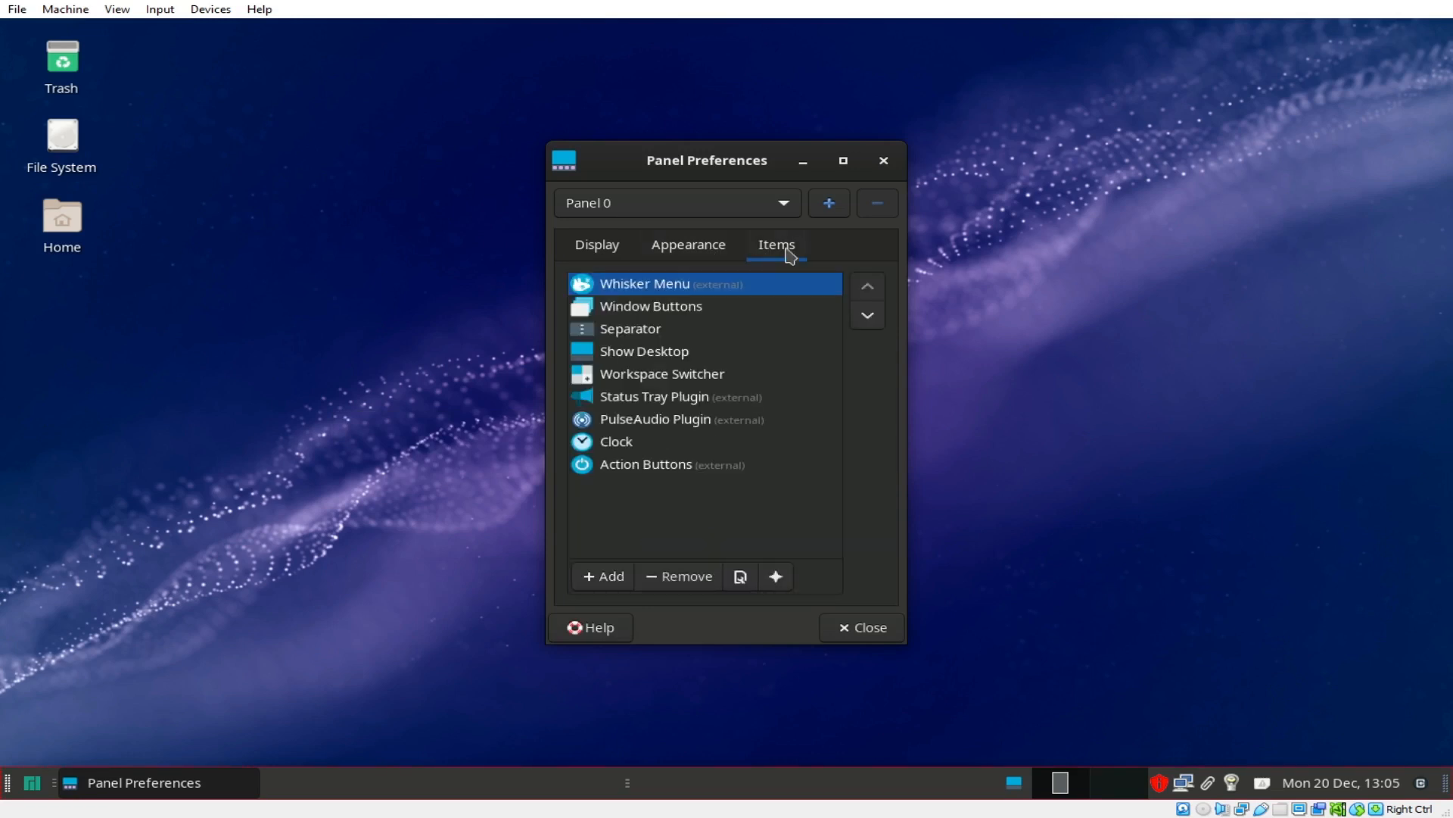
pyautogui.click(592, 247)
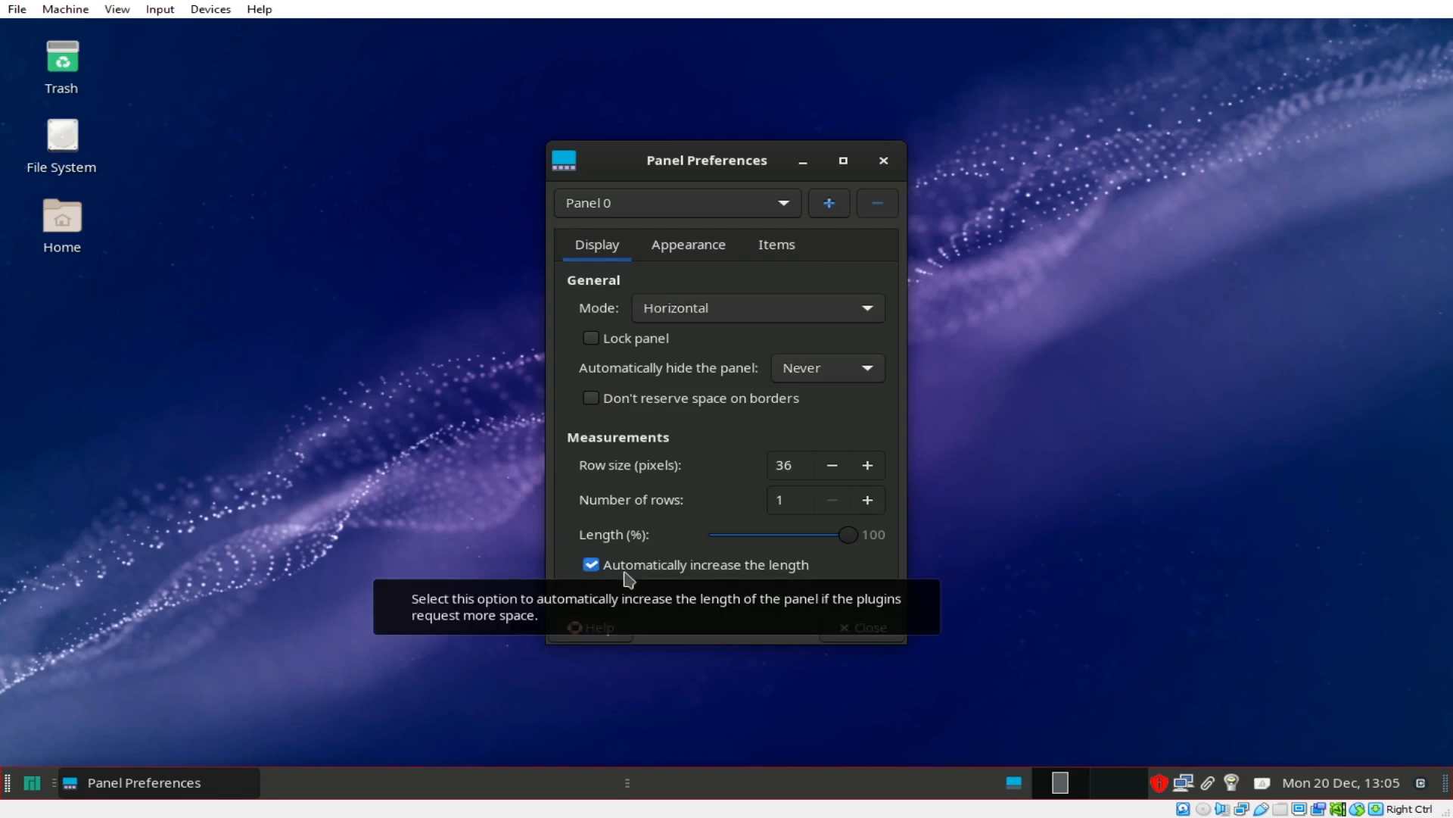
pyautogui.click(882, 640)
pyautogui.rightClick(735, 783)
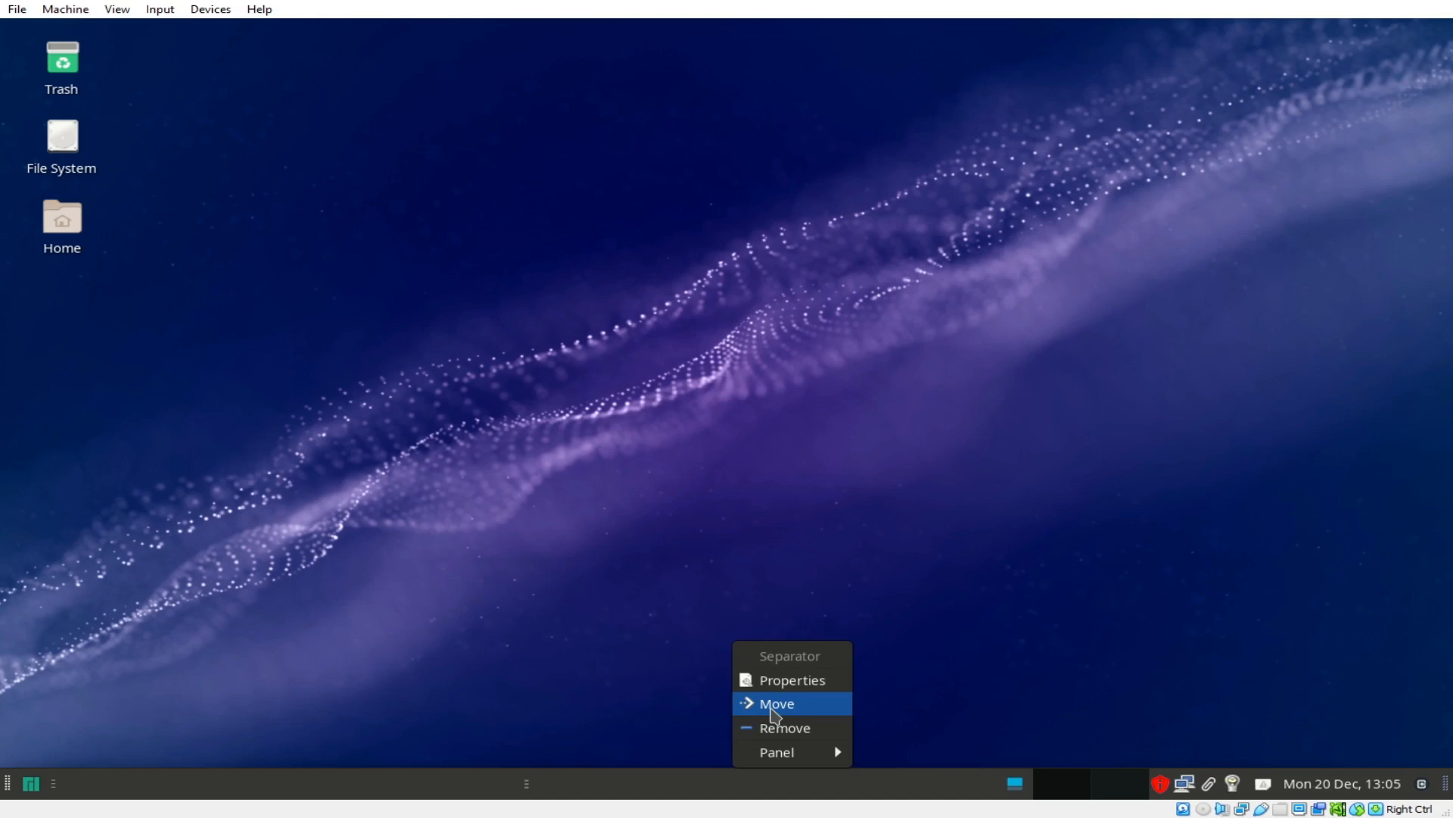
pyautogui.click(772, 704)
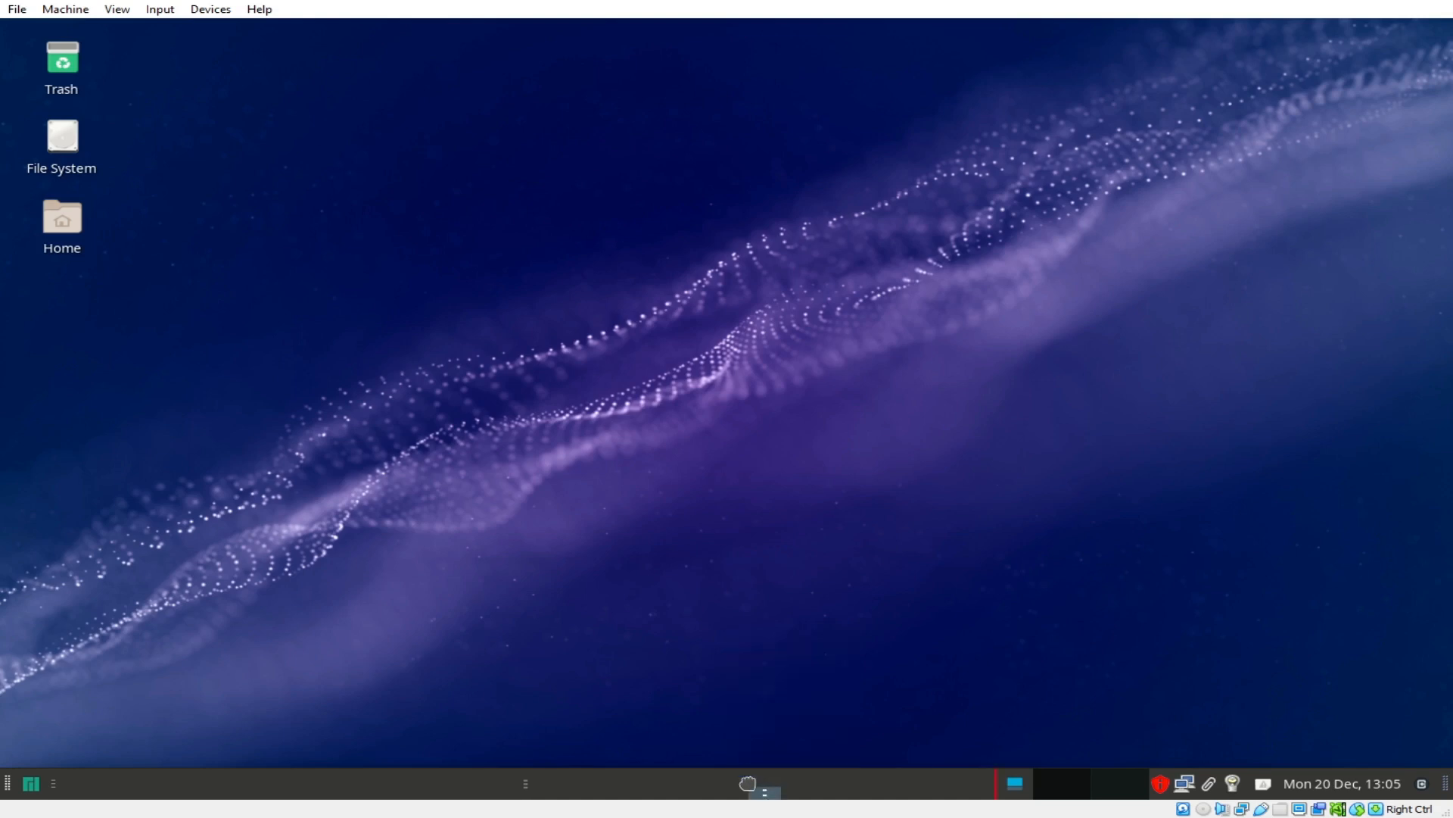
pyautogui.click(749, 785)
pyautogui.rightClick(752, 787)
pyautogui.click(764, 705)
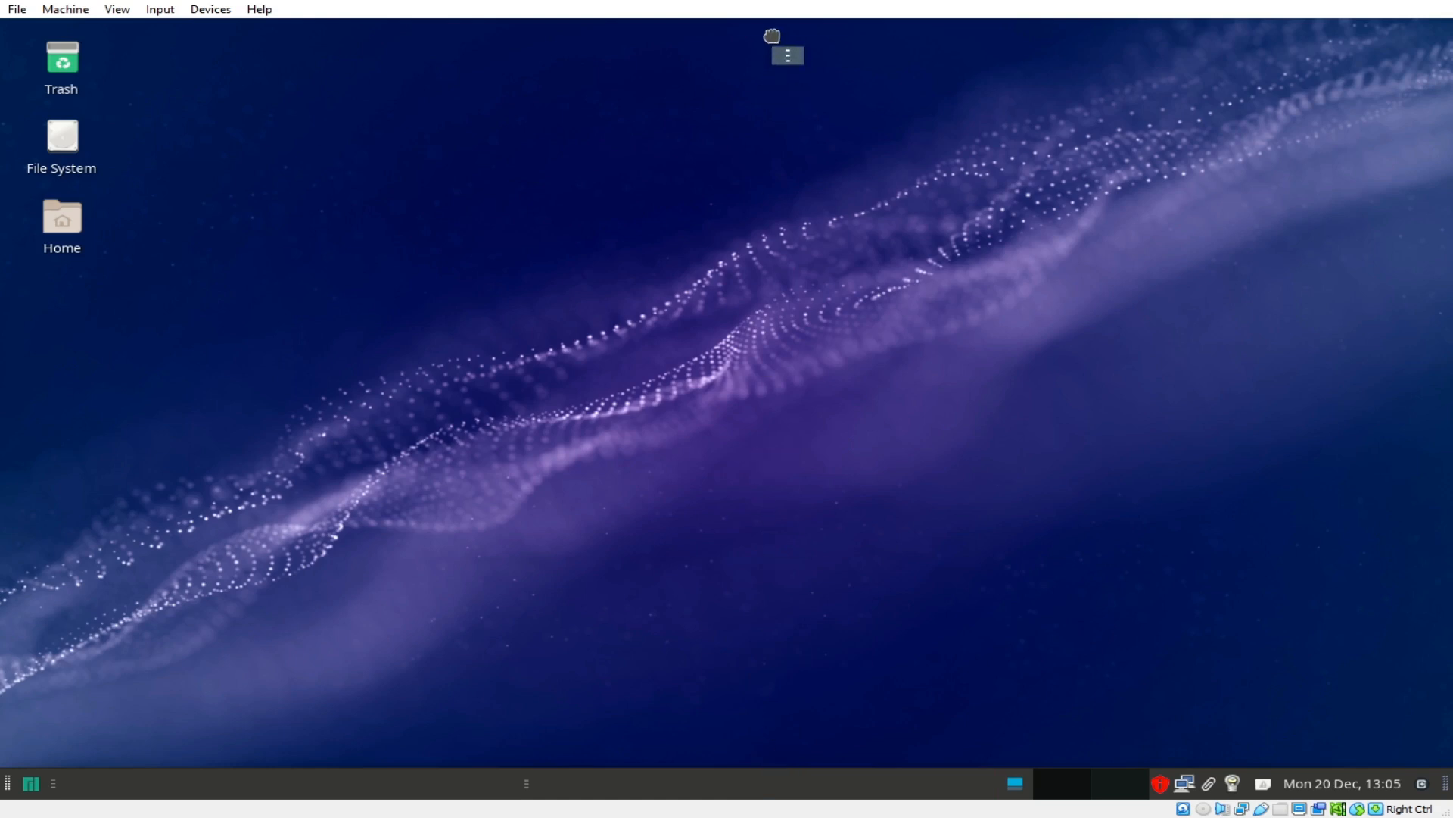
pyautogui.click(773, 23)
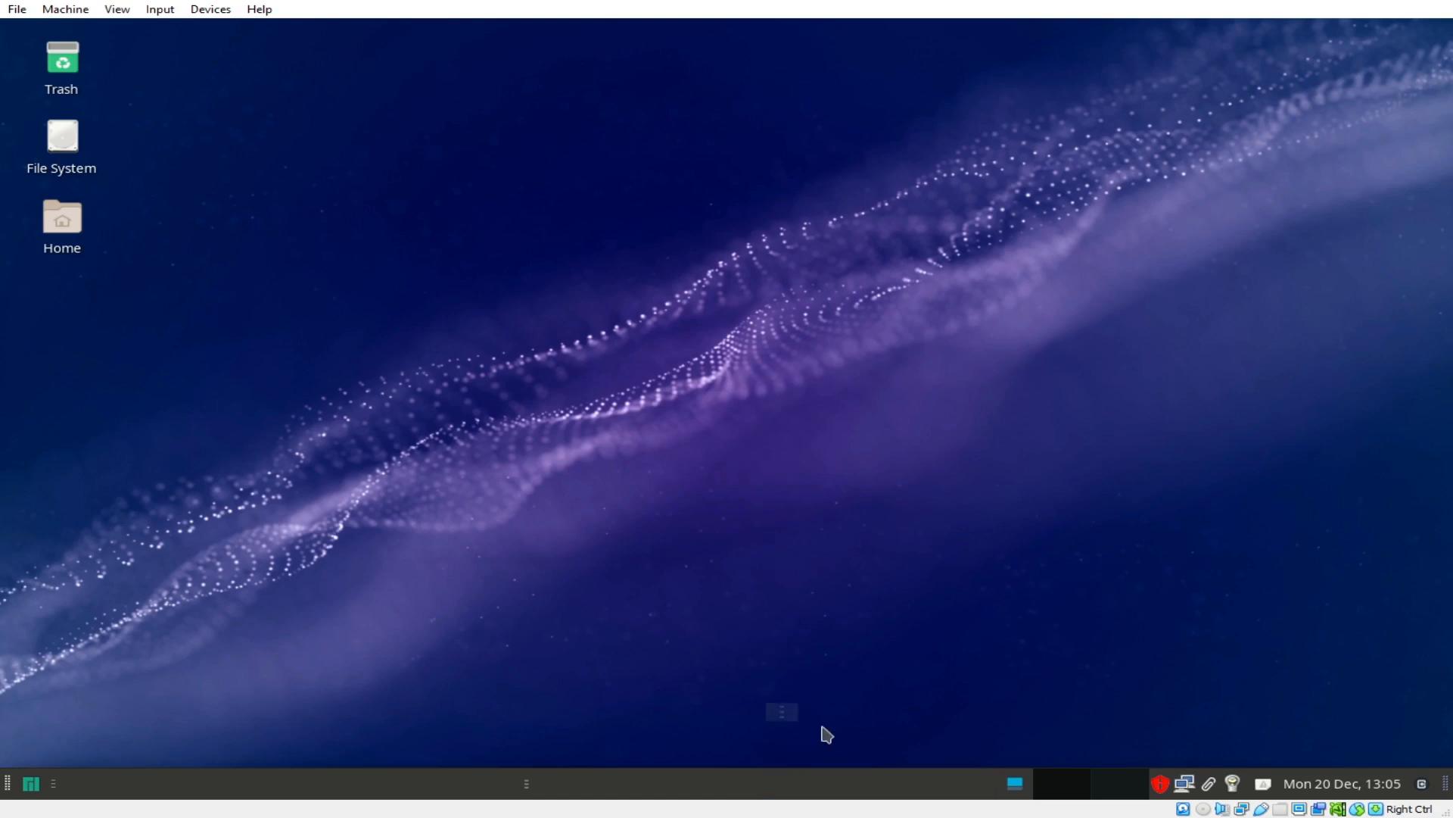
pyautogui.click(6, 784)
pyautogui.rightClick(685, 780)
pyautogui.moveTo(721, 754)
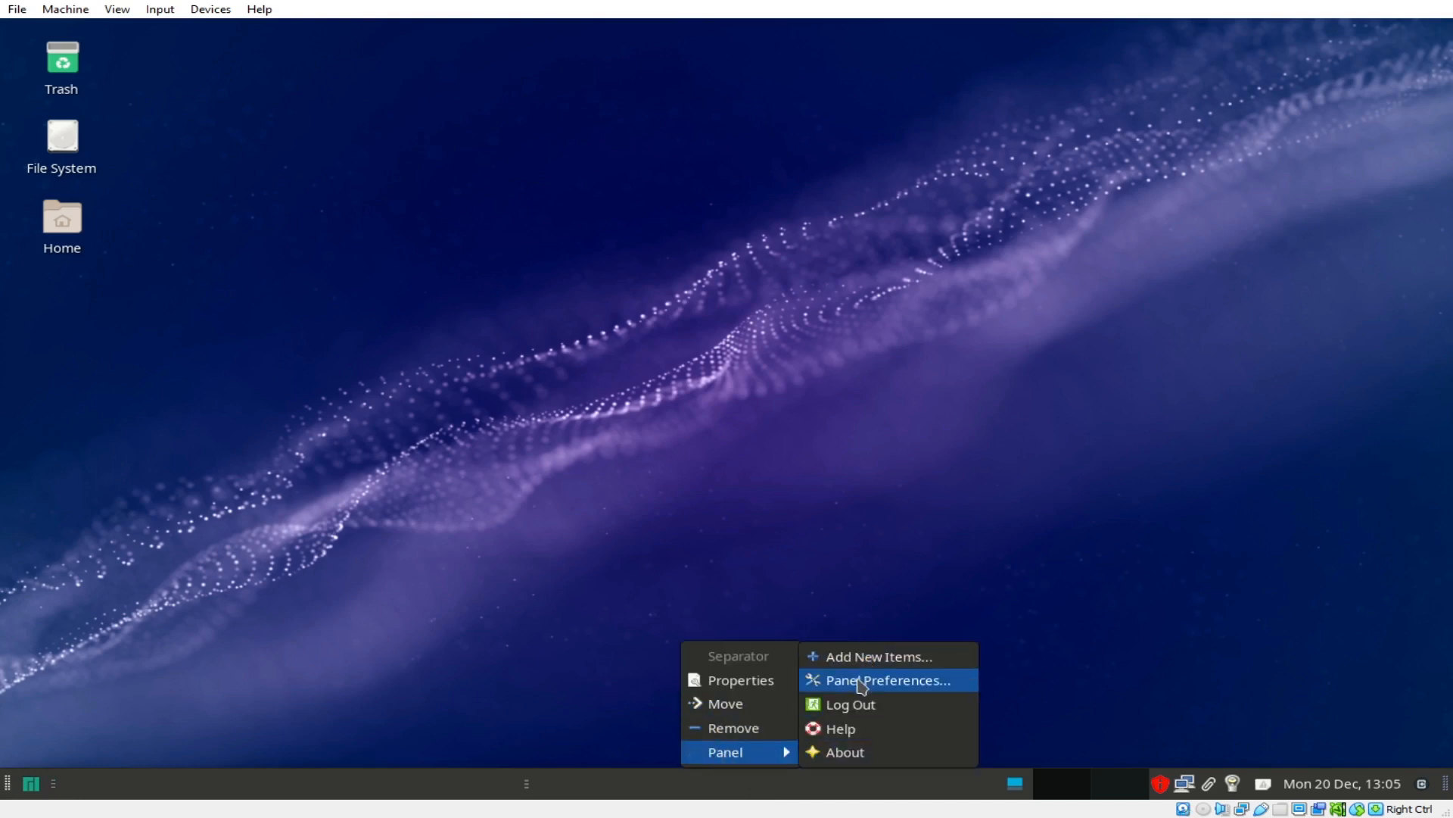
# Step: Drag the panel by its handle from the bottom edge to the top, then reopen its Panel submenu
pyautogui.click(1360, 676)
pyautogui.click(1447, 782)
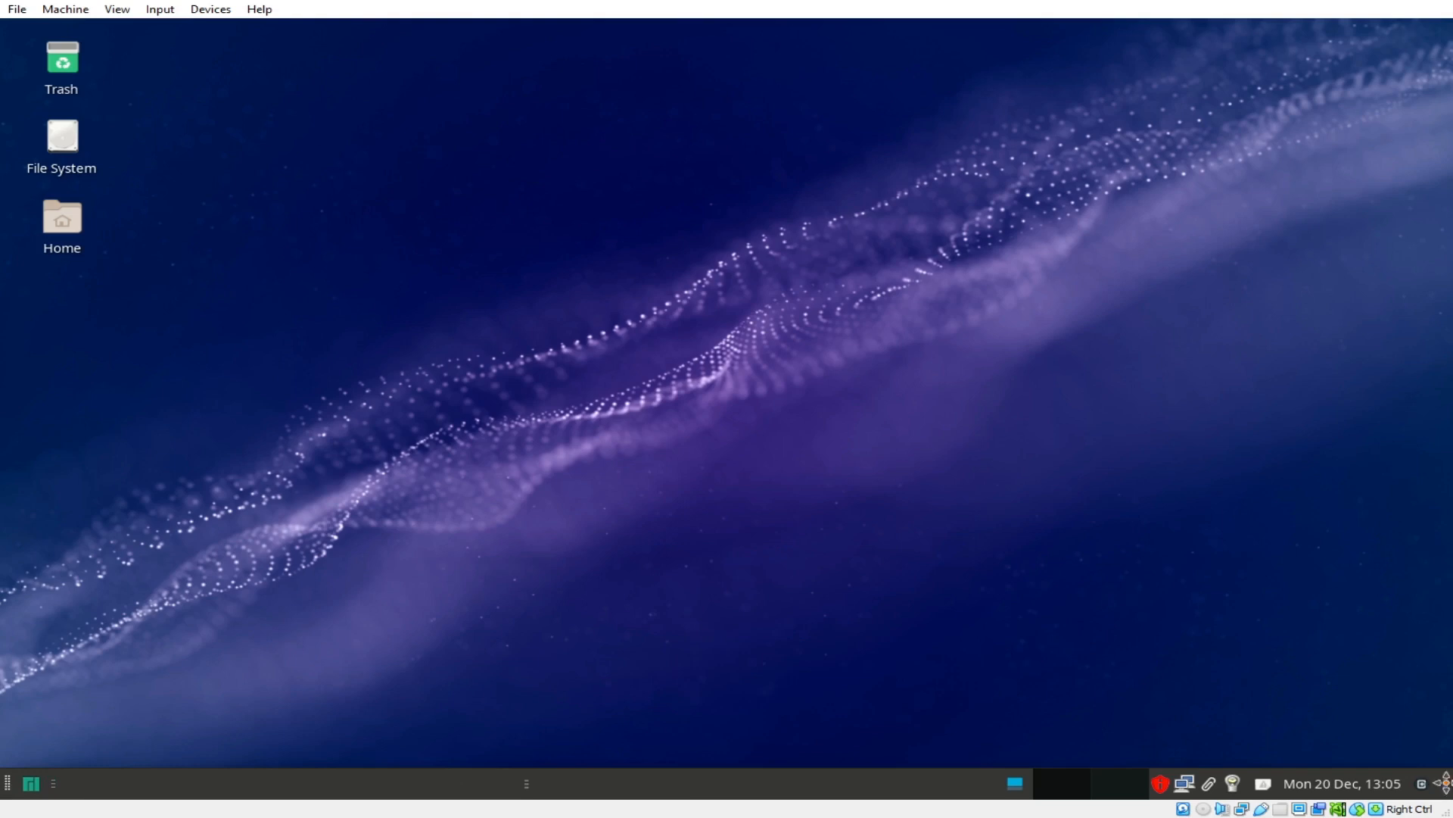
pyautogui.moveTo(1447, 783)
pyautogui.mouseDown()
pyautogui.moveTo(1442, 731)
pyautogui.moveTo(1442, 782)
pyautogui.mouseUp()
pyautogui.moveTo(7, 783); pyautogui.dragTo(117, 35)
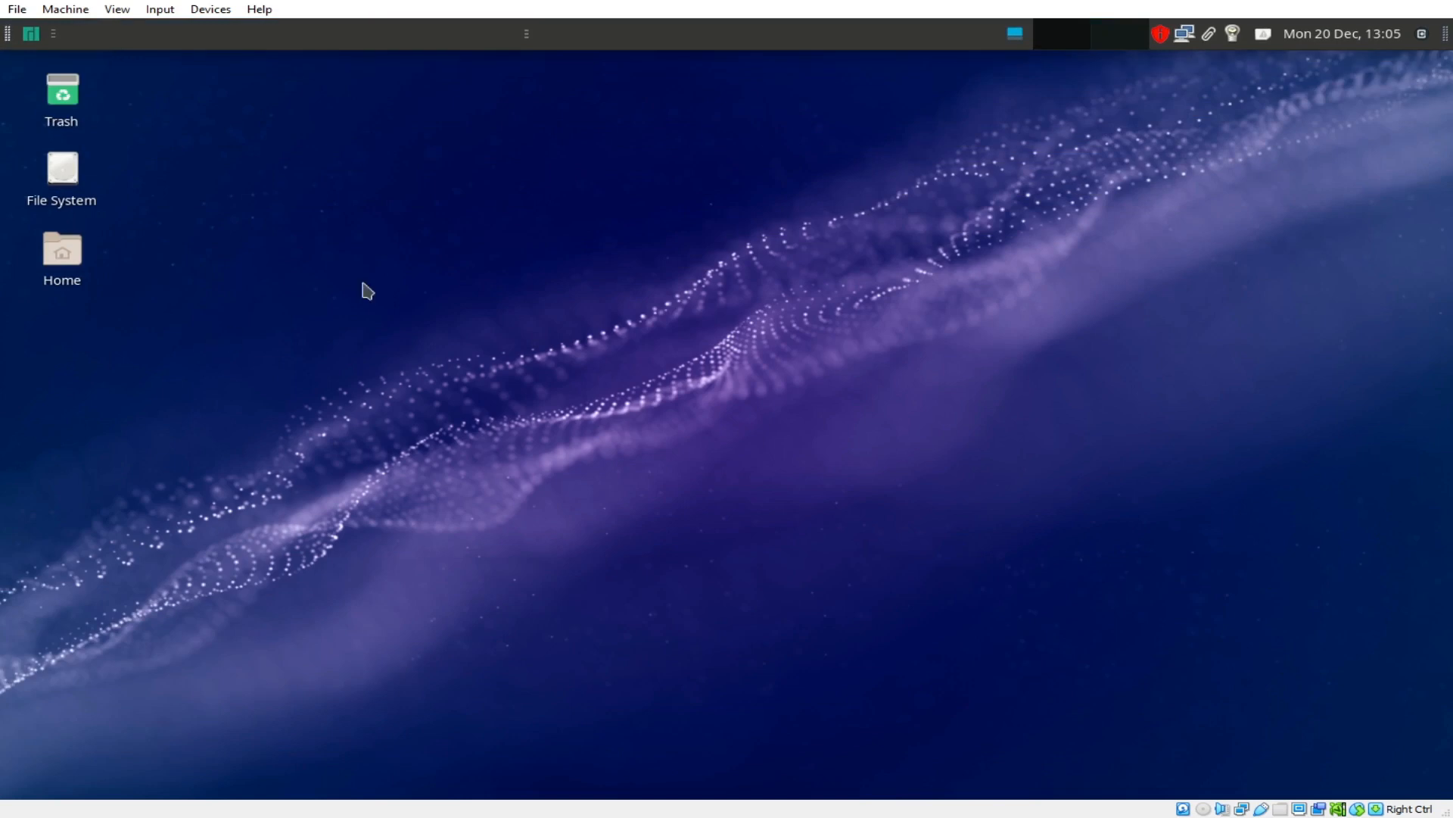
pyautogui.rightClick(445, 34)
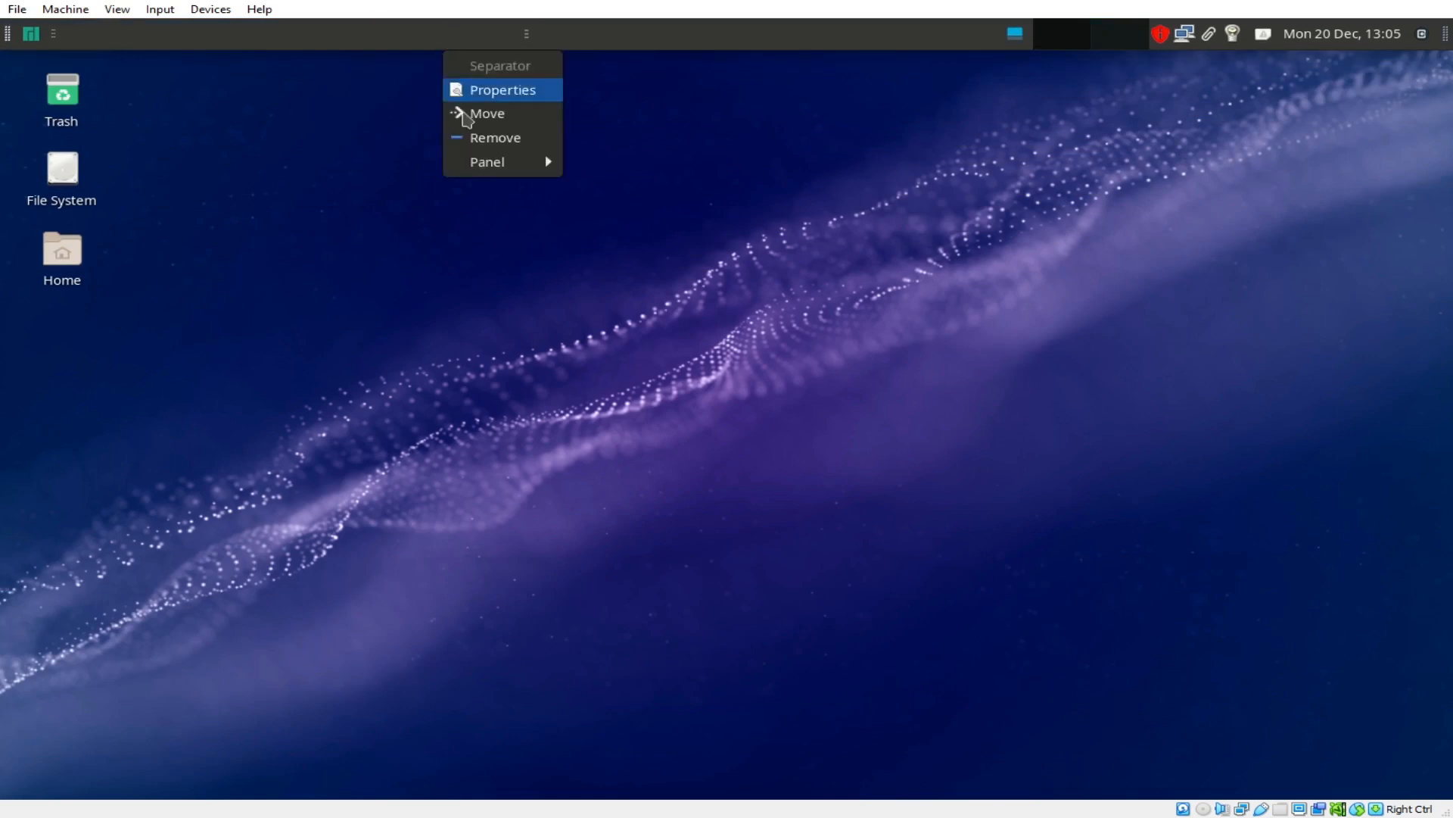
pyautogui.moveTo(489, 162)
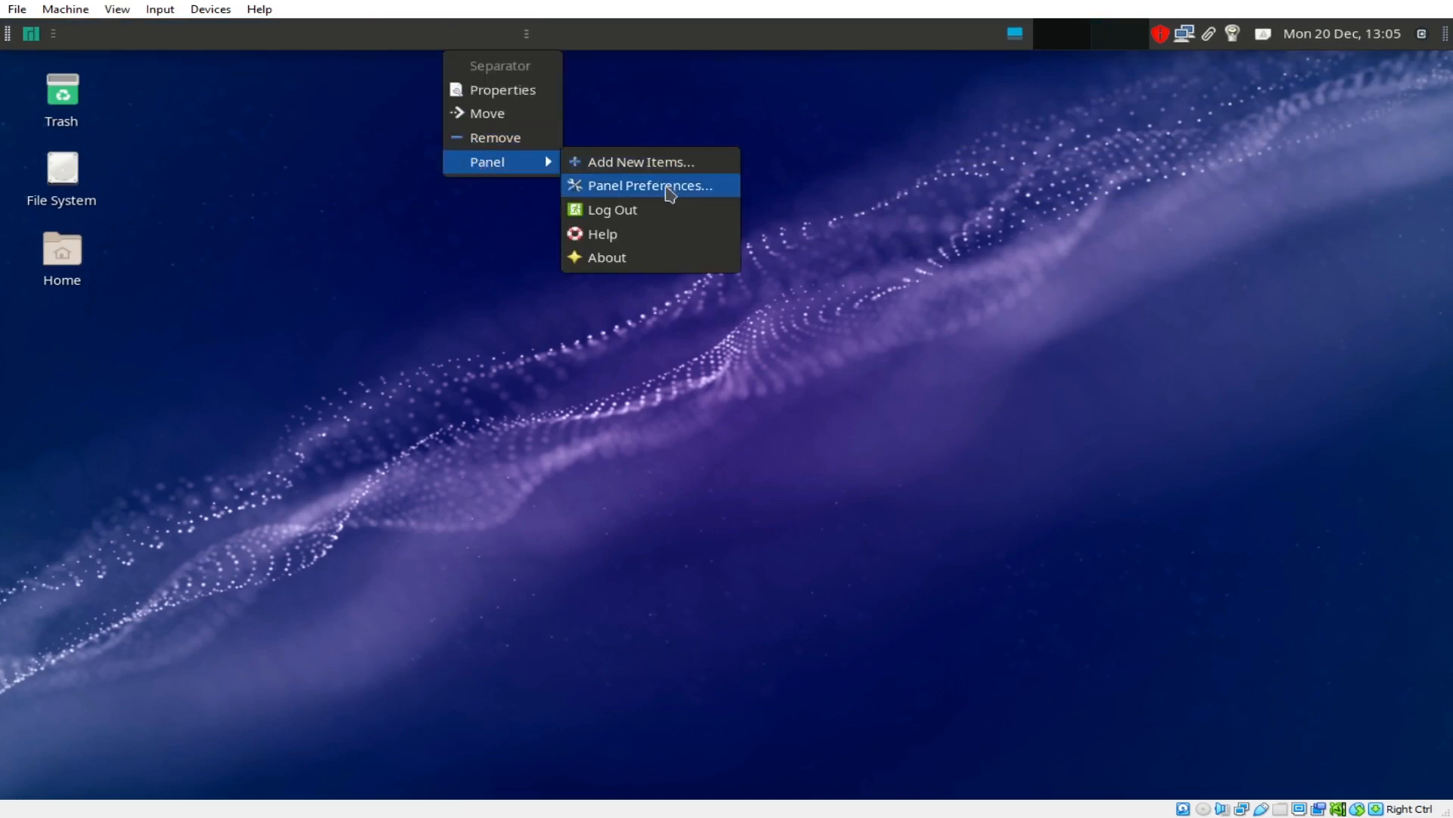
# Step: Leave Lock panel ticked for Panel 0 in Panel Preferences, then close the preferences
pyautogui.click(670, 194)
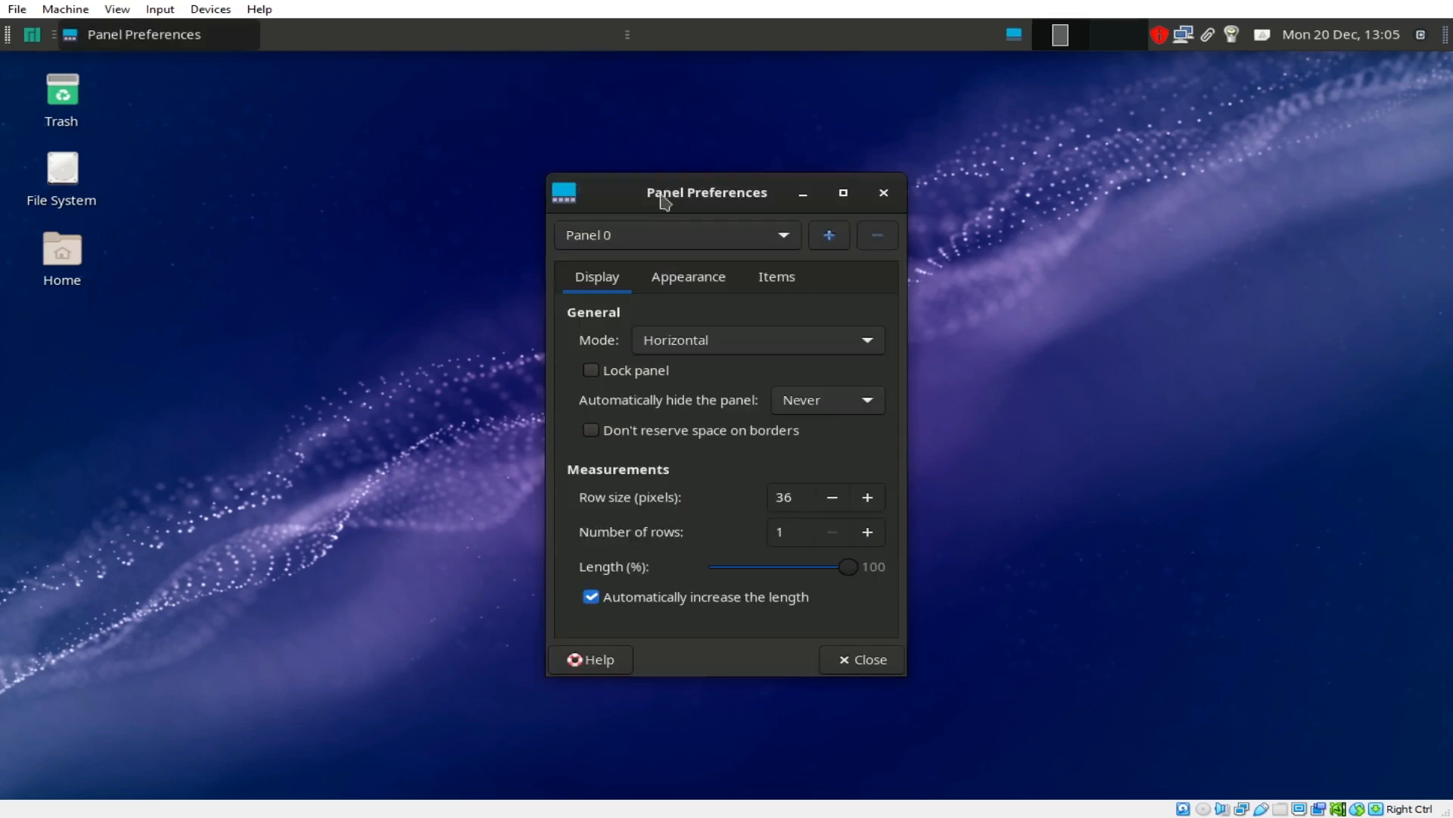
pyautogui.click(592, 371)
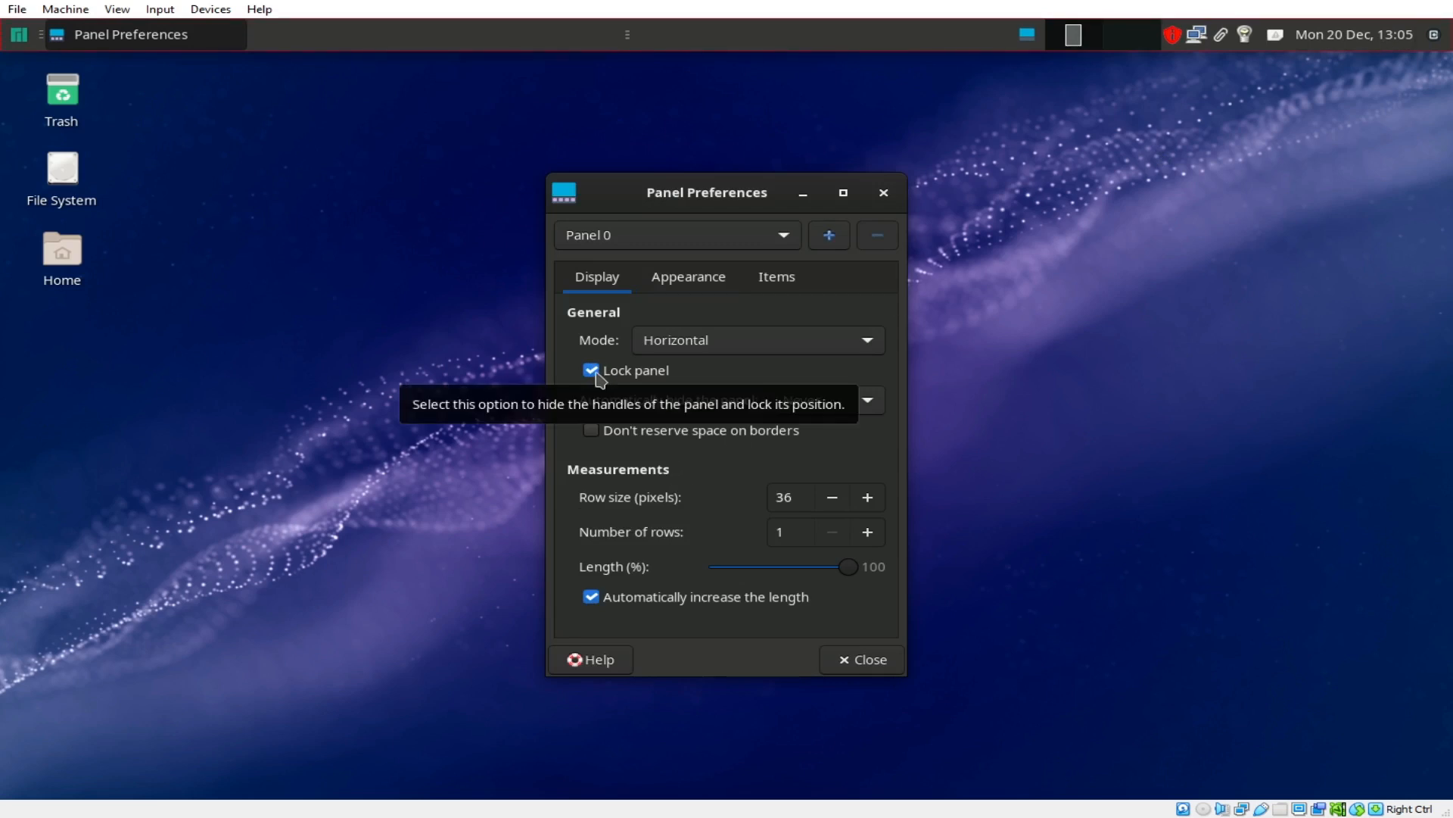
pyautogui.click(591, 371)
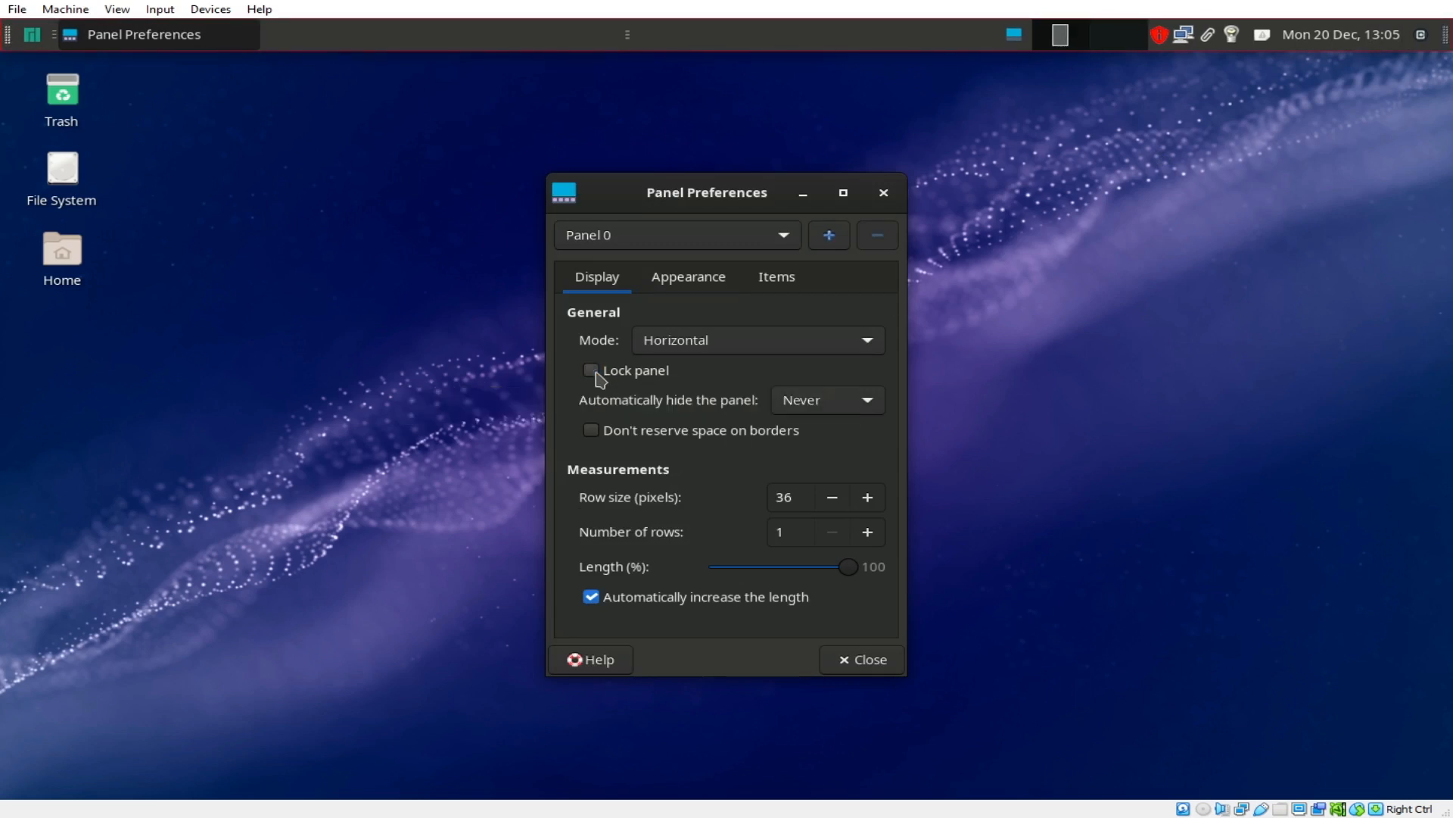
pyautogui.click(591, 370)
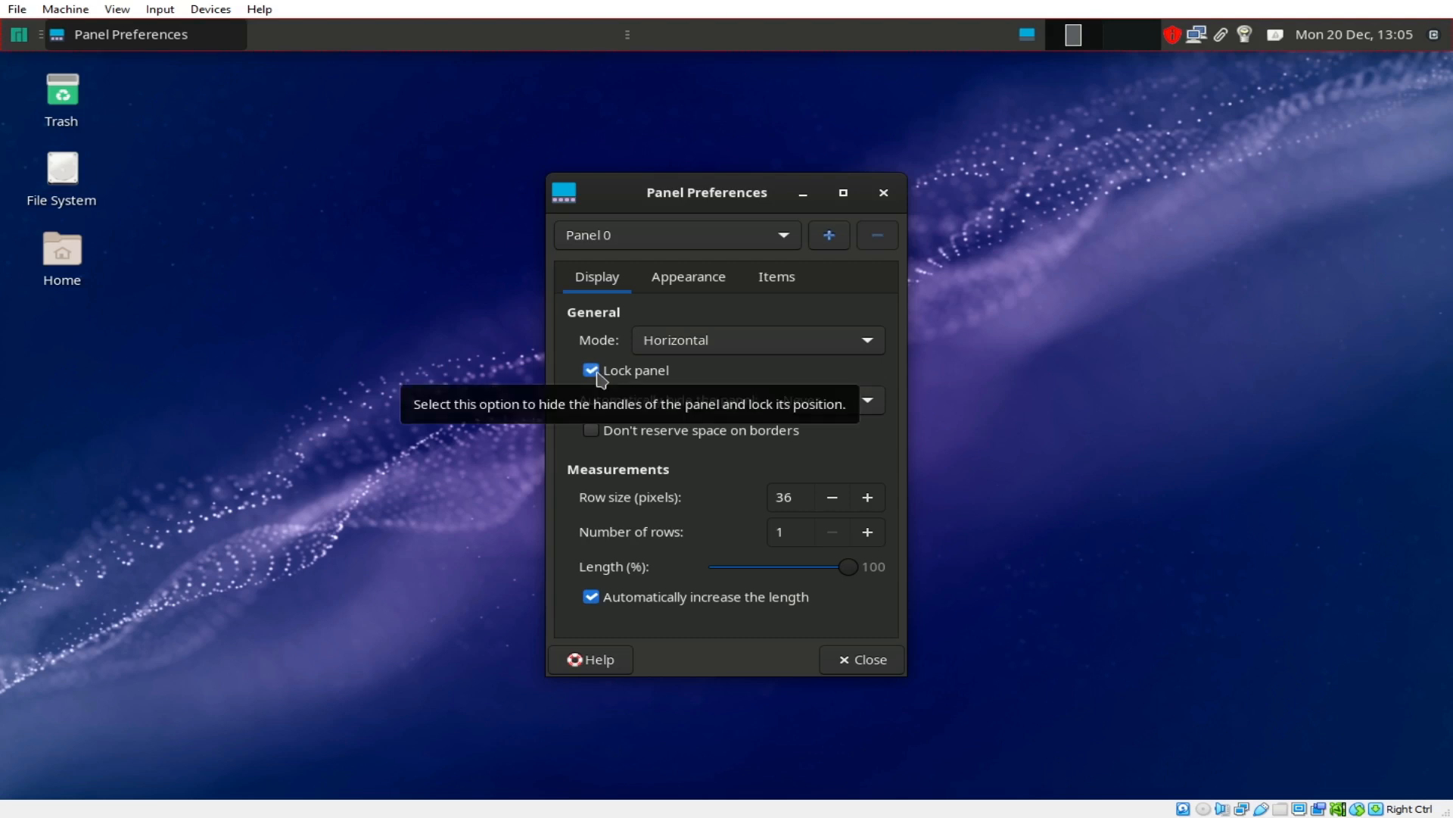
pyautogui.click(592, 371)
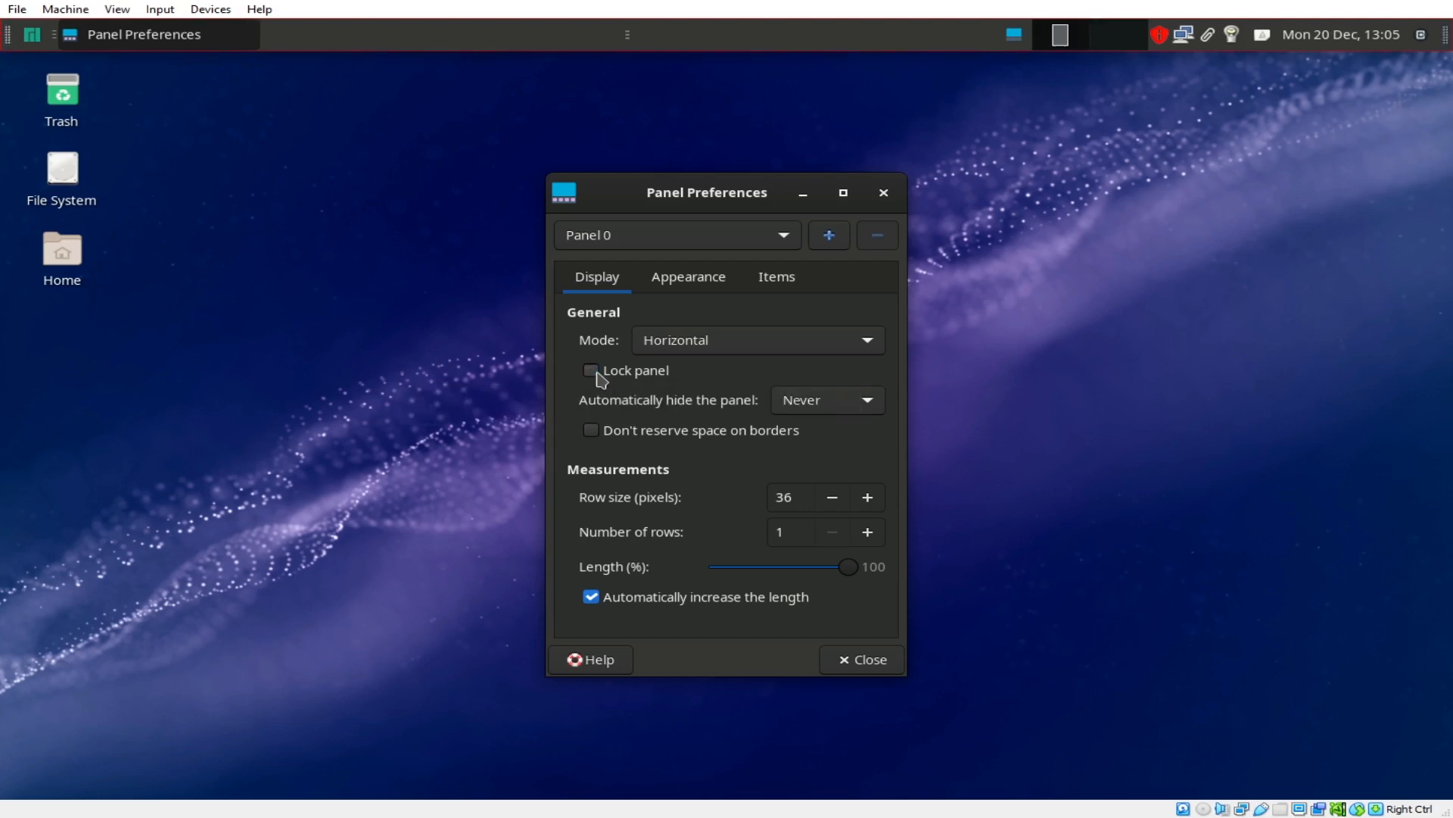
pyautogui.click(591, 370)
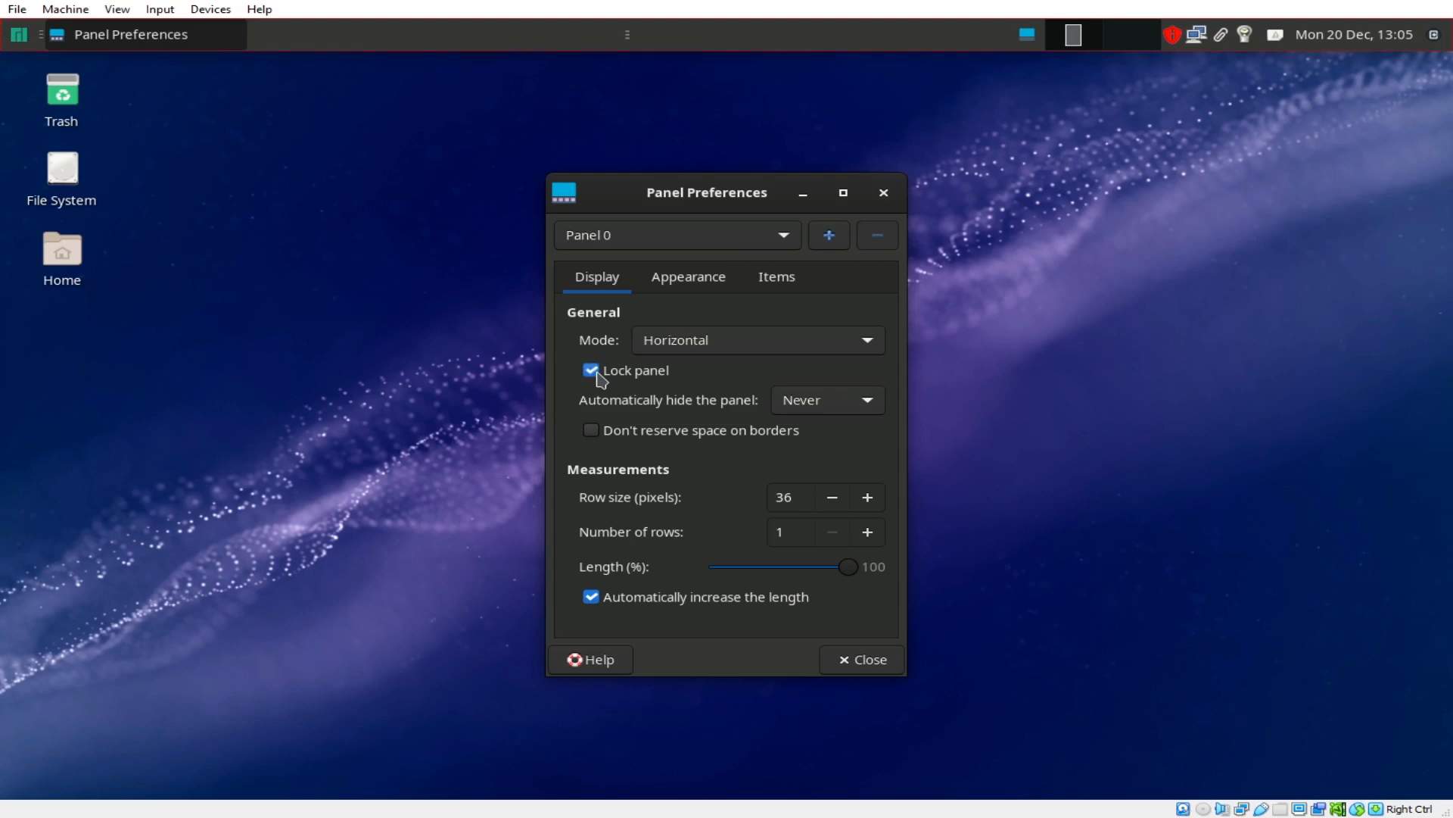
pyautogui.click(881, 664)
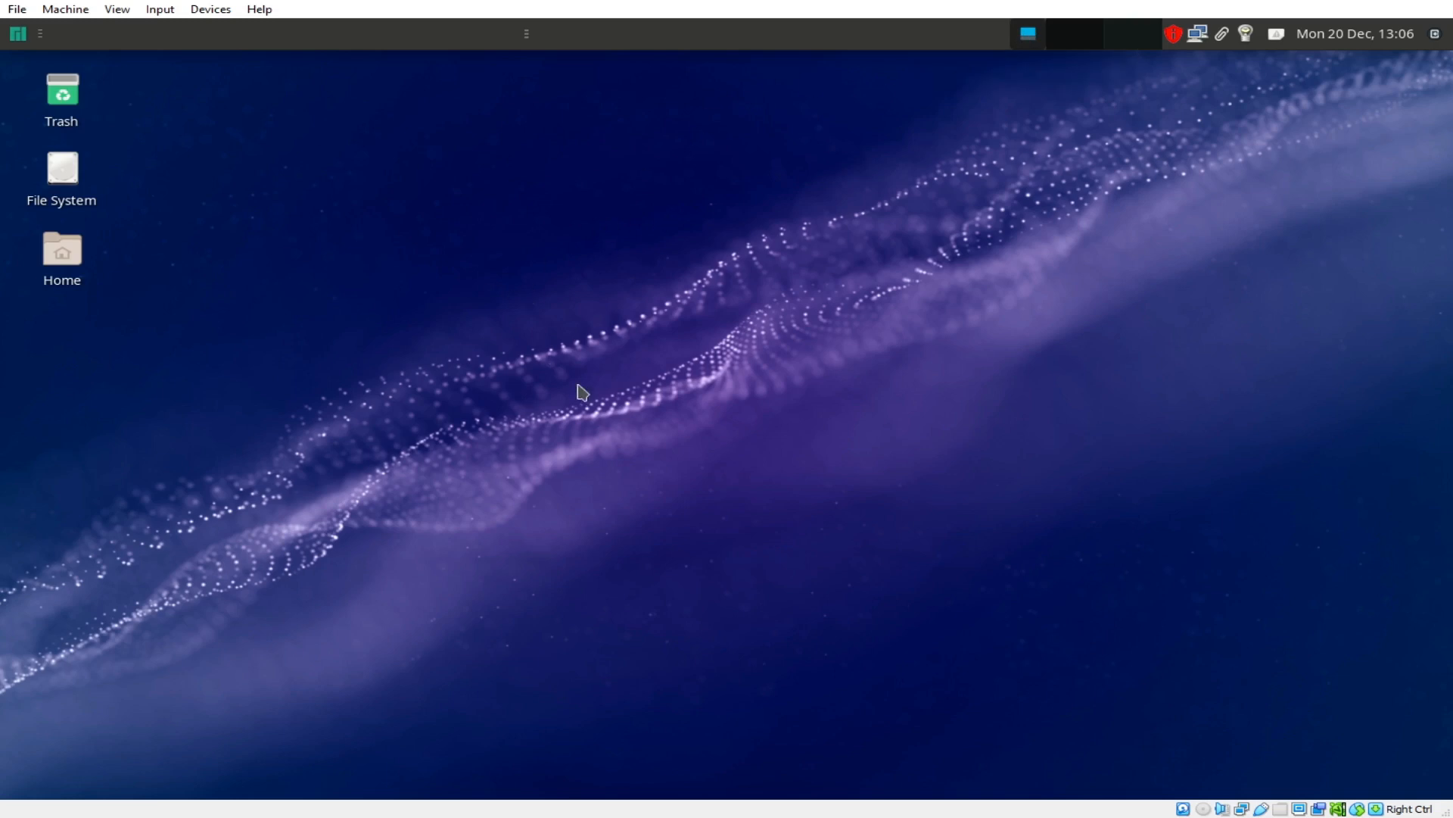
# Step: Open a terminal window from the desktop's right-click menu
pyautogui.rightClick(679, 219)
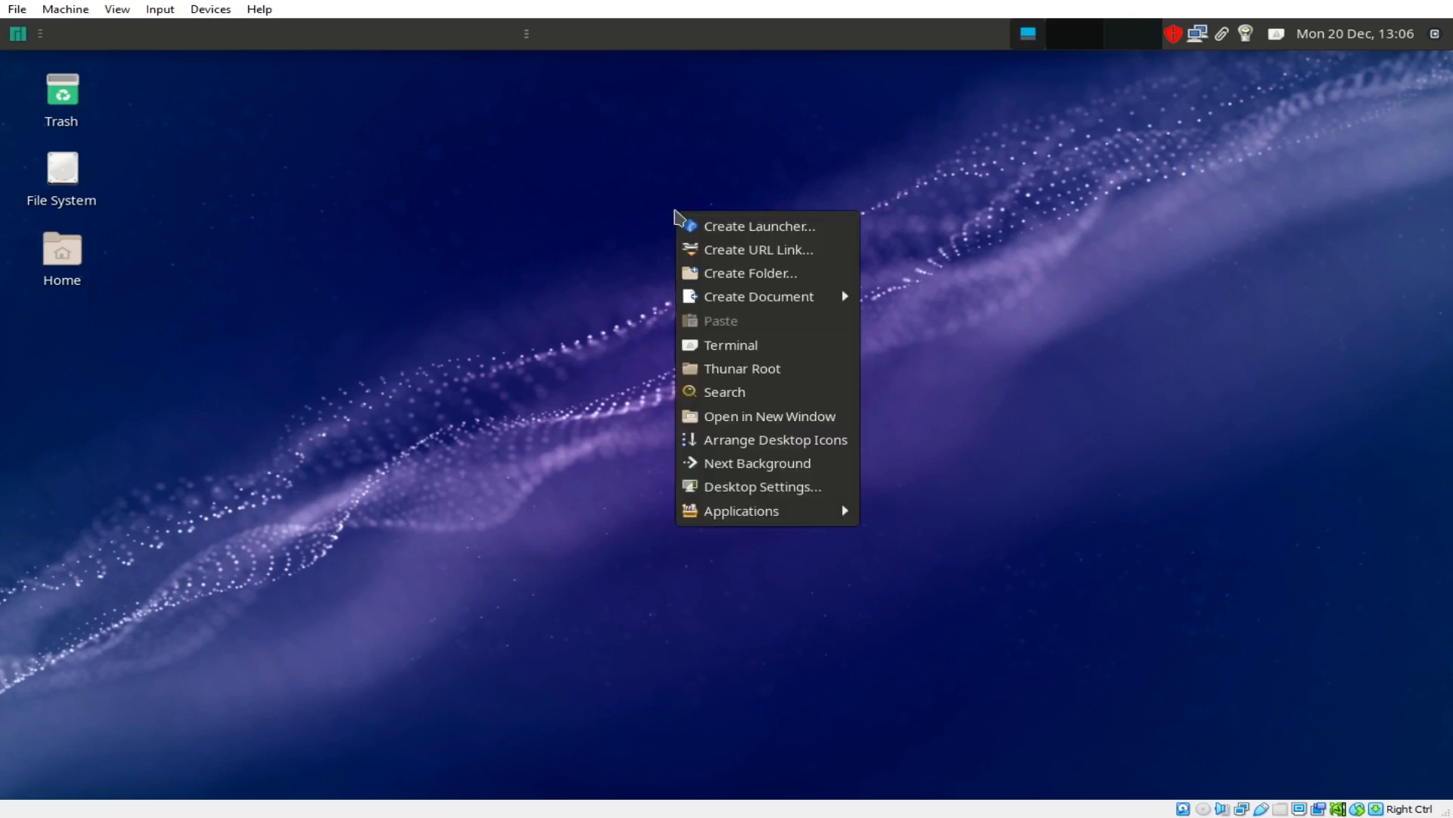
pyautogui.click(748, 352)
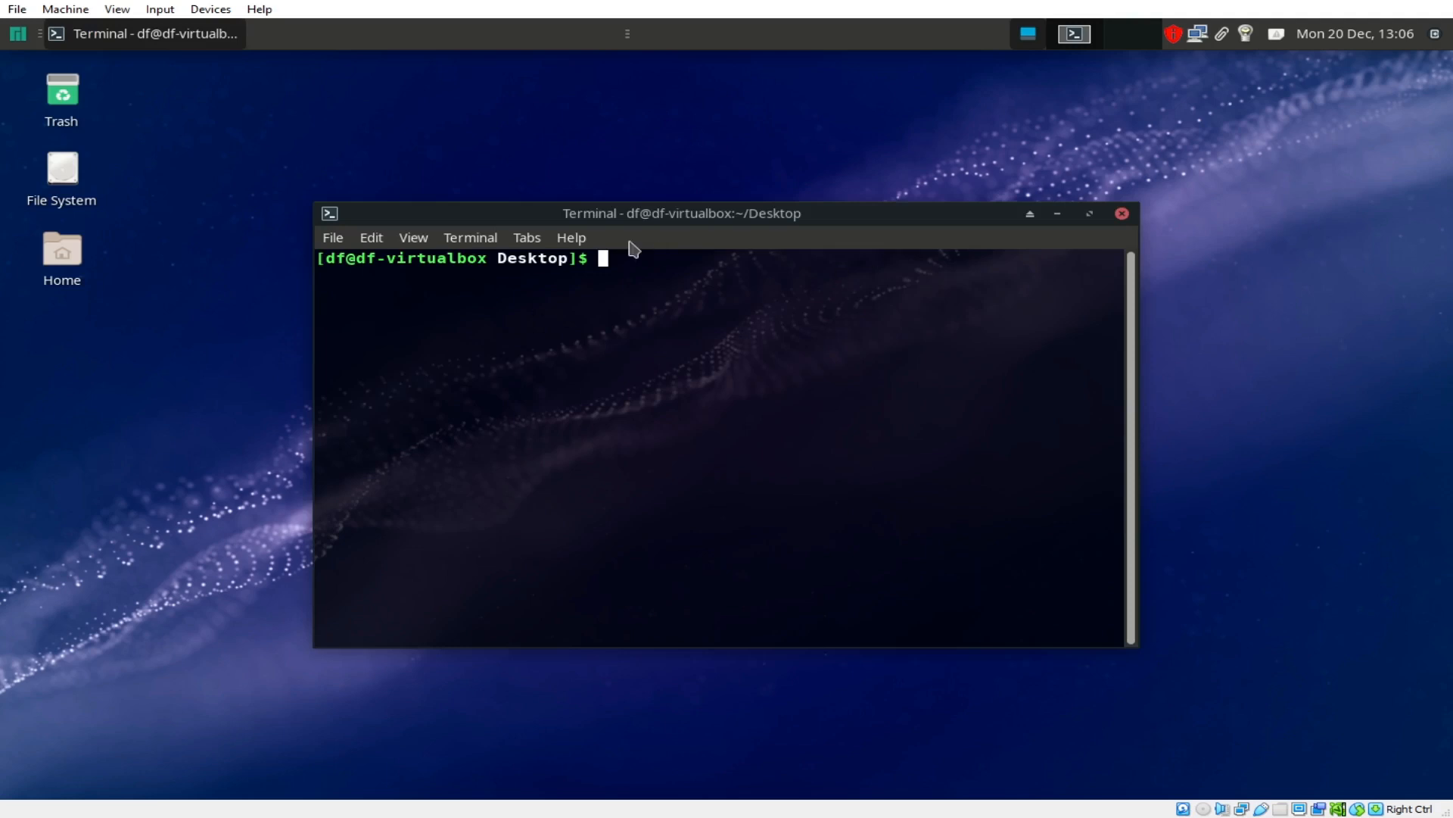
pyautogui.click(491, 239)
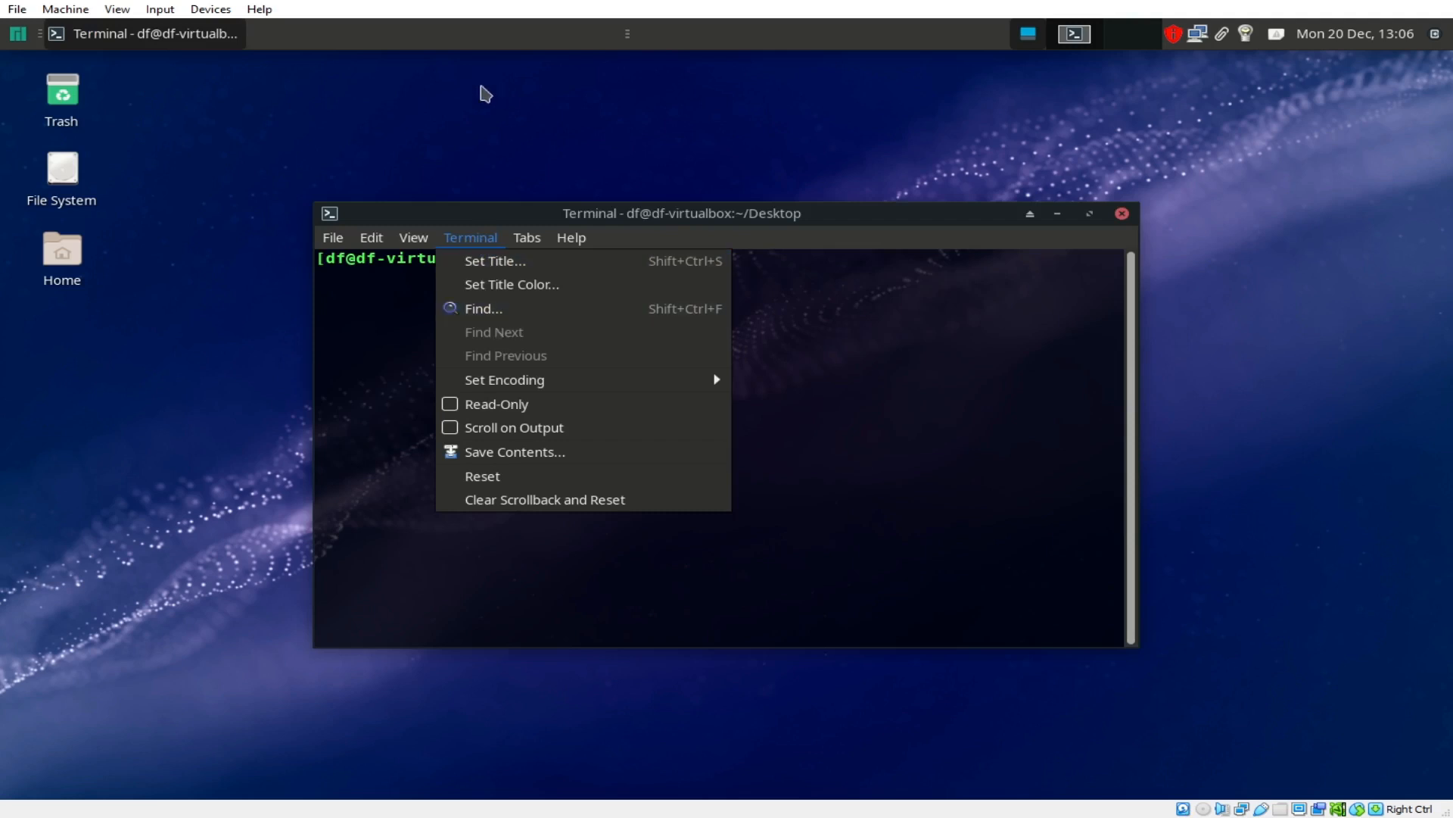
pyautogui.click(375, 113)
# Step: Search 'settin' to reach Settings Manager and go to Terminal Preferences' Appearance tab
pyautogui.click(17, 34)
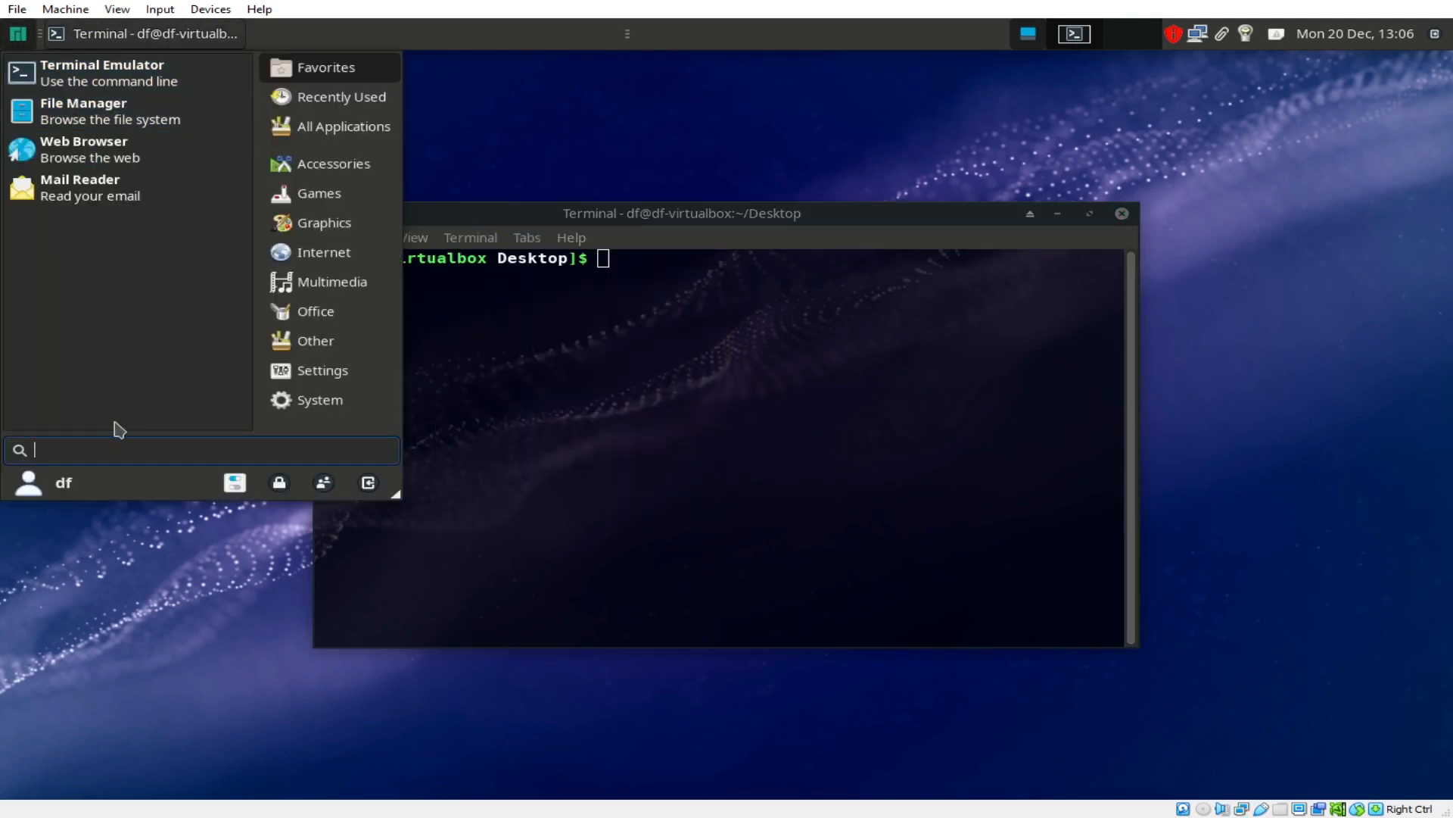
pyautogui.write('settings')
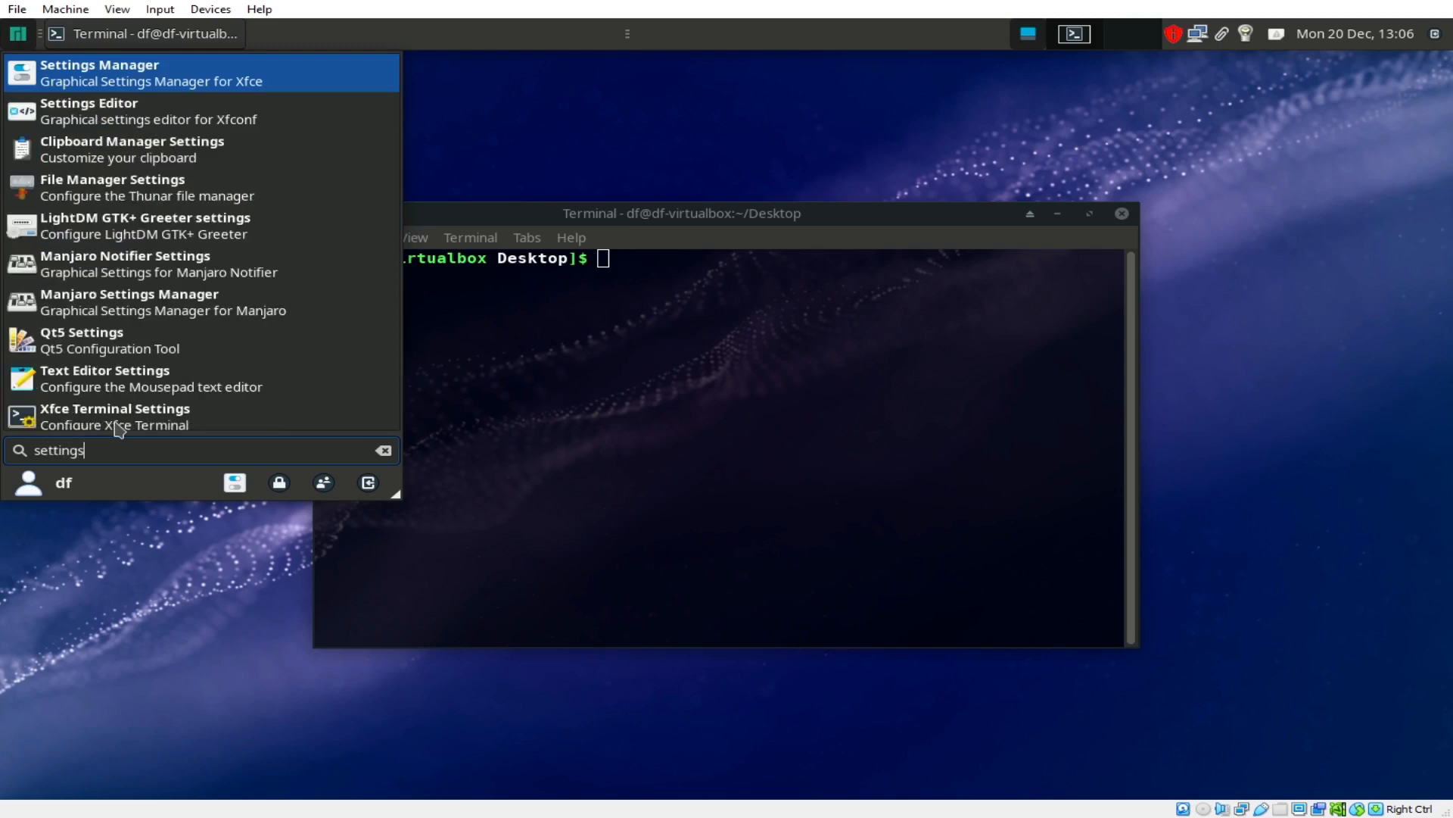
pyautogui.click(139, 83)
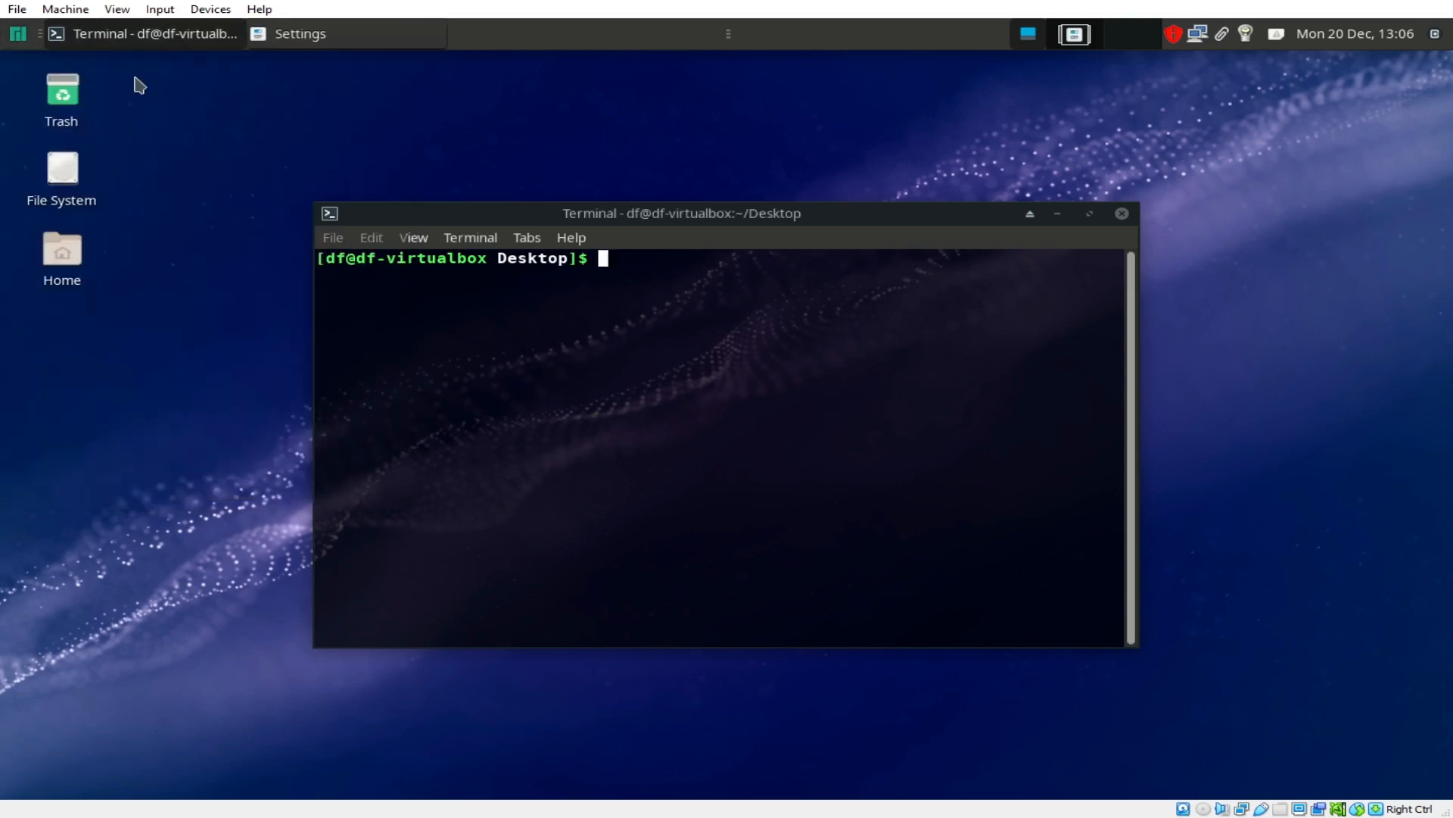
pyautogui.click(521, 482)
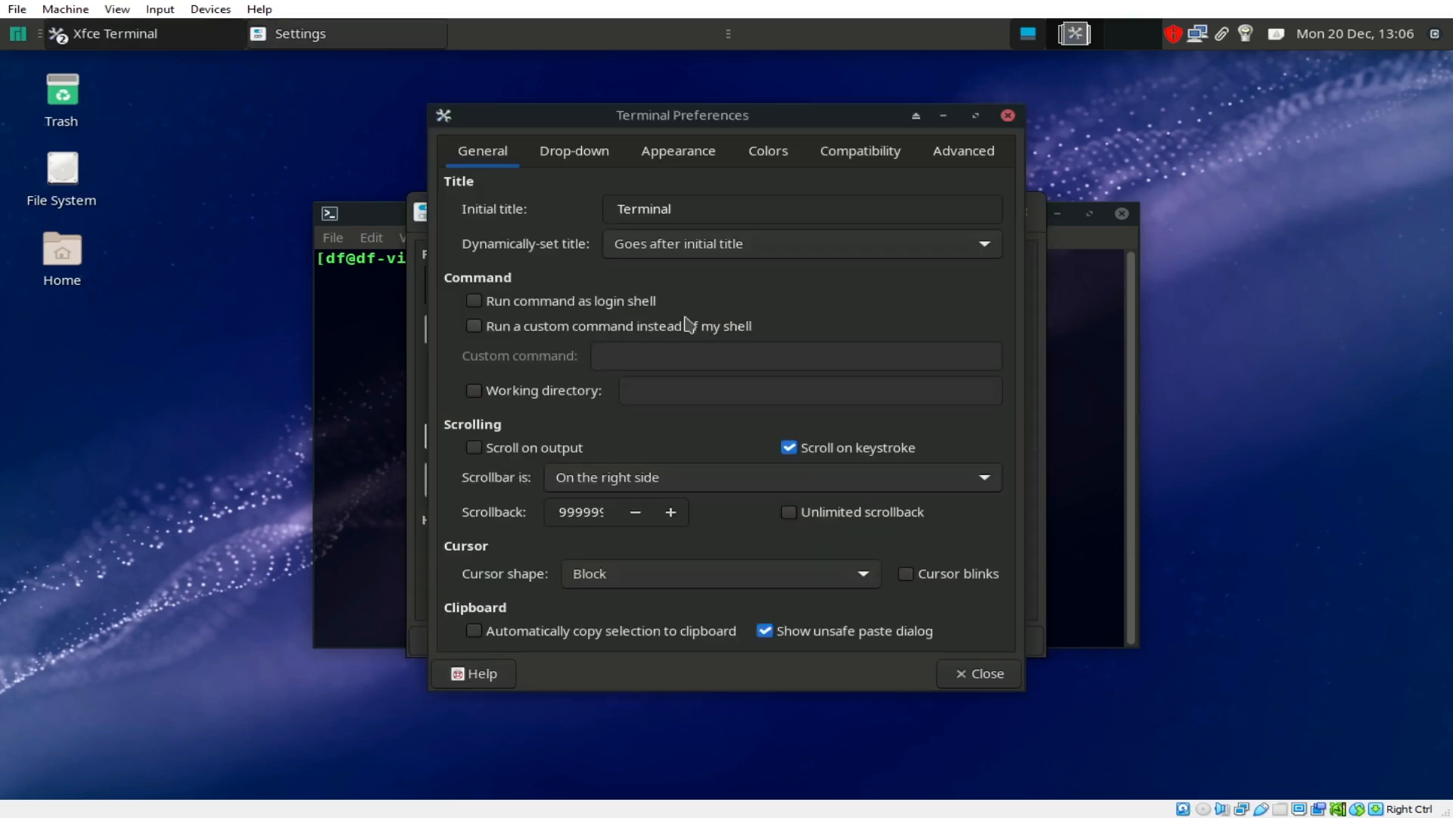
pyautogui.click(772, 155)
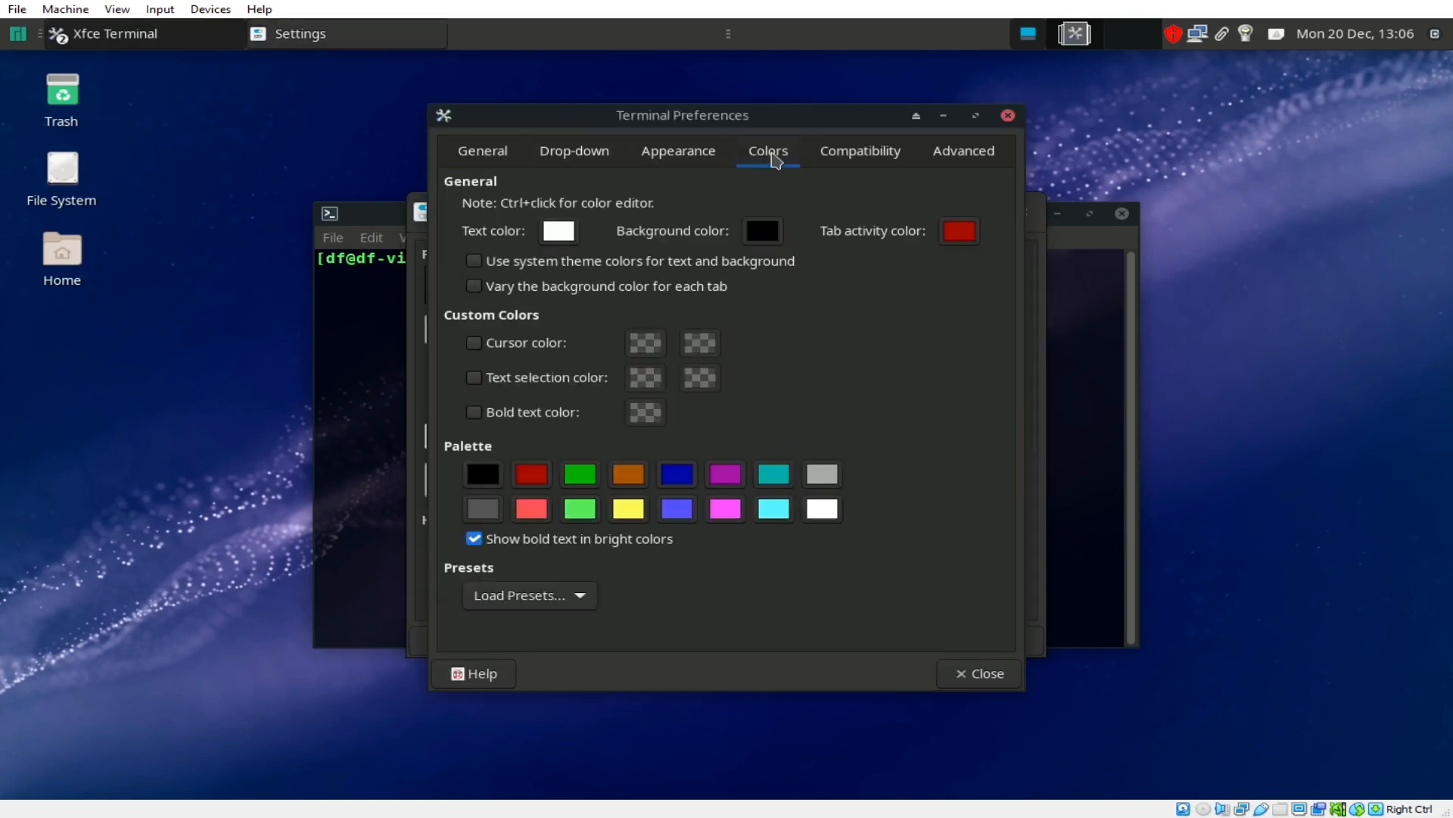
pyautogui.click(488, 159)
pyautogui.click(656, 160)
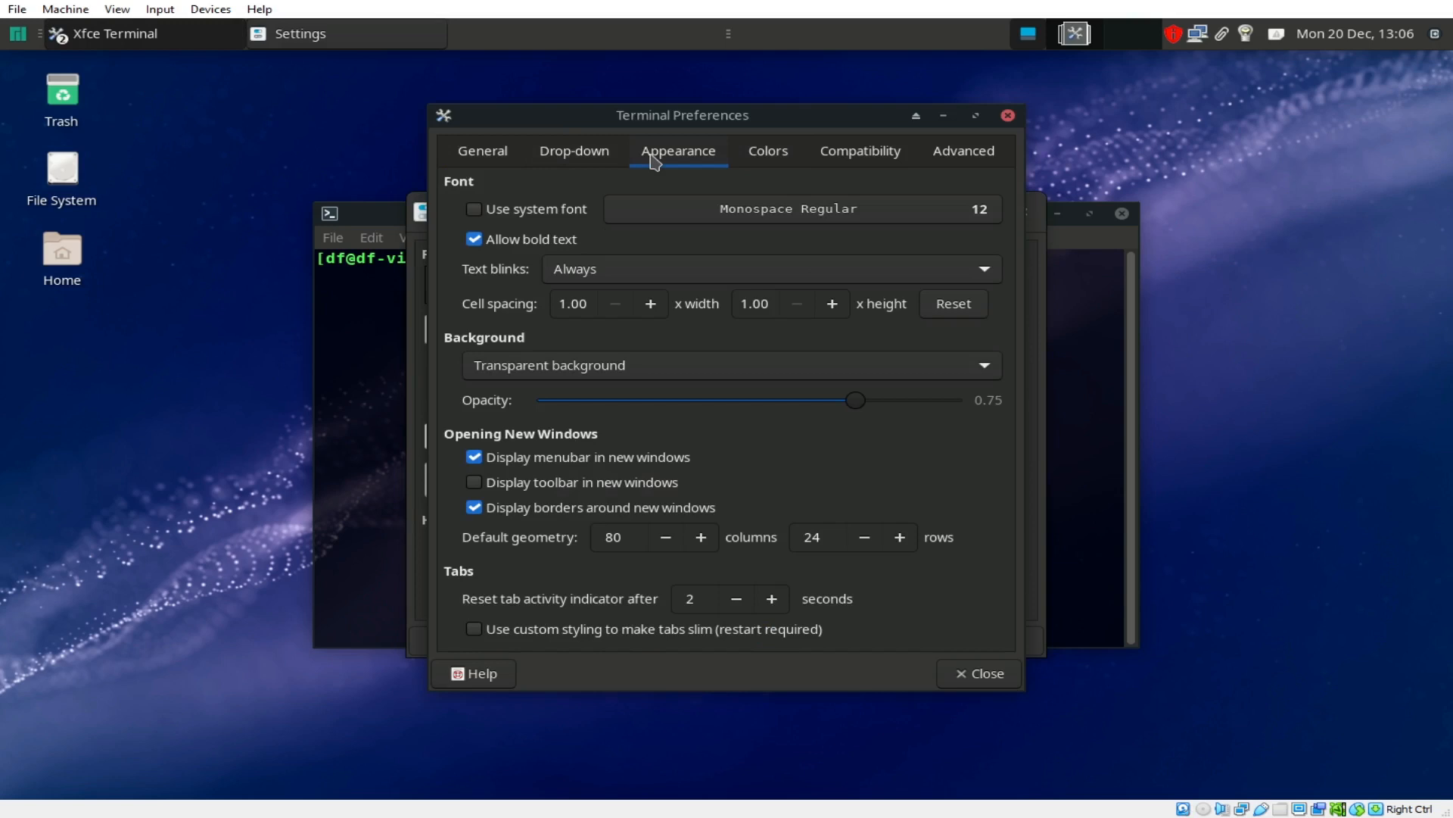
# Step: Set the terminal font to Monospace Regular size 10 and close the preferences and Settings windows
pyautogui.click(832, 214)
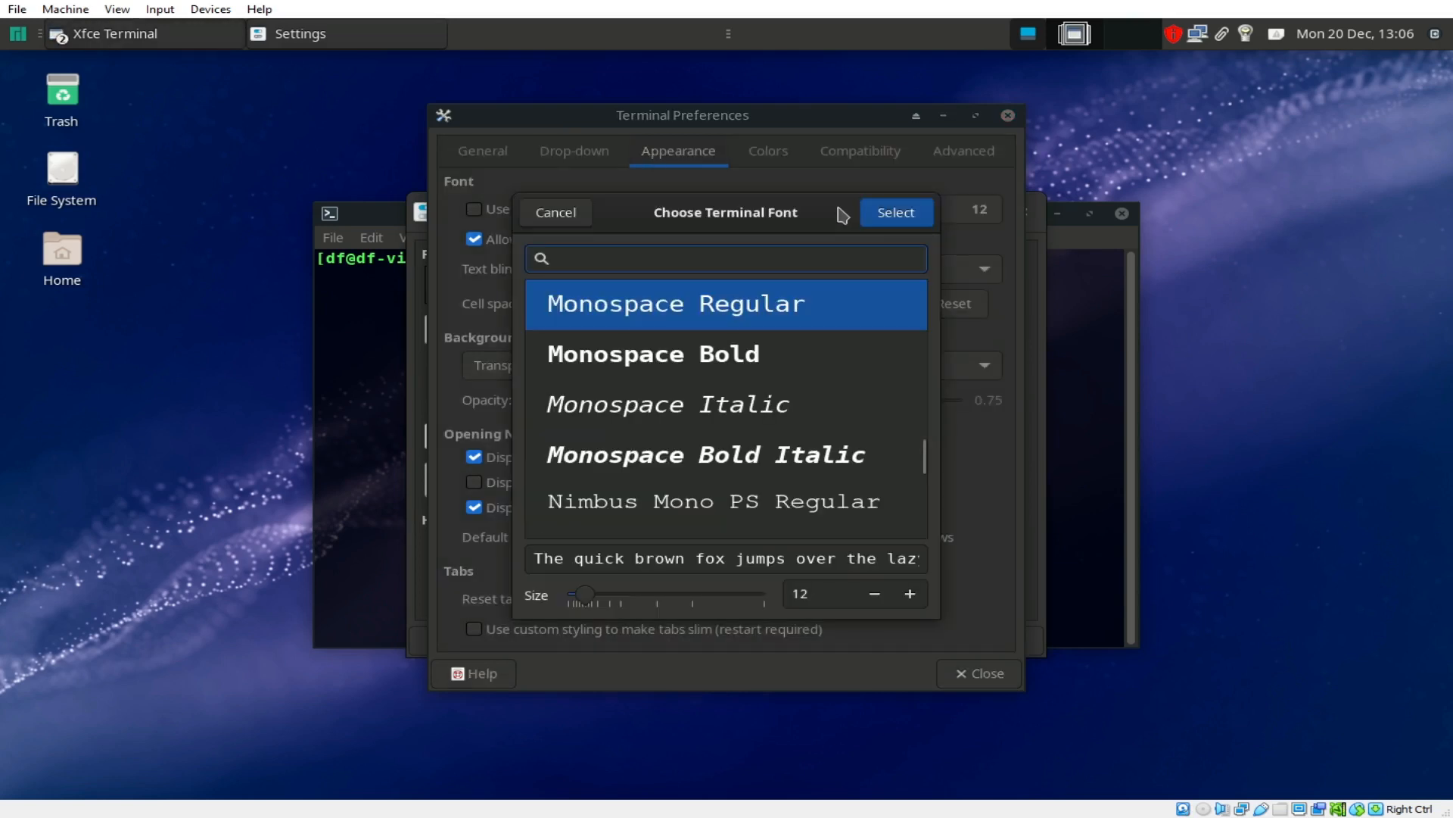
pyautogui.press('Escape')
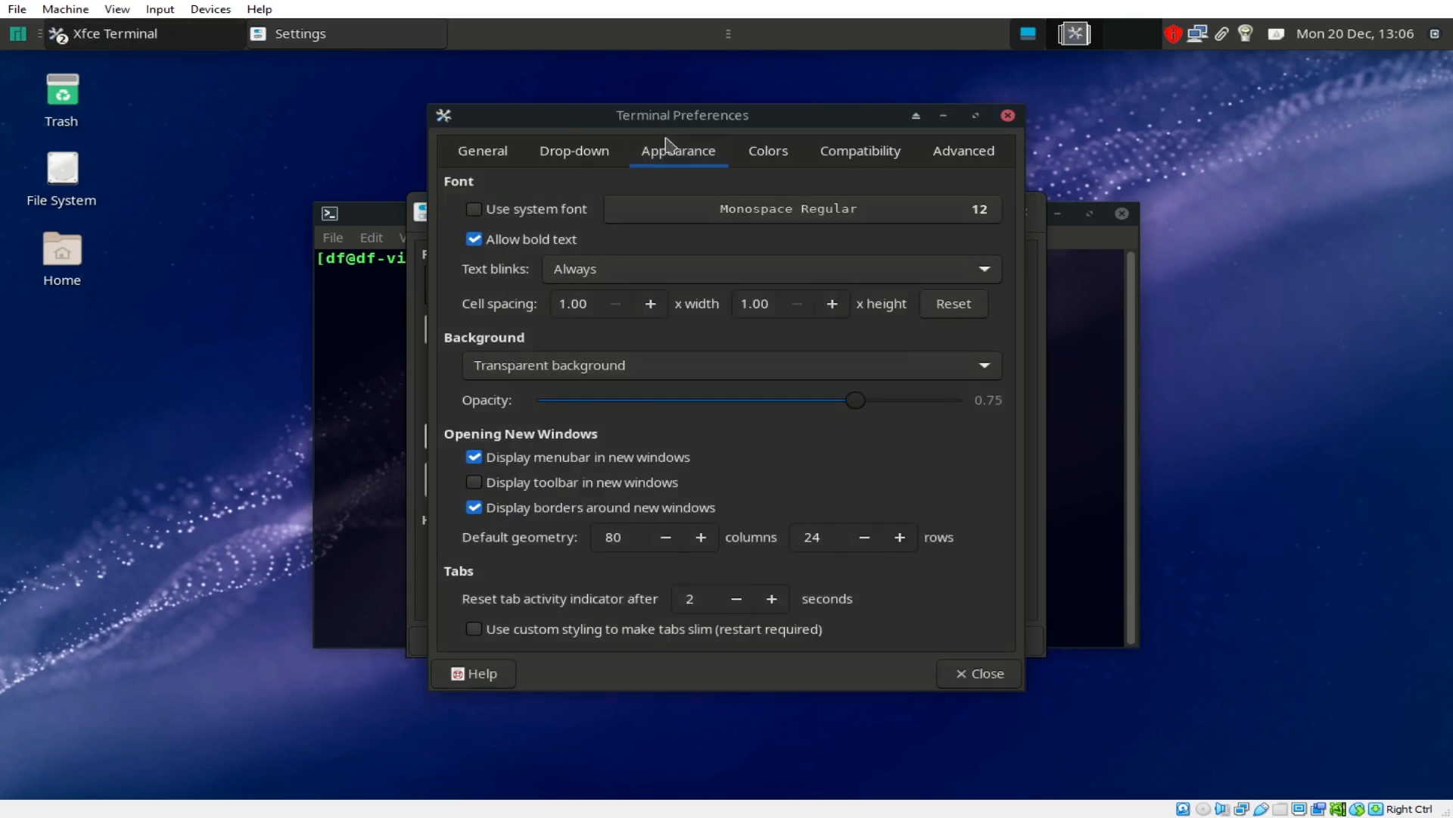
pyautogui.click(830, 212)
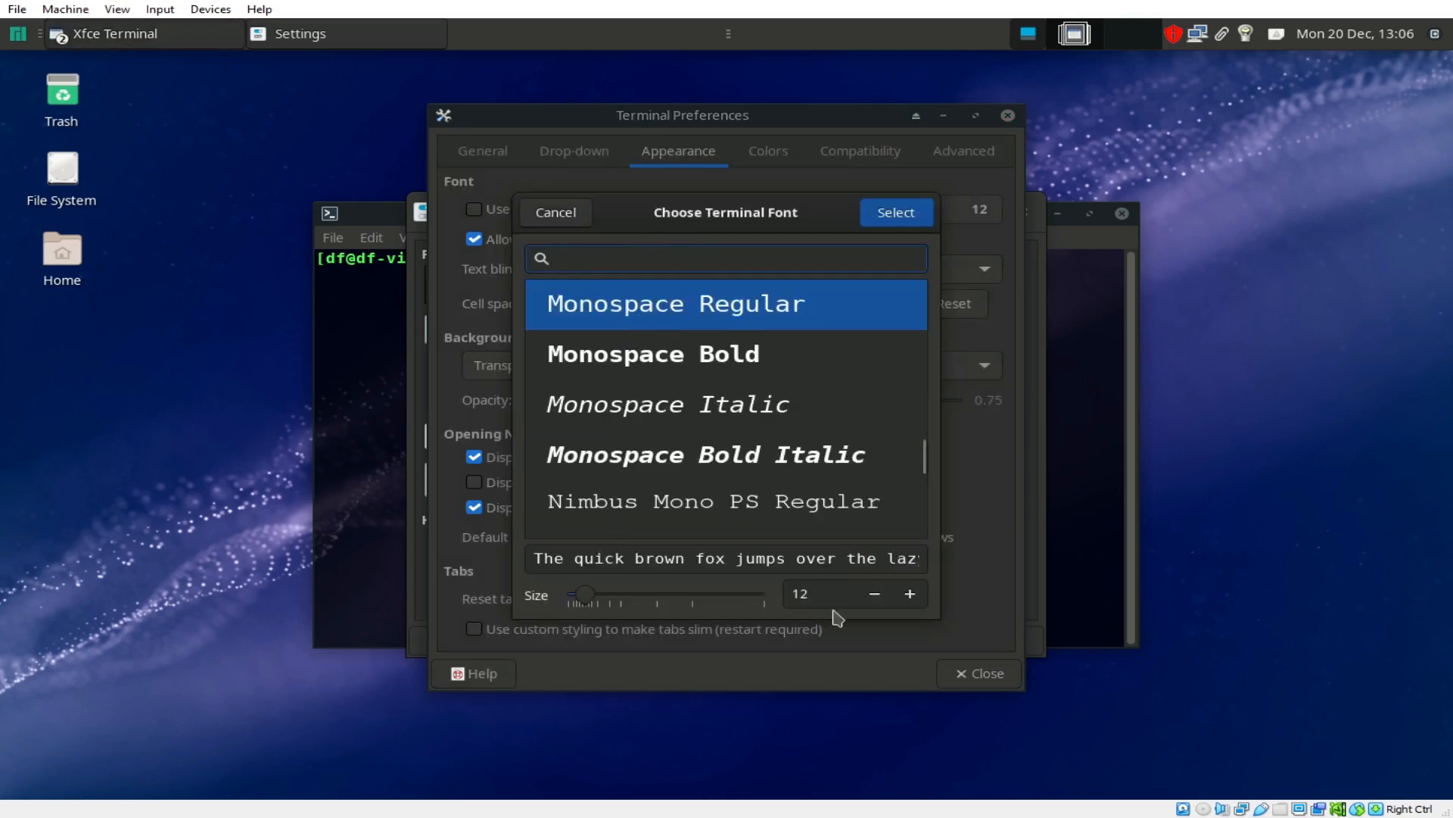
pyautogui.click(874, 593)
pyautogui.click(875, 595)
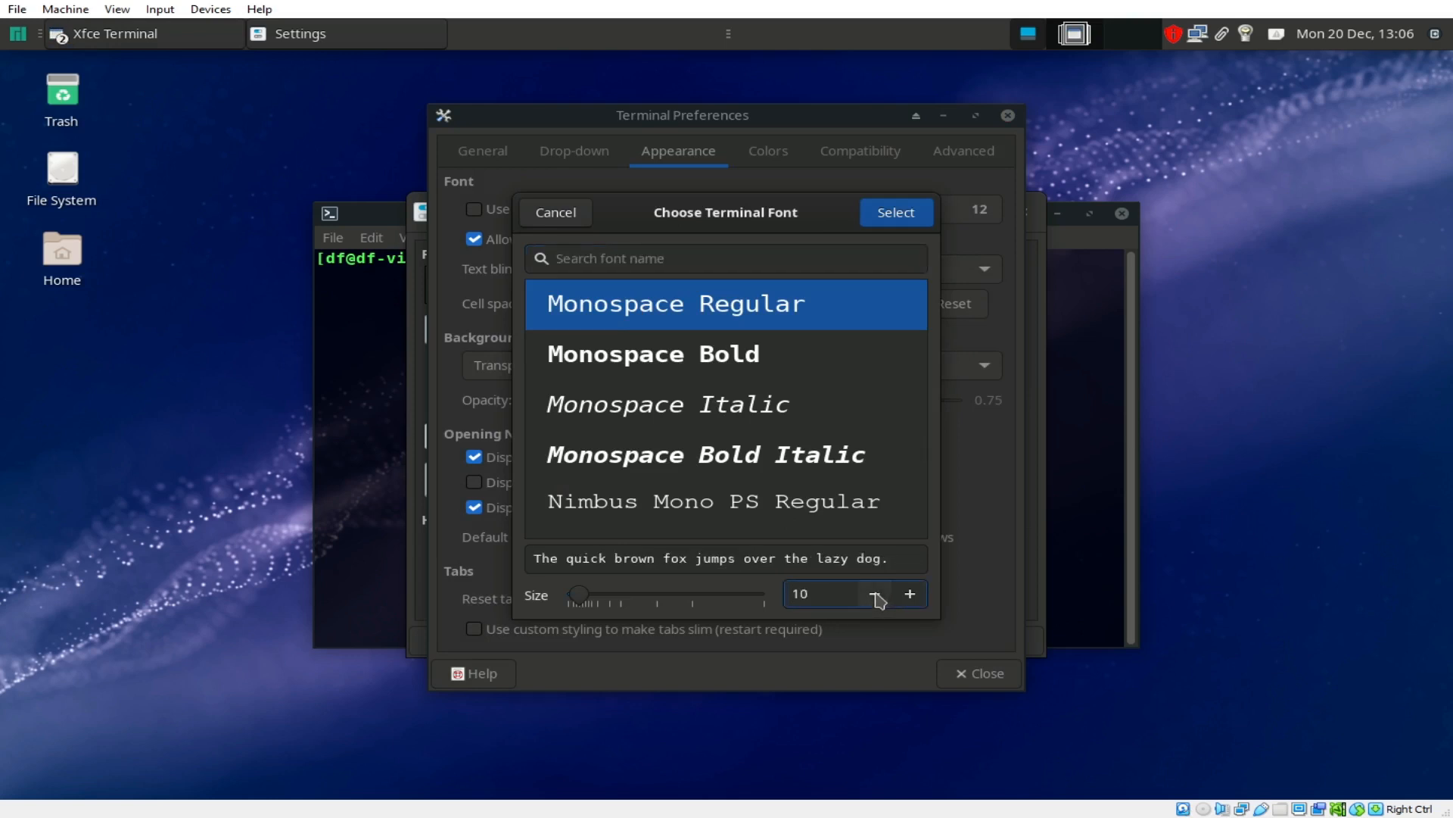
pyautogui.click(918, 216)
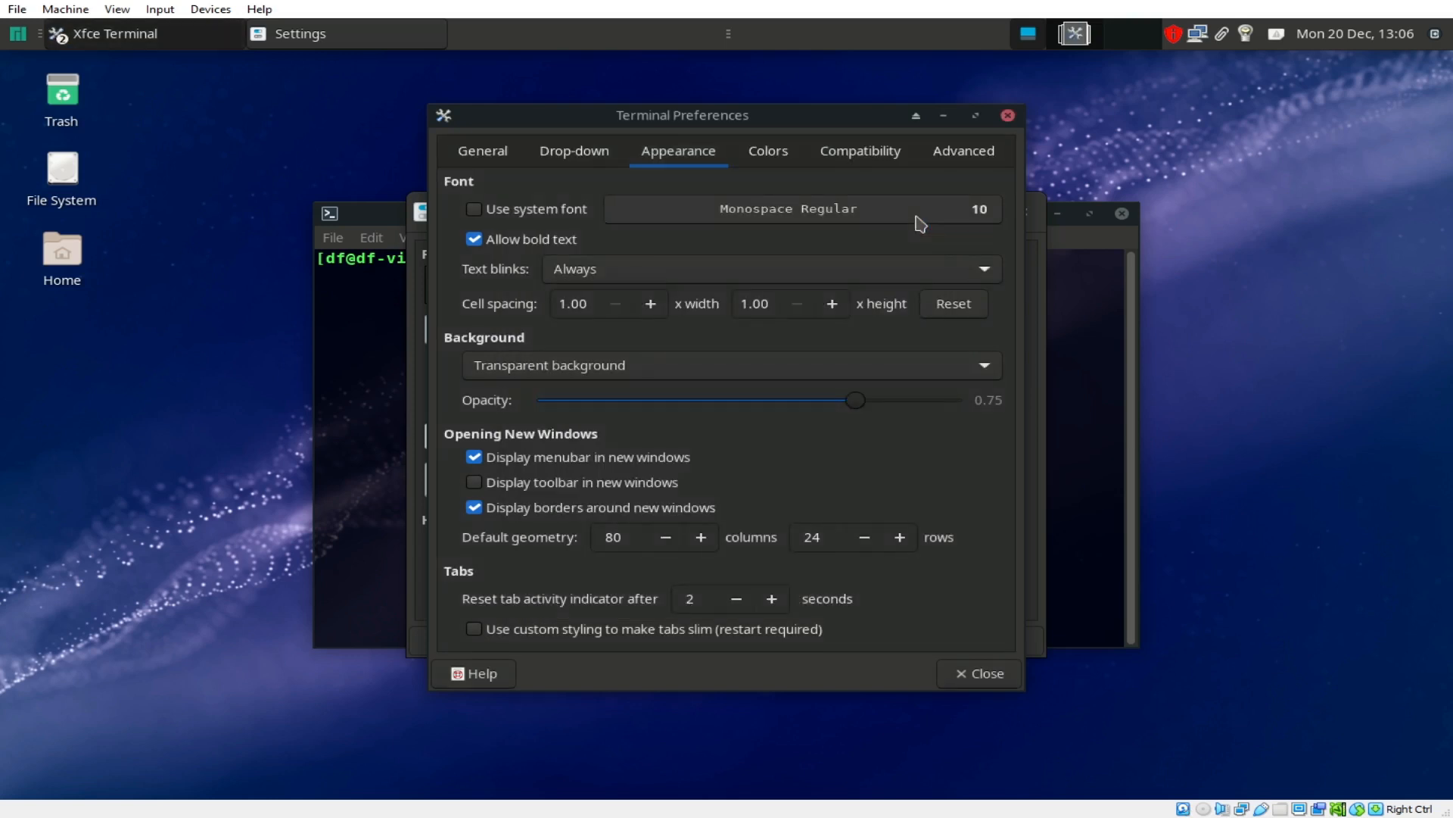
pyautogui.click(972, 674)
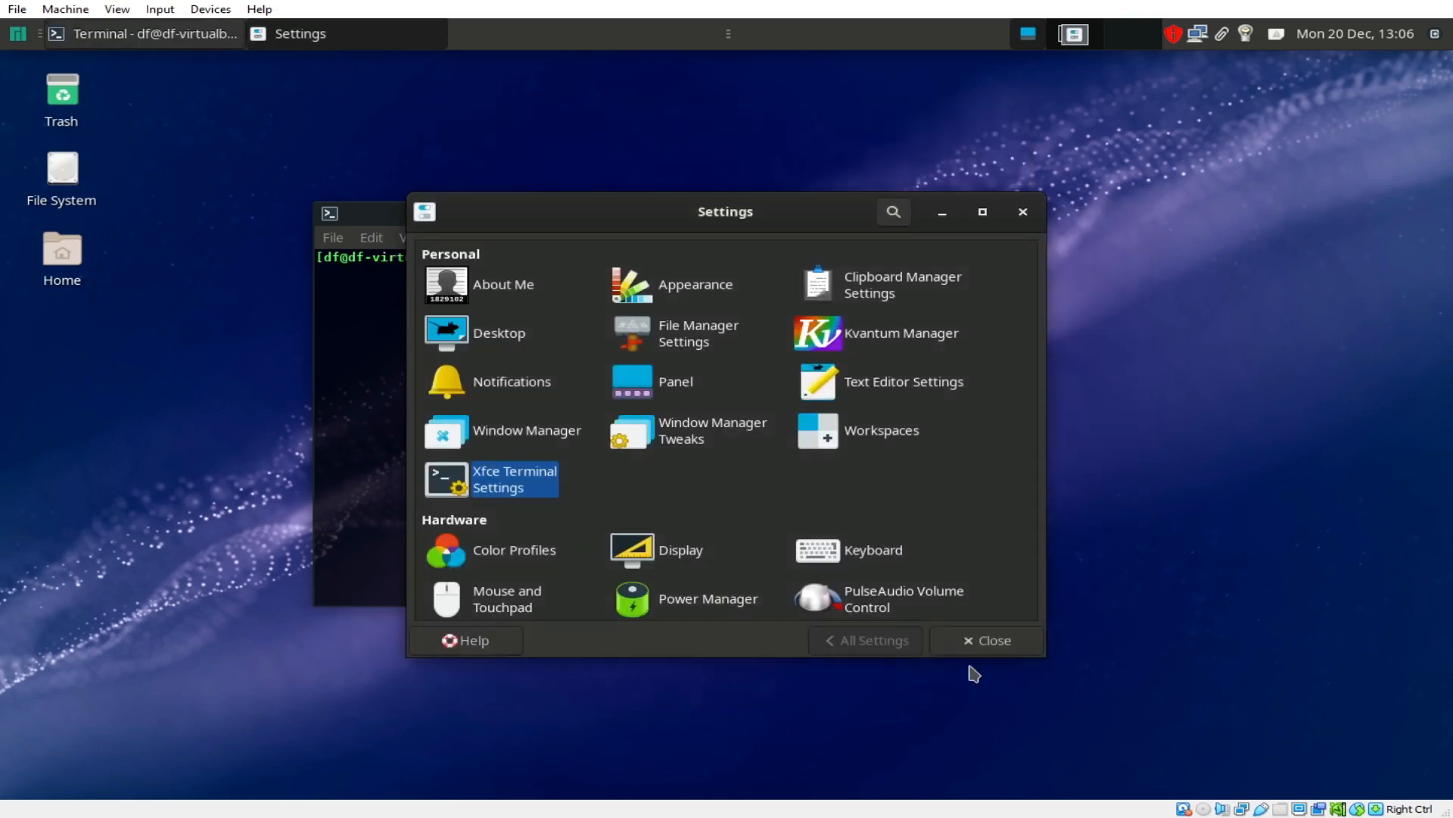
pyautogui.click(1005, 643)
# Step: Shift the terminal window slightly right and list the directory with ls
pyautogui.moveTo(643, 217); pyautogui.dragTo(712, 232)
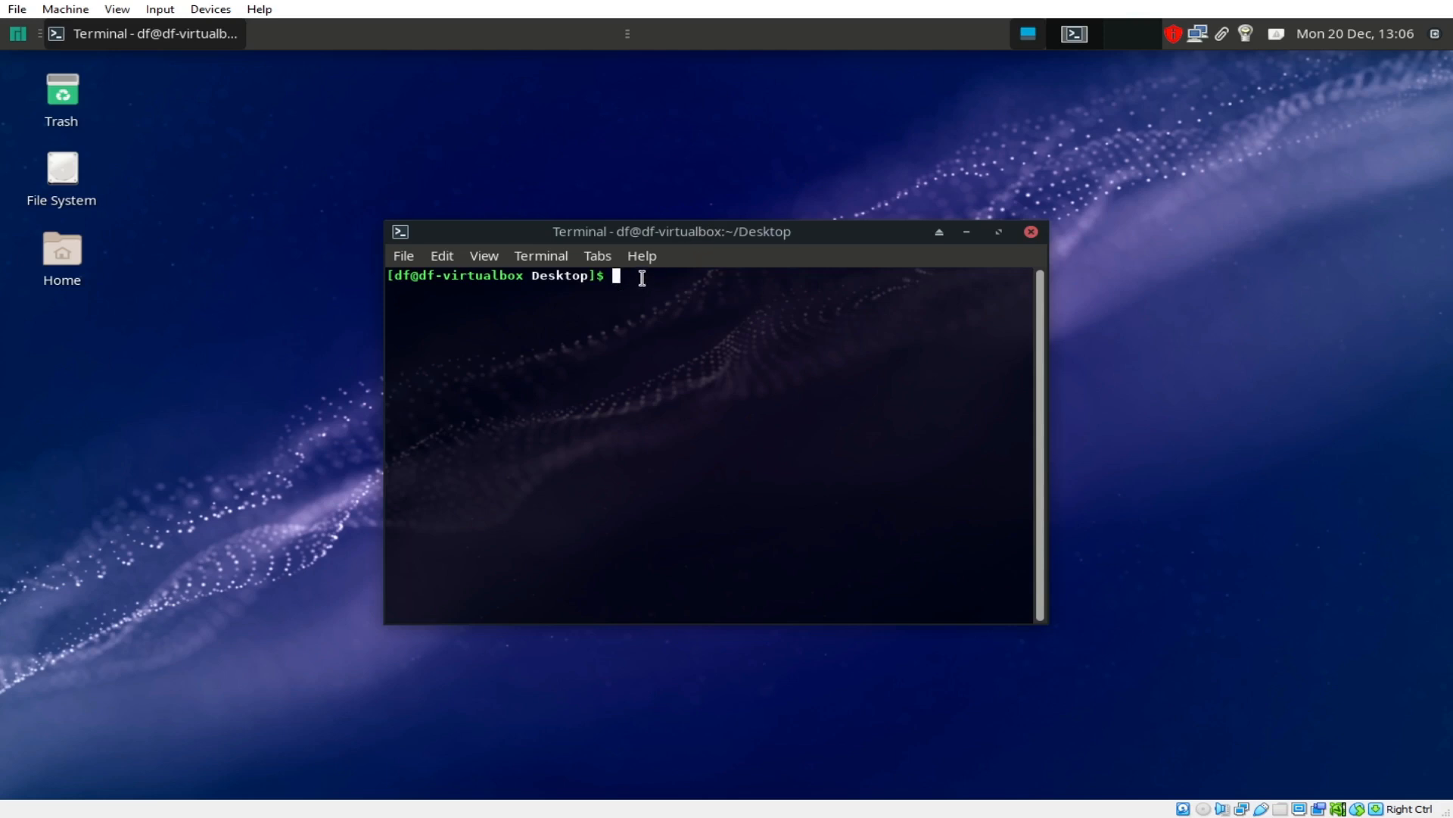
pyautogui.write('ls')
pyautogui.press('Return')
# Step: Install plank with sudo pacman -S, entering the password and confirming the keyring upgrade and plank/bamf
pyautogui.write('sudo ')
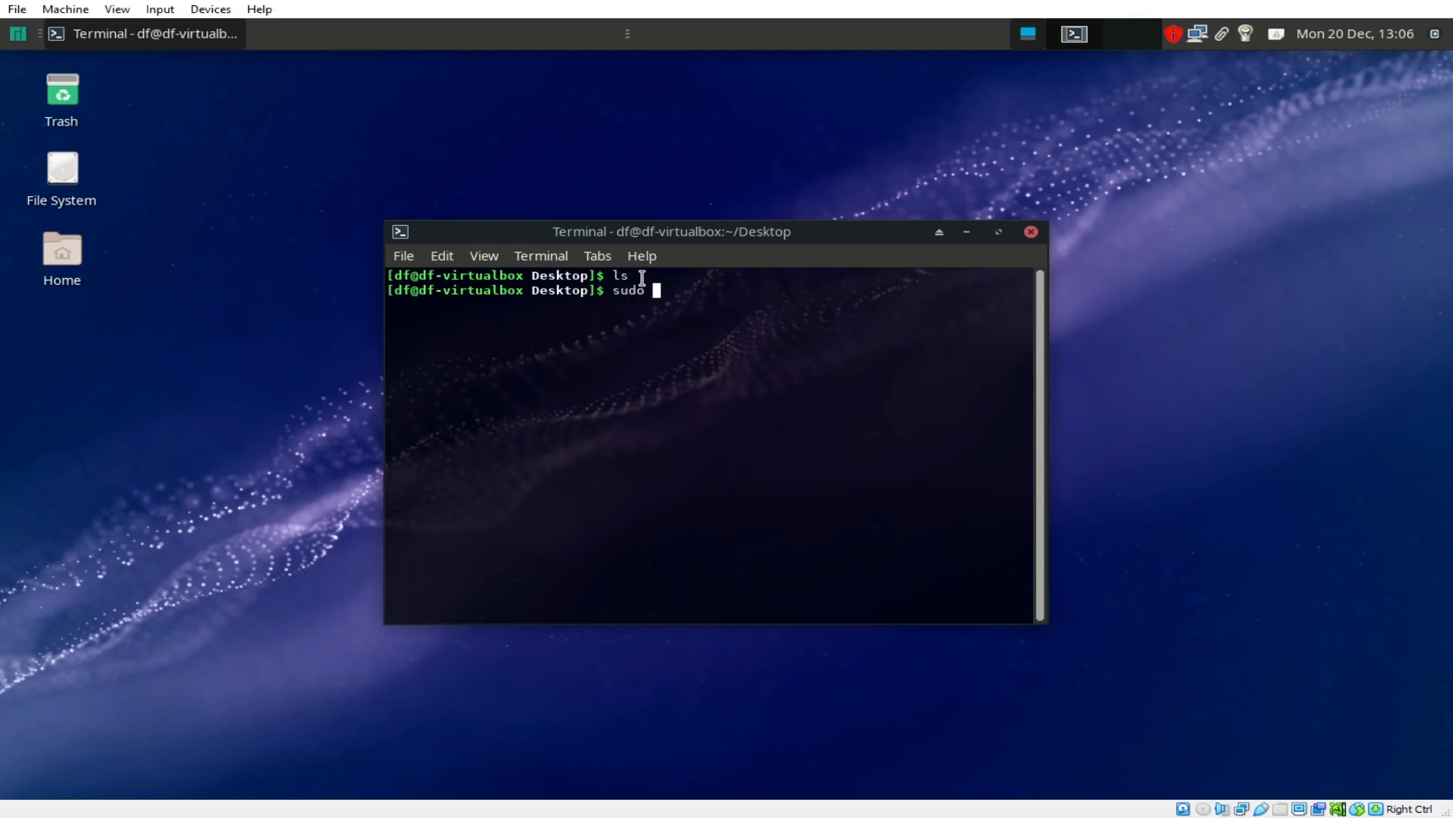
pyautogui.write('pacman plank -S')
pyautogui.press('Return')
pyautogui.press('Return')
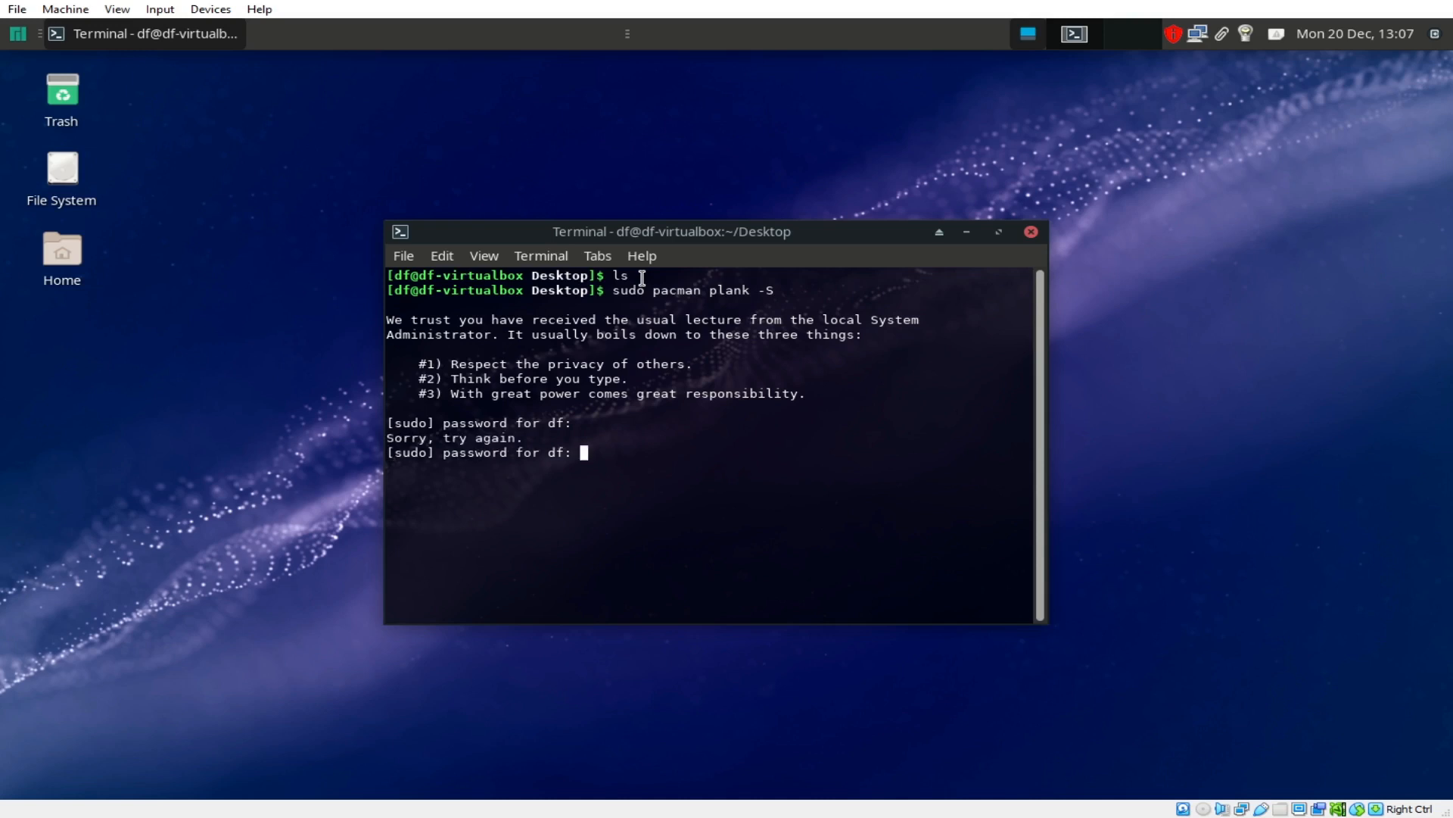
pyautogui.press('Return')
pyautogui.write('y')
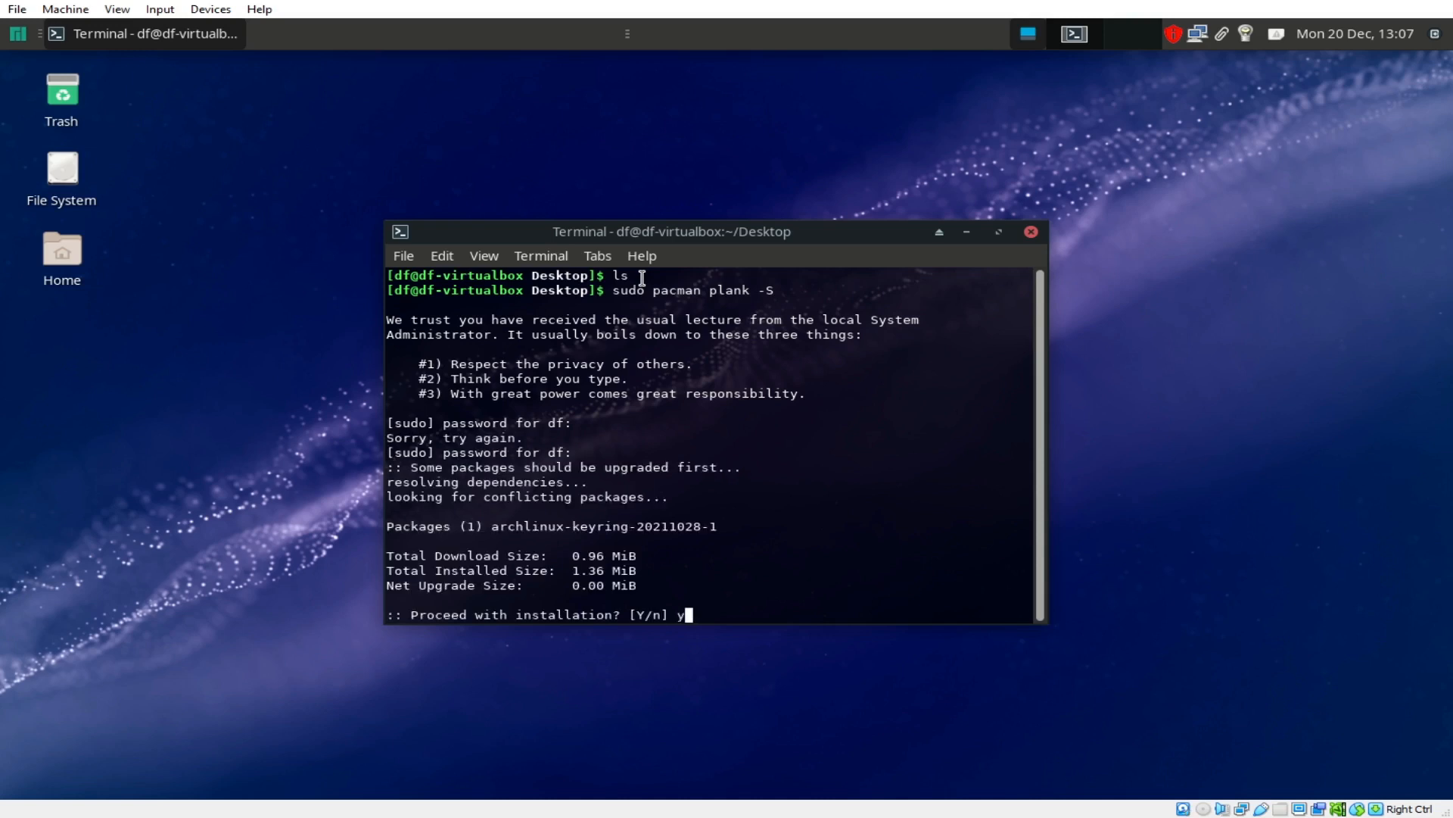
pyautogui.press('Return')
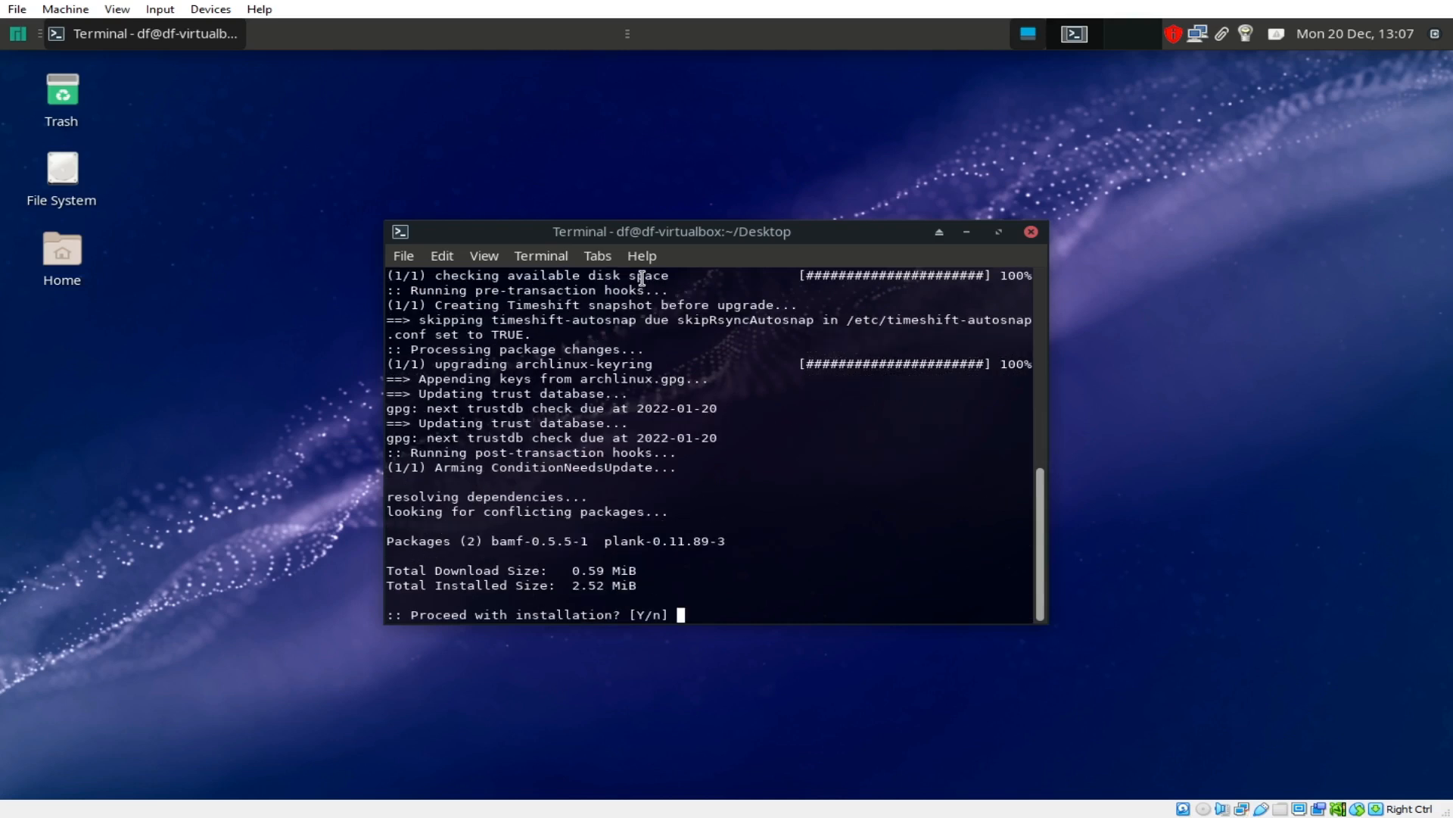
pyautogui.write('y')
pyautogui.press('Return')
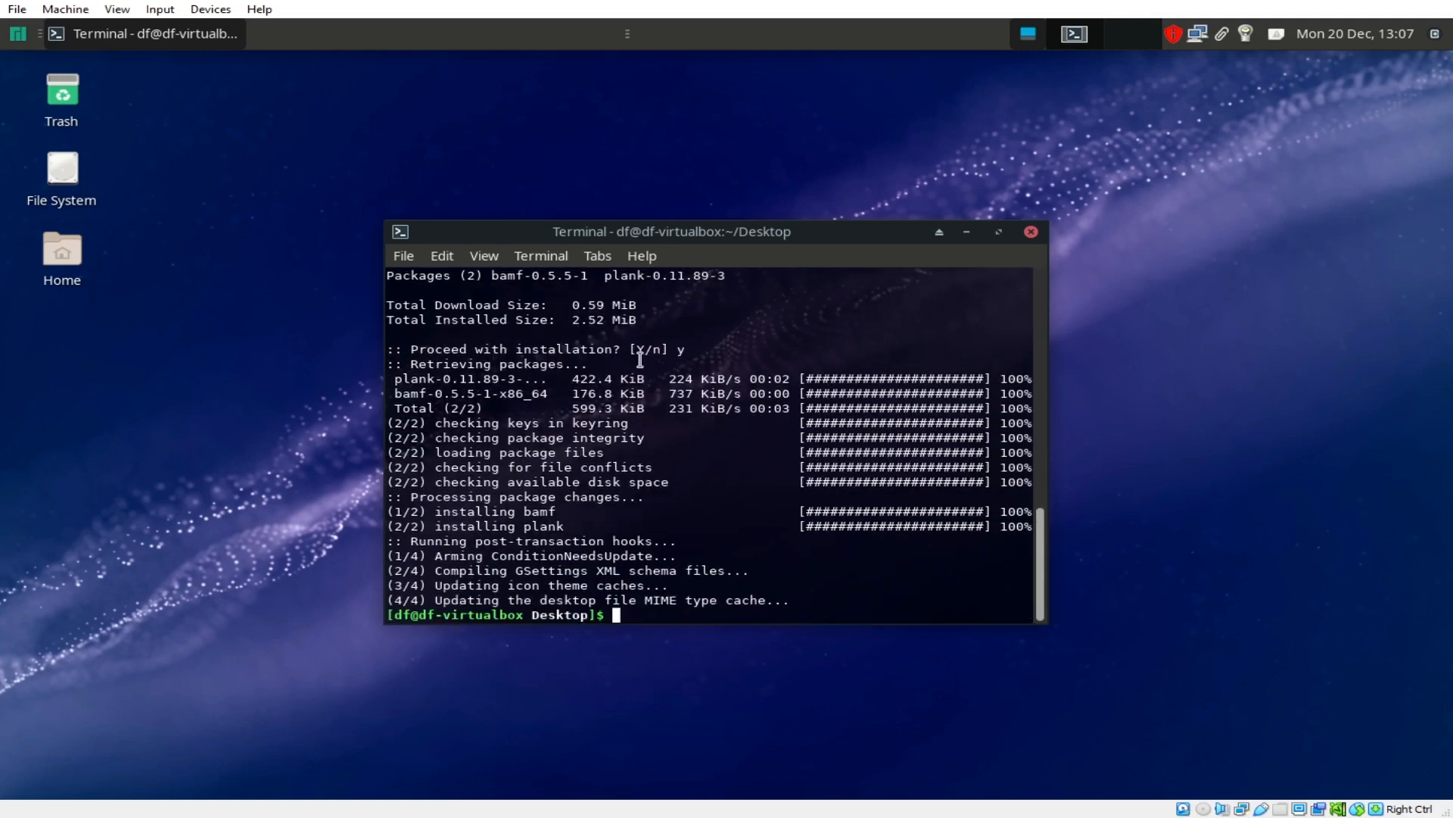
# Step: Launch plank to check the dock appears, then stop it with Ctrl+C
pyautogui.write('plank')
pyautogui.press('Return')
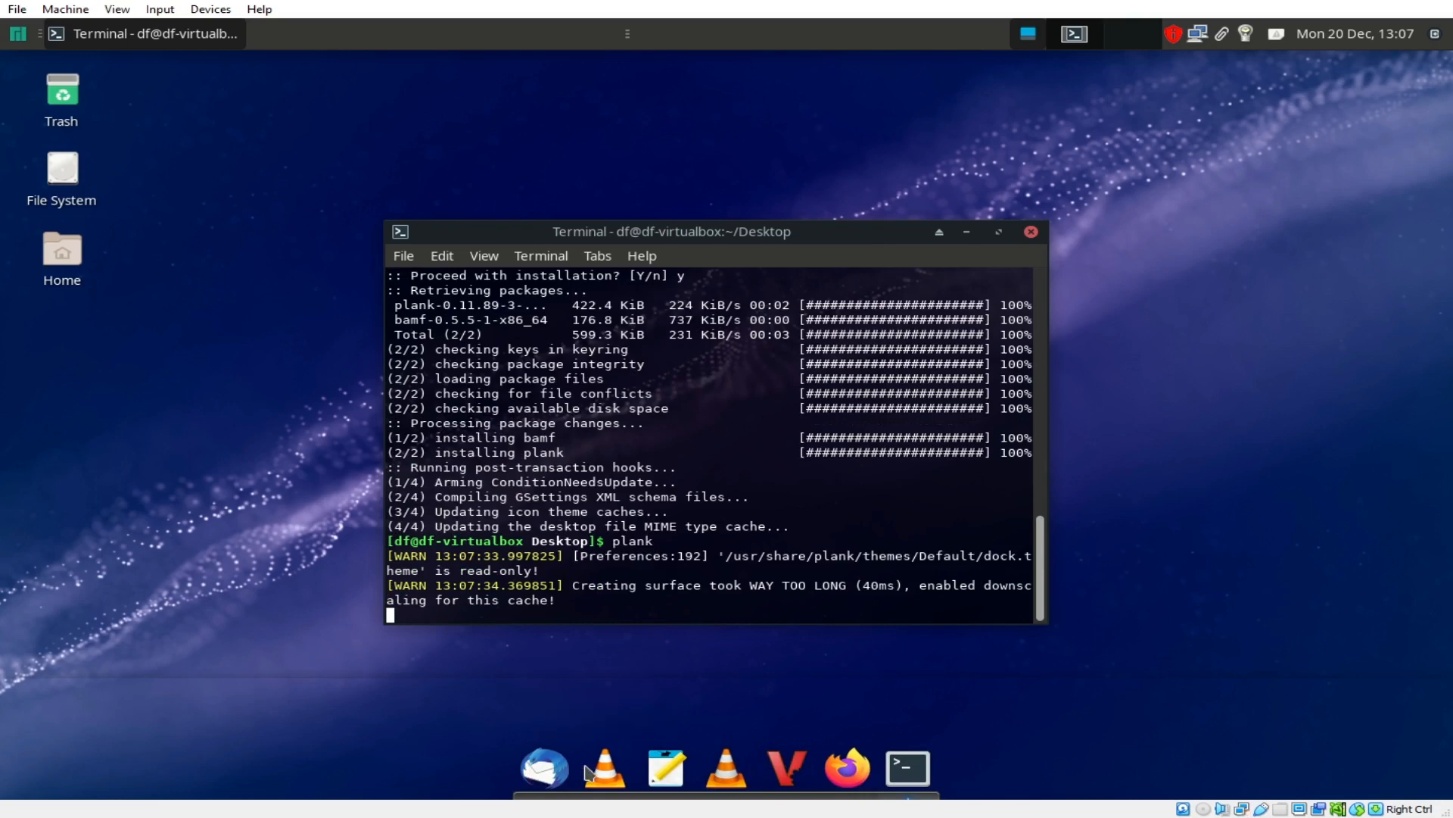
pyautogui.moveTo(830, 236); pyautogui.dragTo(837, 274)
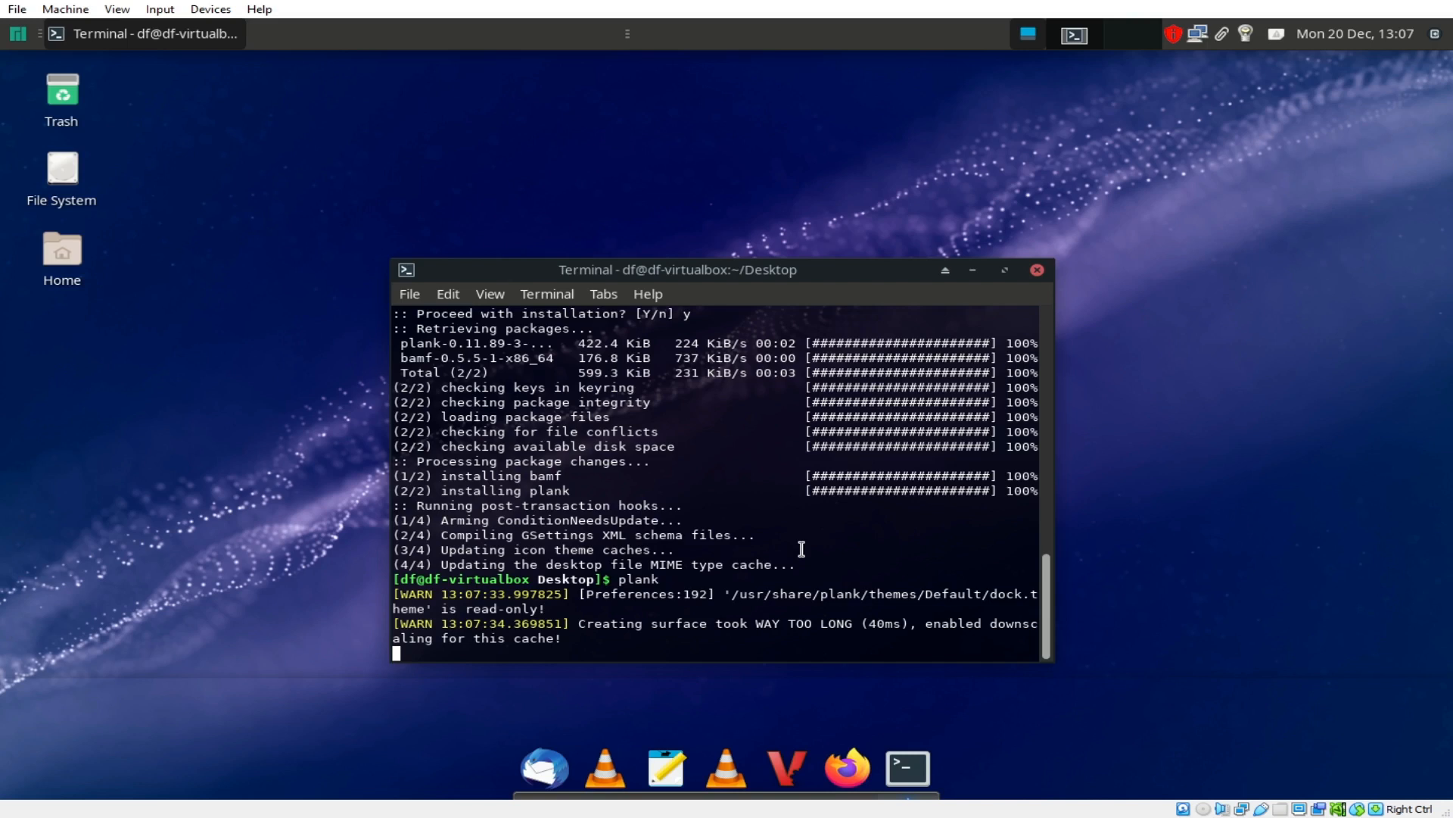
pyautogui.hotkey('ctrl', 'c')
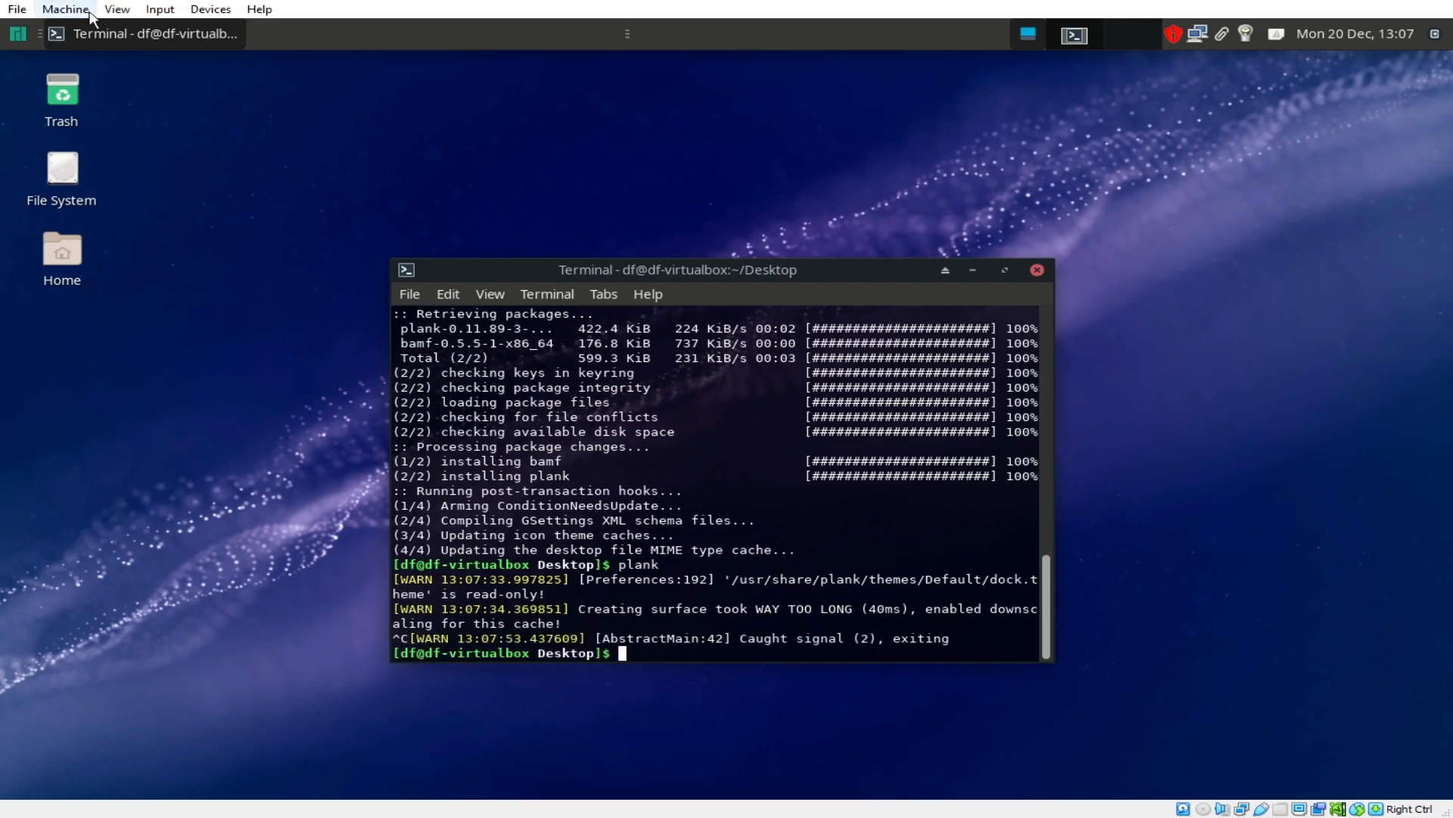
# Step: Search 'startup', and in Session and Startup's Application Autostart add a Plank entry running plank
pyautogui.click(17, 36)
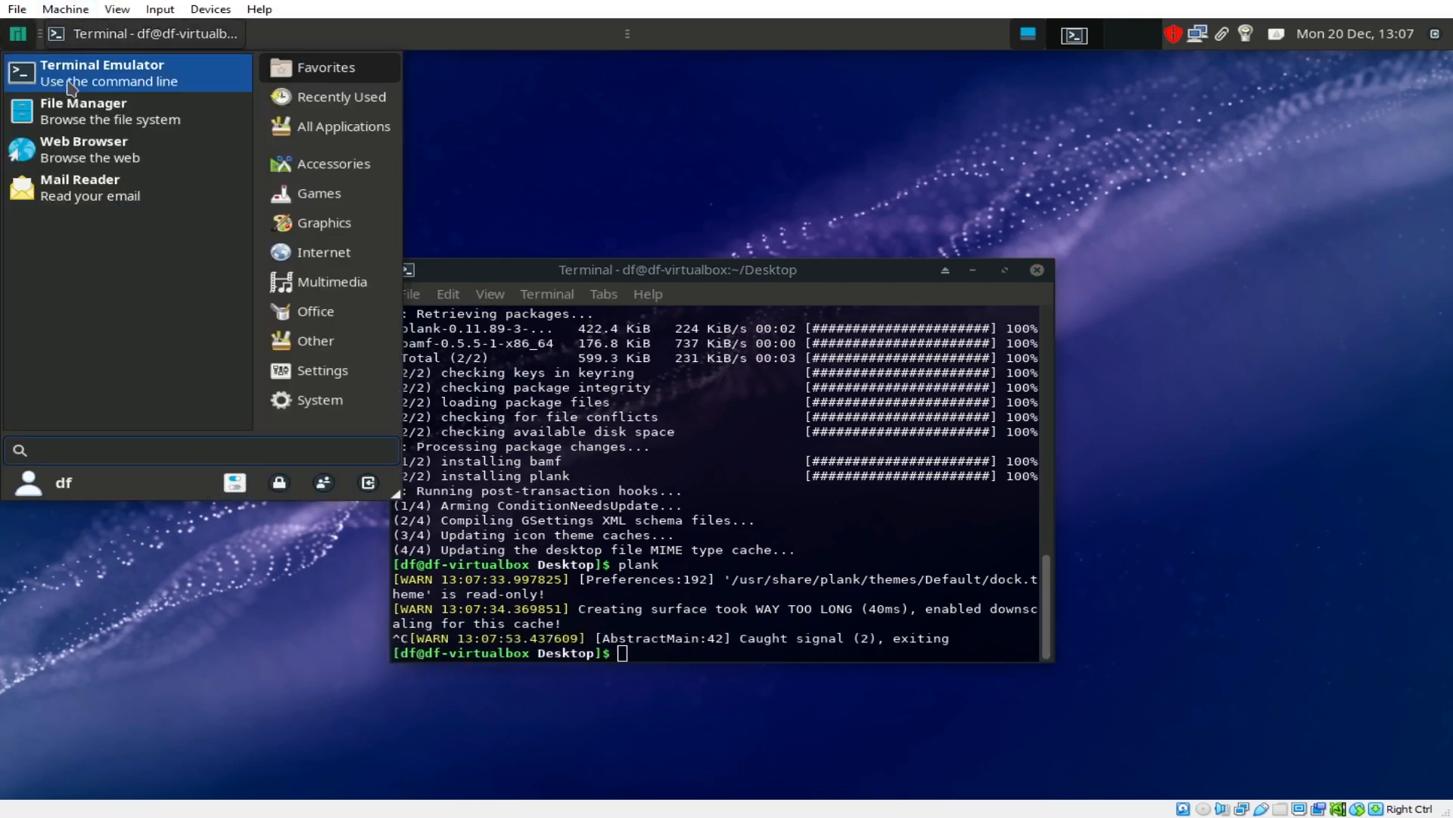
pyautogui.write('startup')
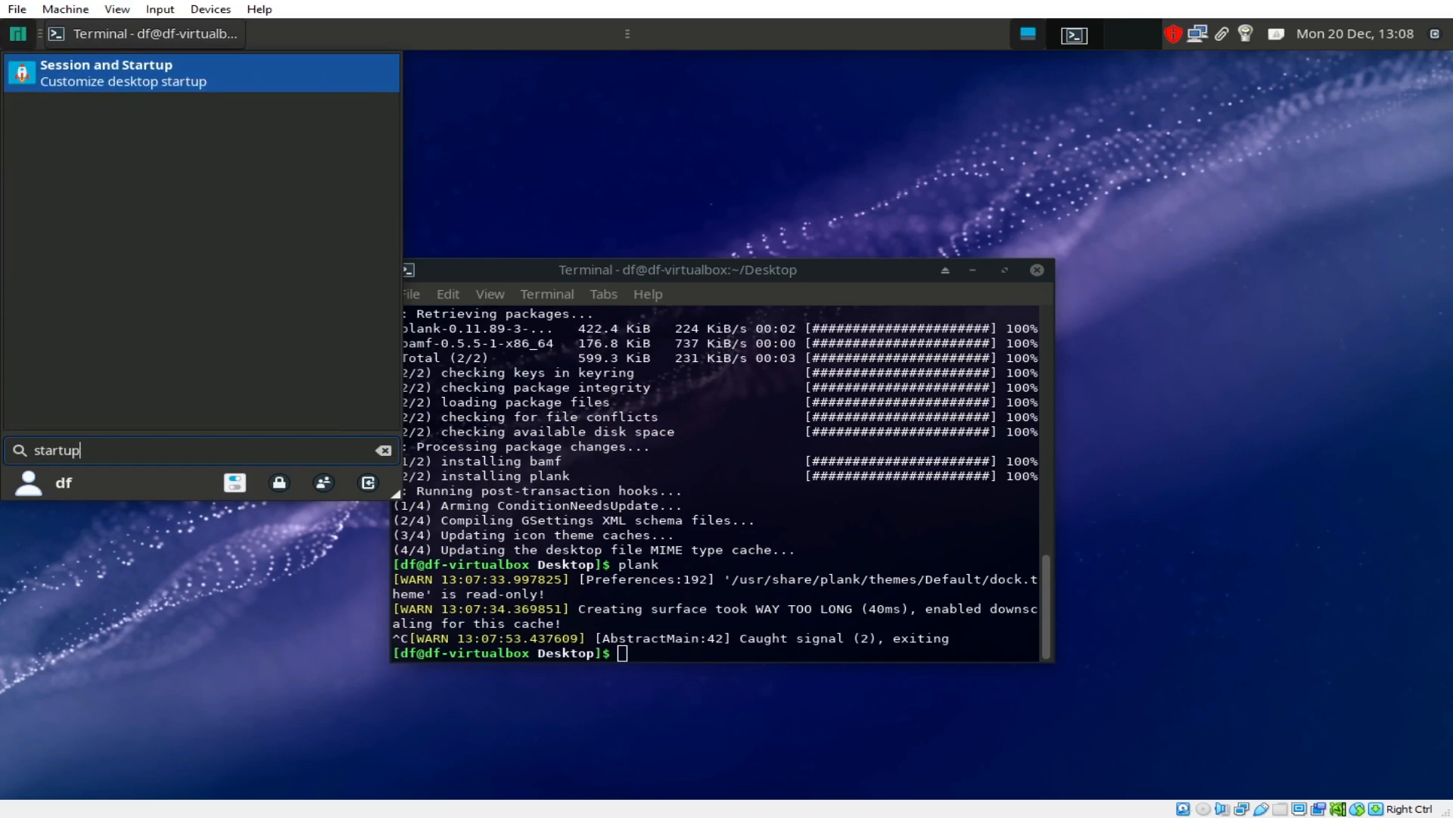
pyautogui.click(176, 85)
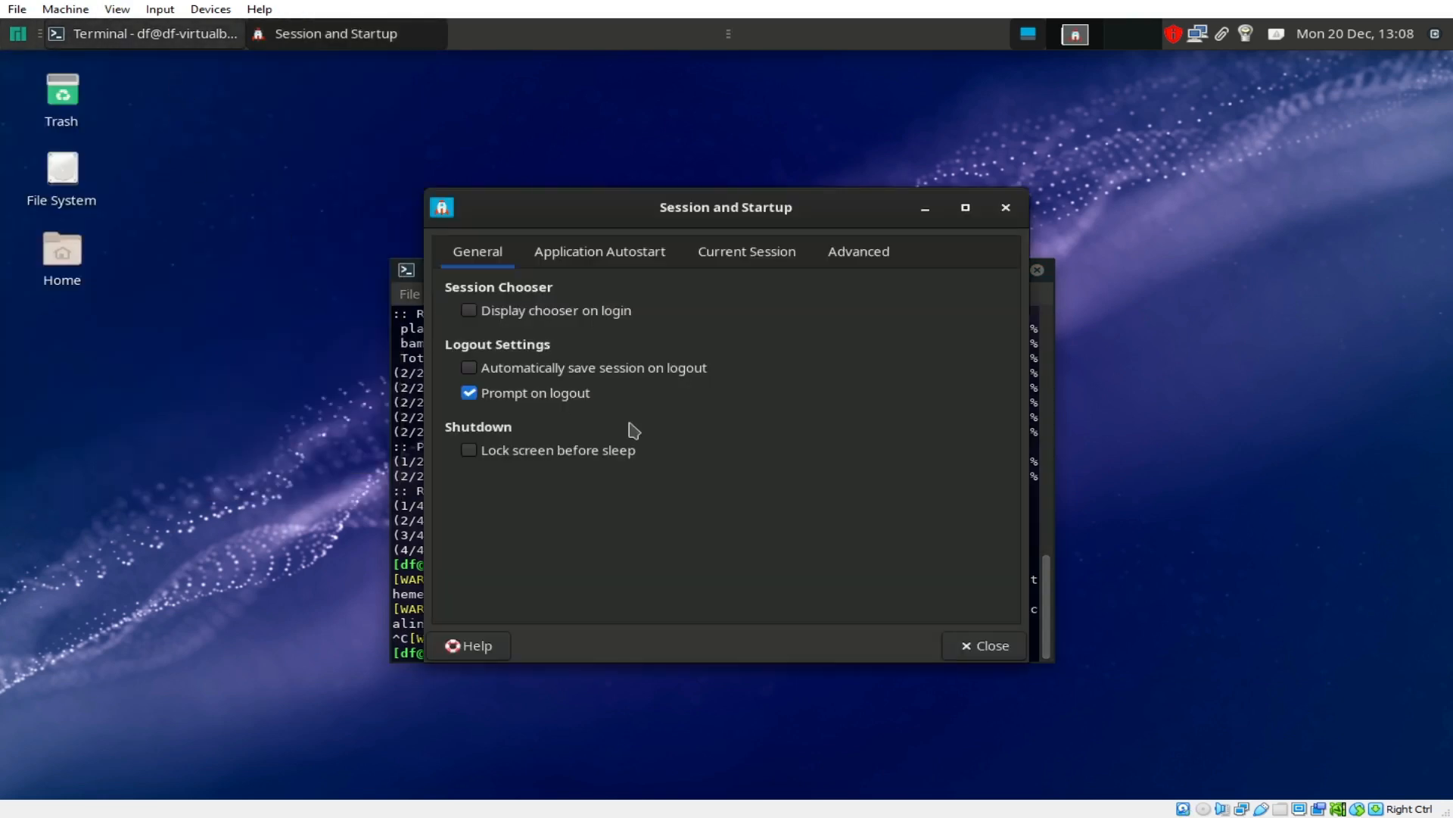
pyautogui.click(601, 257)
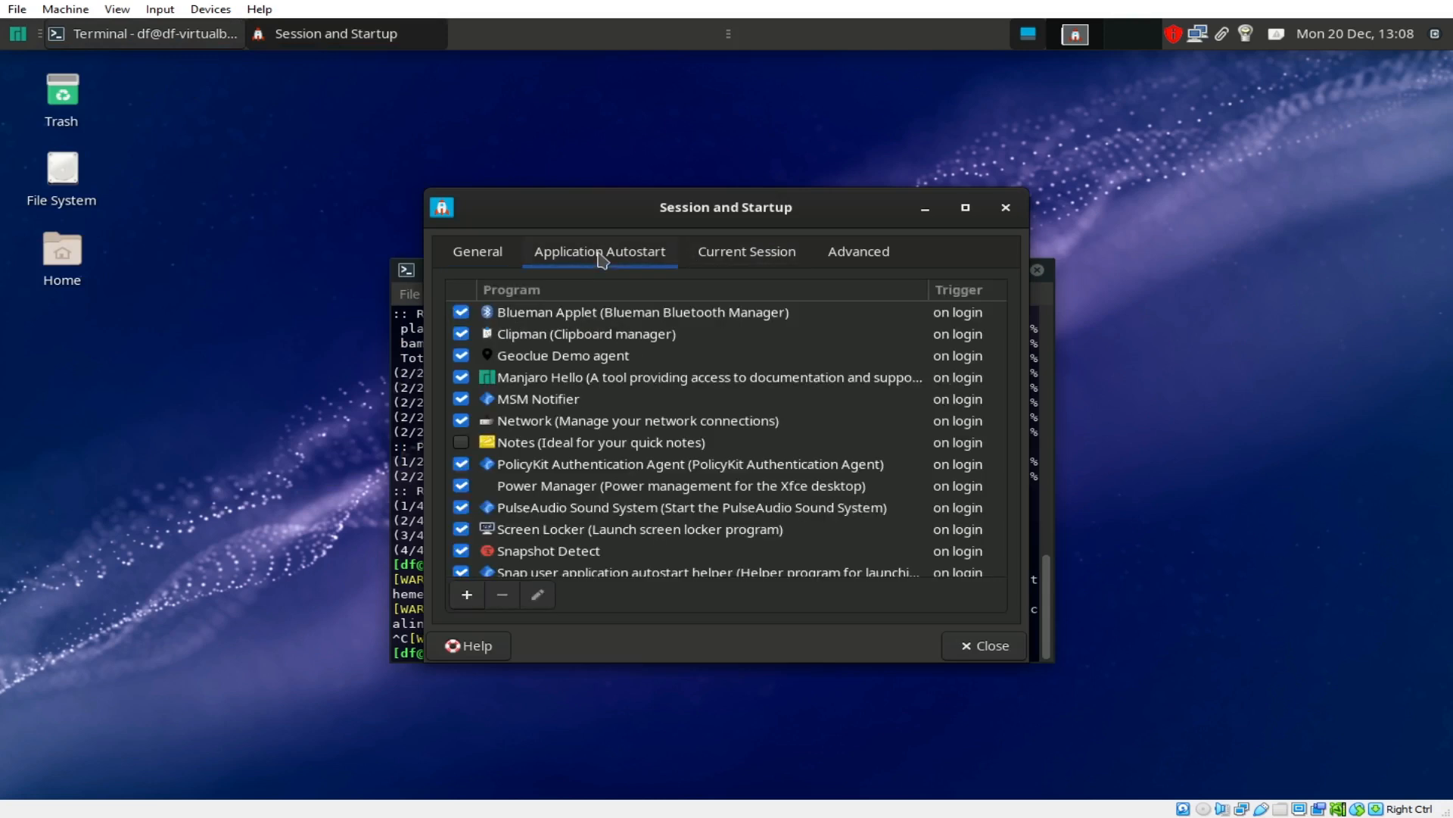
pyautogui.click(467, 594)
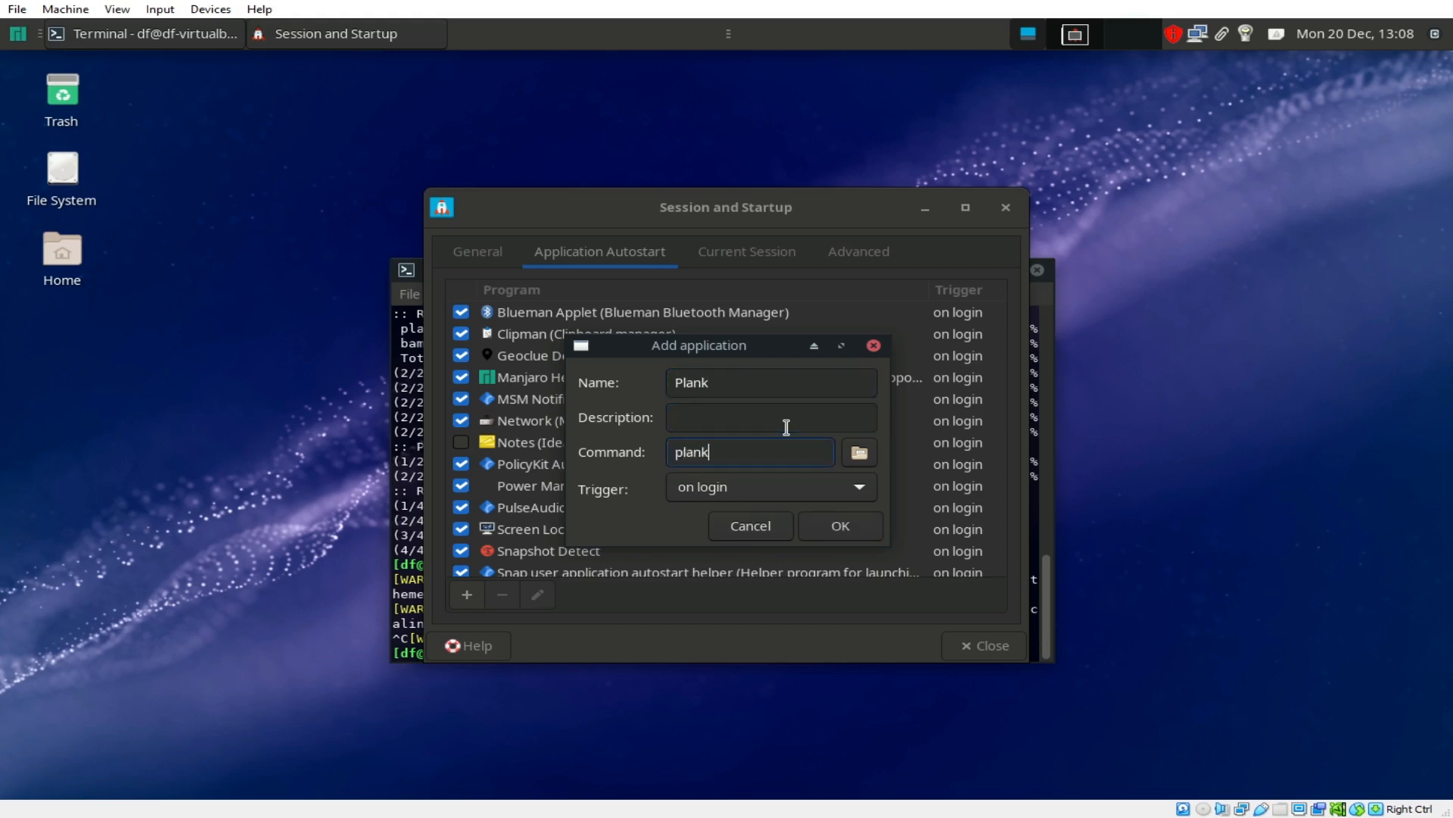
pyautogui.click(839, 528)
pyautogui.click(988, 645)
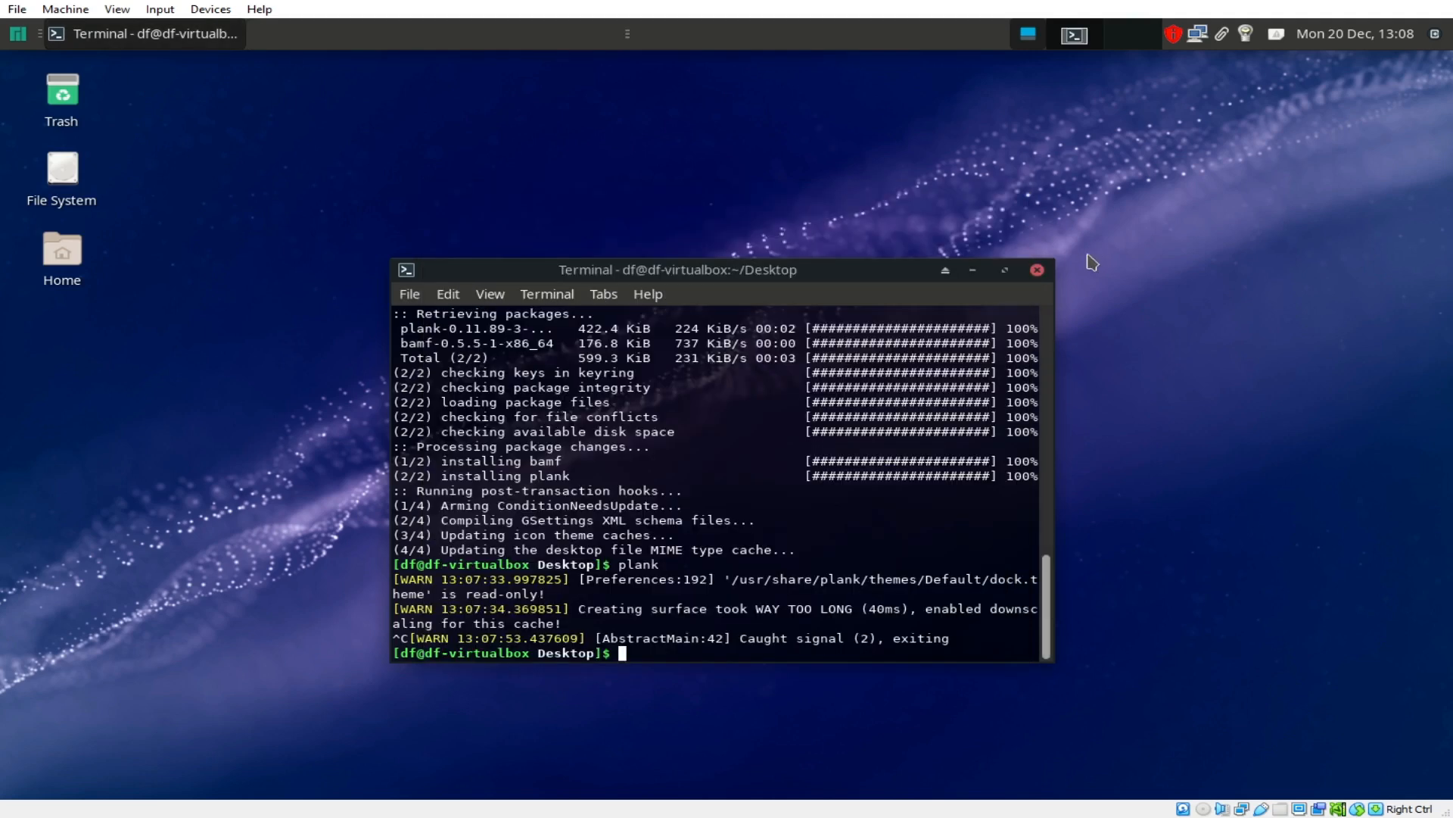
# Step: Reboot the guest with 'sudo reboot now' and dismiss both VirtualBox pointer integration notices
pyautogui.write('reboot now')
pyautogui.press('Return')
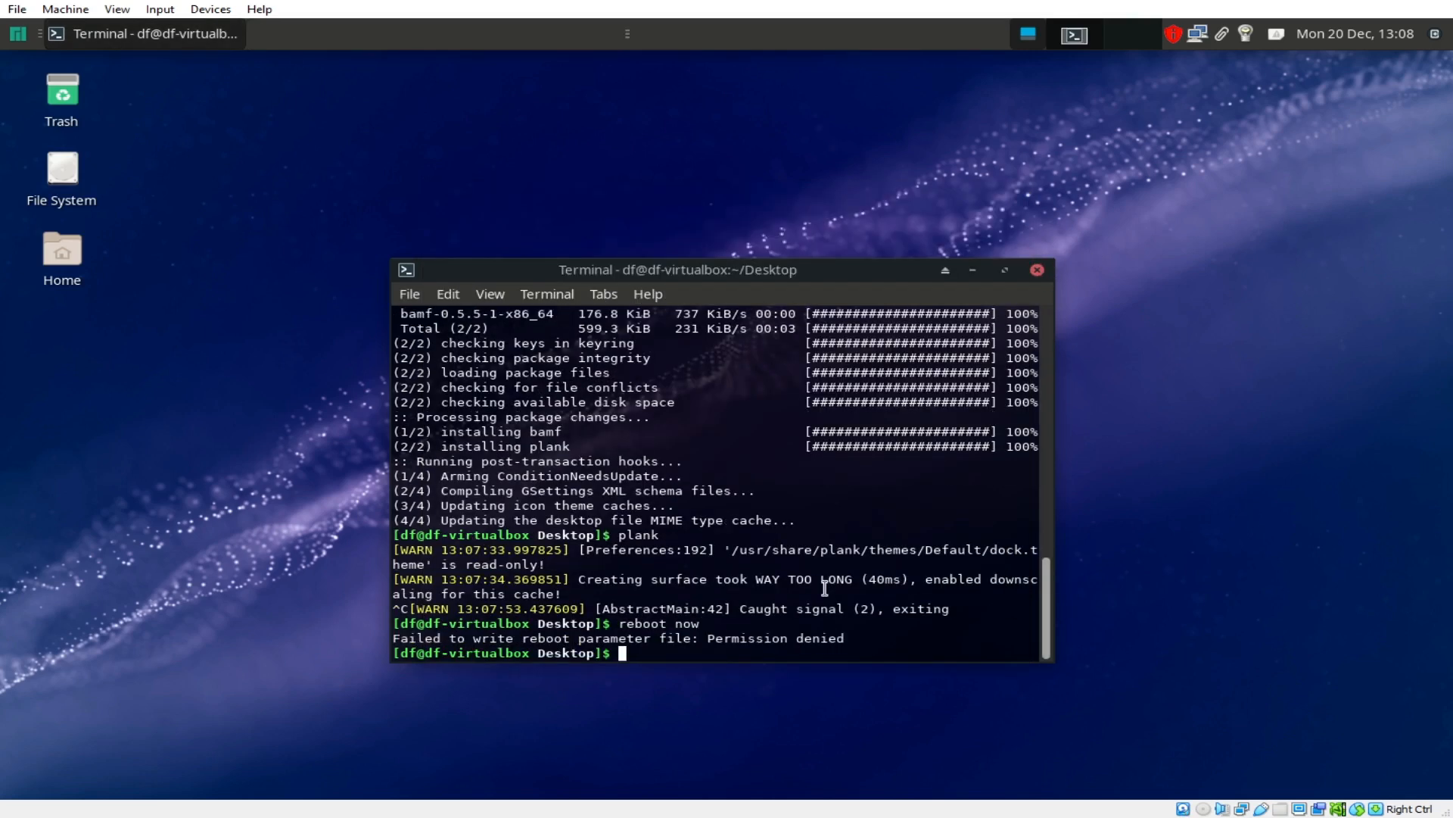
pyautogui.write('sudo  reboot')
pyautogui.press('Left')
pyautogui.press('Left')
pyautogui.press('Left')
pyautogui.press('Left')
pyautogui.press('Left')
pyautogui.press('Left')
pyautogui.press('BackSpace')
pyautogui.press('End')
pyautogui.write('now')
pyautogui.press('Return')
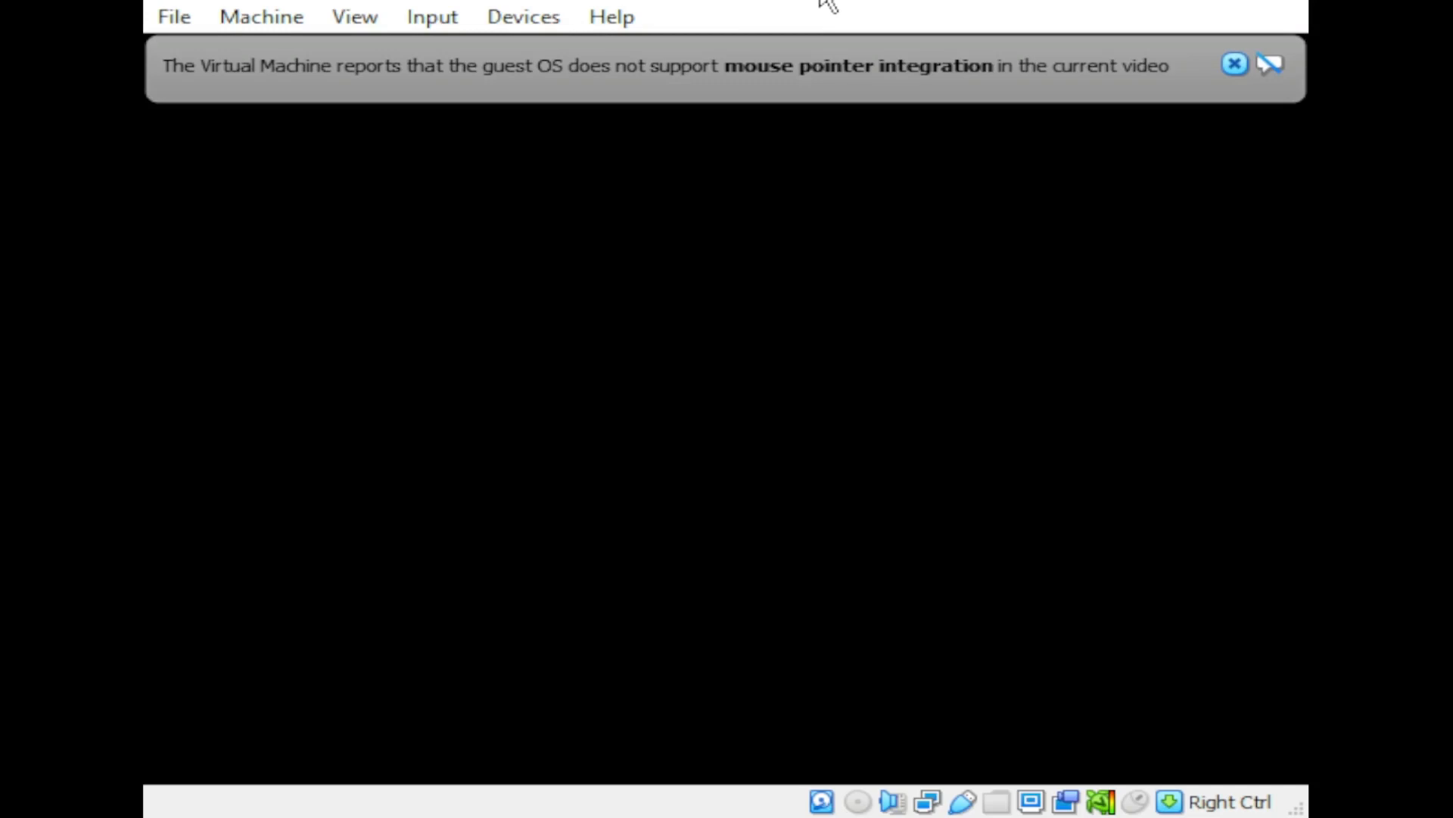
pyautogui.click(1235, 65)
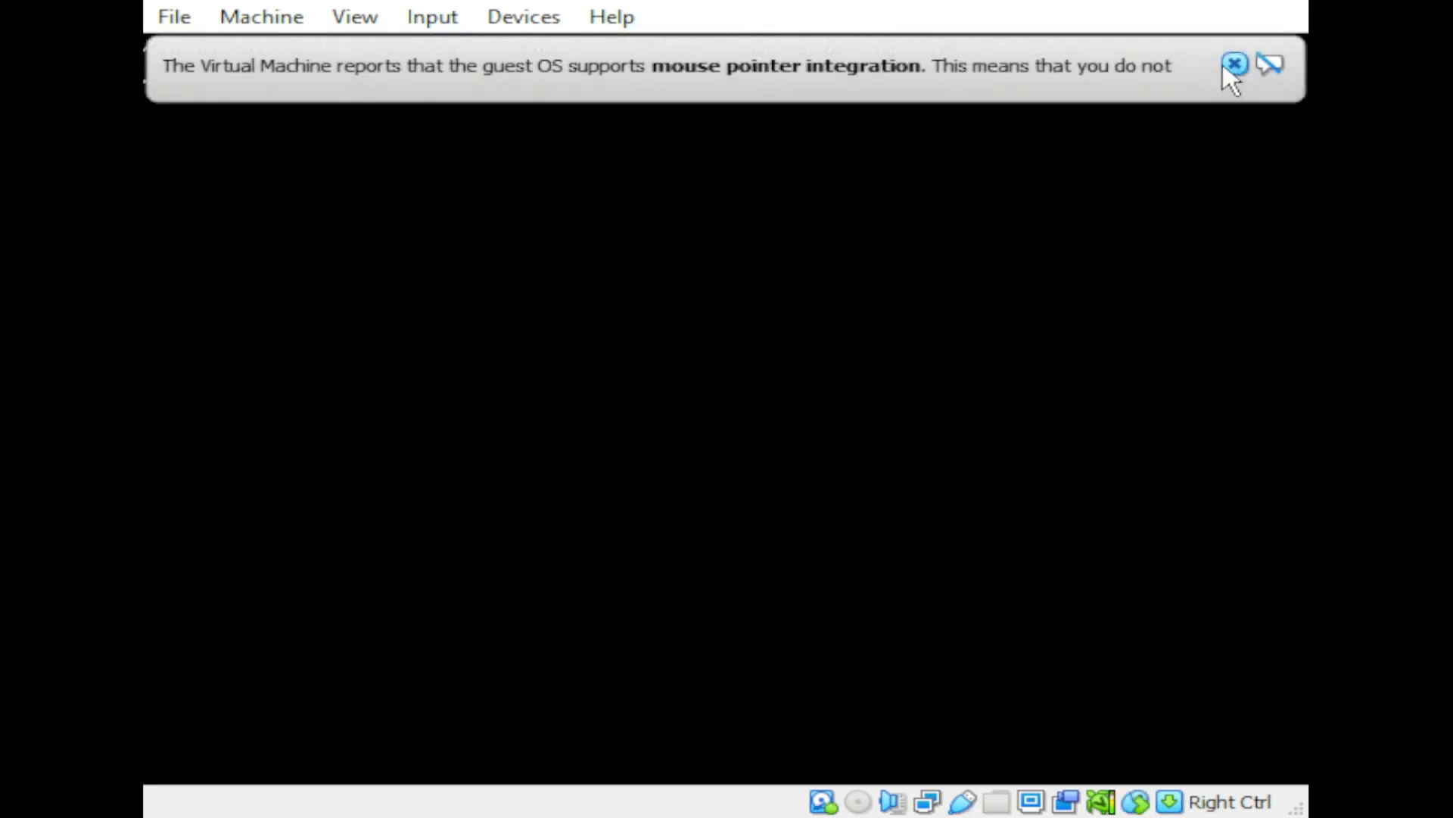
pyautogui.click(1233, 65)
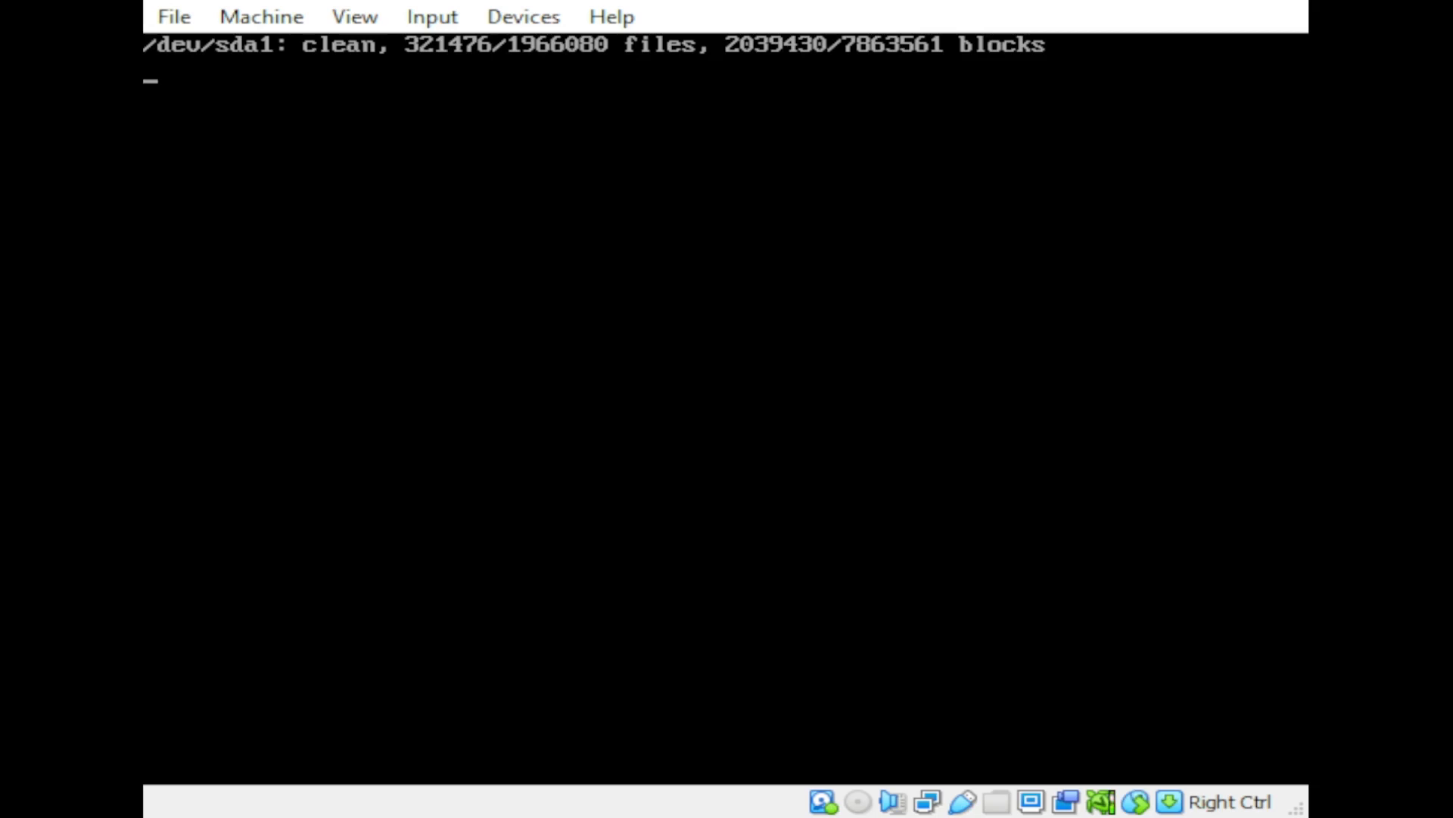
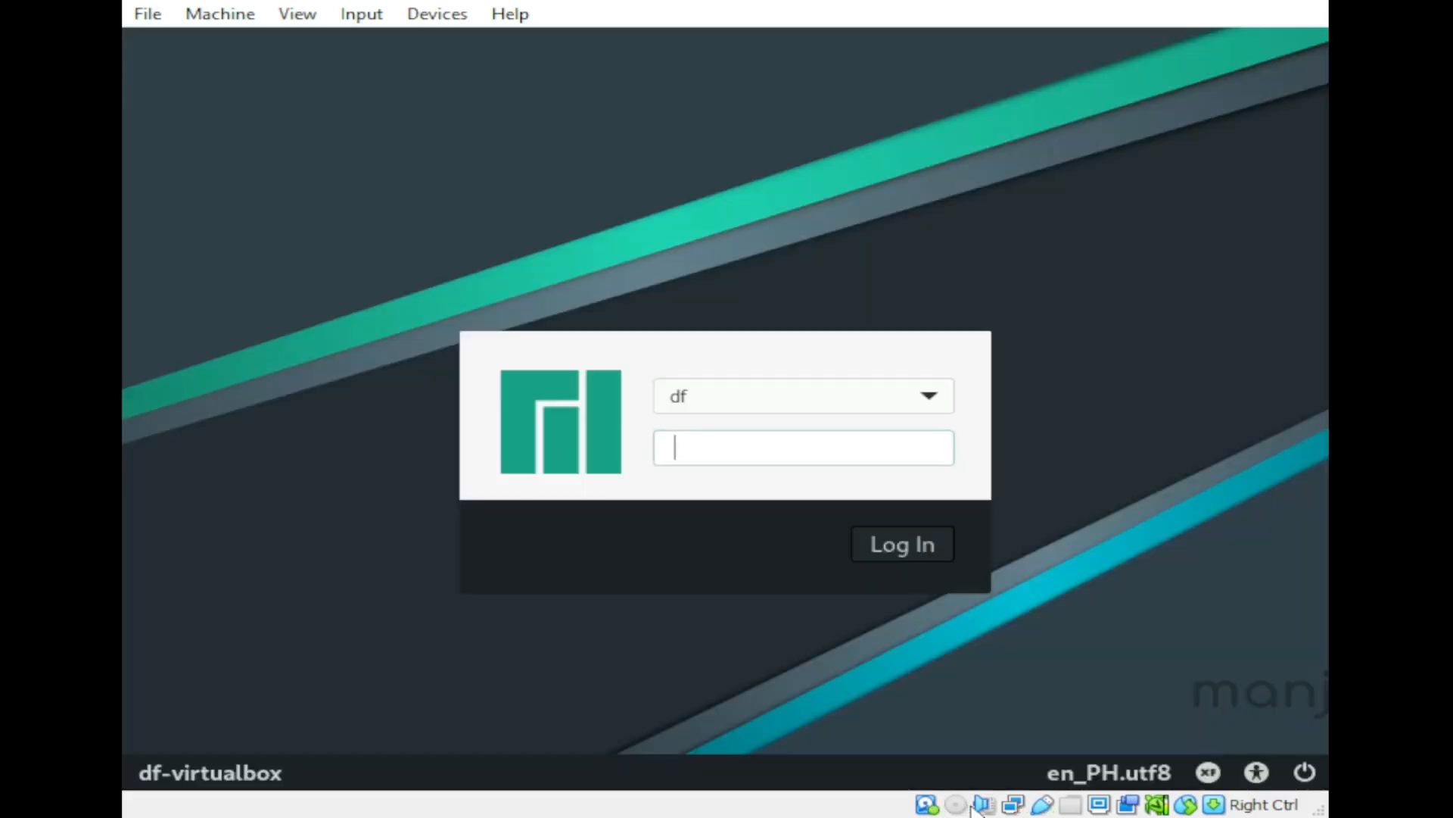
# Step: Log in to the Manjaro account by entering its password at the login screen
pyautogui.write('••••••')
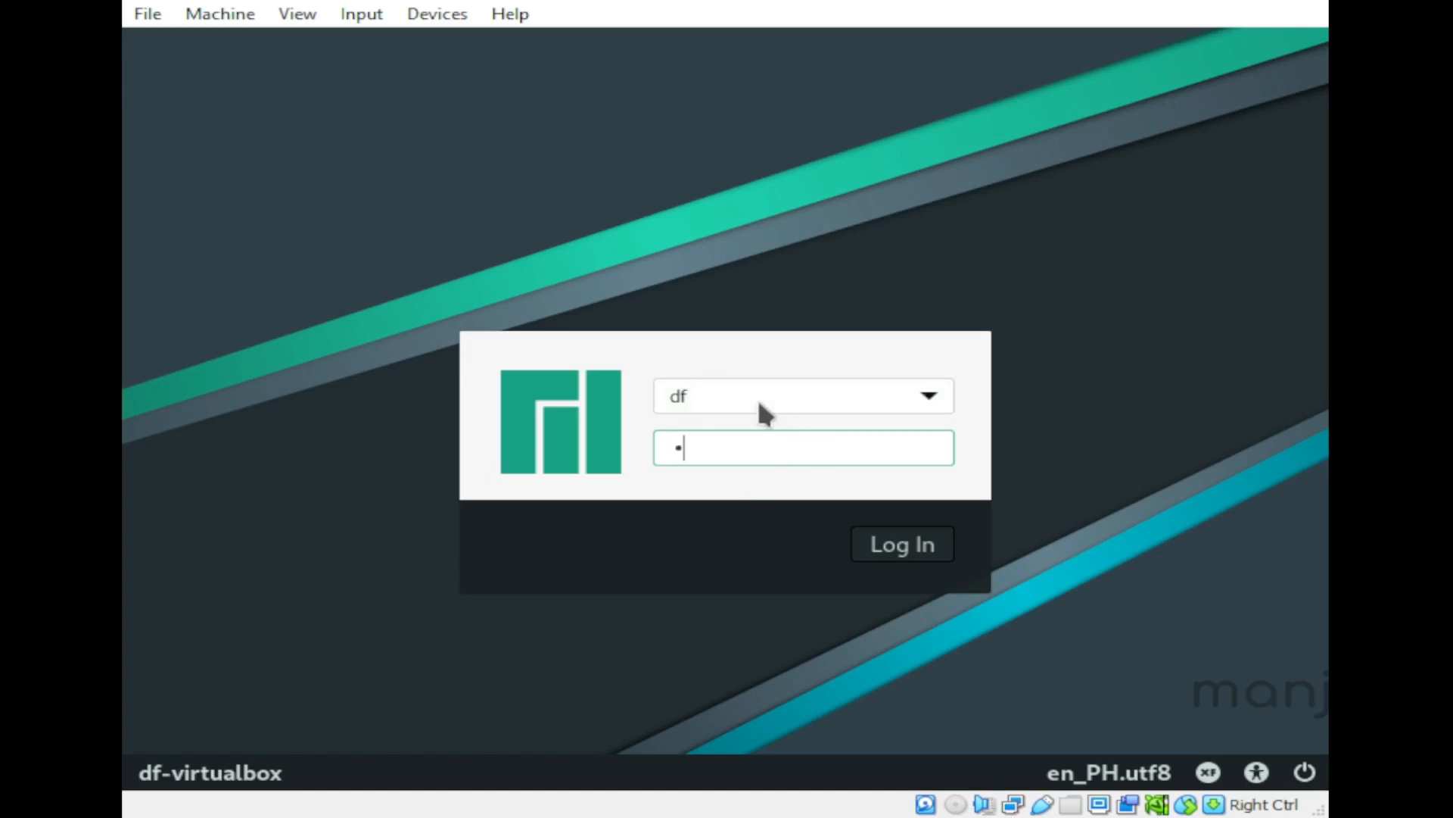
pyautogui.write('•')
pyautogui.press('Return')
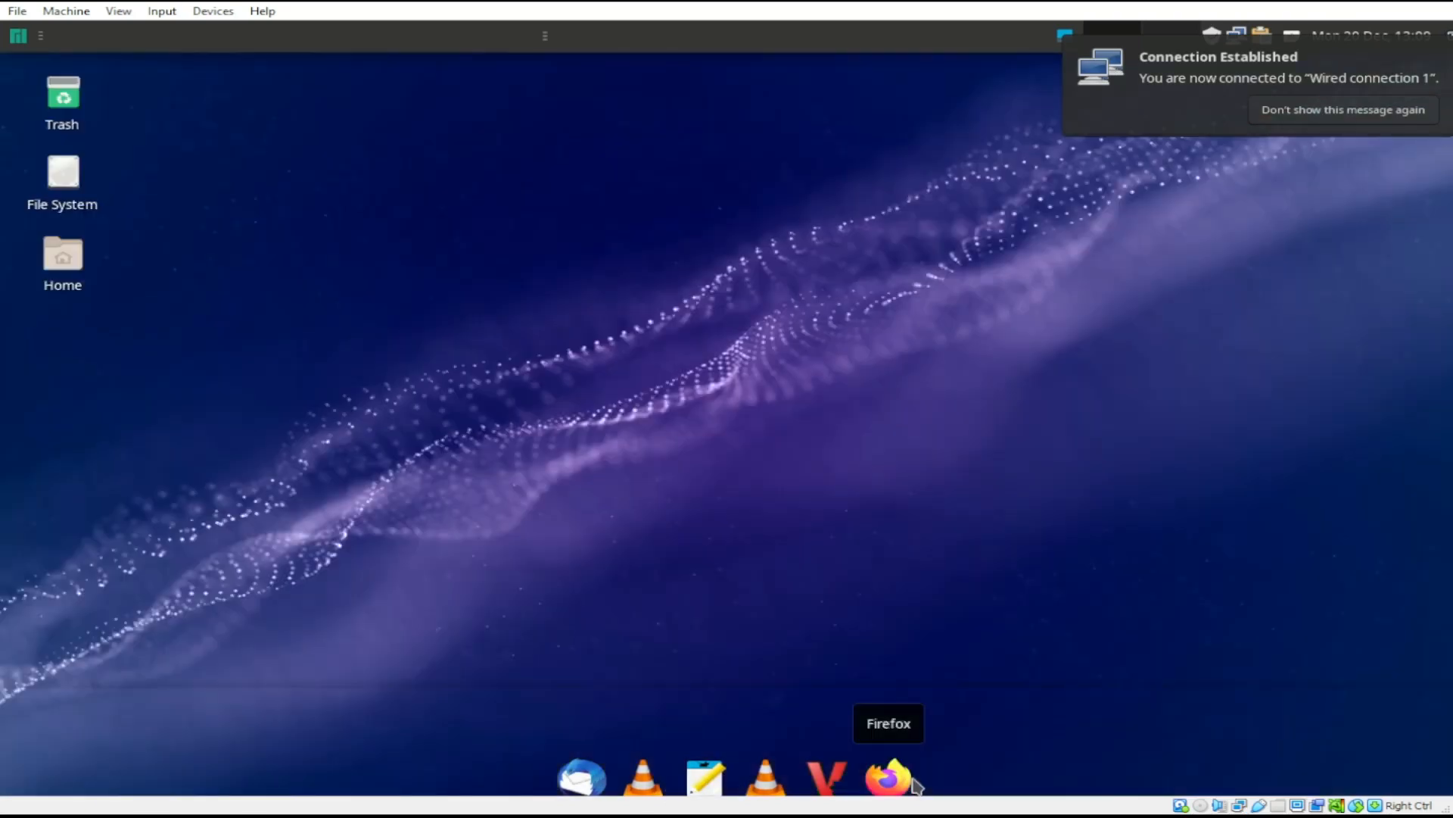
# Step: Fit the guest display with View > Adjust Window Size and close the Manjaro Hello window
pyautogui.click(118, 10)
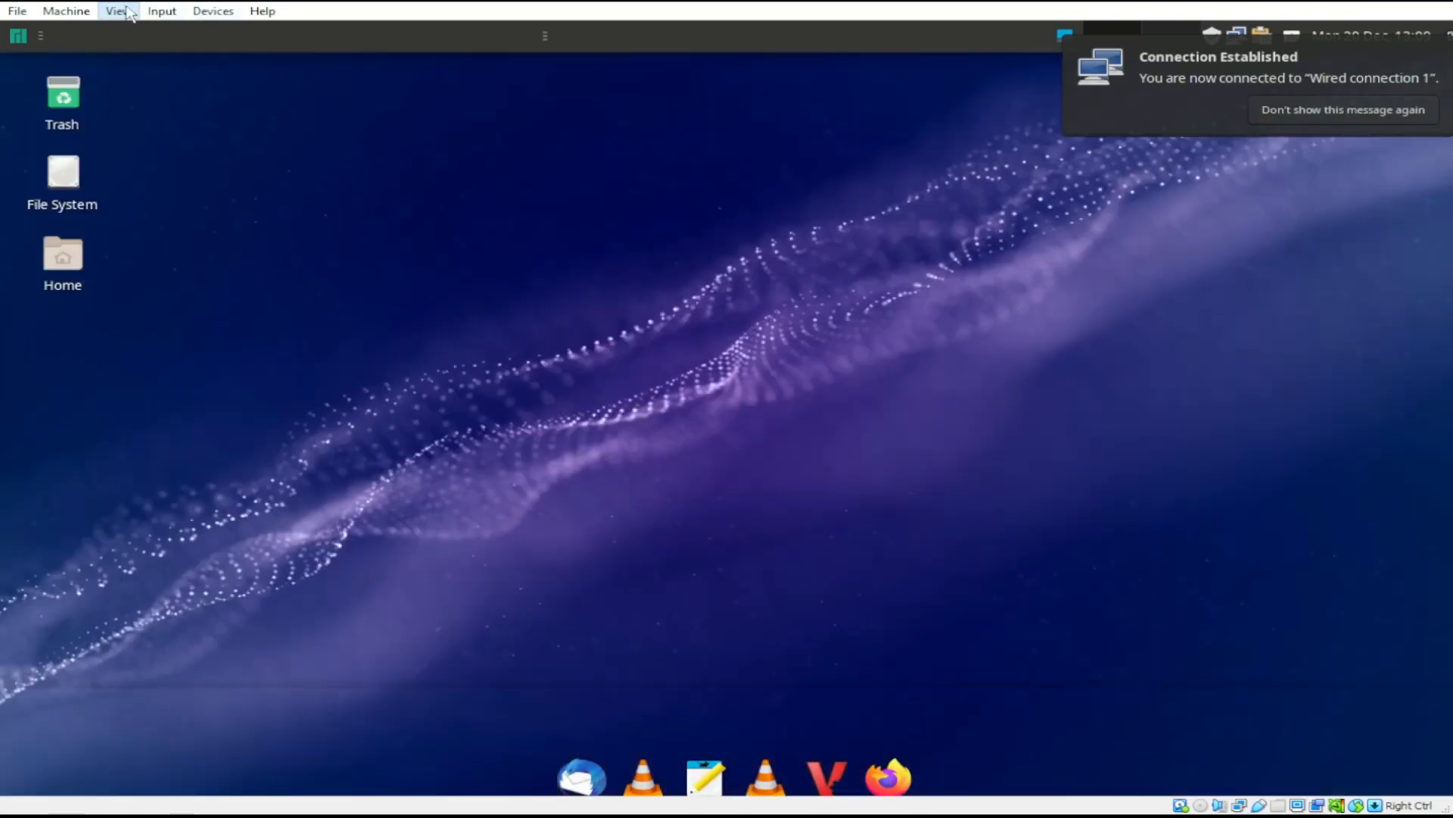
pyautogui.click(233, 106)
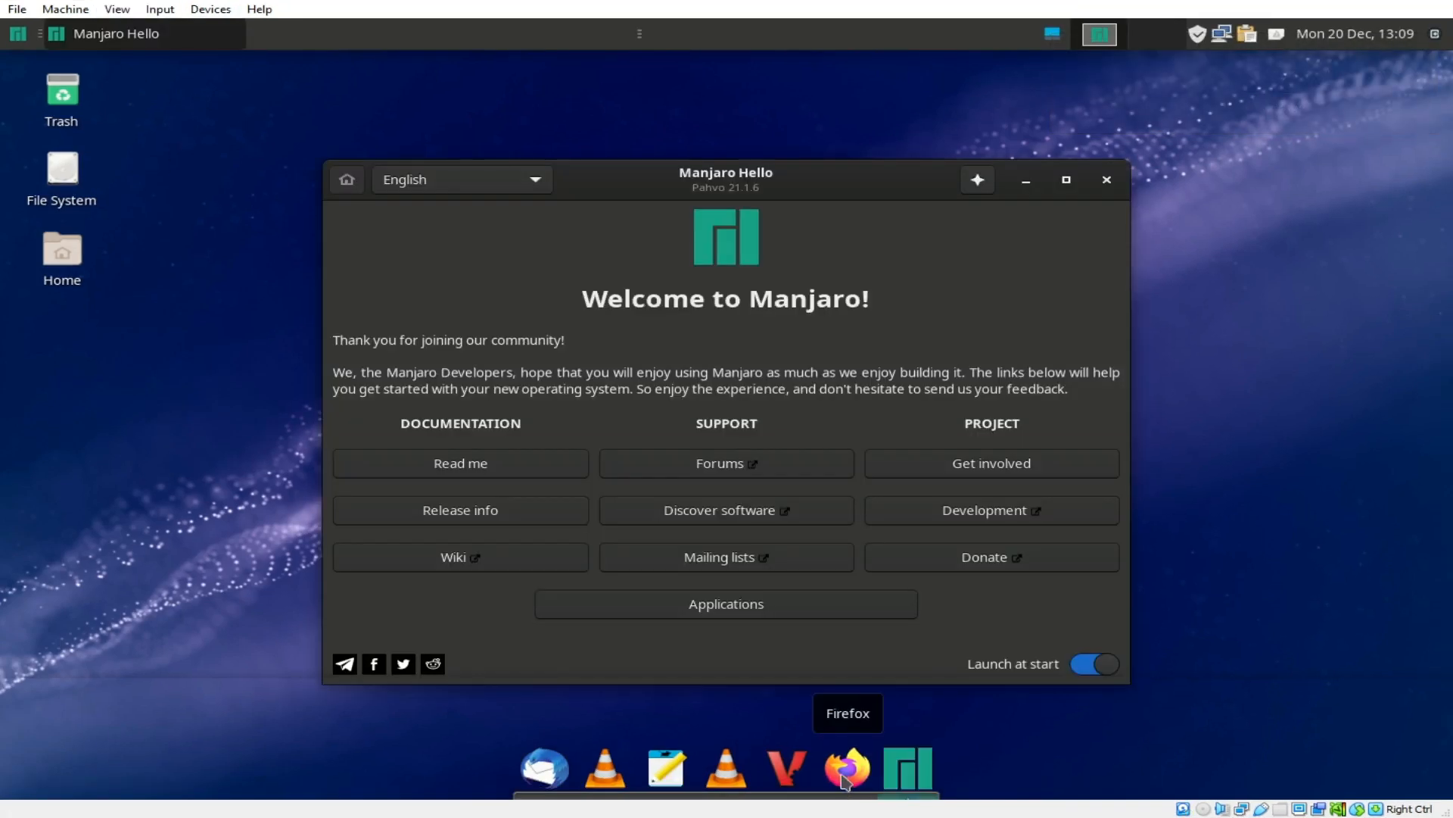
pyautogui.click(1109, 183)
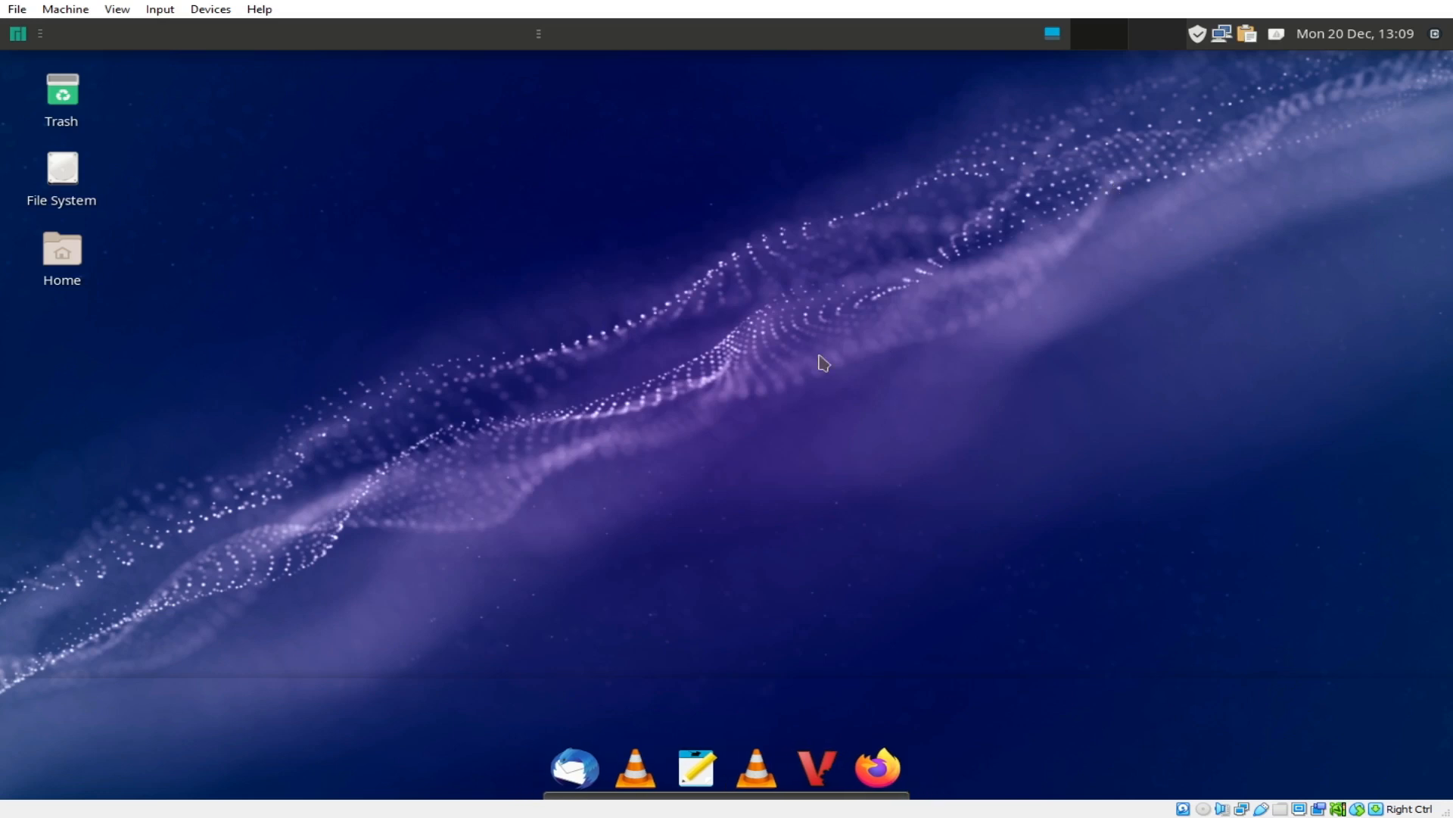
# Step: Open a new Xfce Terminal from the desktop's right-click menu
pyautogui.click(23, 35)
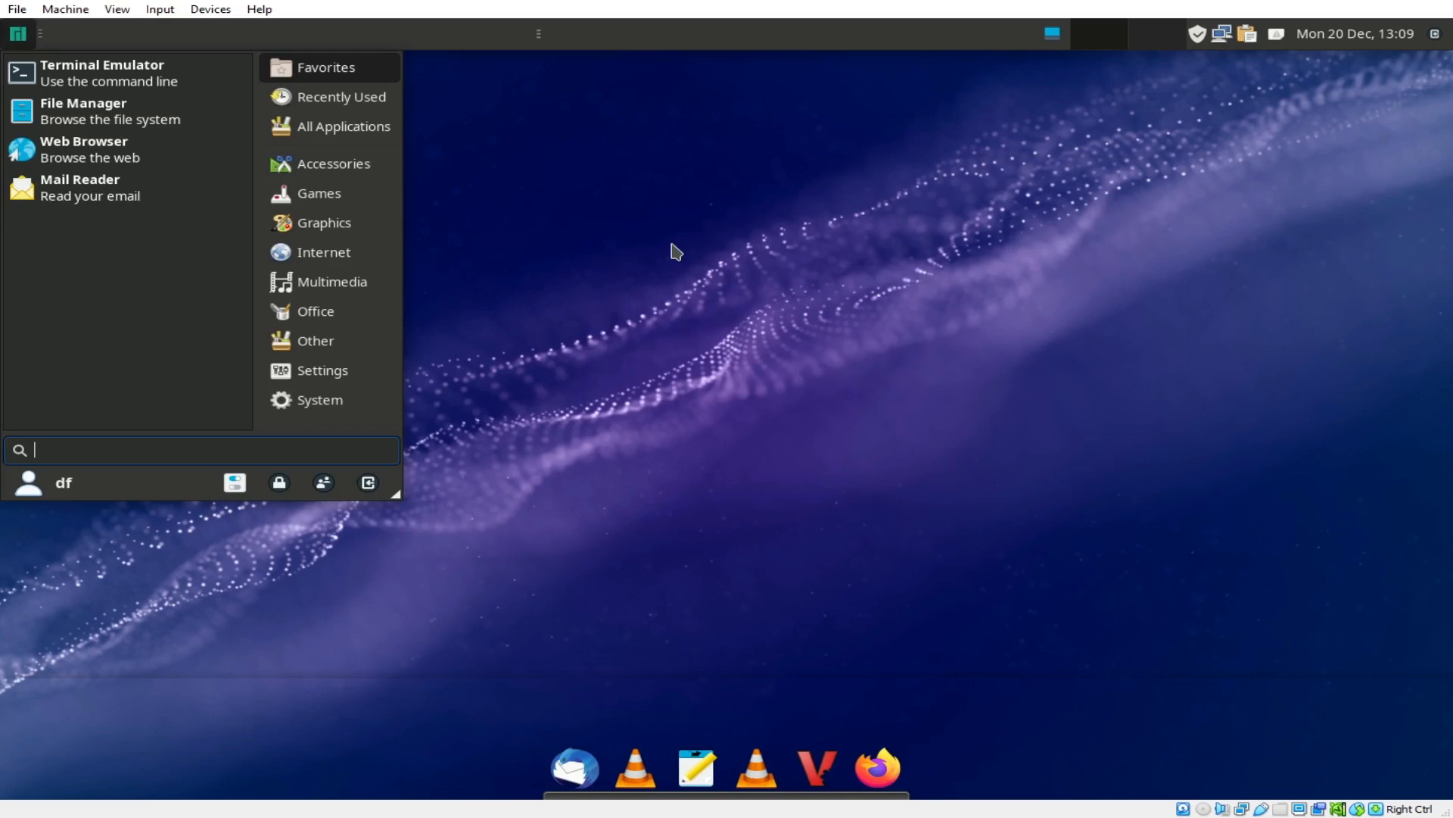
pyautogui.click(775, 409)
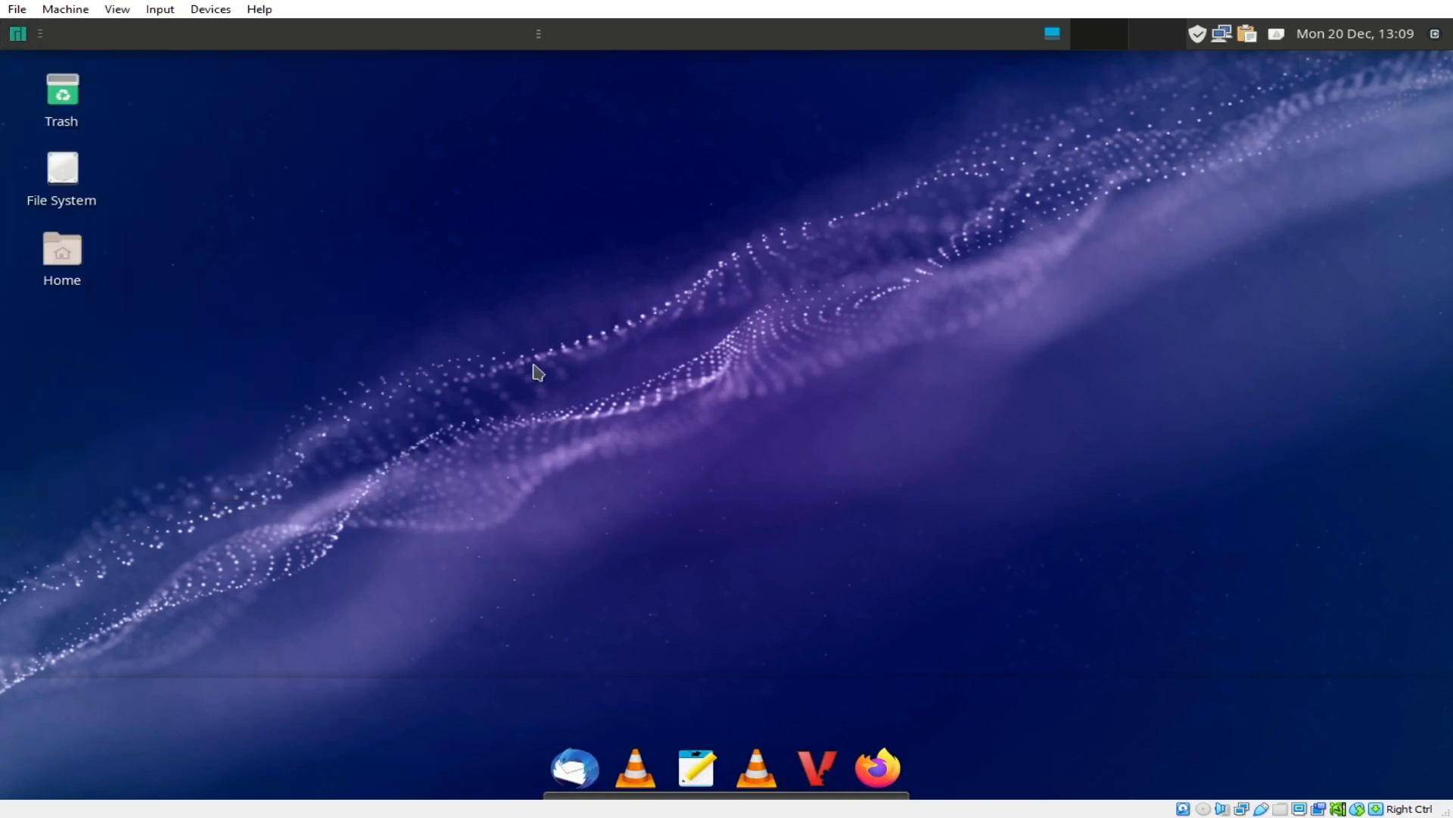
pyautogui.rightClick(250, 95)
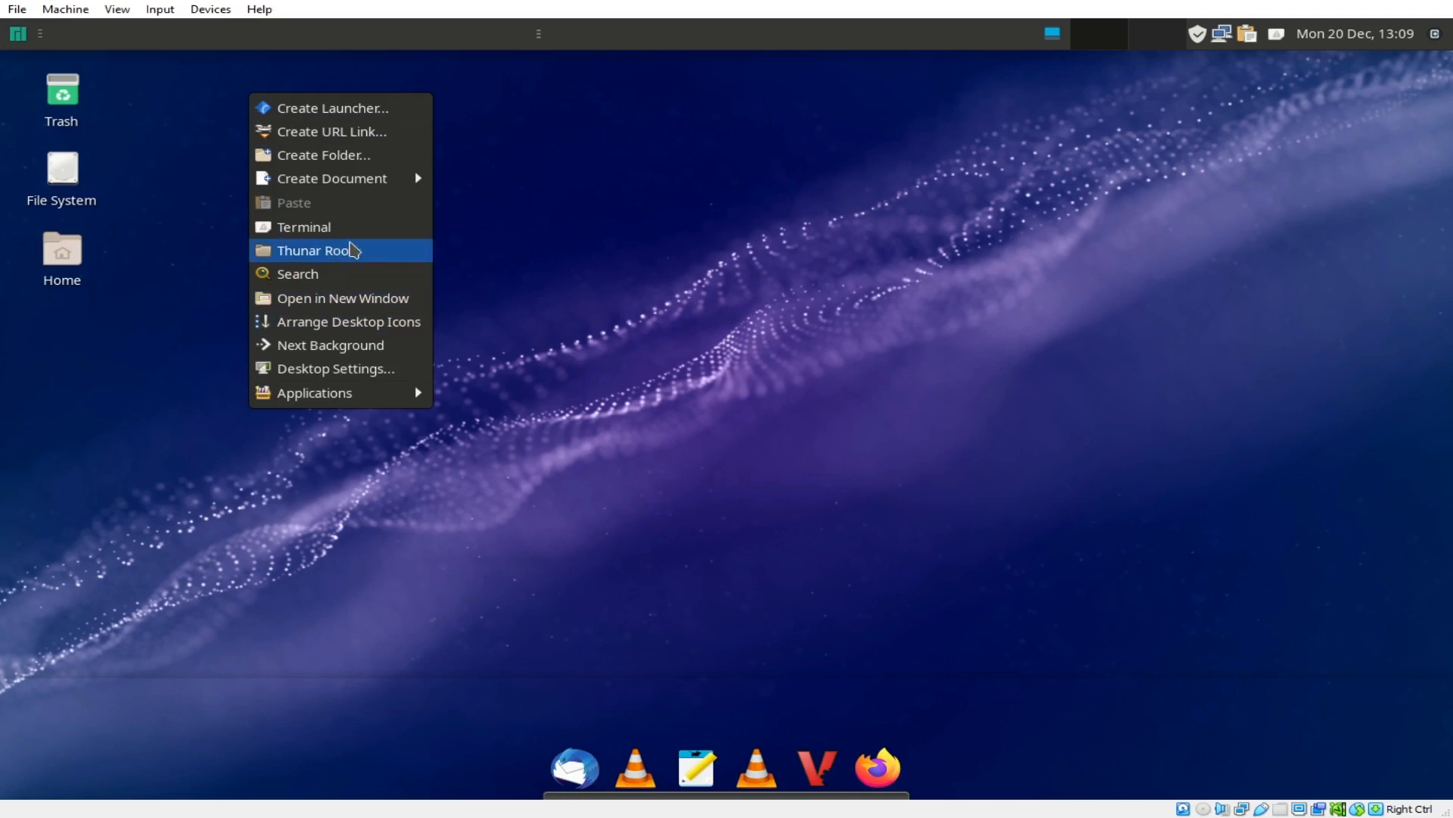
pyautogui.click(321, 230)
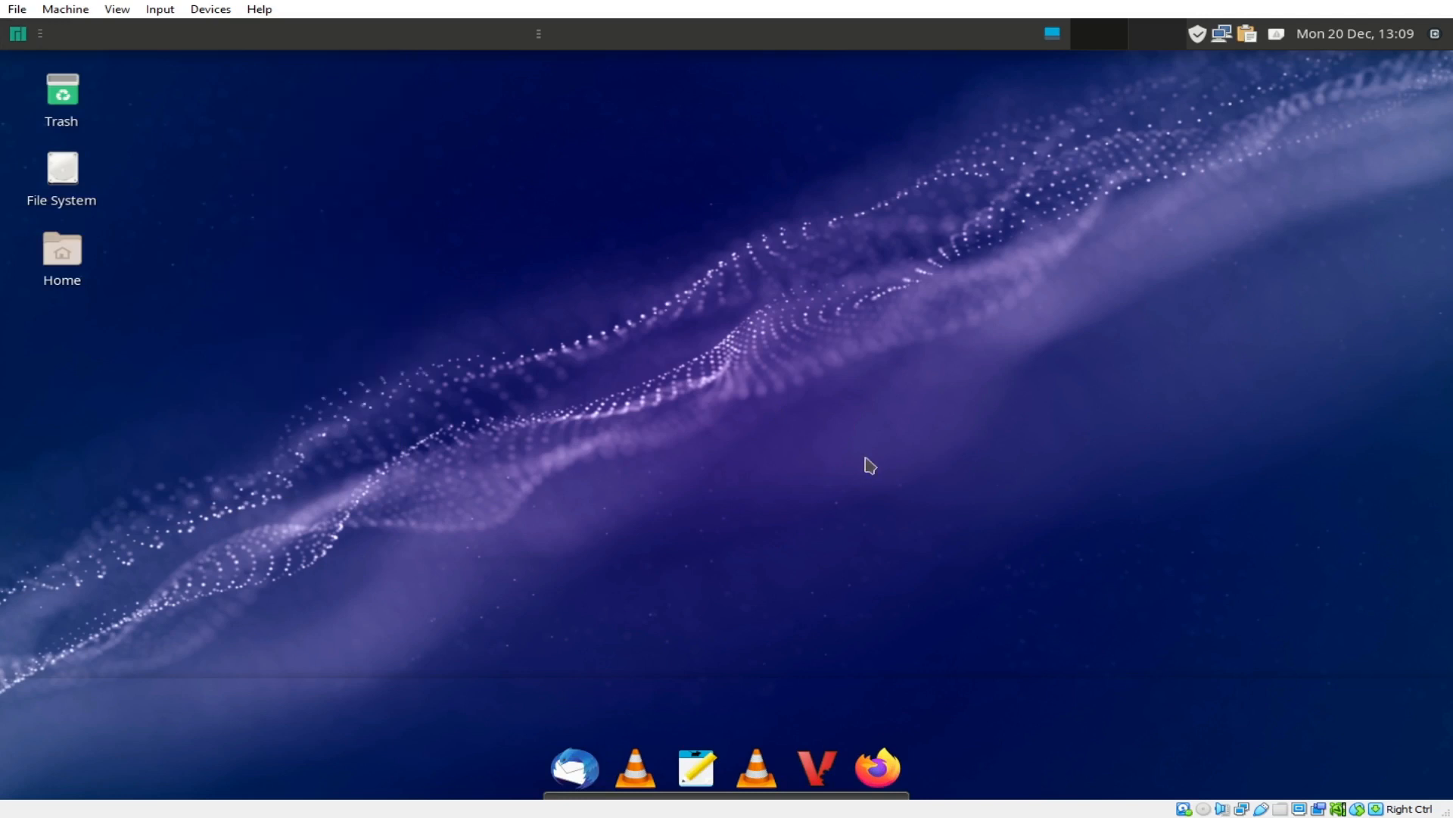
# Step: Install neofetch with 'sudo pacman neofetch -S', giving the sudo password and confirming with y
pyautogui.write('sudo ')
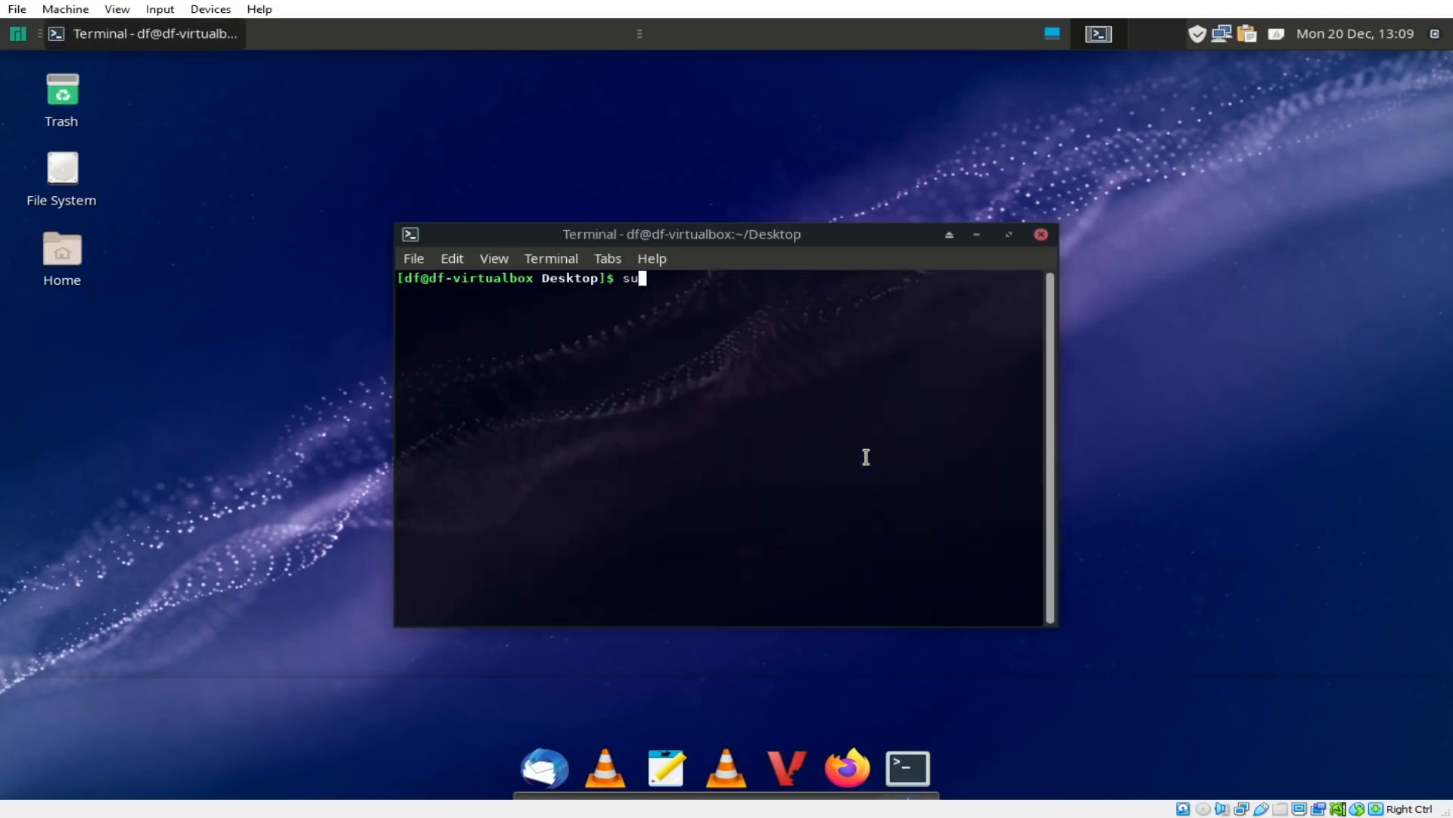
pyautogui.write('pacman -')
pyautogui.press('BackSpace')
pyautogui.write('ne')
pyautogui.press('BackSpace')
pyautogui.press('BackSpace')
pyautogui.press('BackSpace')
pyautogui.write('neoftec')
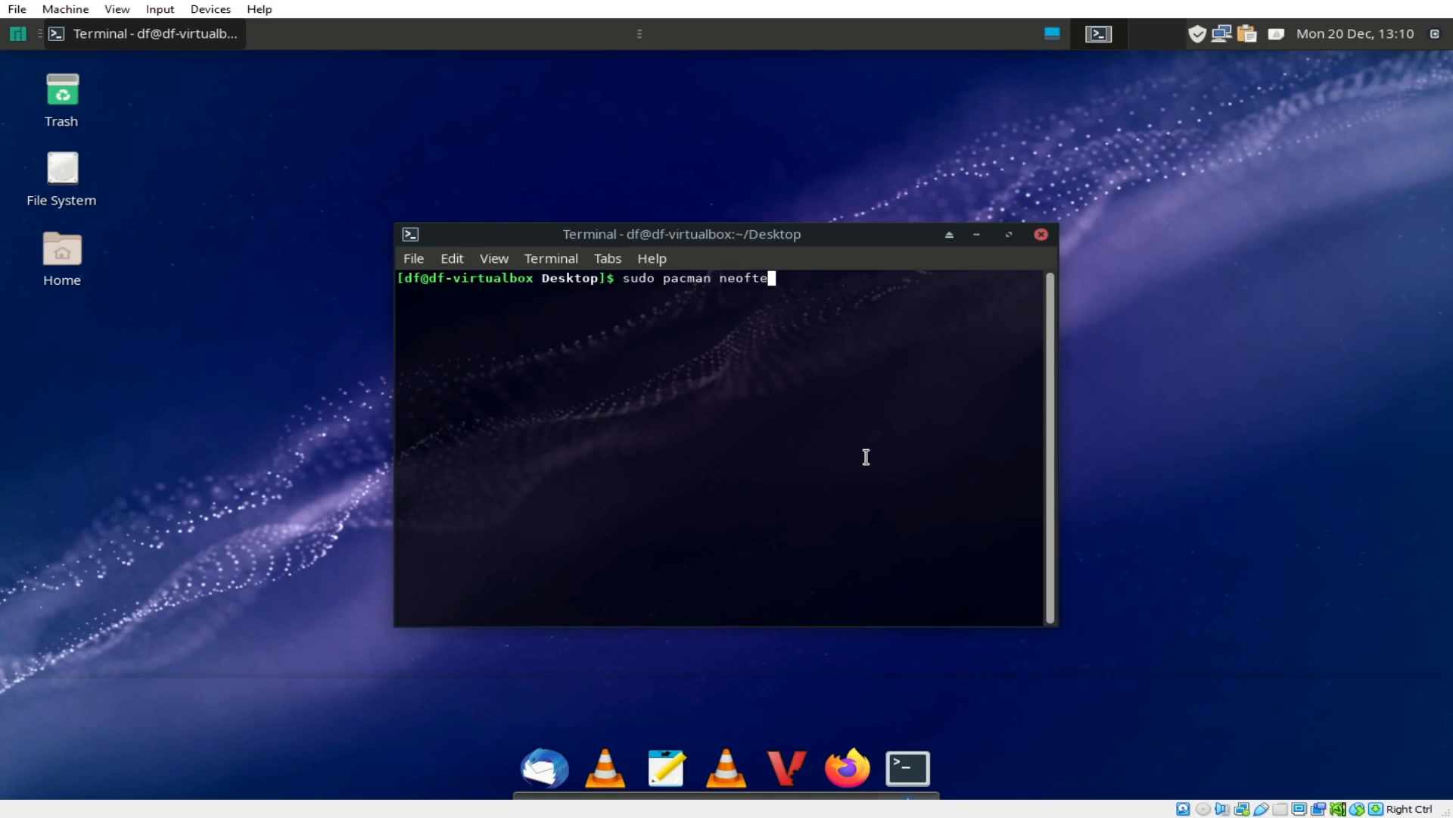
pyautogui.press('BackSpace')
pyautogui.press('BackSpace')
pyautogui.press('BackSpace')
pyautogui.write('etch -S')
pyautogui.press('Return')
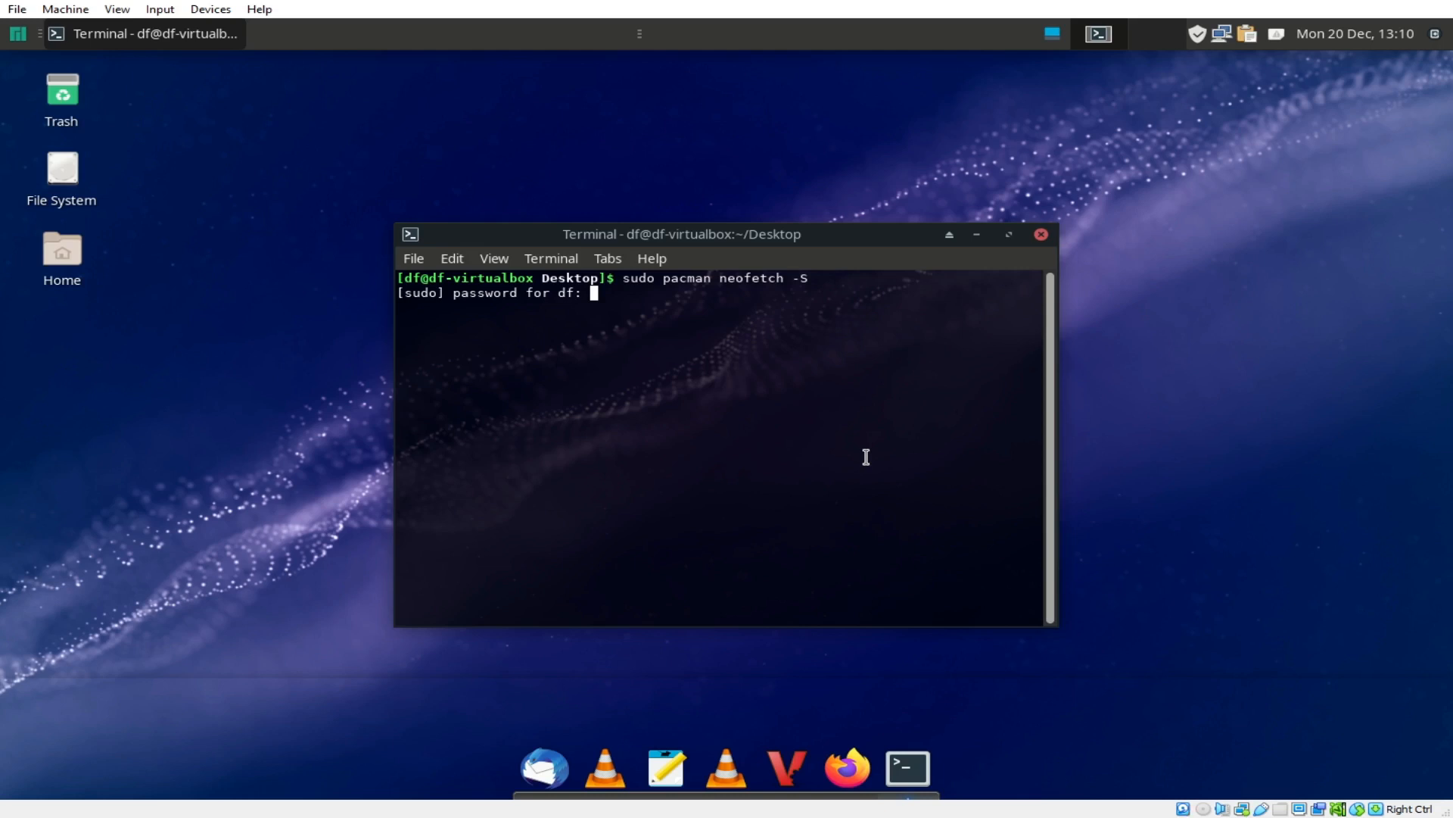
pyautogui.press('Return')
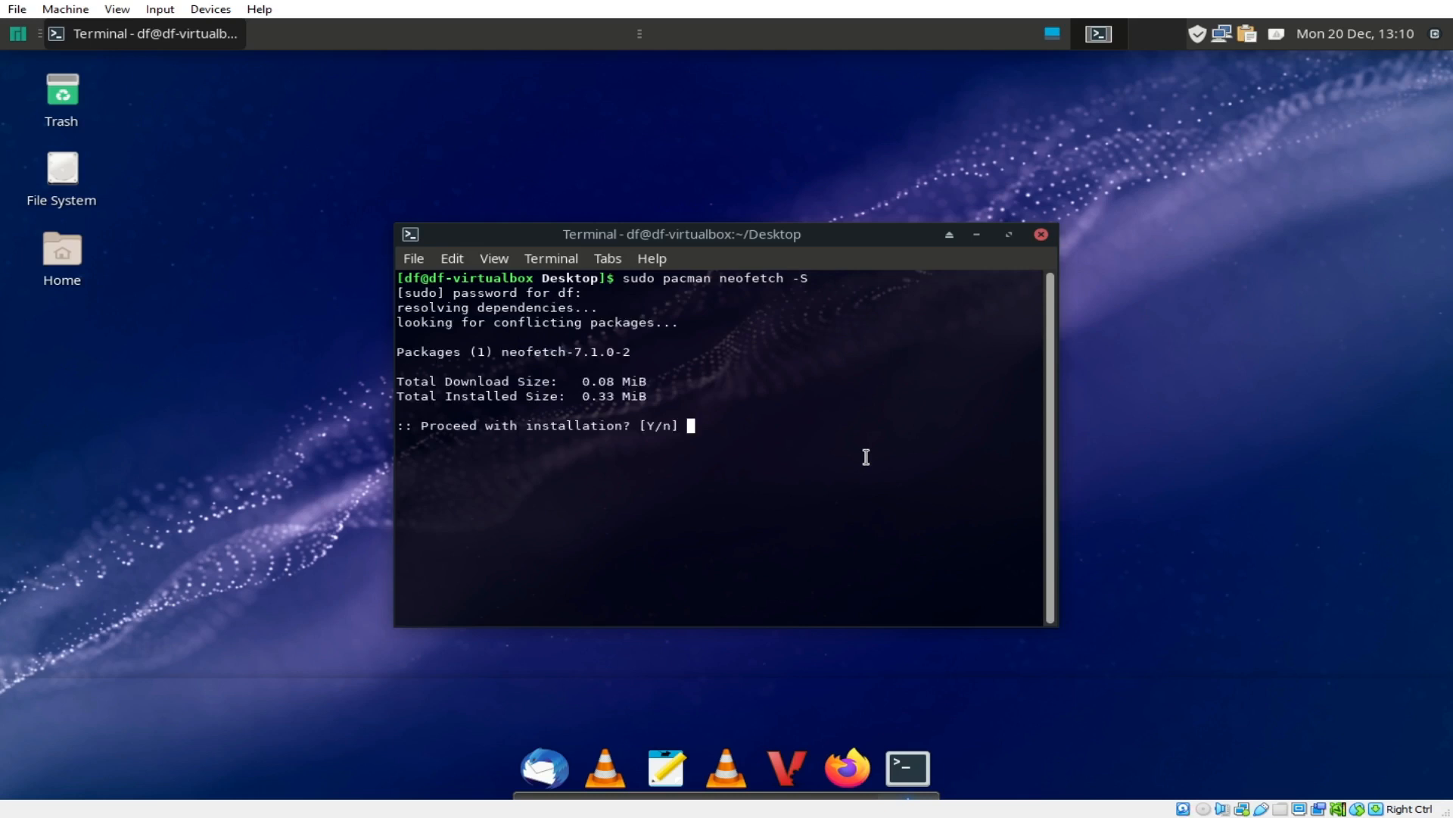
pyautogui.write('y')
pyautogui.press('Return')
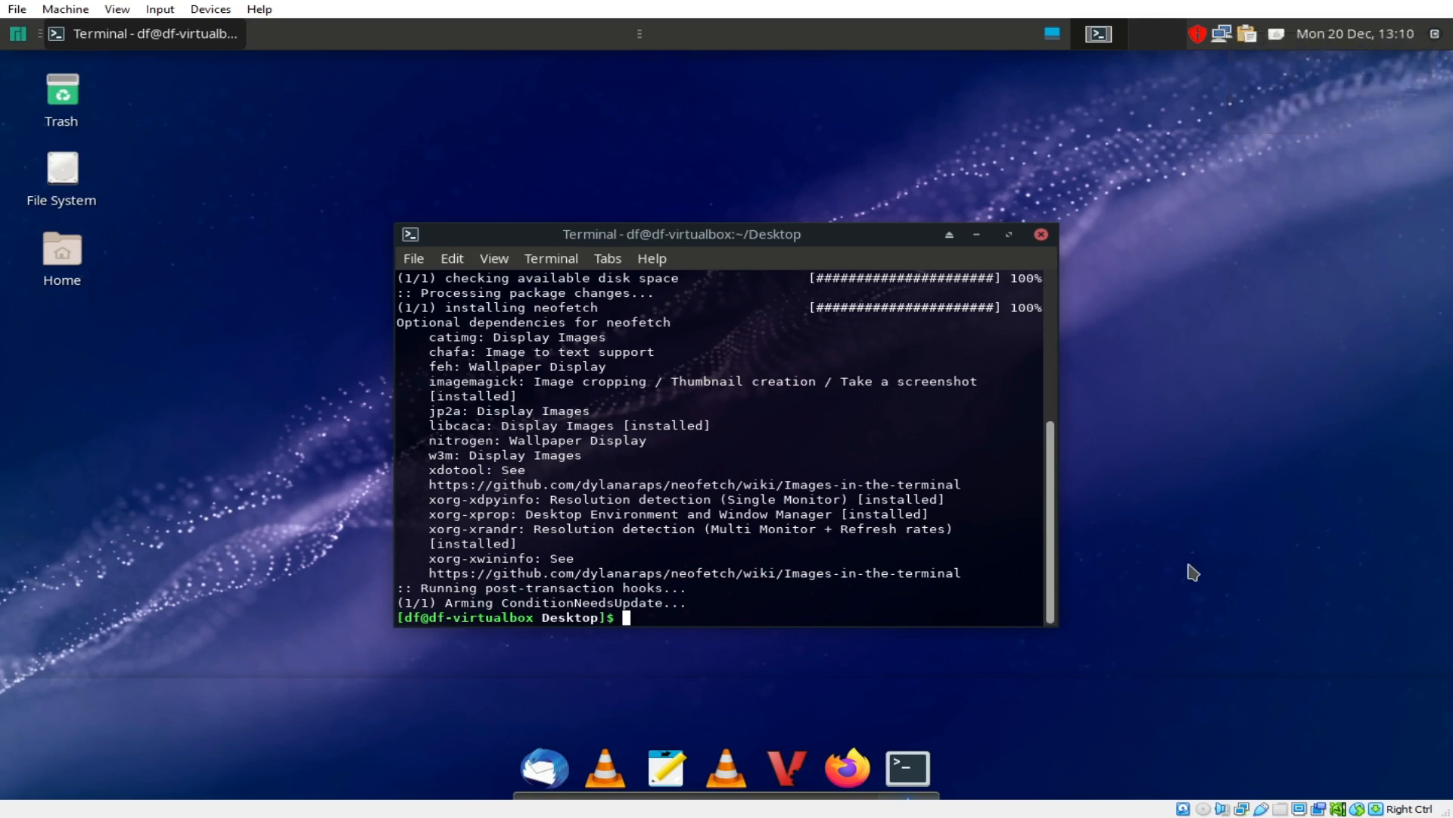
pyautogui.write('neof')
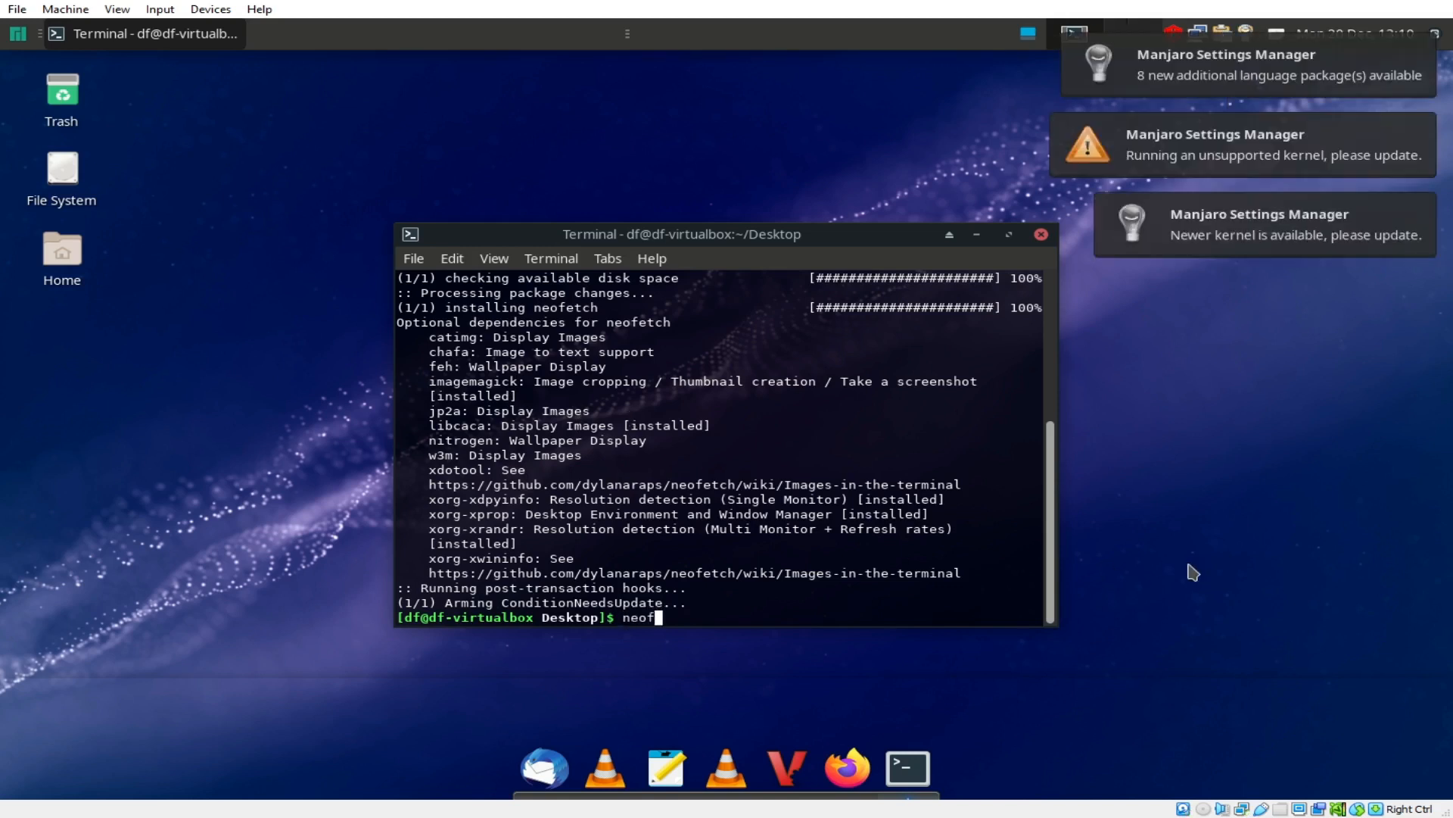
pyautogui.write('eth')
# Step: Run neofetch, dismiss the three kernel and language notifications, and move the terminal higher
pyautogui.press('Return')
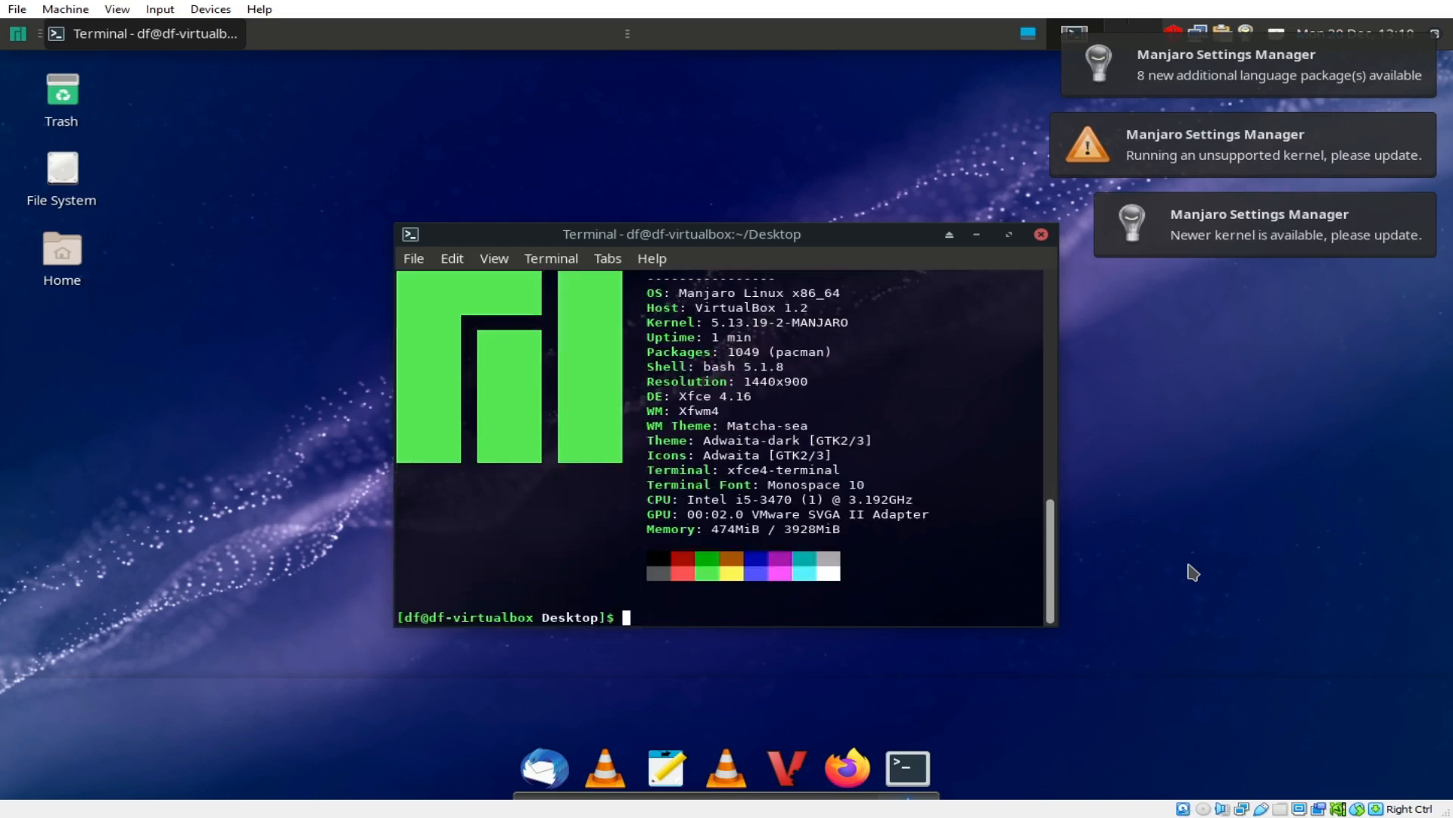
pyautogui.click(1254, 234)
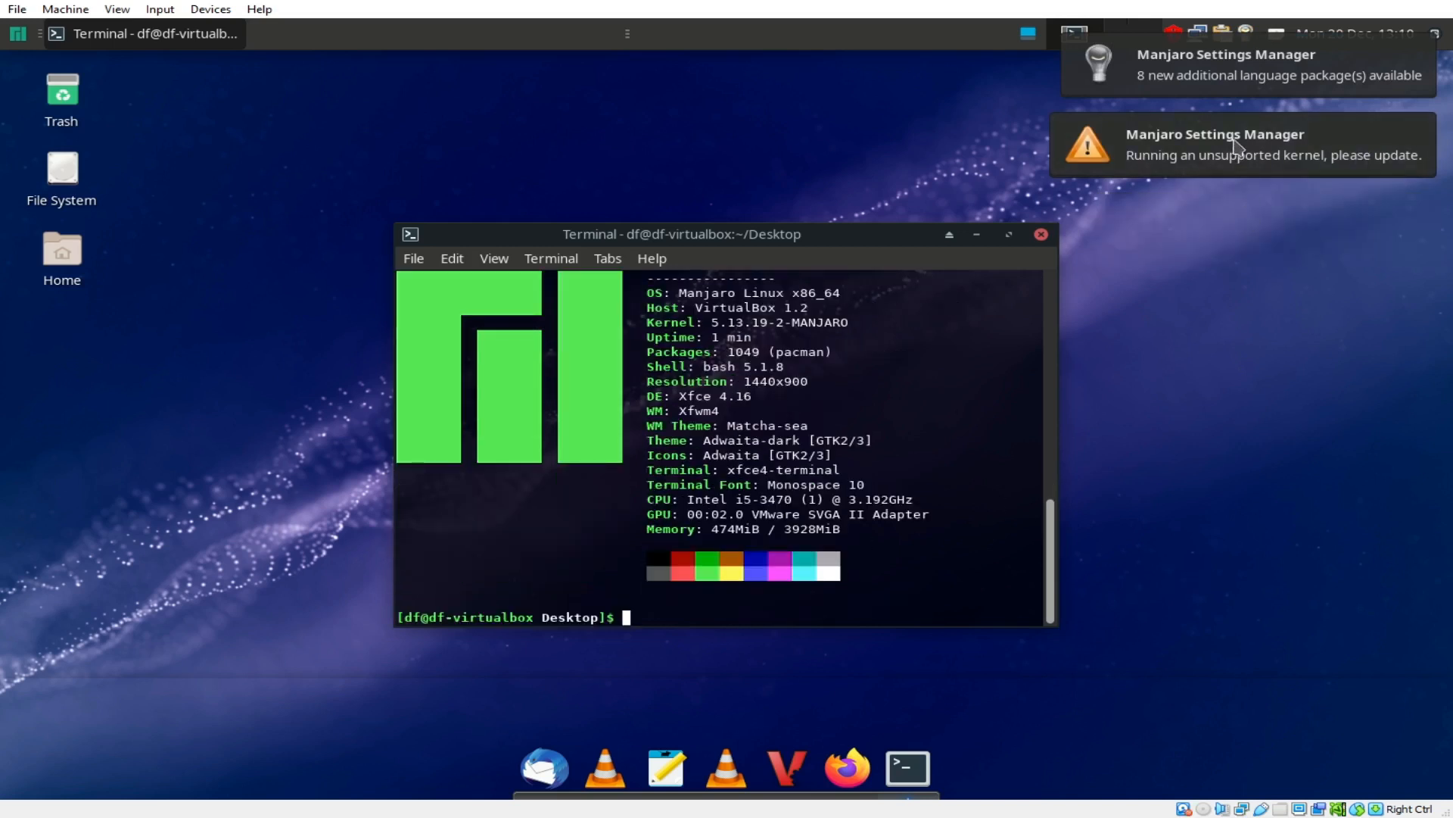
pyautogui.click(1239, 149)
pyautogui.click(1264, 64)
pyautogui.moveTo(839, 231); pyautogui.dragTo(839, 130)
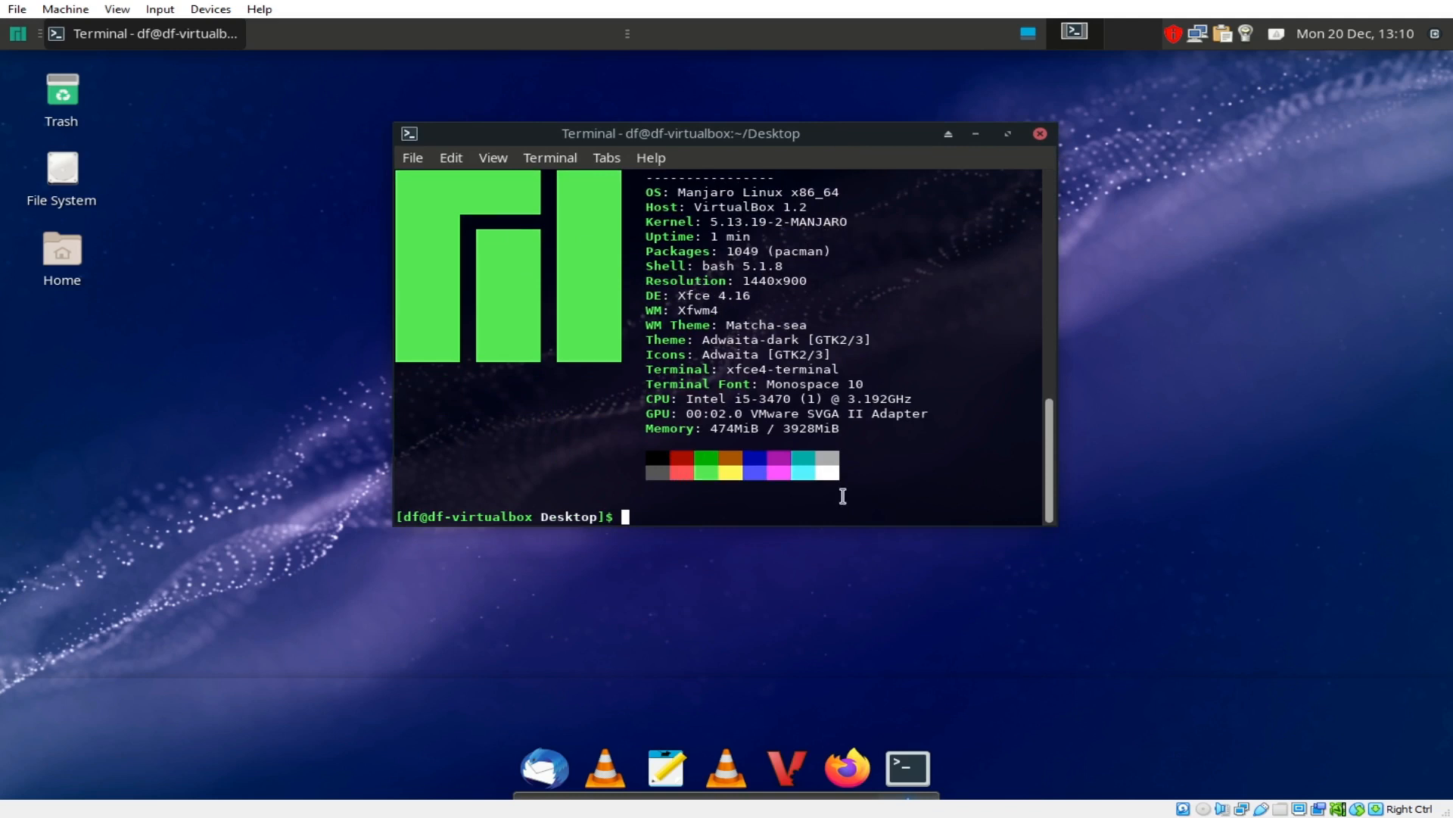
pyautogui.write('nano ~/.rccofn')
# Step: Open ~/.bashrc in nano, after backing out of a mistyped .rcconf file
pyautogui.press('BackSpace')
pyautogui.press('BackSpace')
pyautogui.write('nf')
pyautogui.press('Return')
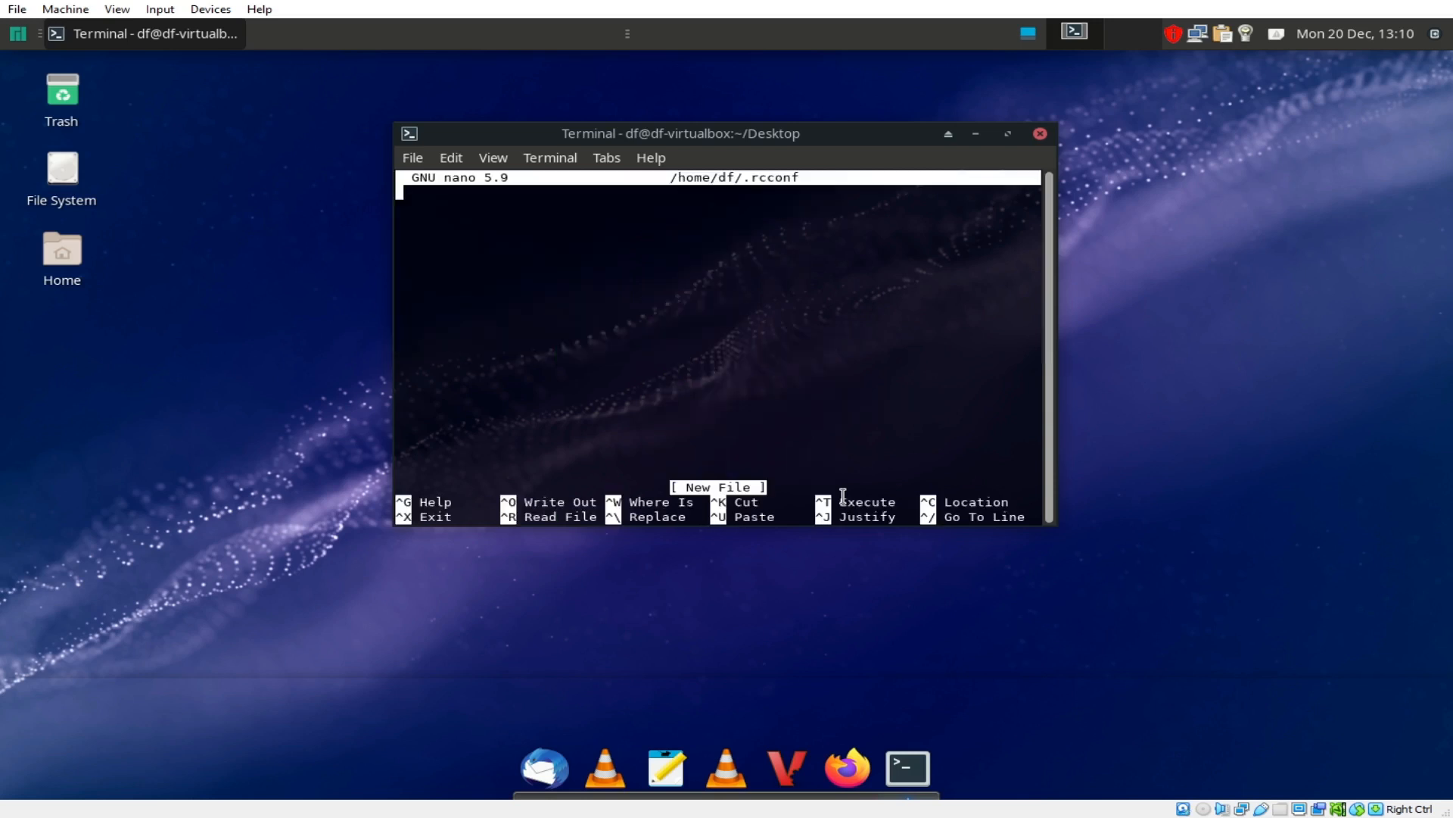
pyautogui.hotkey('ctrl', 'x')
pyautogui.press('Up')
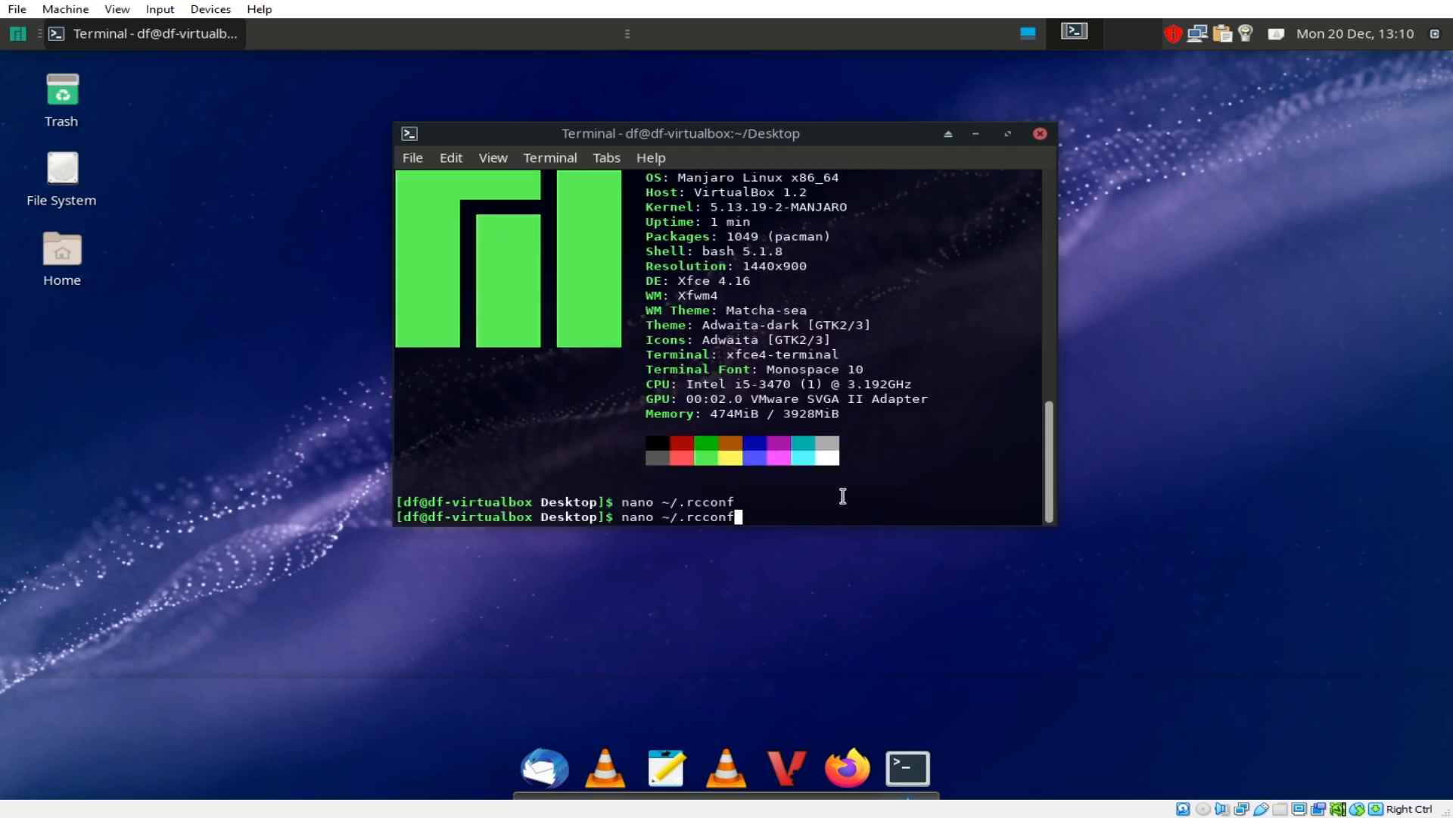
pyautogui.press('Left')
pyautogui.press('Left')
pyautogui.press('Left')
pyautogui.press('Left')
pyautogui.press('BackSpace')
pyautogui.press('BackSpace')
pyautogui.write('bash')
pyautogui.press('Delete')
pyautogui.press('Delete')
pyautogui.press('Delete')
pyautogui.press('Delete')
pyautogui.write('rc')
pyautogui.press('Return')
# Step: Append the comment '# launch neofetch everytime terminal is launched' and a 'neofetch' line to .bashrc
pyautogui.press('pagedown')
pyautogui.press('pagedown')
pyautogui.press('pagedown')
pyautogui.press('pagedown')
pyautogui.press('pagedown')
pyautogui.press('pagedown')
pyautogui.press('pagedown')
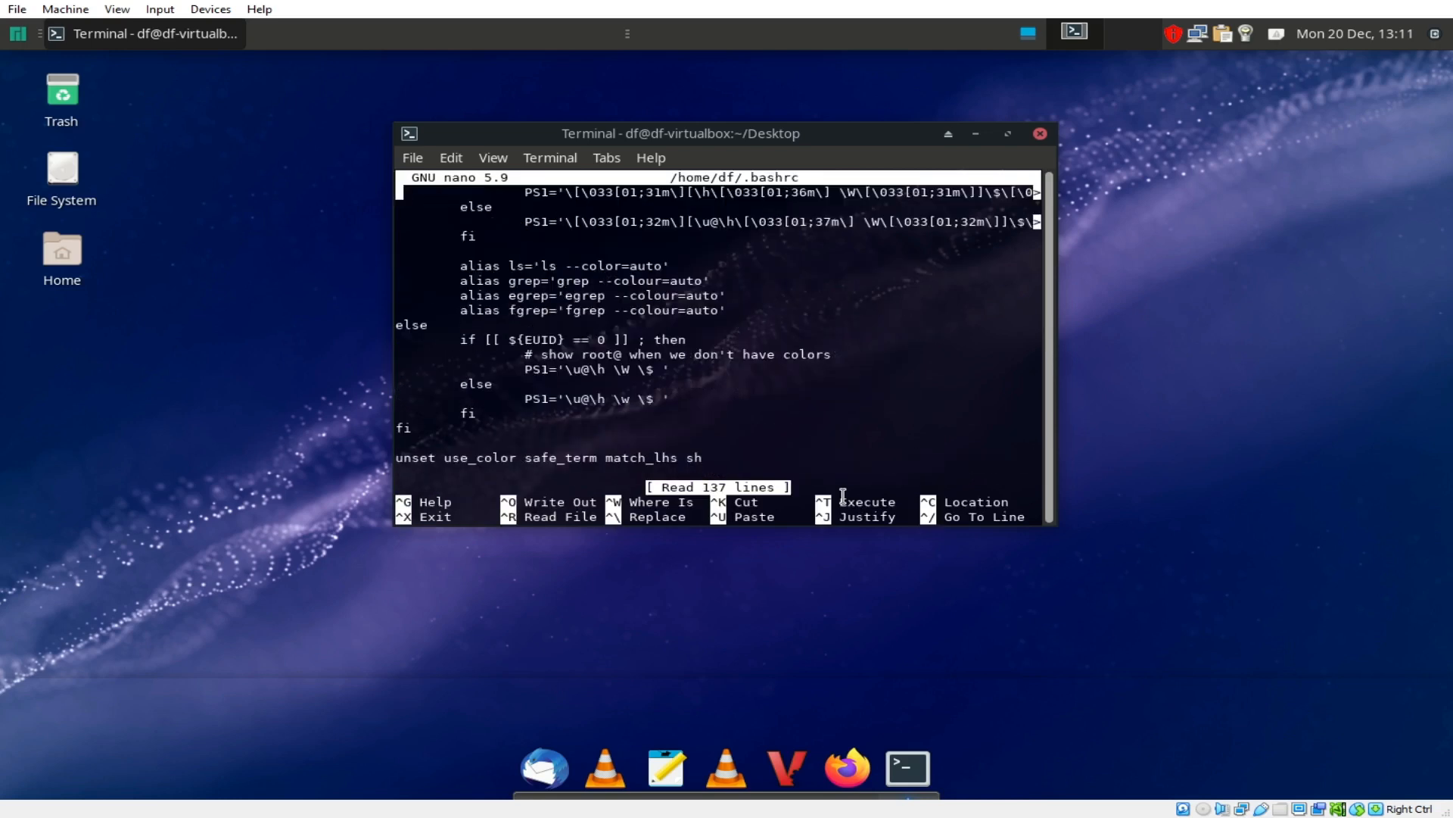
pyautogui.press('Return')
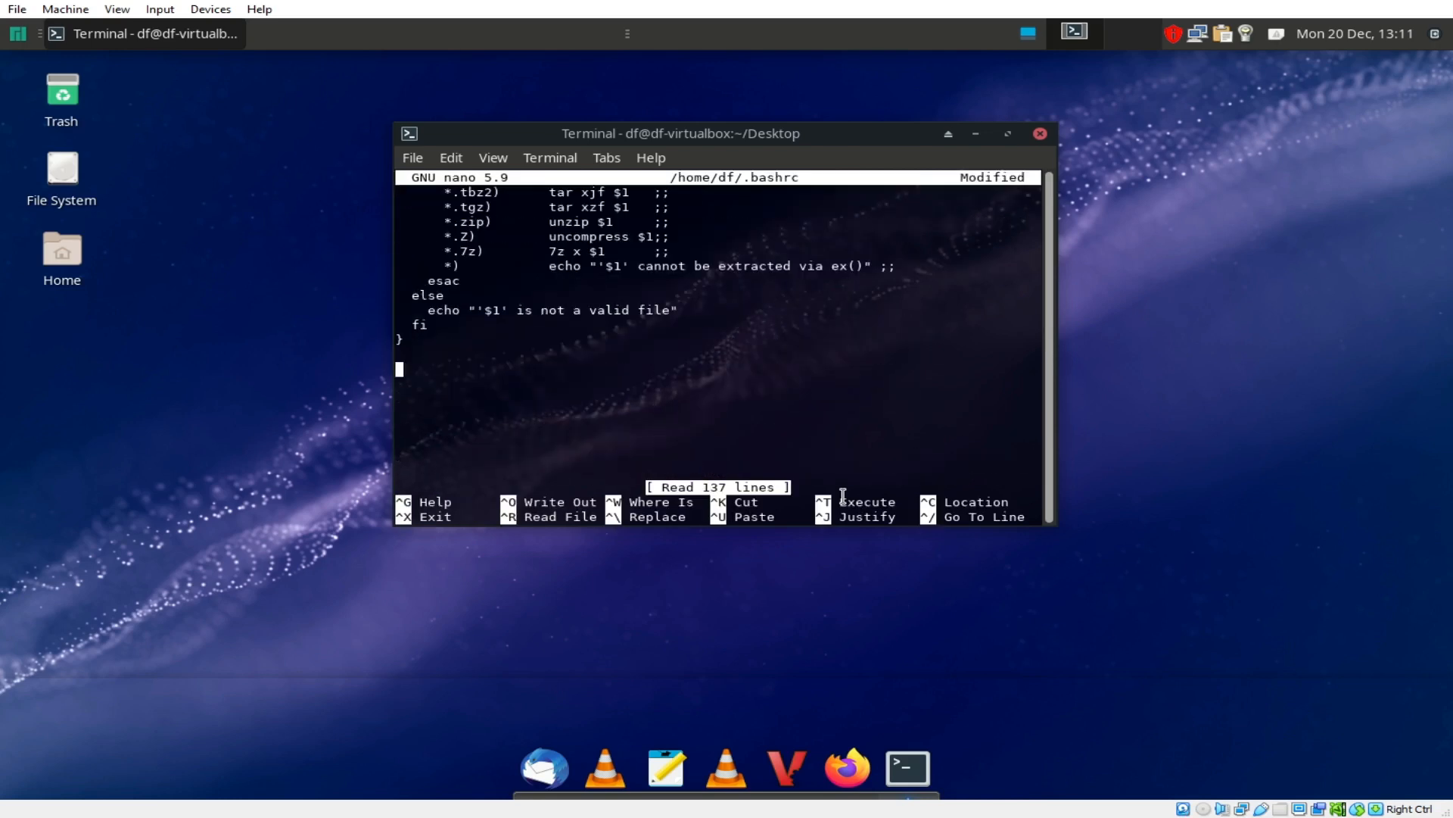
pyautogui.write('#')
pyautogui.write(' lo')
pyautogui.press('BackSpace')
pyautogui.press('BackSpace')
pyautogui.press('BackSpace')
pyautogui.write('launch ')
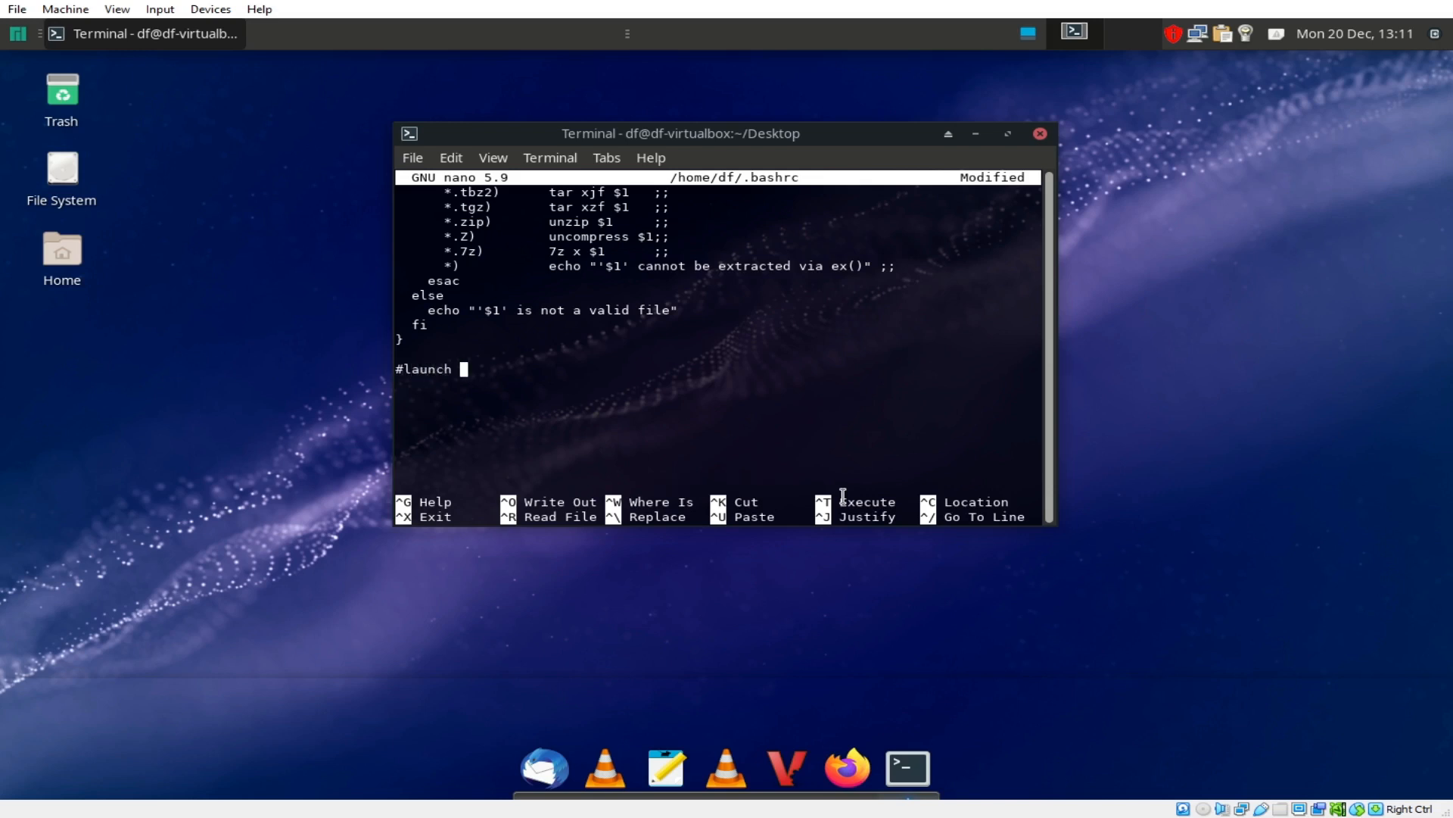
pyautogui.write('neofetch everytime ')
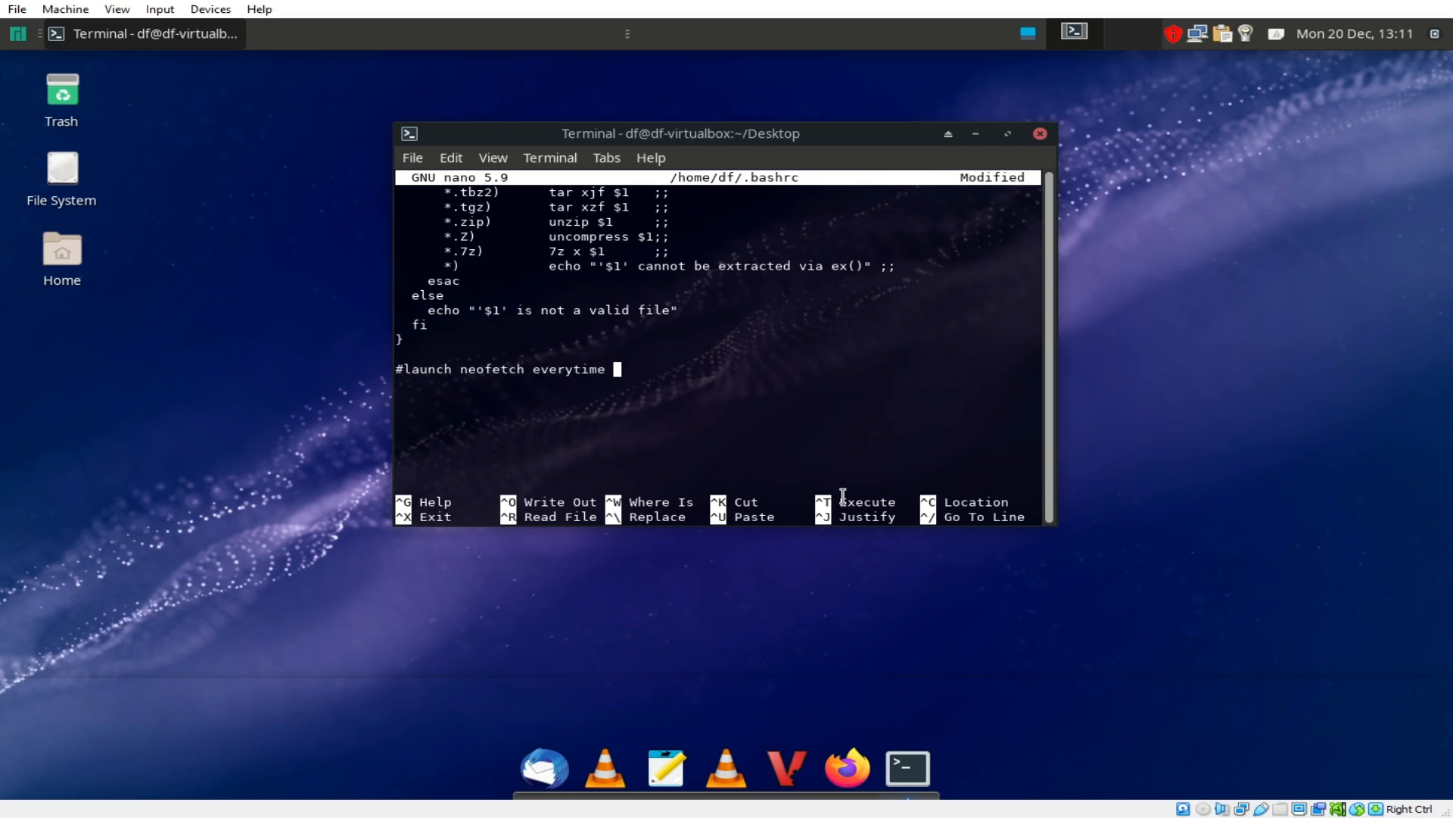
pyautogui.write('terminal is launche3')
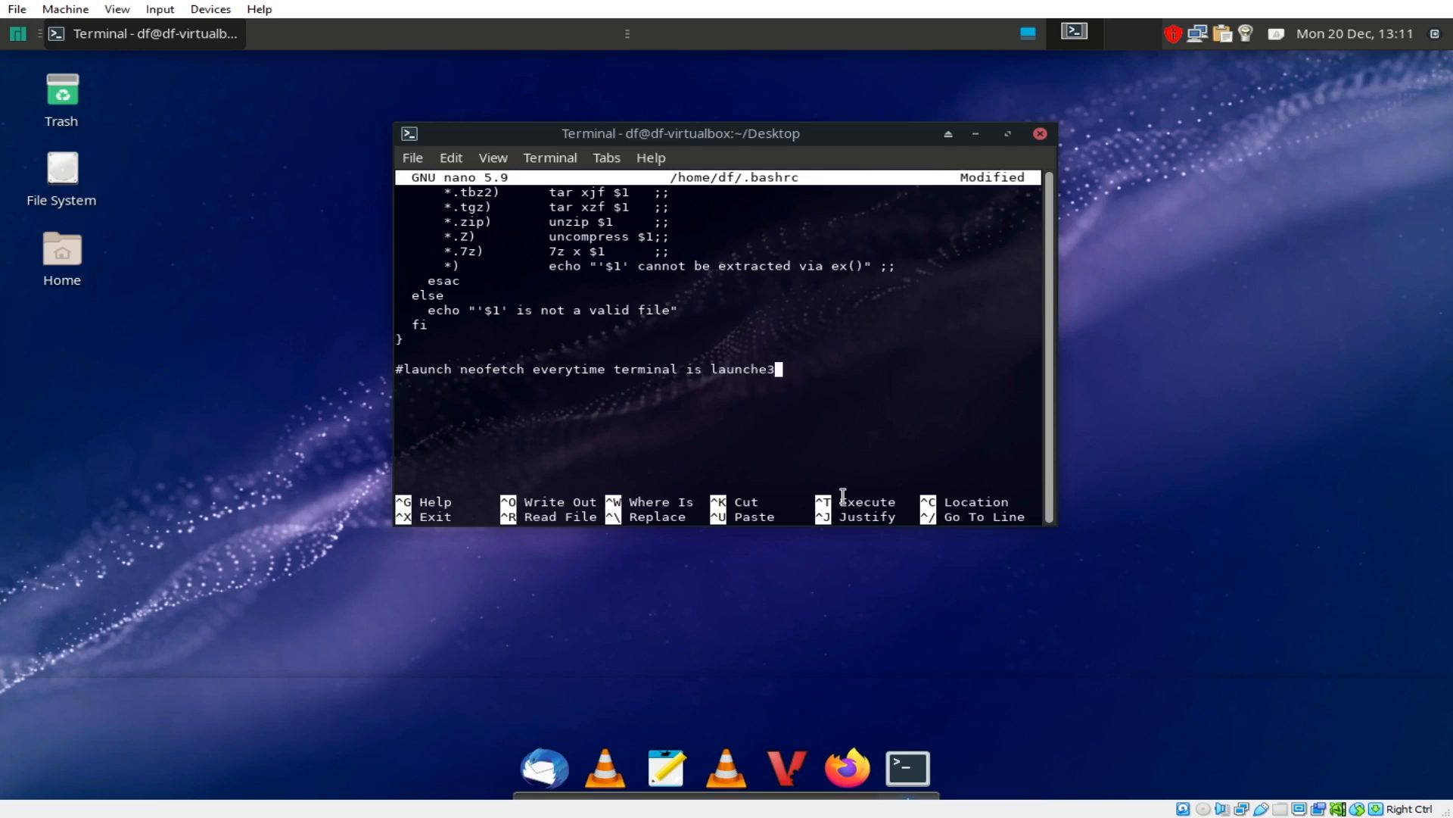
pyautogui.press('Return')
pyautogui.write('neofetch')
# Step: Save .bashrc, leave nano, and close the terminal with exit
pyautogui.hotkey('ctrl', 's')
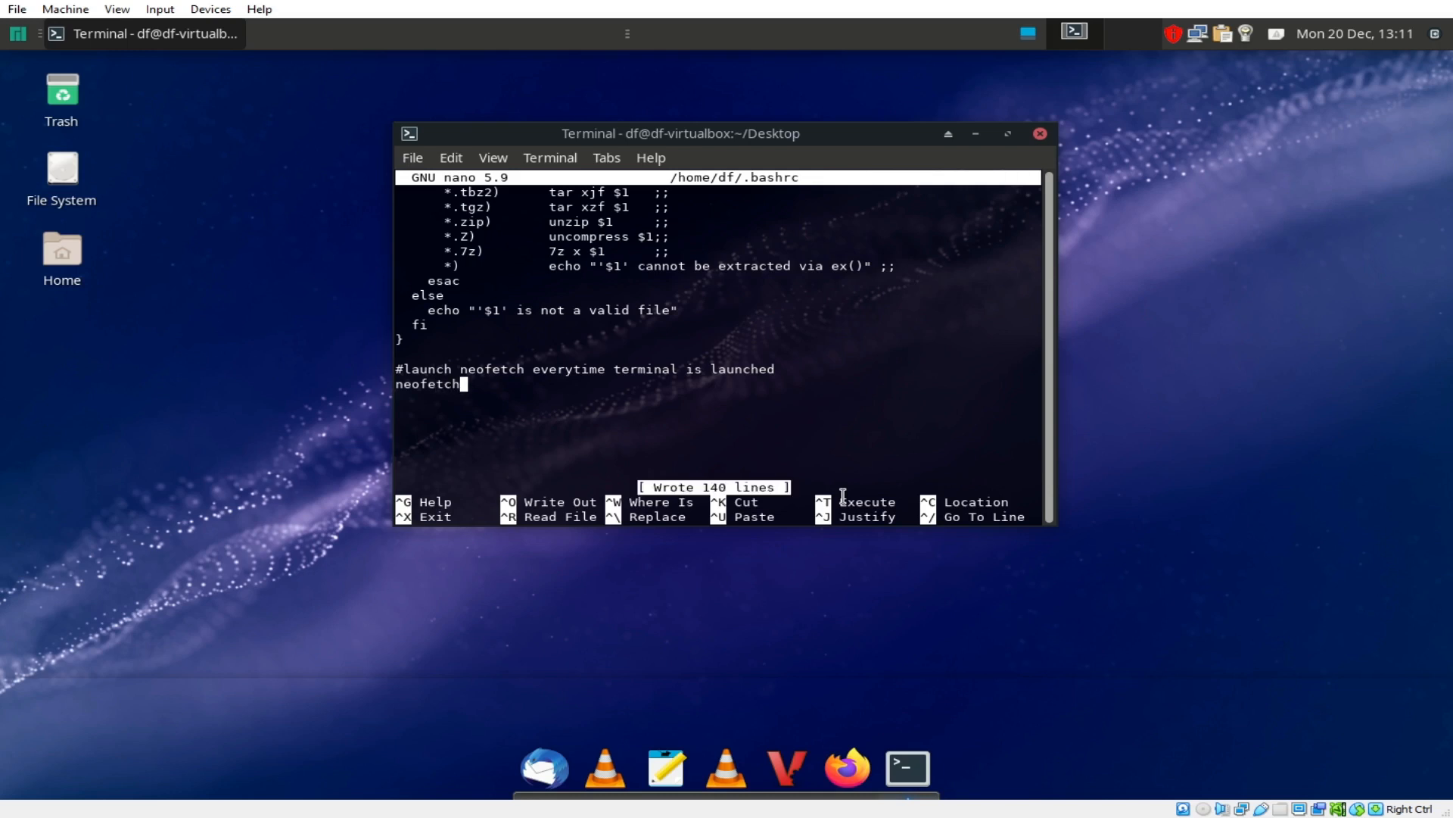
pyautogui.hotkey('ctrl', 'c')
pyautogui.hotkey('ctrl', 'x')
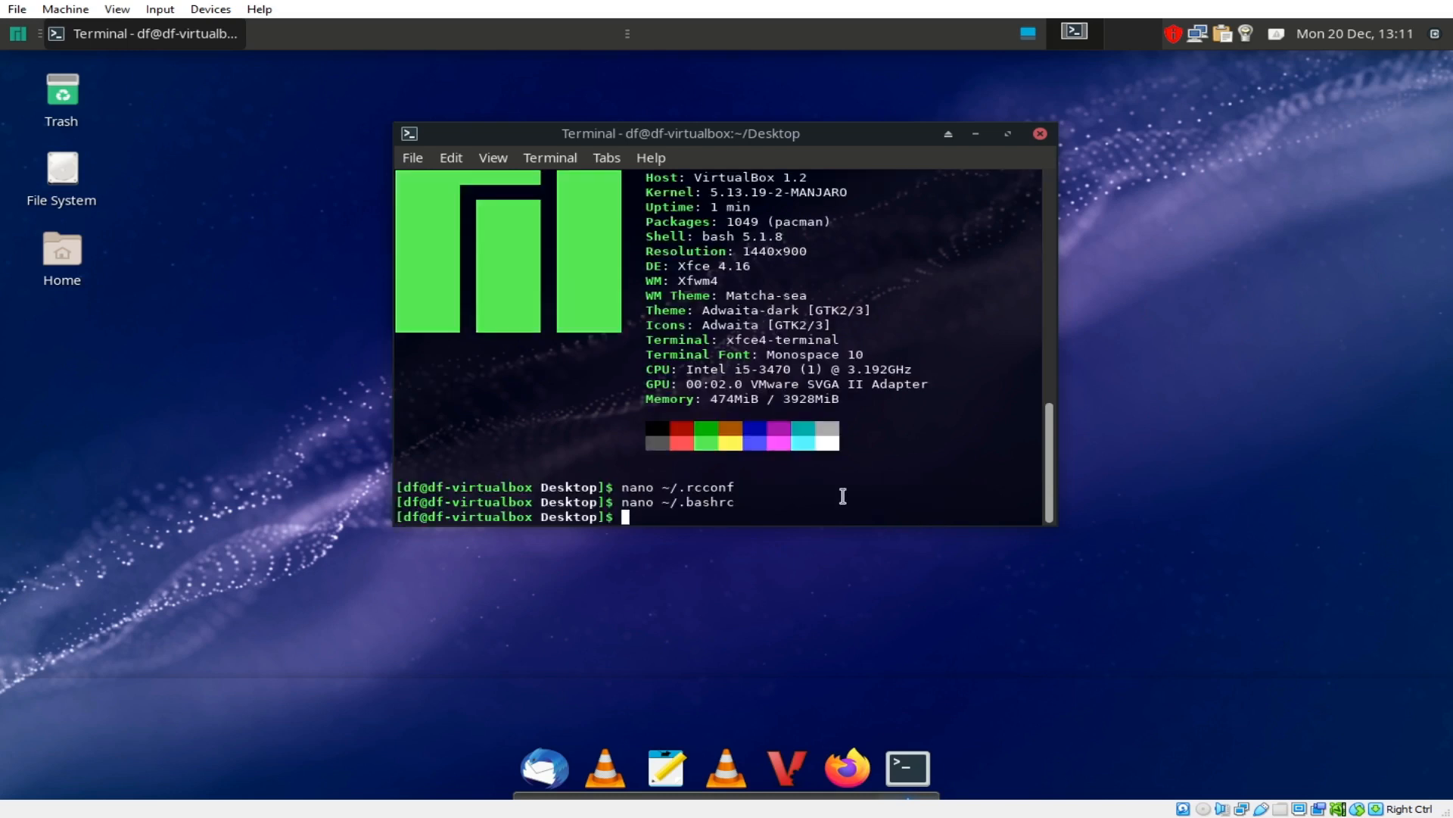
pyautogui.write('exit')
pyautogui.press('Return')
# Step: Open a new terminal from the desktop menu, see neofetch run automatically, and move it up-left
pyautogui.rightClick(649, 306)
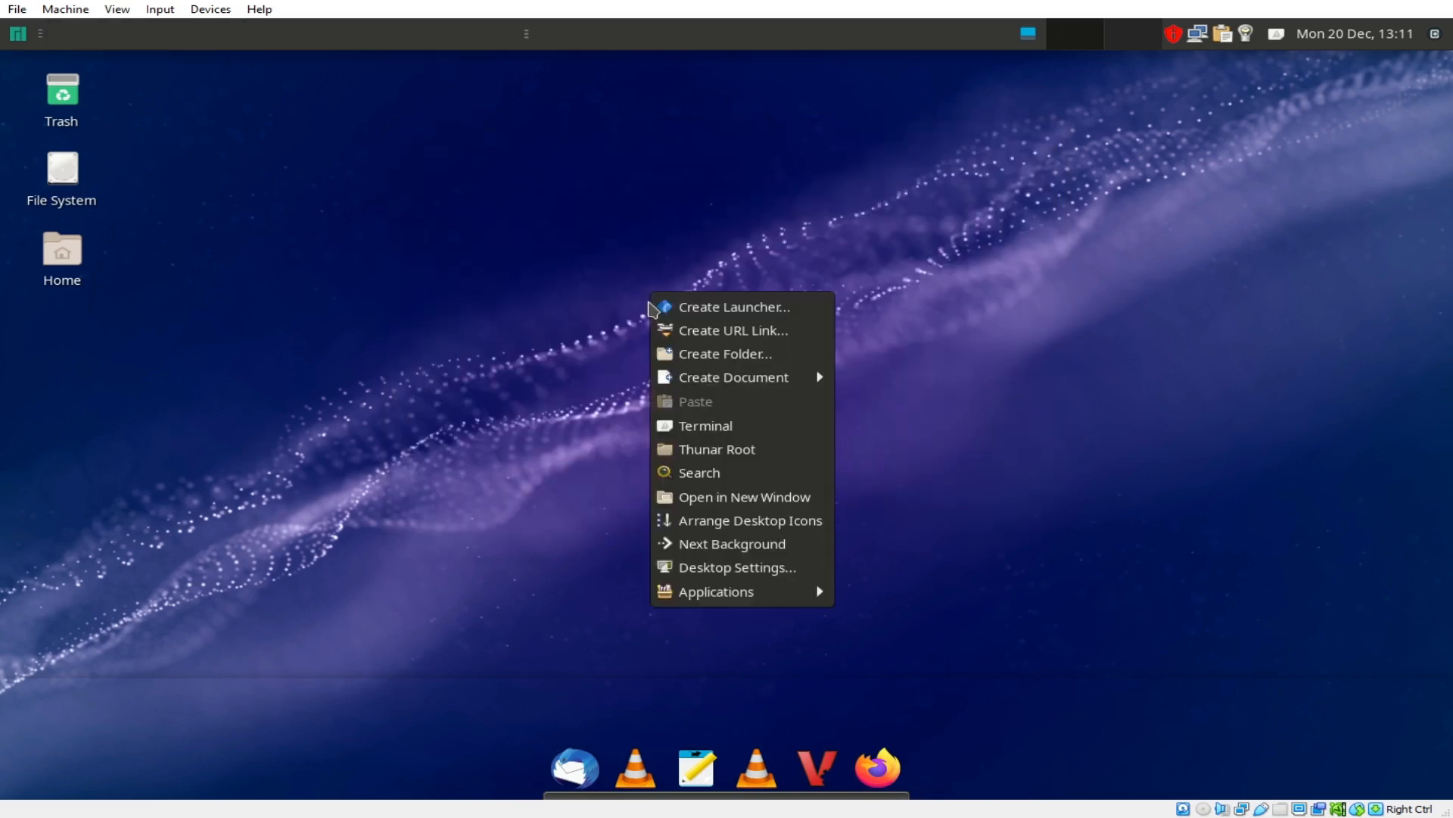
pyautogui.click(691, 426)
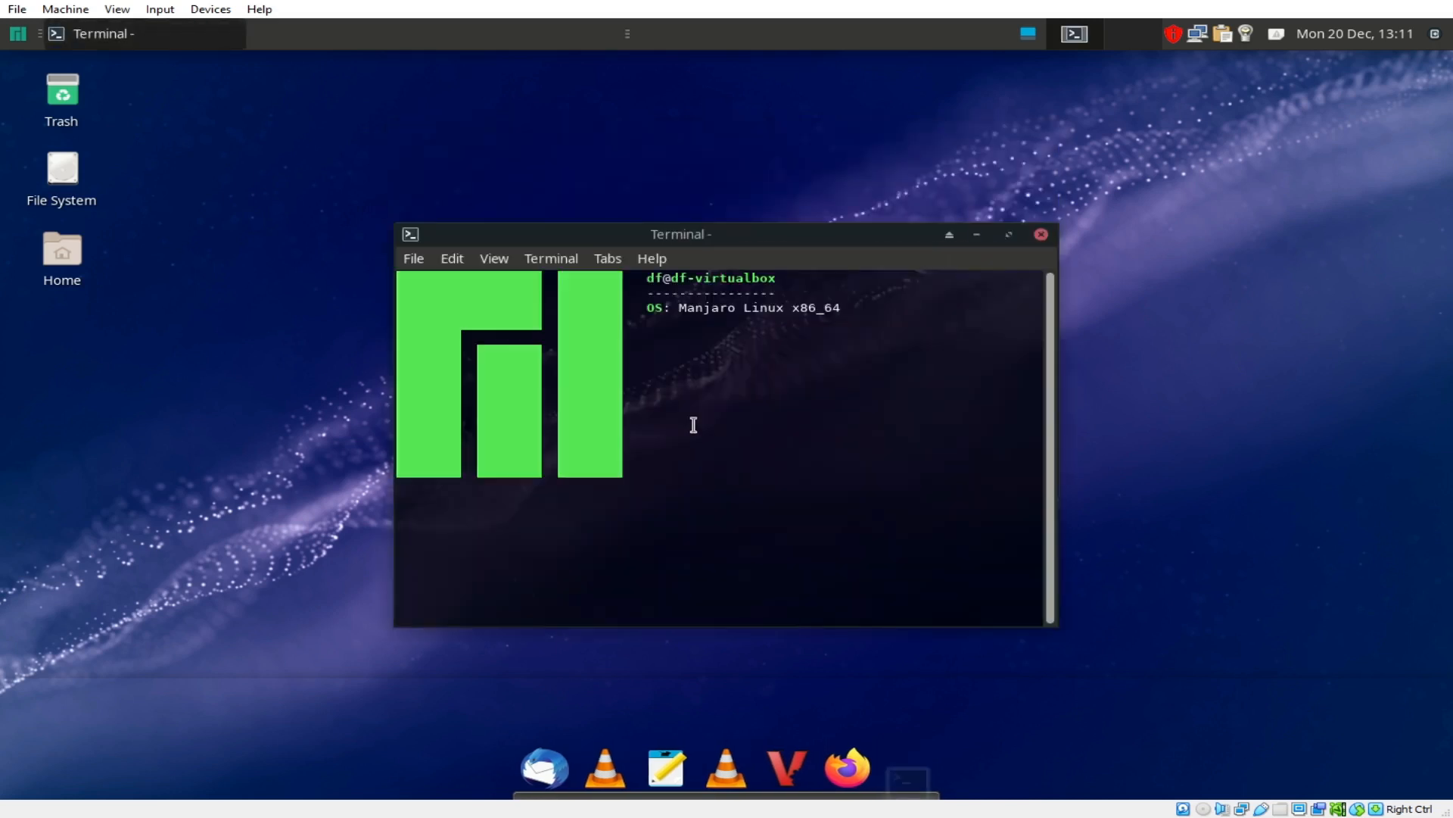
pyautogui.moveTo(984, 574); pyautogui.dragTo(405, 293)
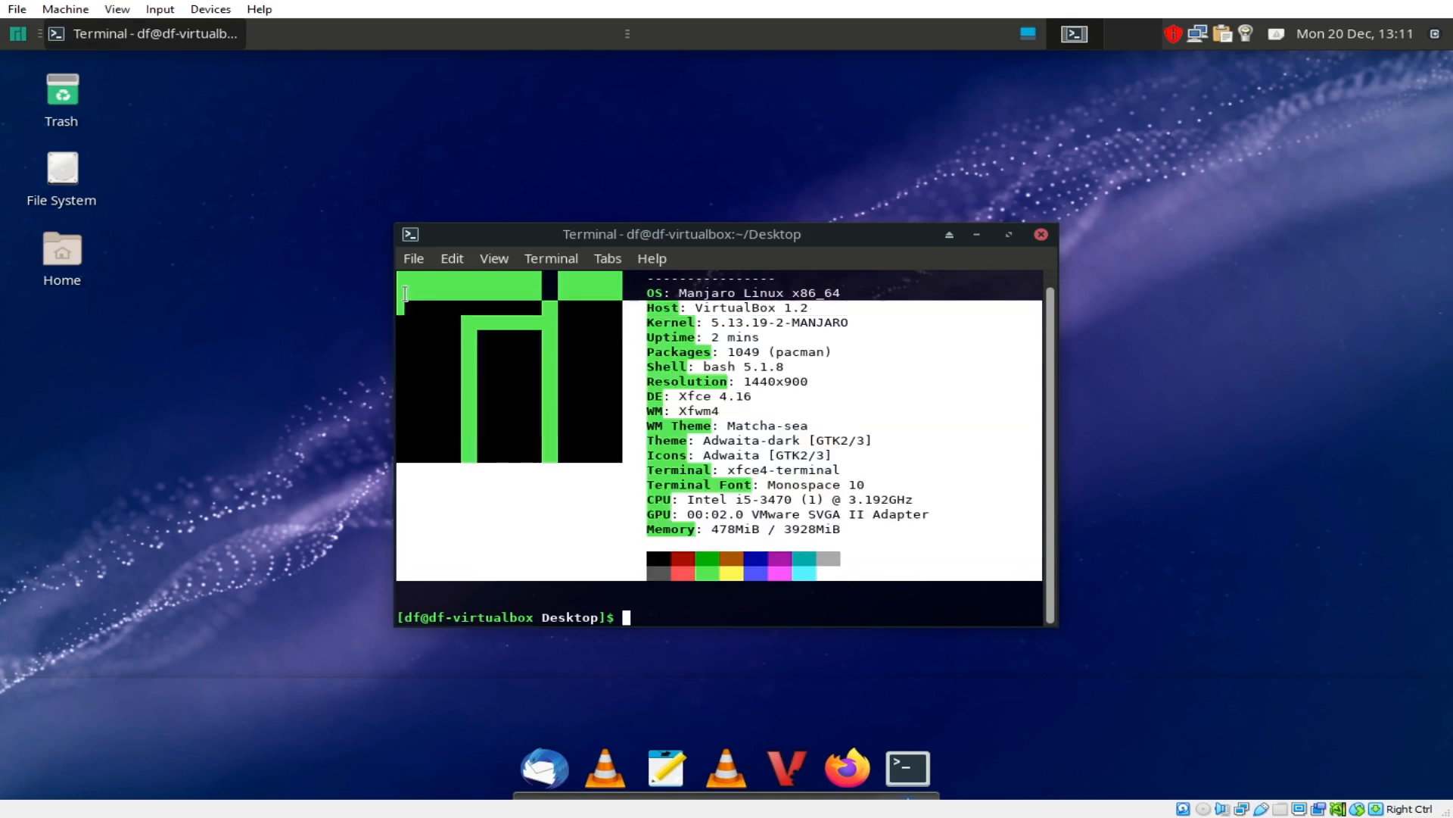
pyautogui.click(951, 434)
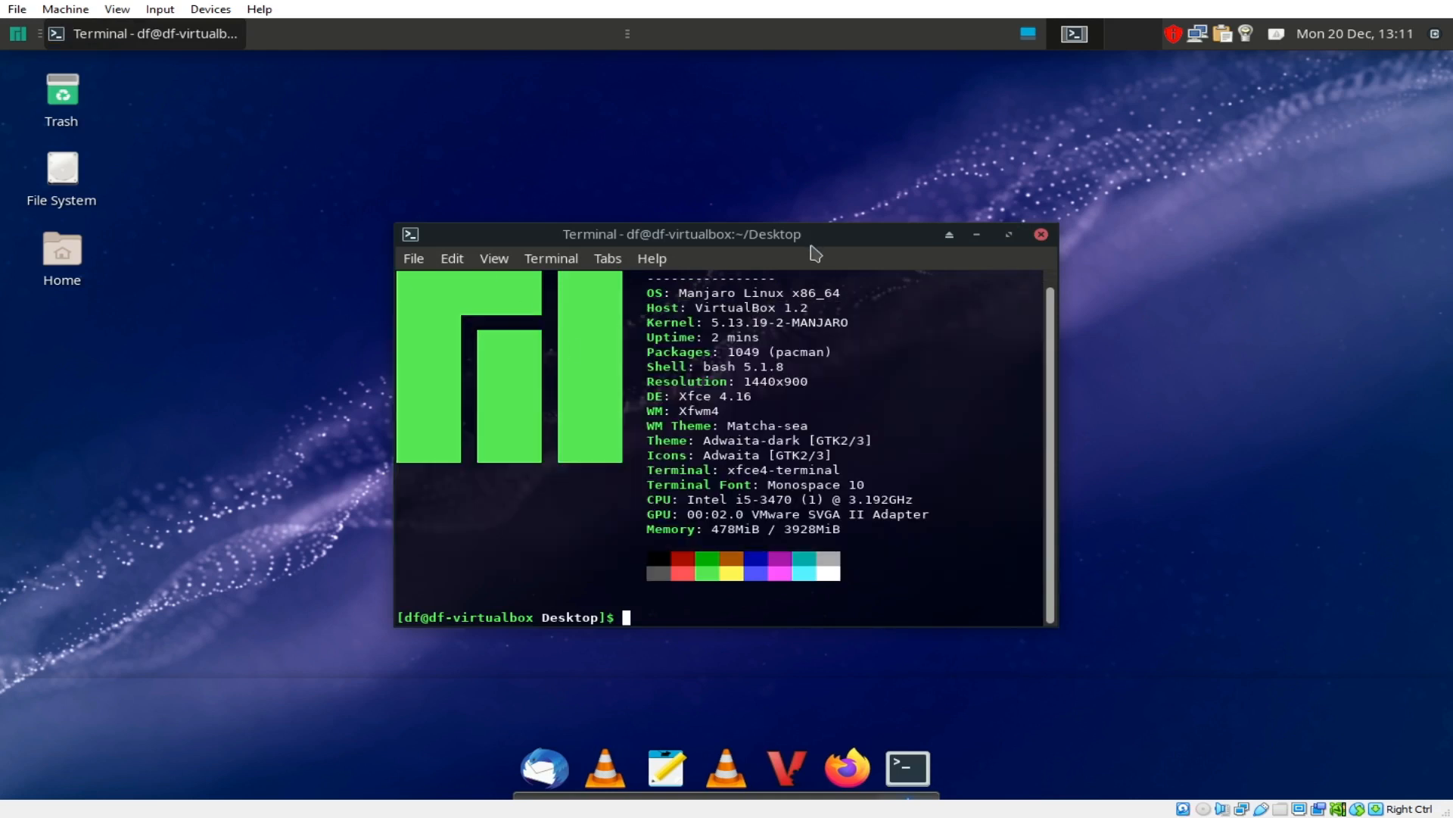
pyautogui.moveTo(811, 246); pyautogui.dragTo(729, 206)
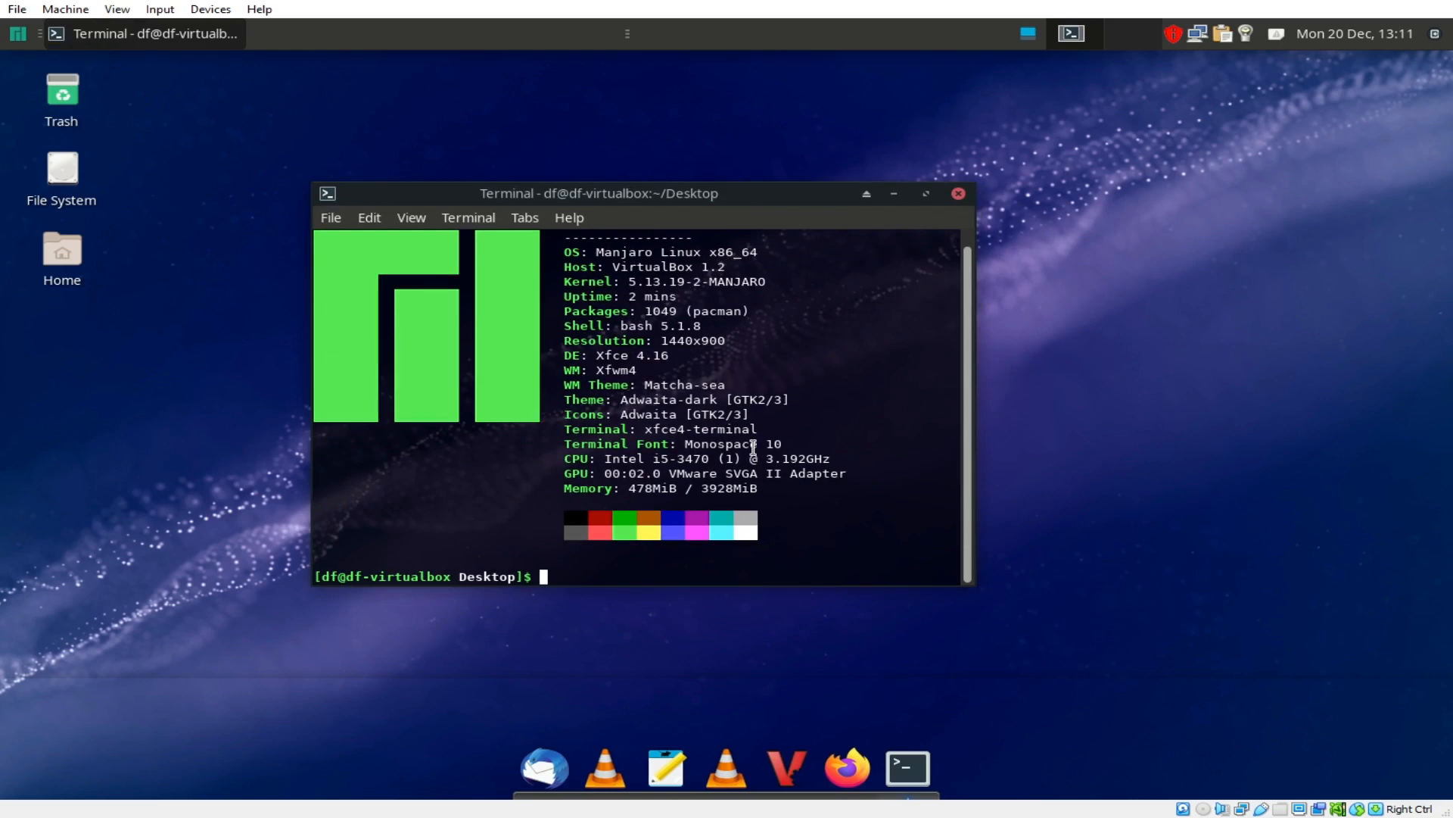
# Step: Run htop, maximize and restore the terminal window, then quit htop with q
pyautogui.write('h')
pyautogui.write('top')
pyautogui.press('Return')
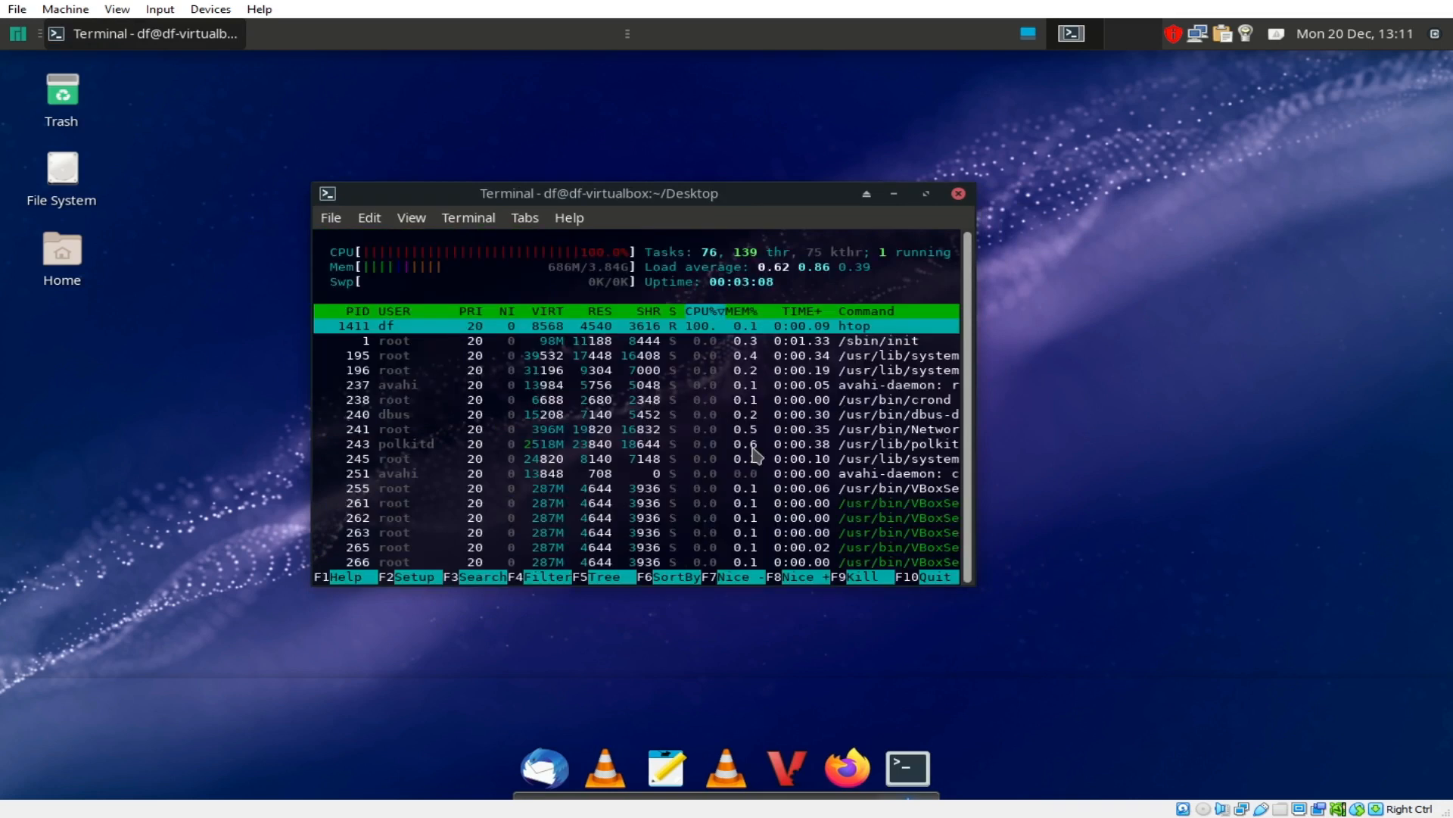
pyautogui.click(926, 194)
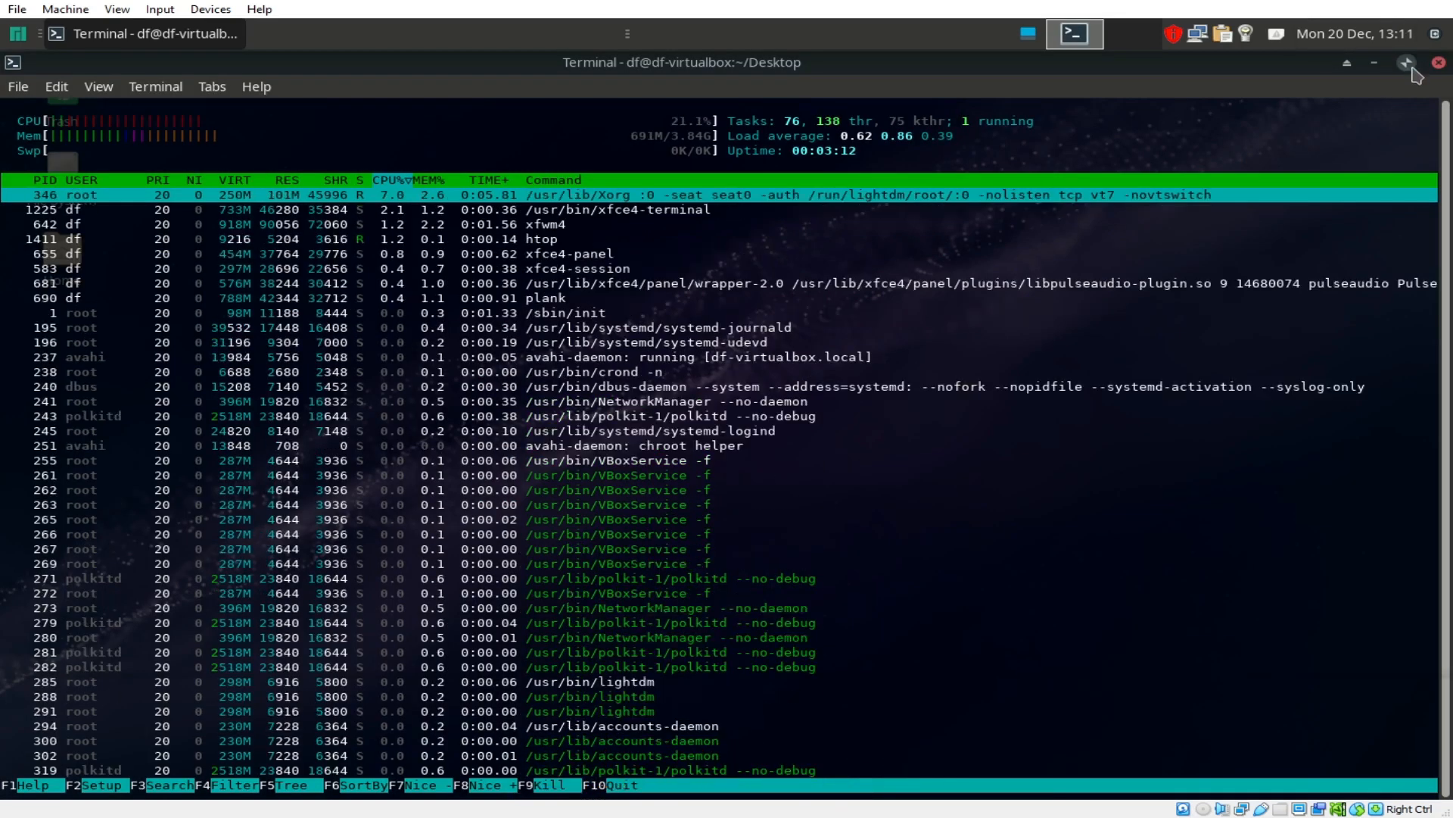
pyautogui.click(1408, 65)
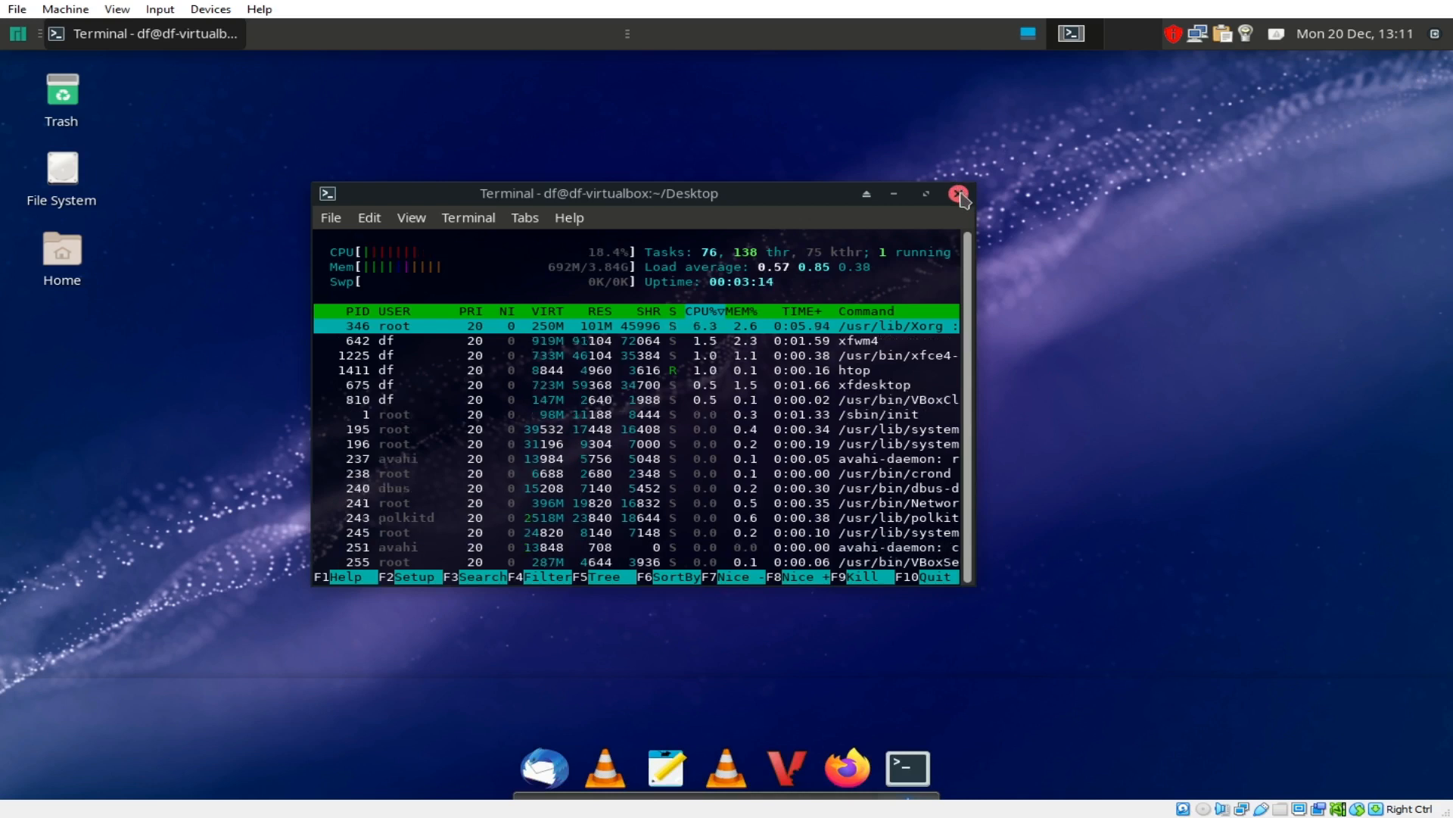
pyautogui.press('q')
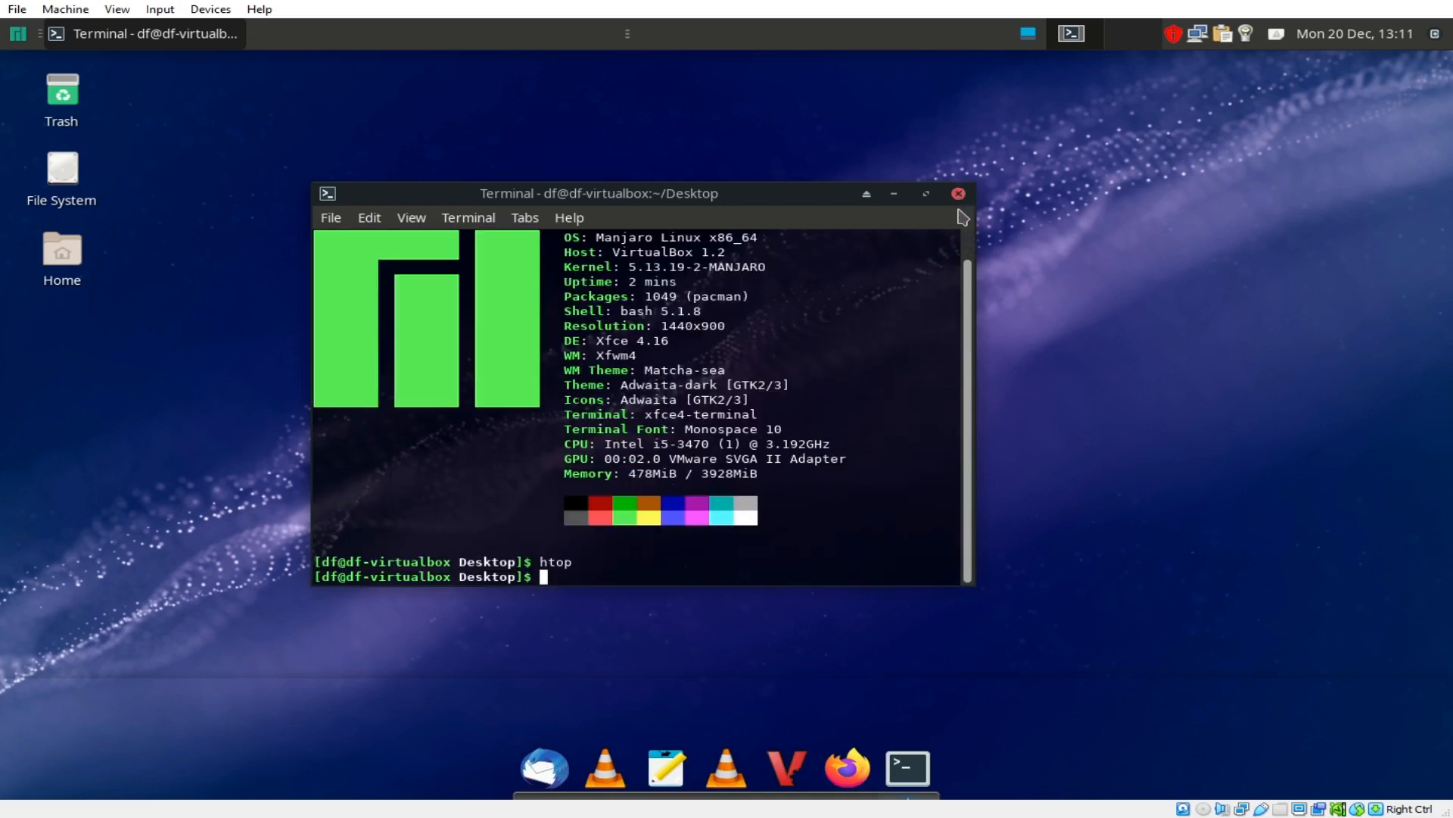
pyautogui.write('sudo pacman neovim -S')
# Step: Install neovim and its dependencies with 'sudo pacman neovim -S', confirming with y
pyautogui.press('Return')
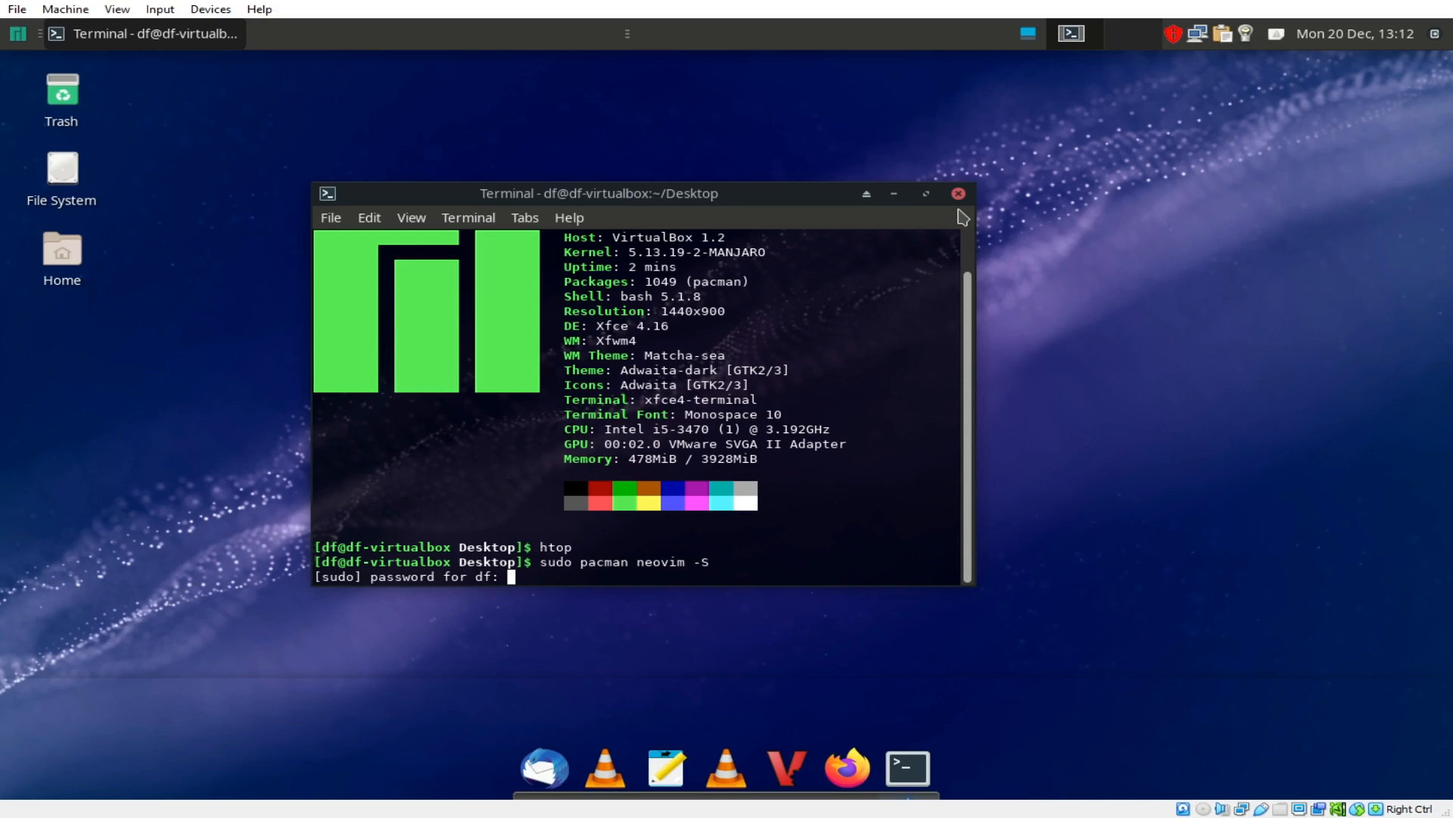
pyautogui.press('Return')
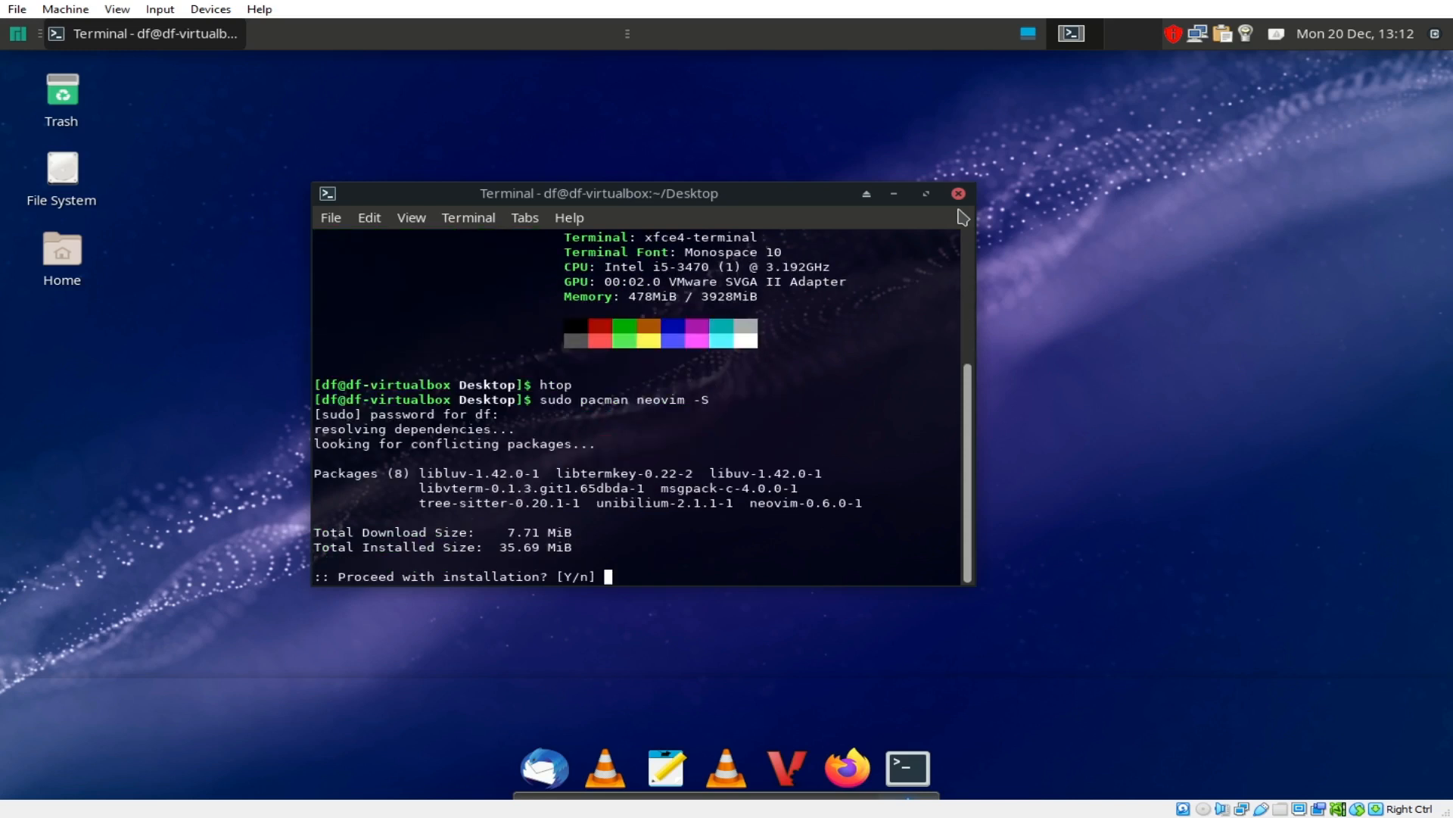
pyautogui.write('y')
pyautogui.press('Return')
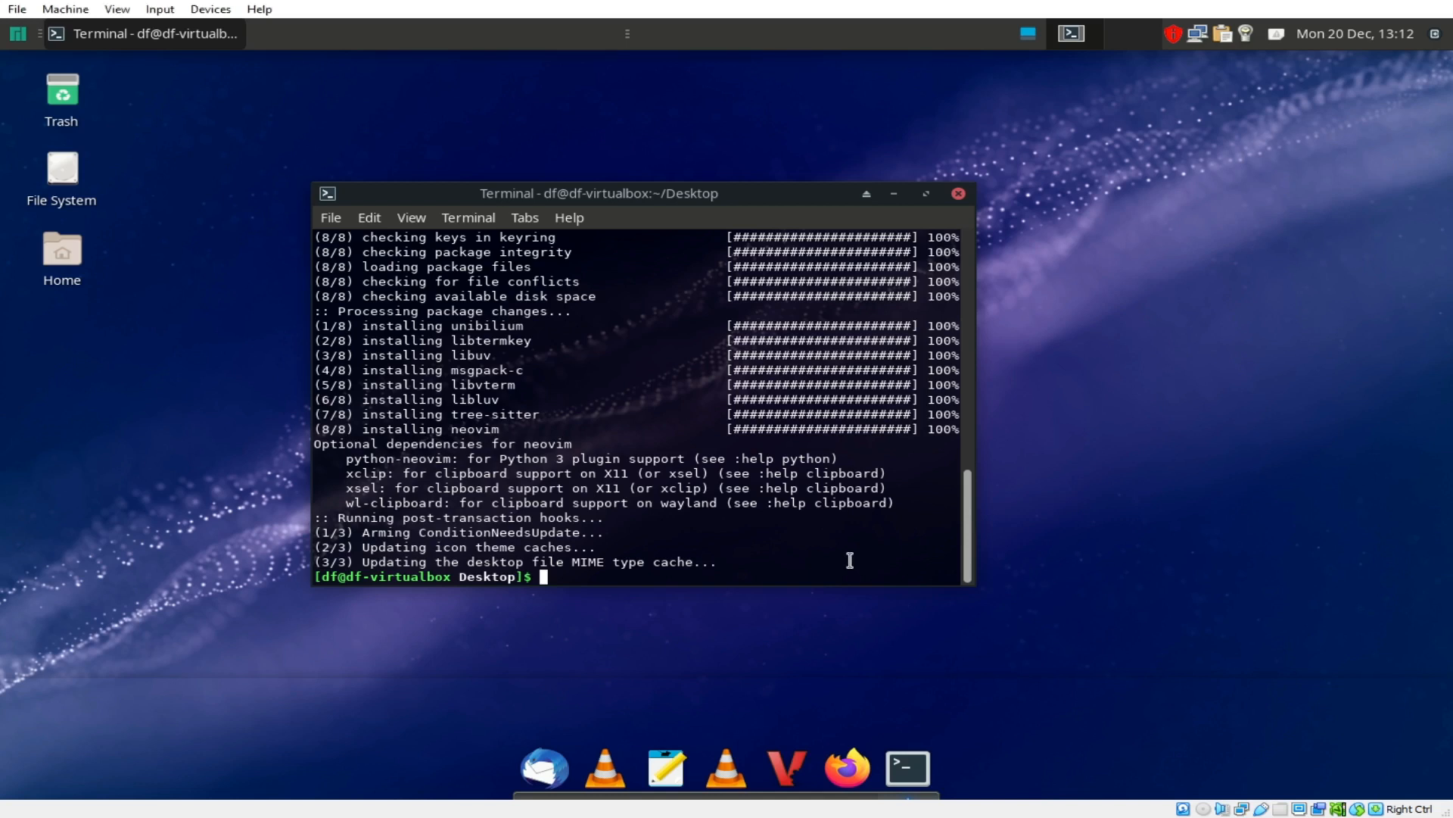
# Step: Launch nvim to check Neovim v0.6.0, then quit it with :q
pyautogui.write('nvio')
pyautogui.press('BackSpace')
pyautogui.write('m')
pyautogui.press('Return')
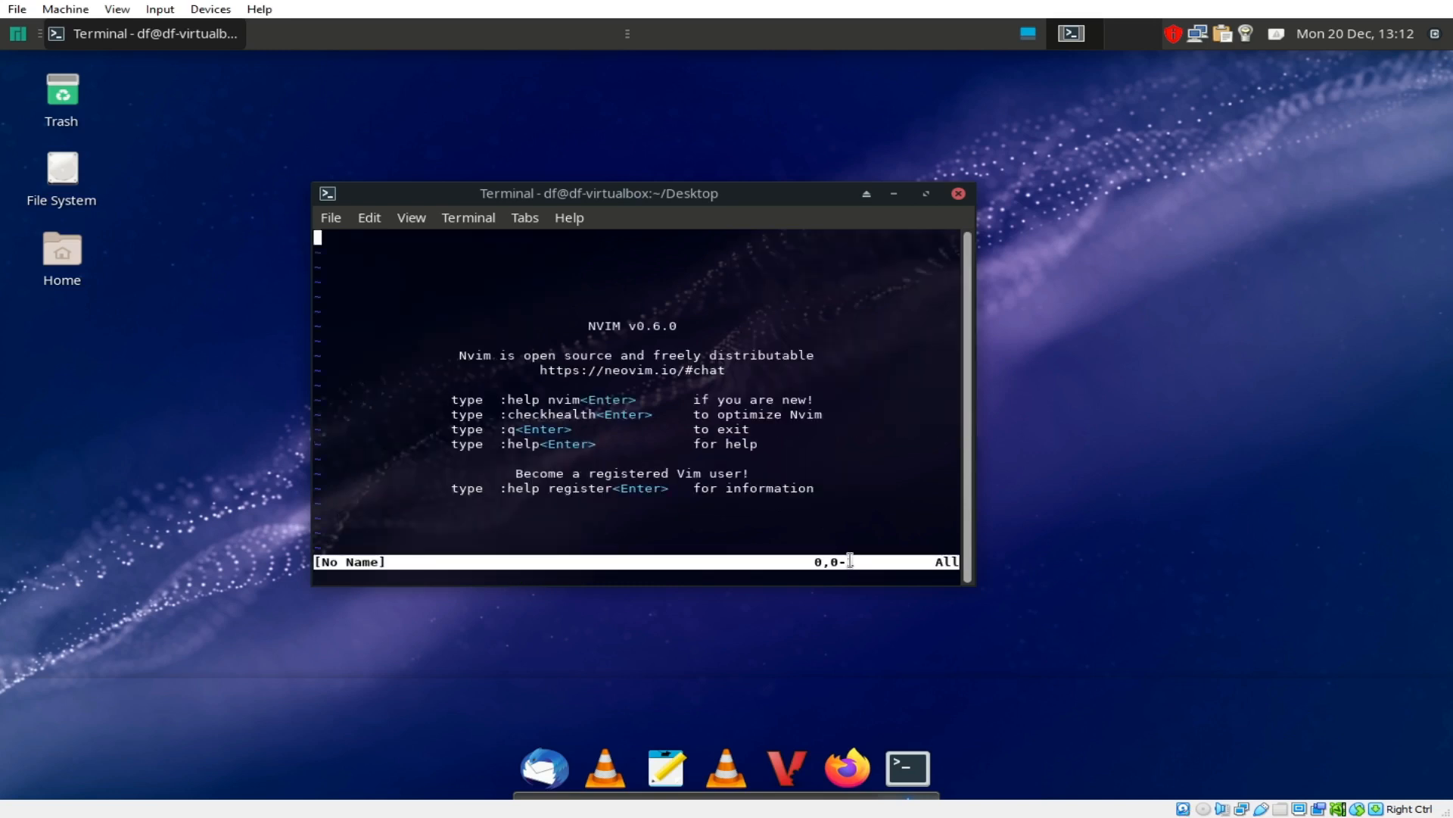
pyautogui.write(':q')
pyautogui.press('Return')
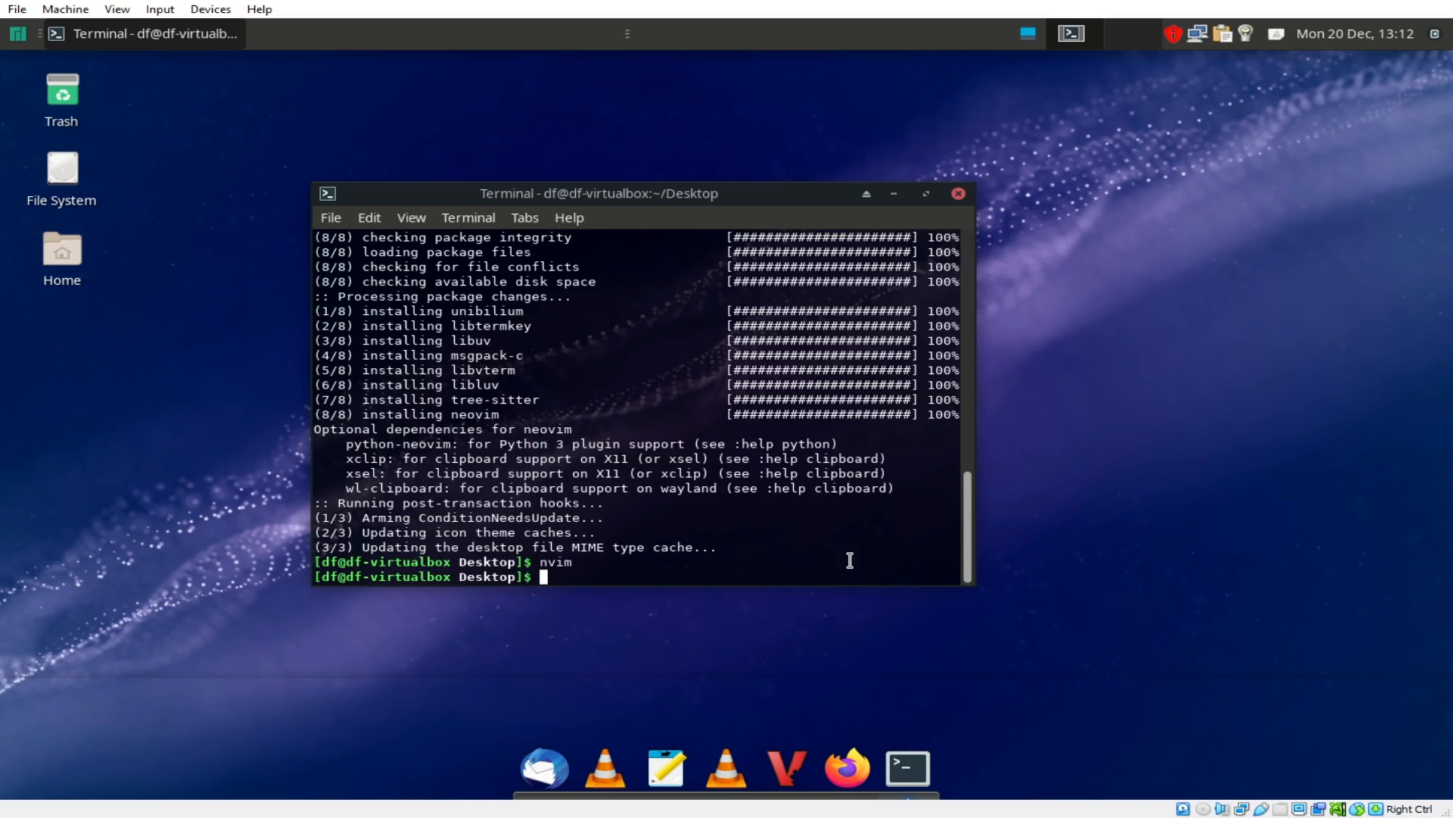
# Step: Install ranger with 'sudo pacman ranger -S', confirming with y
pyautogui.write('nvim')
pyautogui.press('Up')
pyautogui.press('Up')
pyautogui.press('BackSpace')
pyautogui.press('BackSpace')
pyautogui.press('BackSpace')
pyautogui.press('BackSpace')
pyautogui.press('BackSpace')
pyautogui.press('BackSpace')
pyautogui.press('BackSpace')
pyautogui.press('BackSpace')
pyautogui.press('BackSpace')
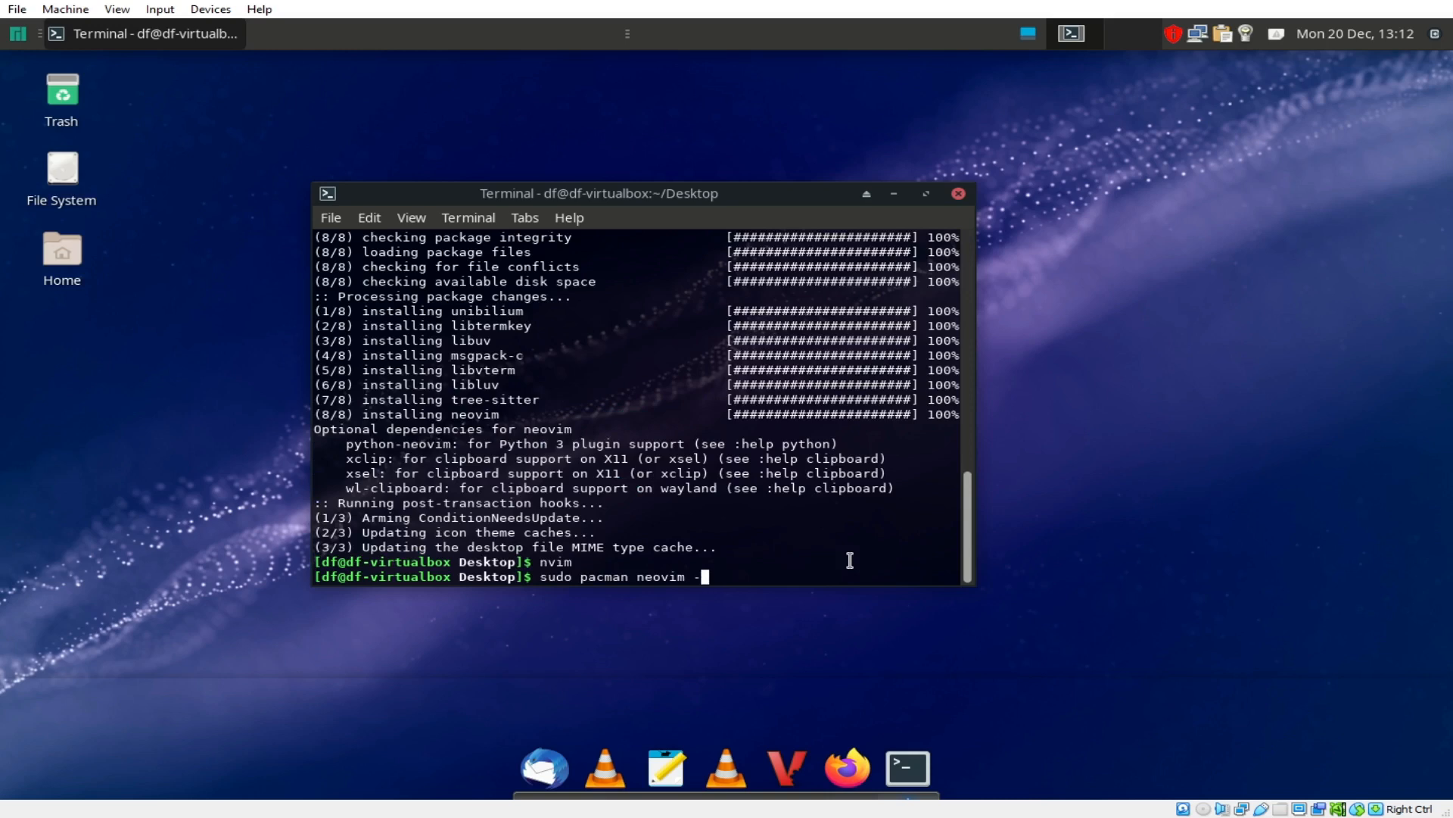
pyautogui.write('ranger -S')
pyautogui.press('Return')
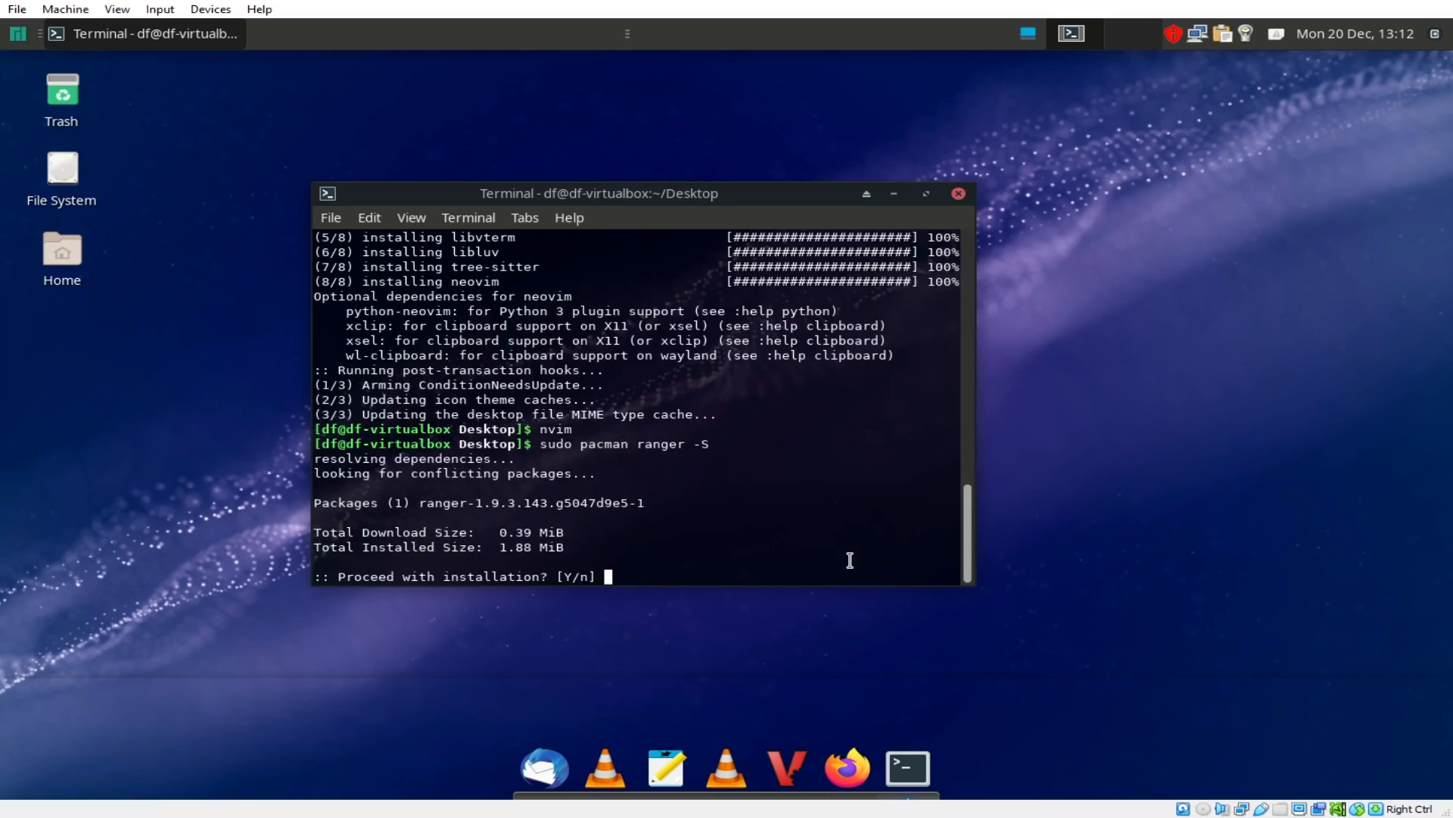
pyautogui.write('y')
pyautogui.press('Return')
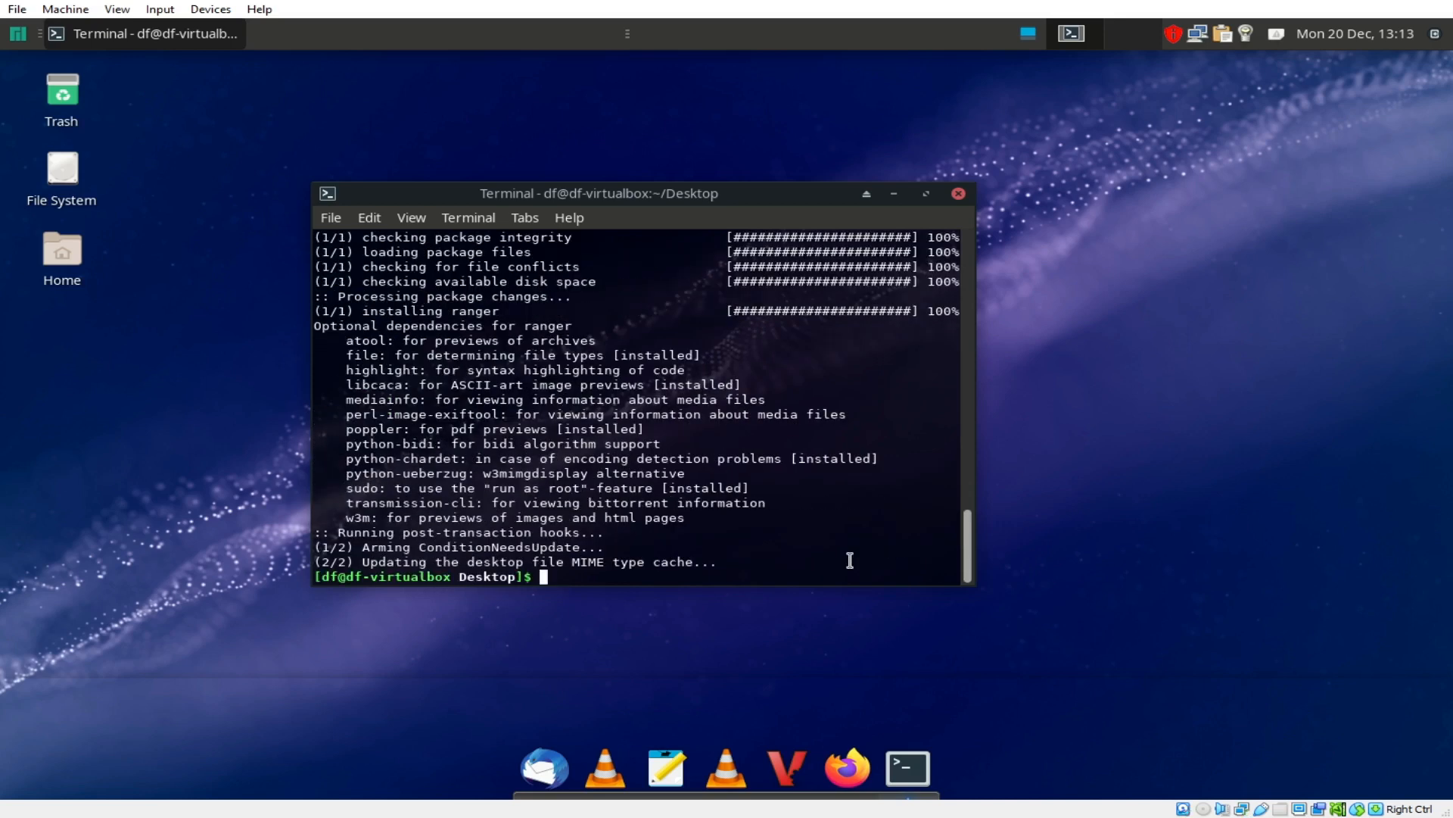
# Step: Launch ranger, browse between Downloads and Desktop, then quit it with q
pyautogui.write('ranger')
pyautogui.press('Return')
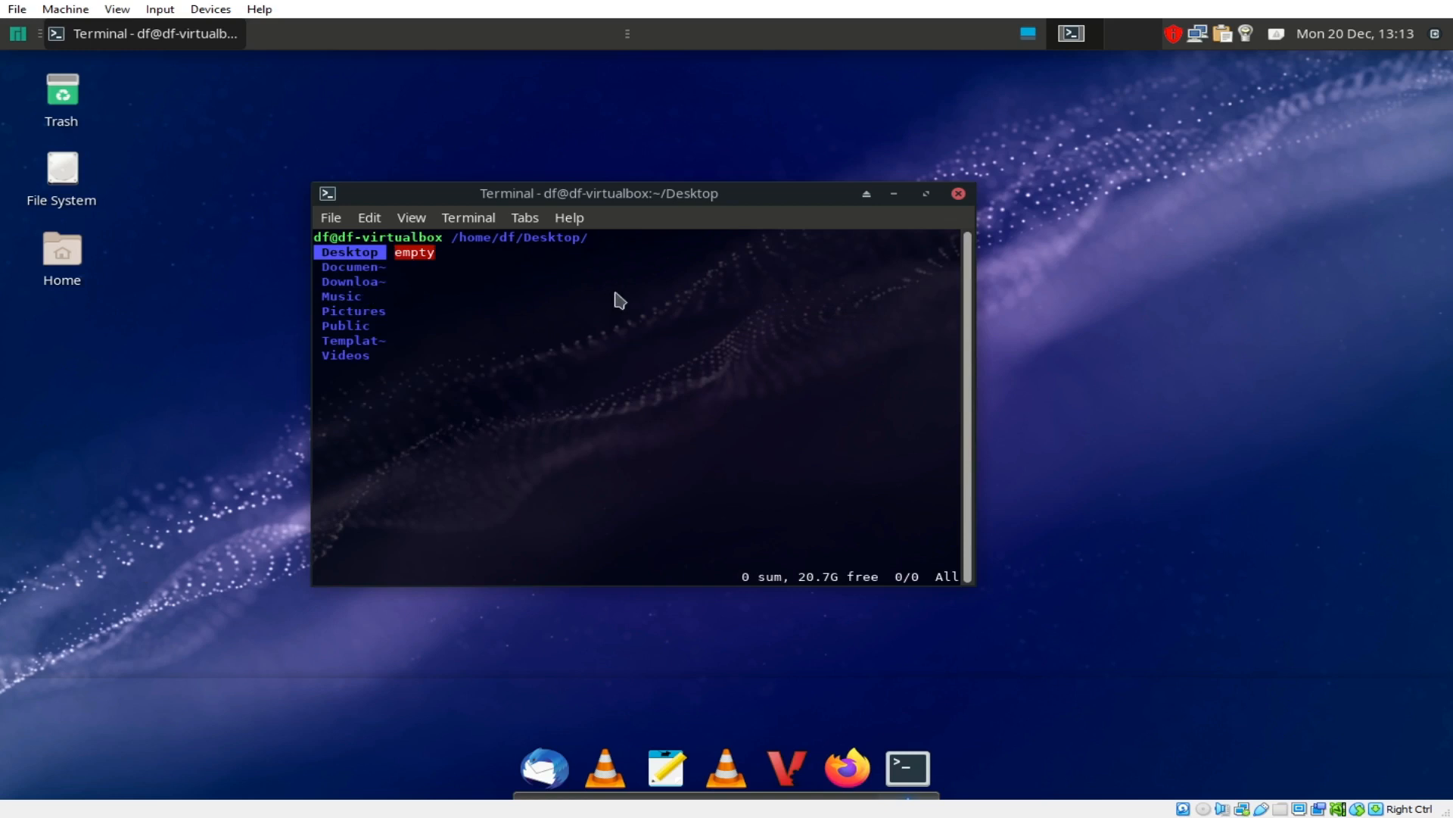
pyautogui.press('Down')
pyautogui.press('Down')
pyautogui.press('Up')
pyautogui.press('Up')
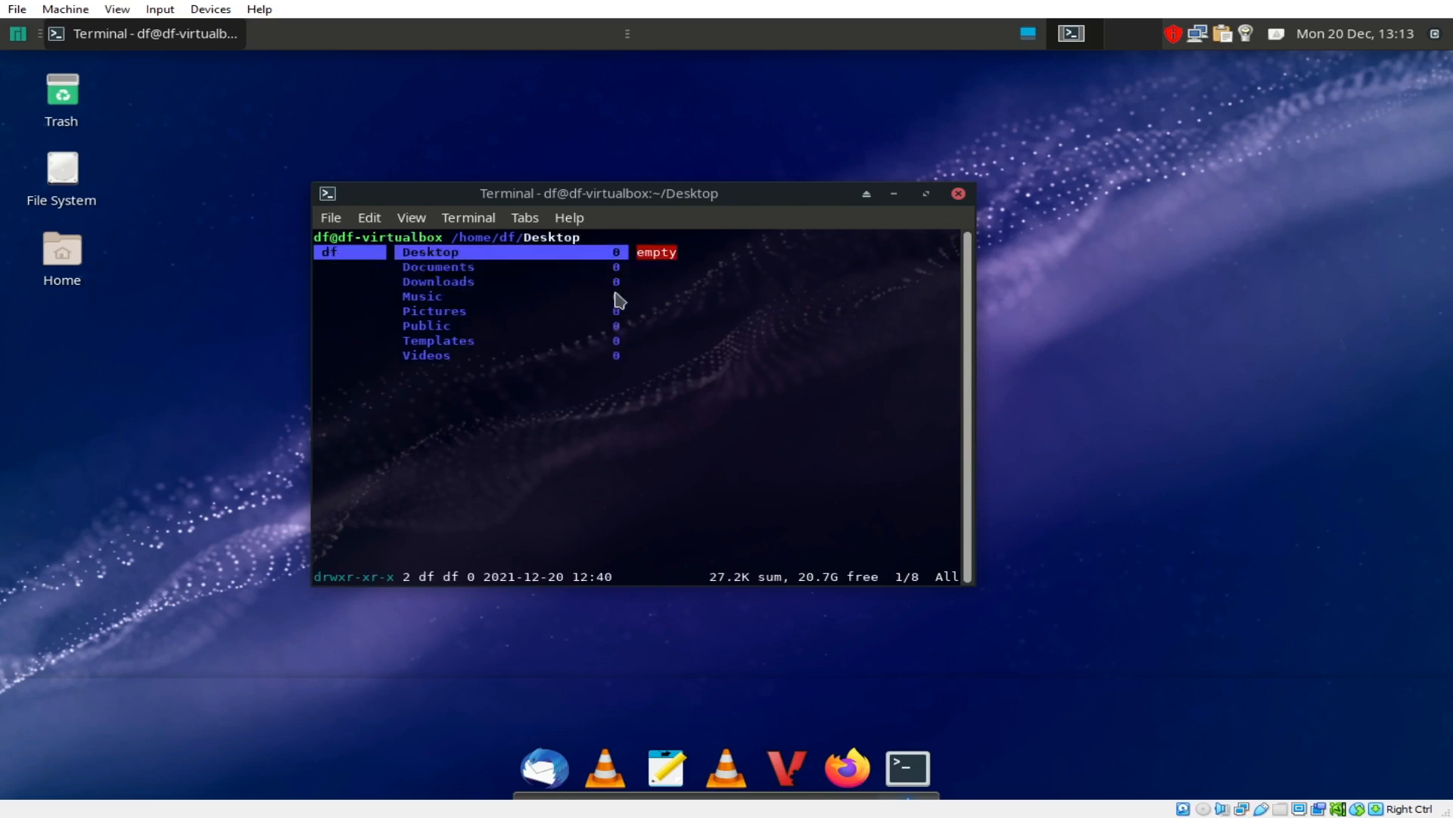
pyautogui.hotkey('ctrl', 'c')
pyautogui.press('q')
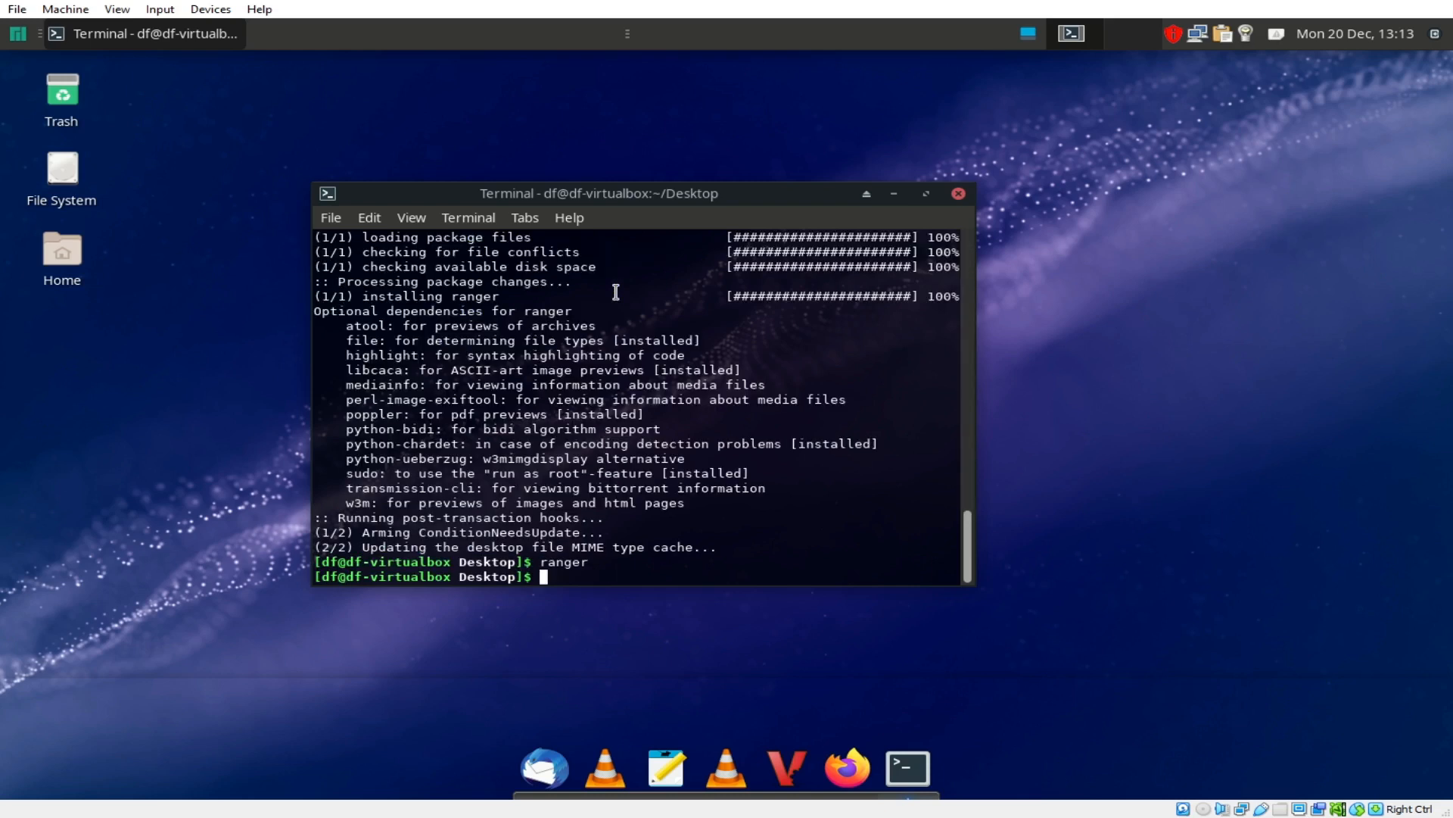
pyautogui.write('sudo ')
pyautogui.write('pacman ')
pyautogui.write('rild')
# Step: Install Tilix with 'sudo pacman tilix -S', confirming the 3-package install with y
pyautogui.press('BackSpace')
pyautogui.press('BackSpace')
pyautogui.press('BackSpace')
pyautogui.press('BackSpace')
pyautogui.write('tilix -S')
pyautogui.press('Return')
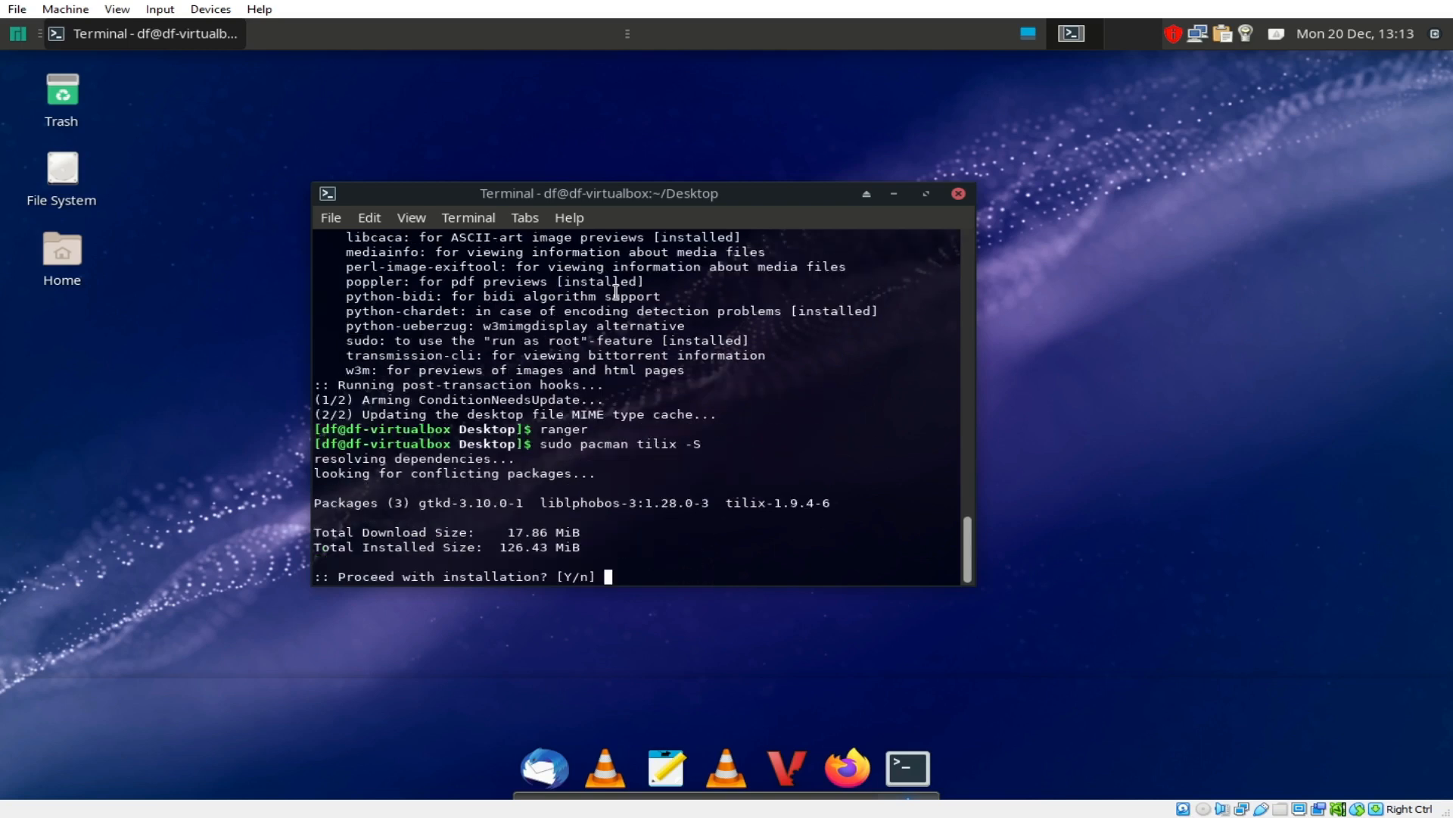
pyautogui.write('y')
pyautogui.press('Return')
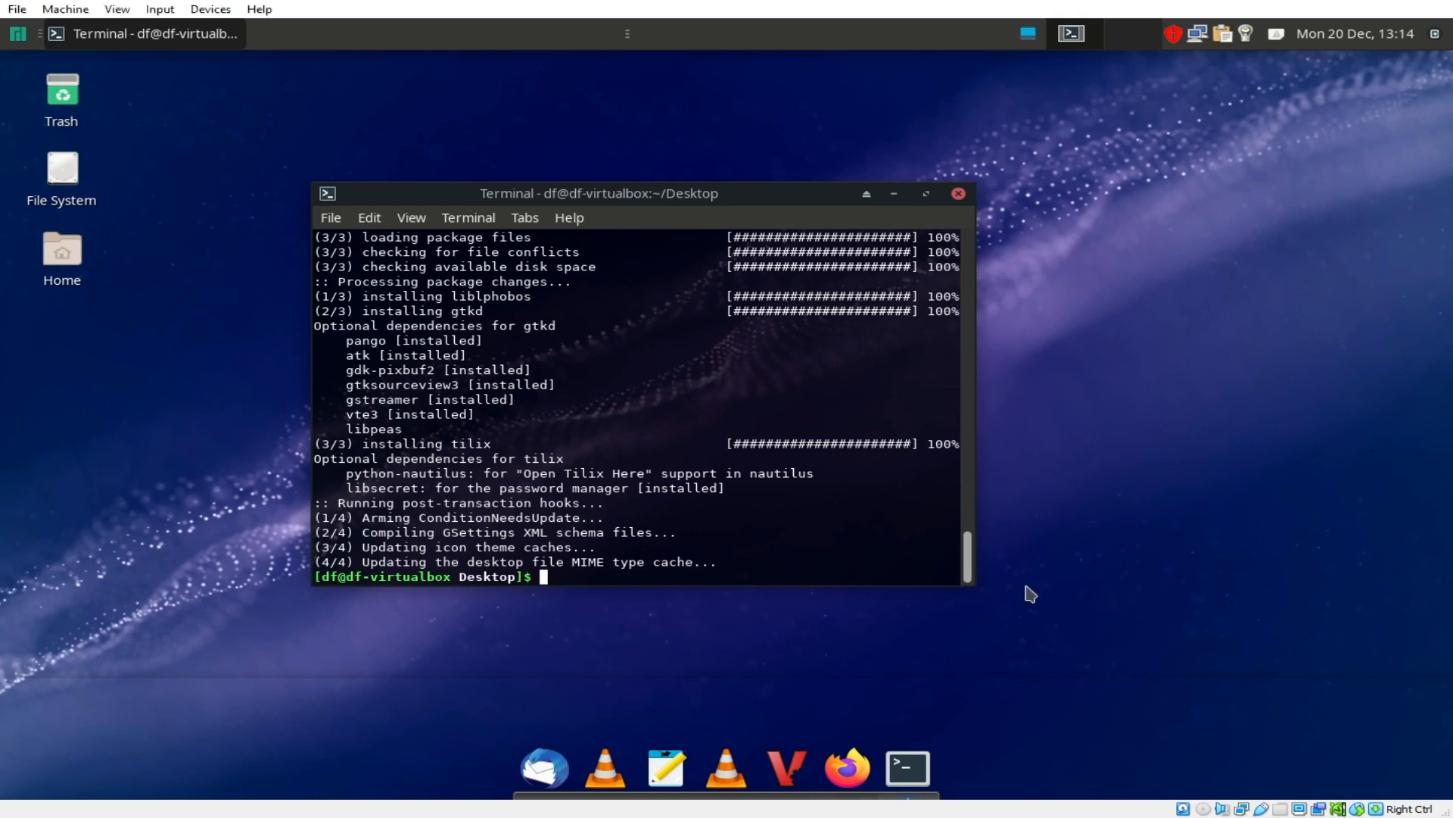
# Step: Launch the Tilix terminal, which greets with the neofetch summary
pyautogui.write('sudo pacman tilix -S')
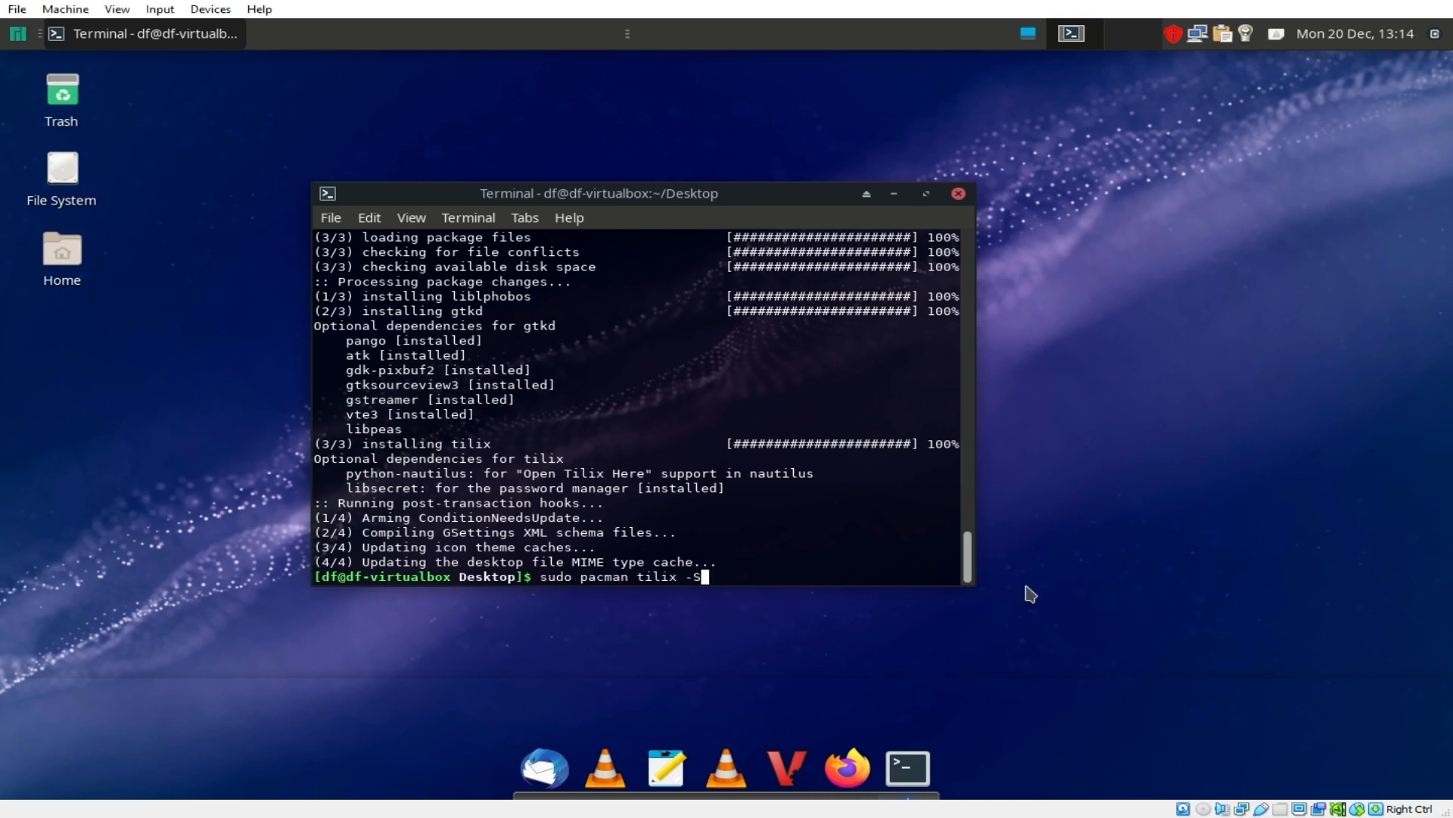
pyautogui.hotkey('ctrl', 'u')
pyautogui.write('tili')
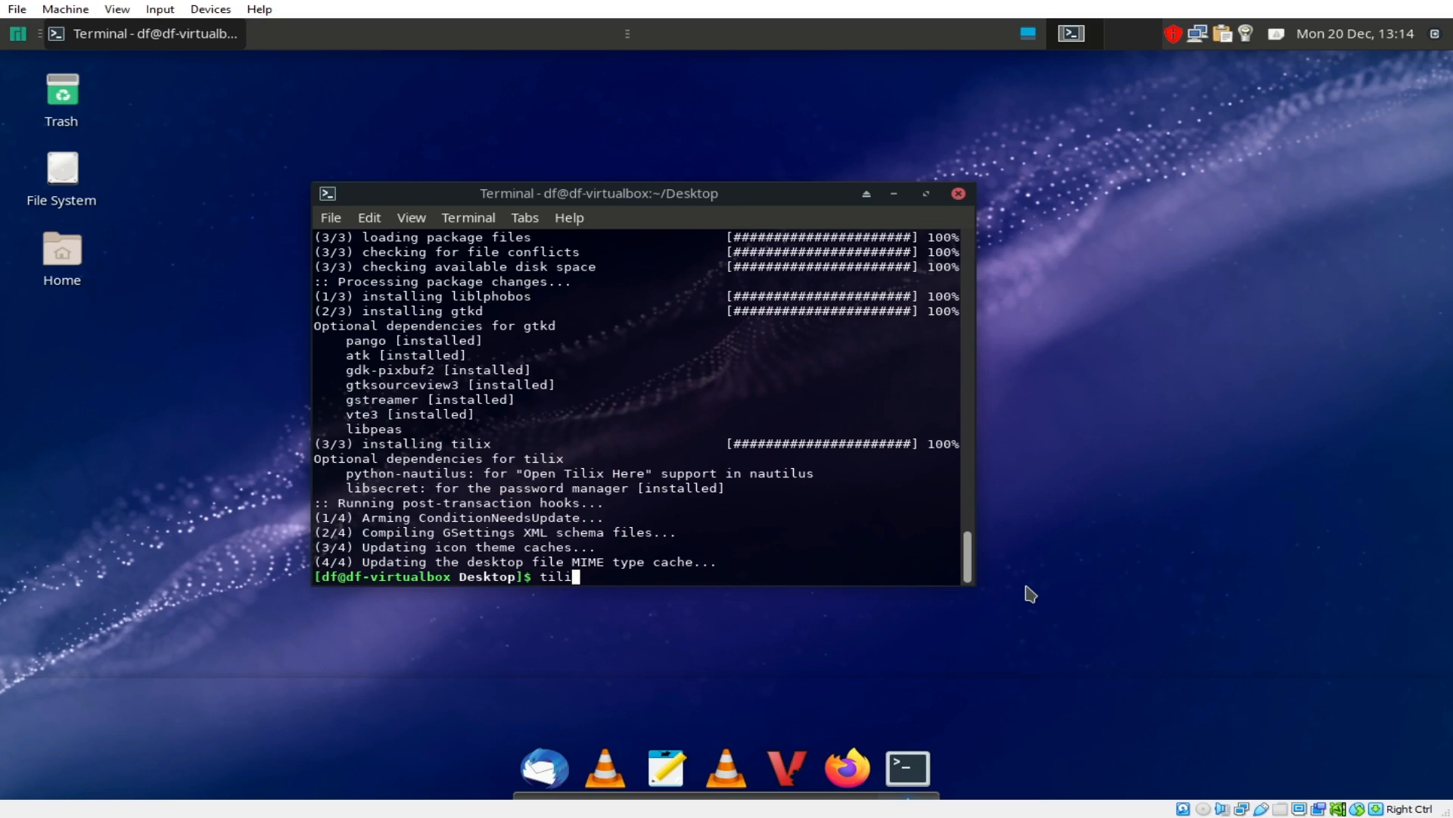
pyautogui.write('x')
pyautogui.press('Return')
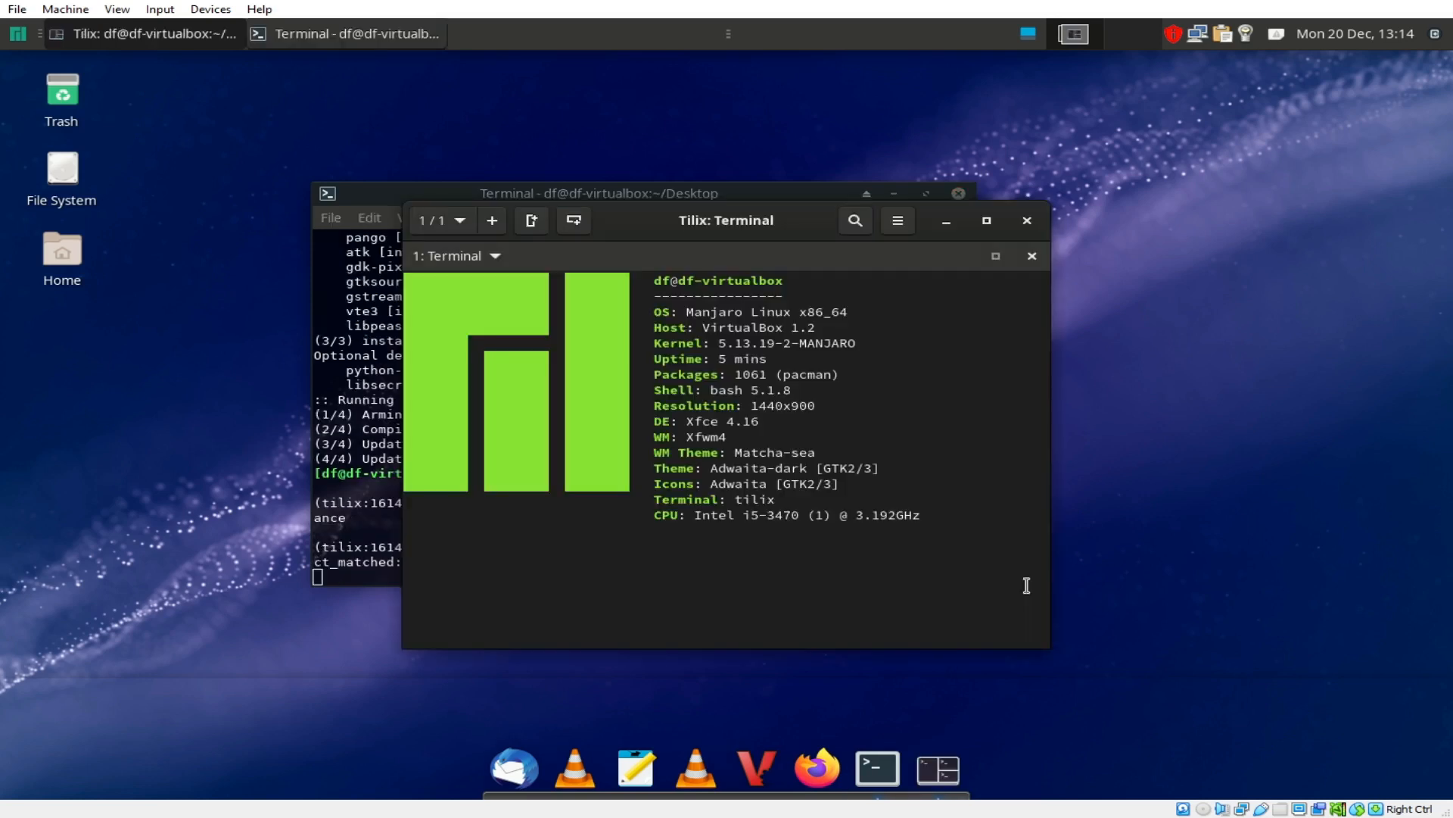
# Step: Dismiss the configuration warning and raise the Default profile's background transparency in Tilix preferences
pyautogui.click(730, 522)
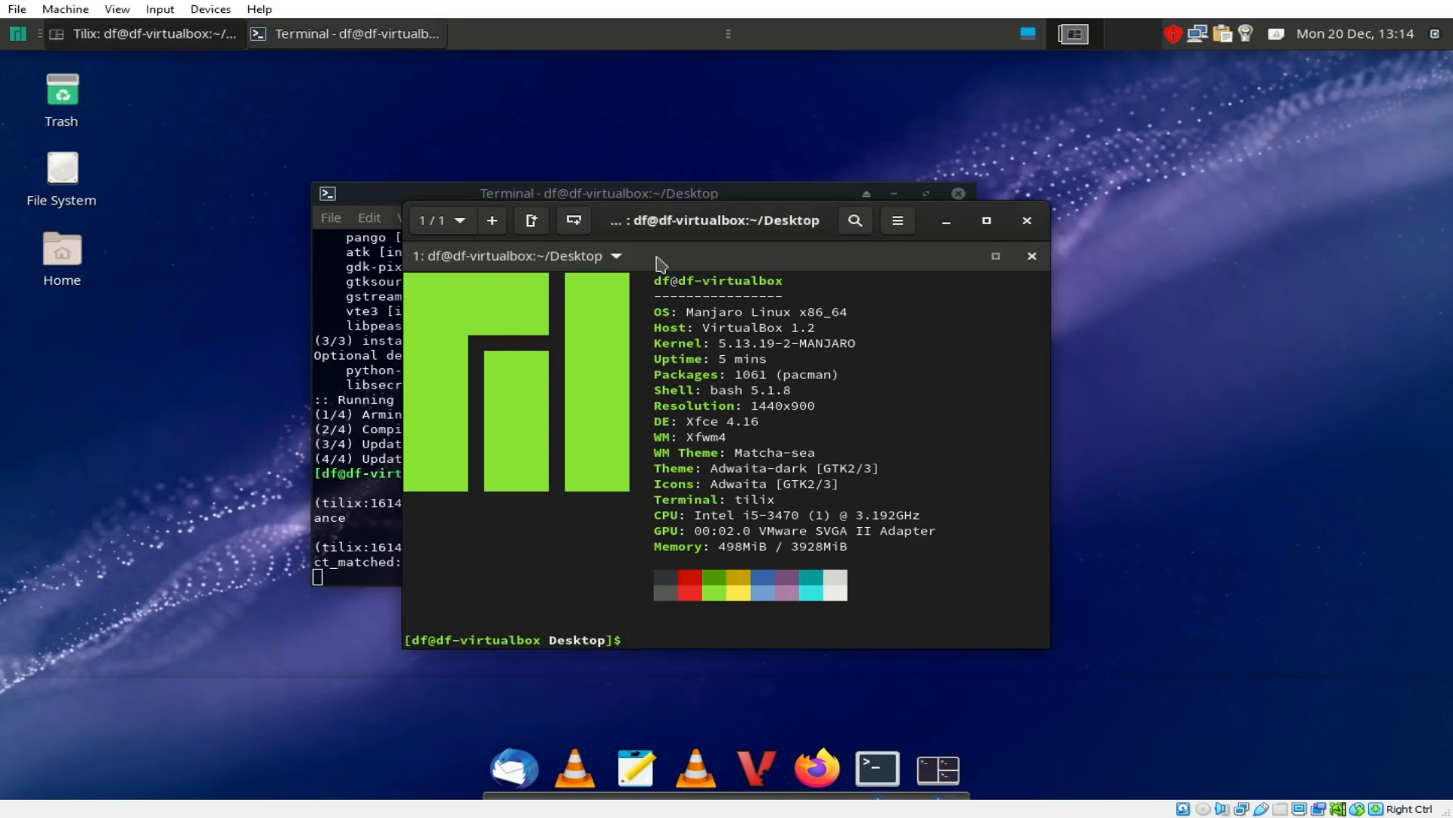
pyautogui.moveTo(759, 229); pyautogui.dragTo(674, 228)
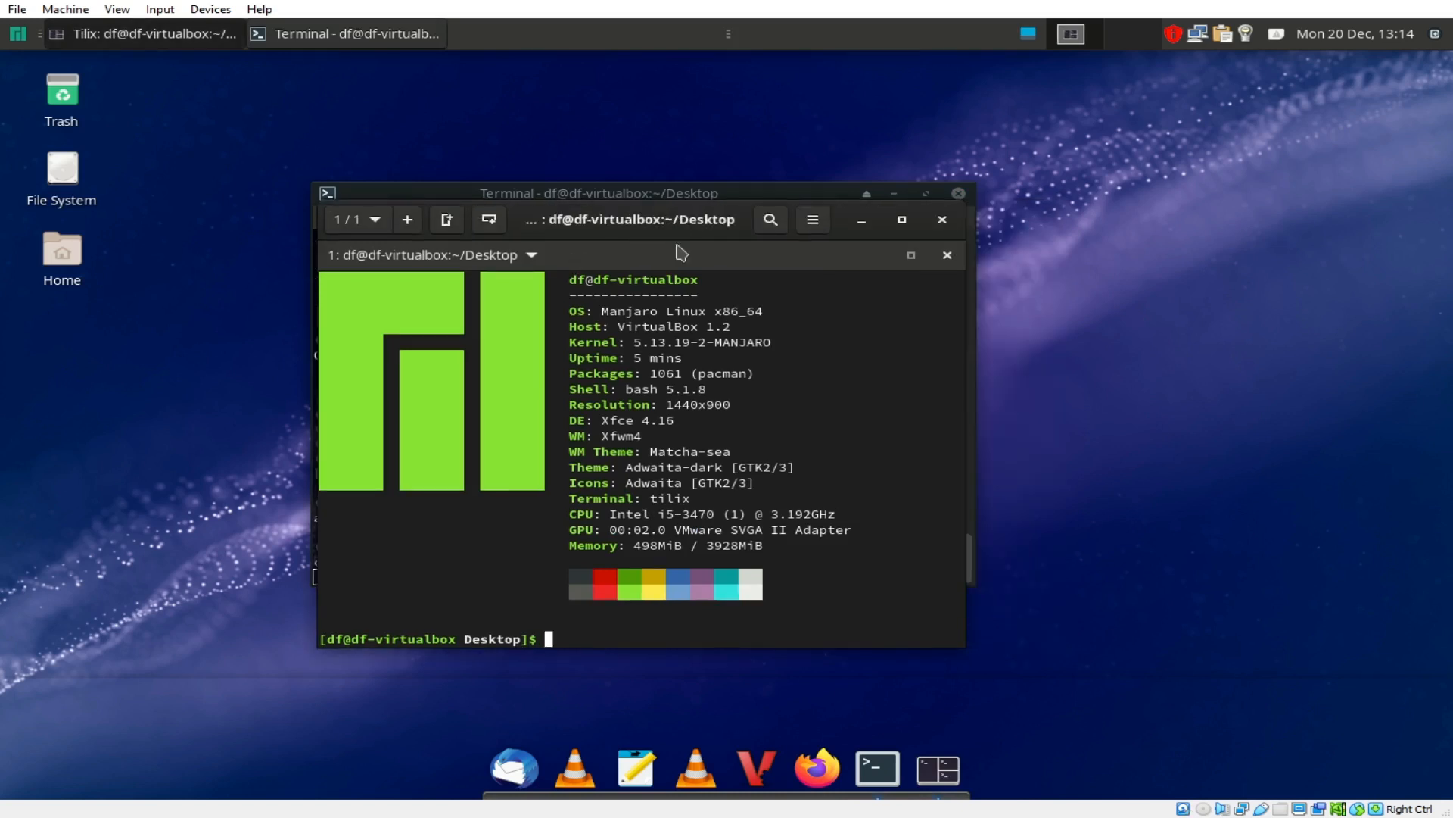
pyautogui.click(817, 223)
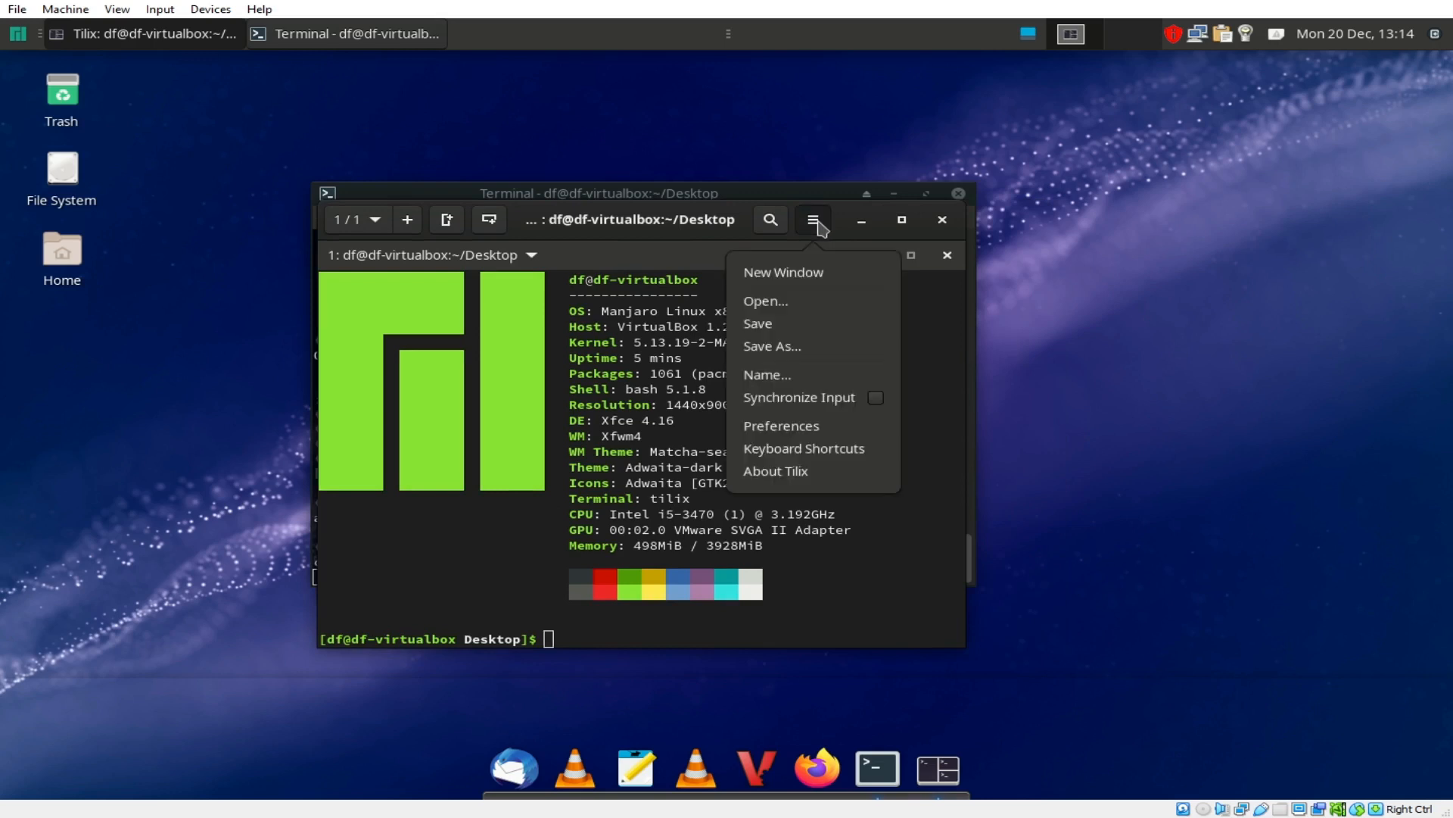
pyautogui.click(818, 428)
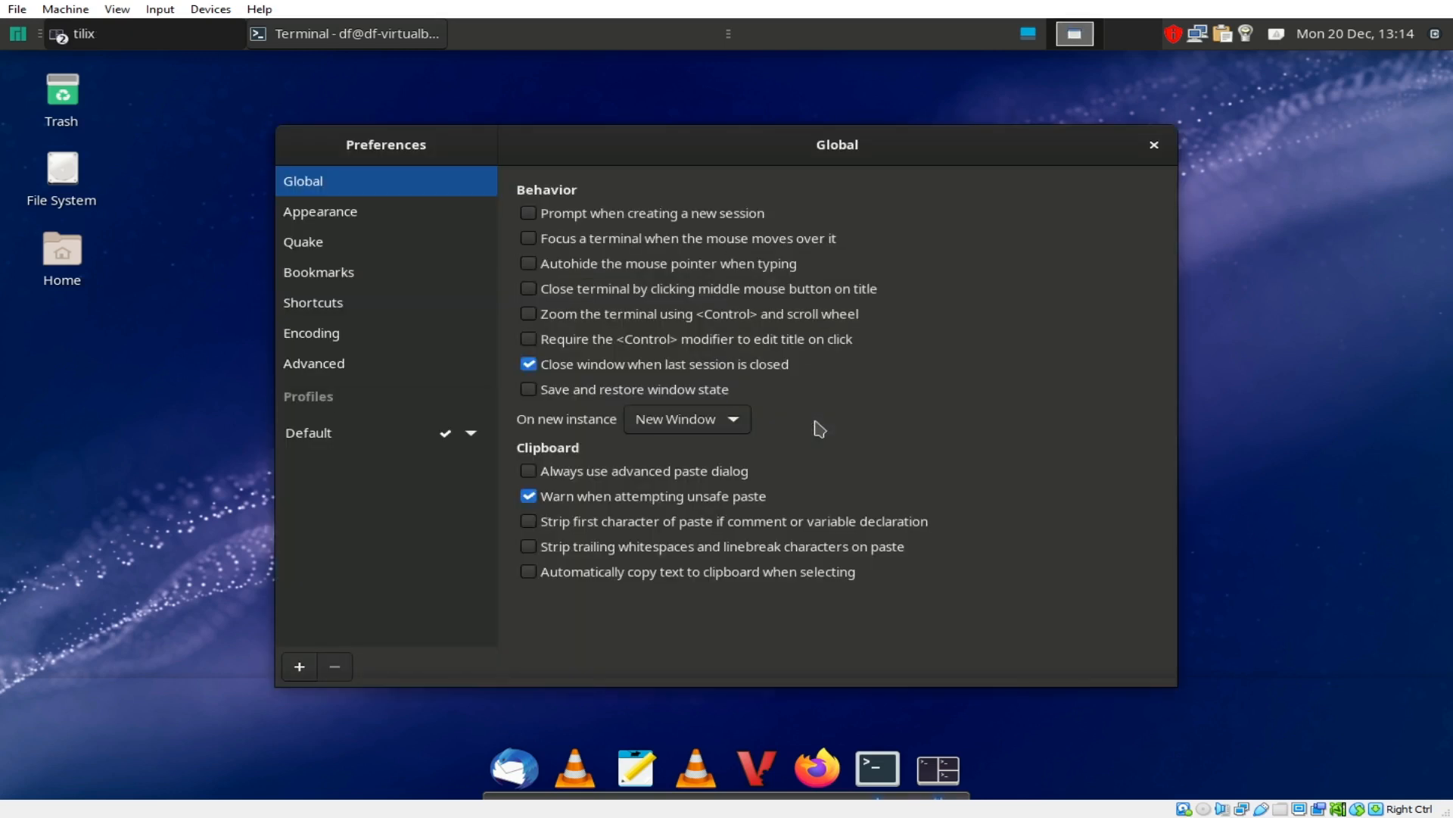
pyautogui.click(318, 436)
pyautogui.click(712, 184)
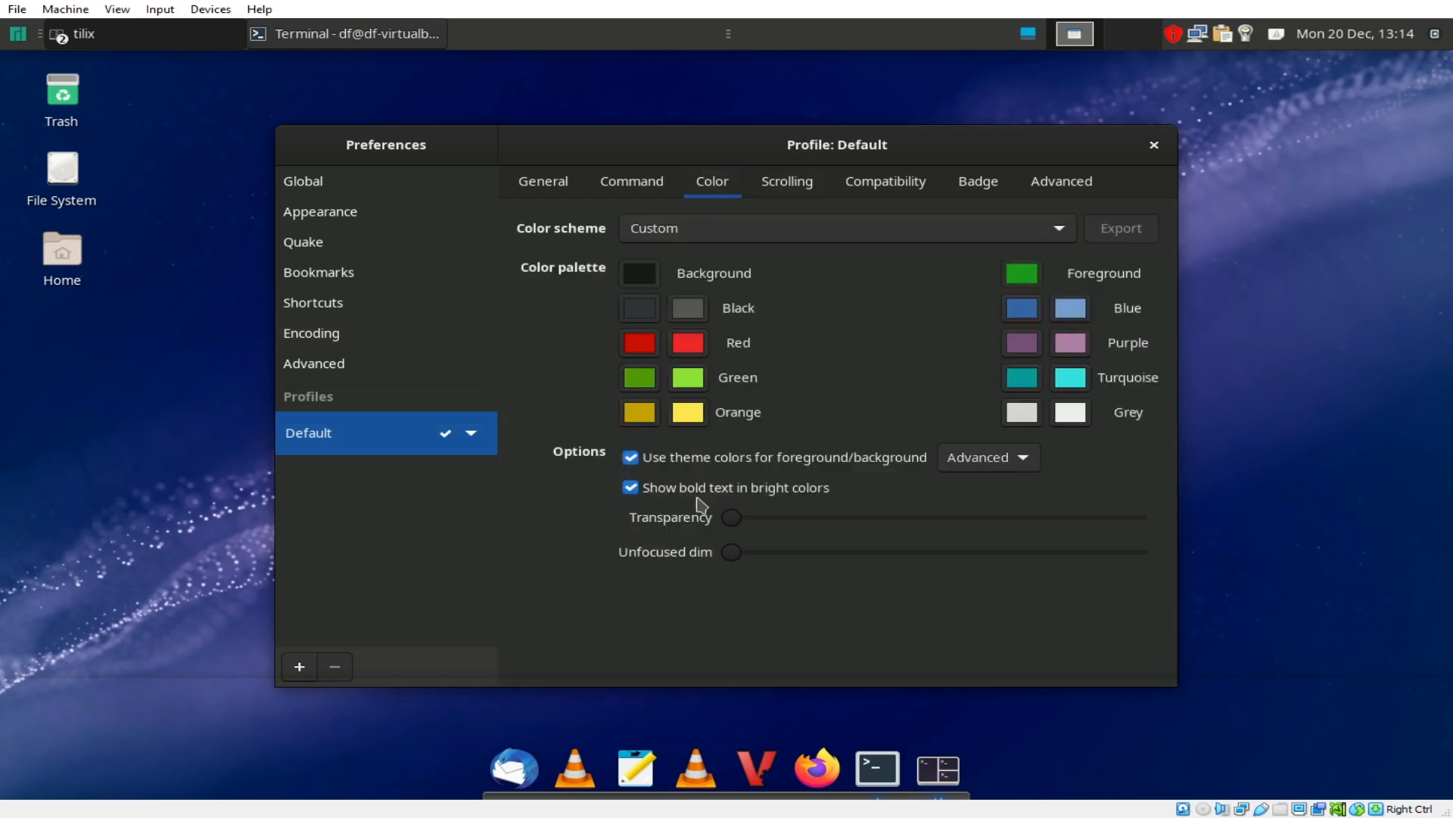
pyautogui.moveTo(733, 517); pyautogui.dragTo(825, 525)
# Step: Check the translucent terminal, close Preferences, and bring Tilix back to the front
pyautogui.moveTo(689, 152); pyautogui.dragTo(809, 94)
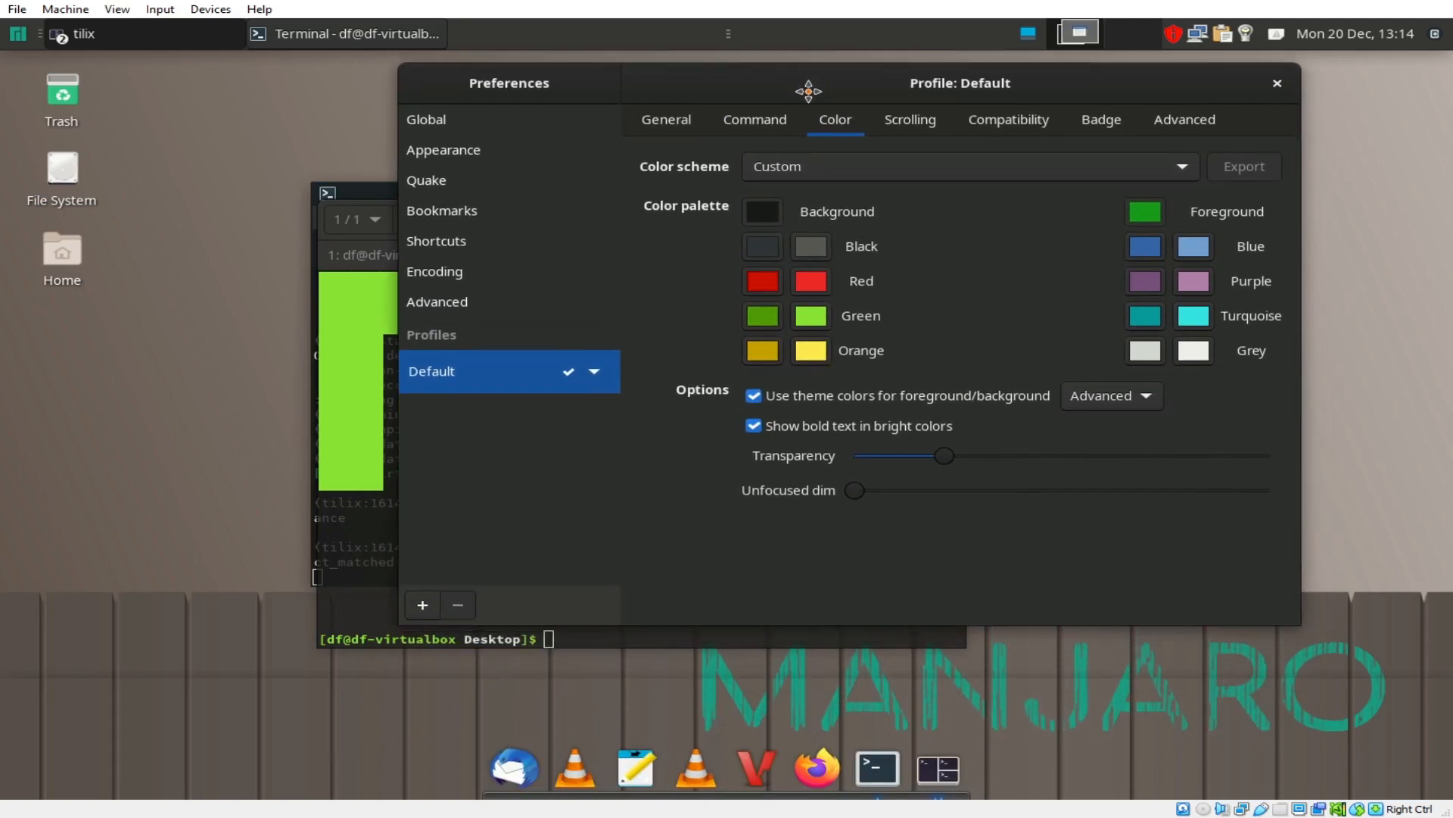
pyautogui.click(1283, 87)
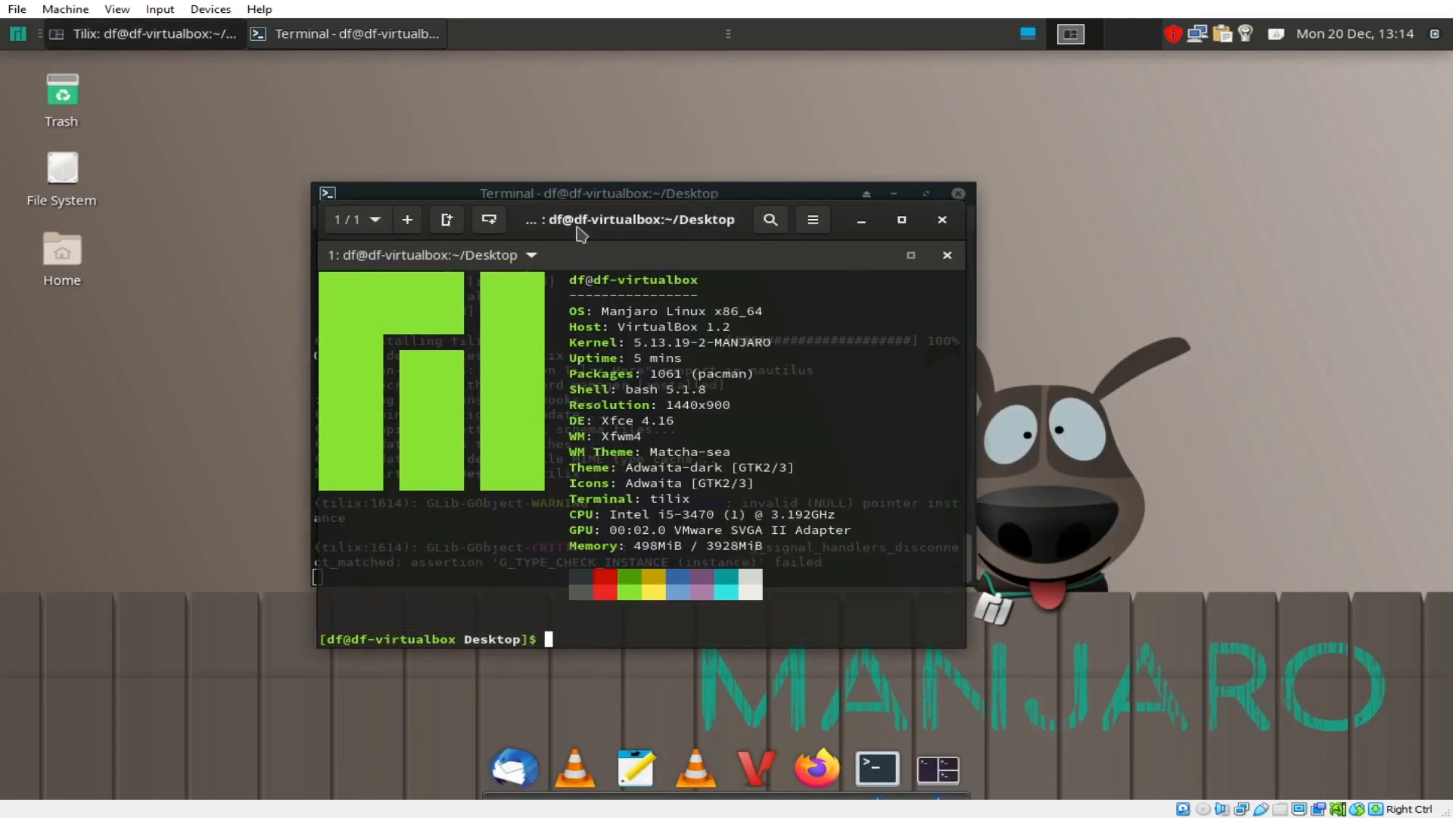
pyautogui.moveTo(539, 215); pyautogui.dragTo(798, 166)
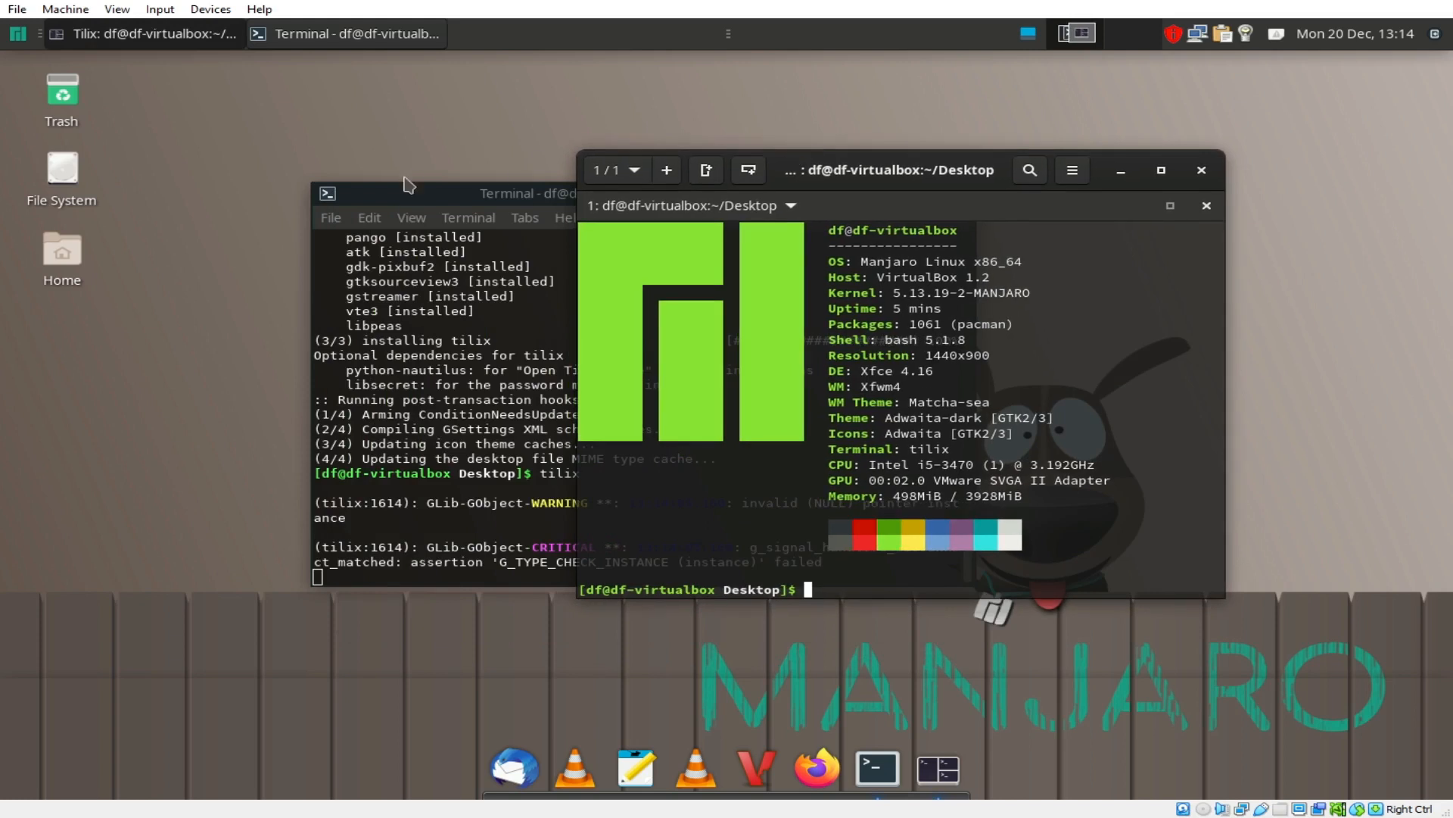
pyautogui.click(418, 203)
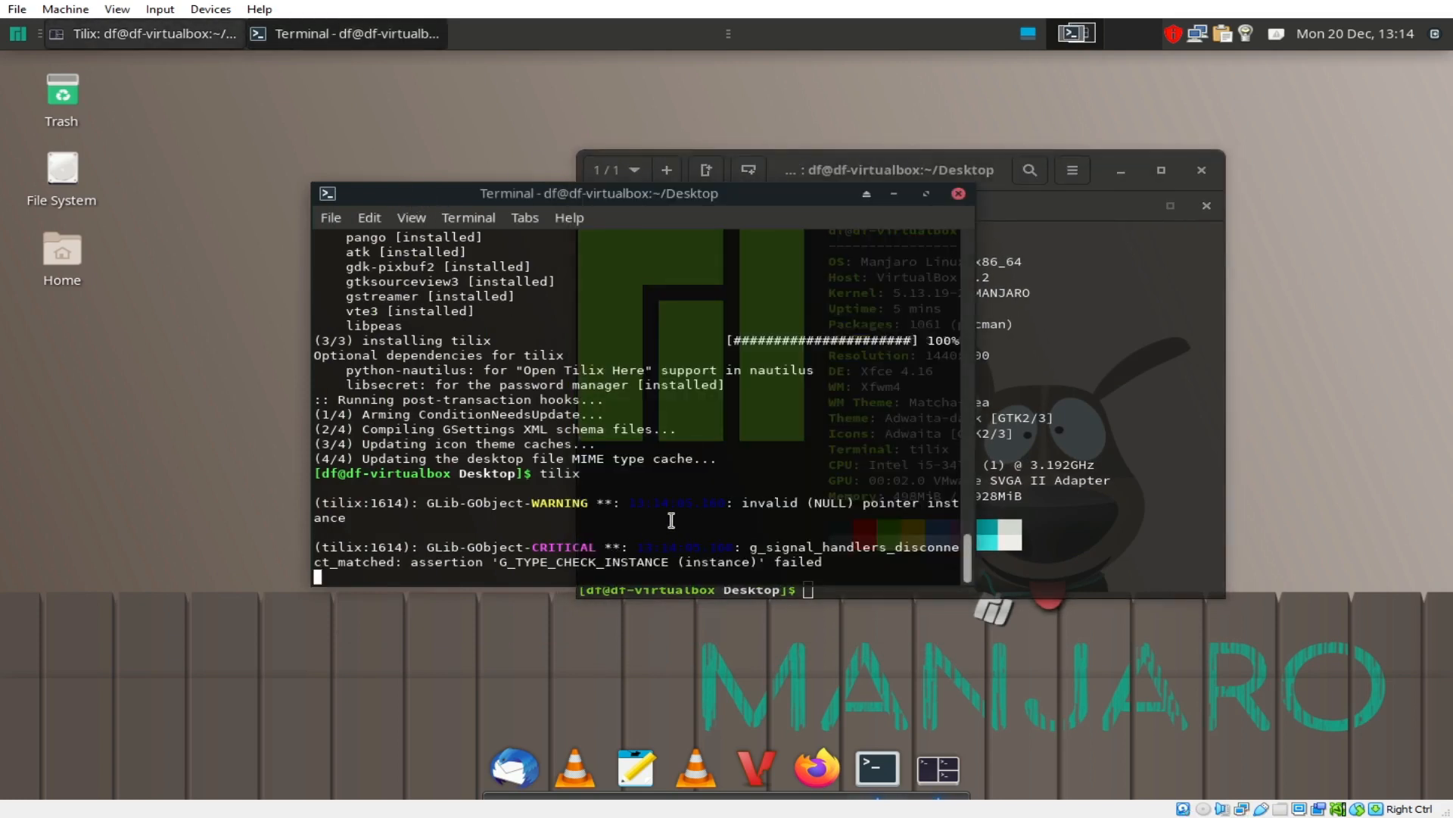
pyautogui.click(1029, 493)
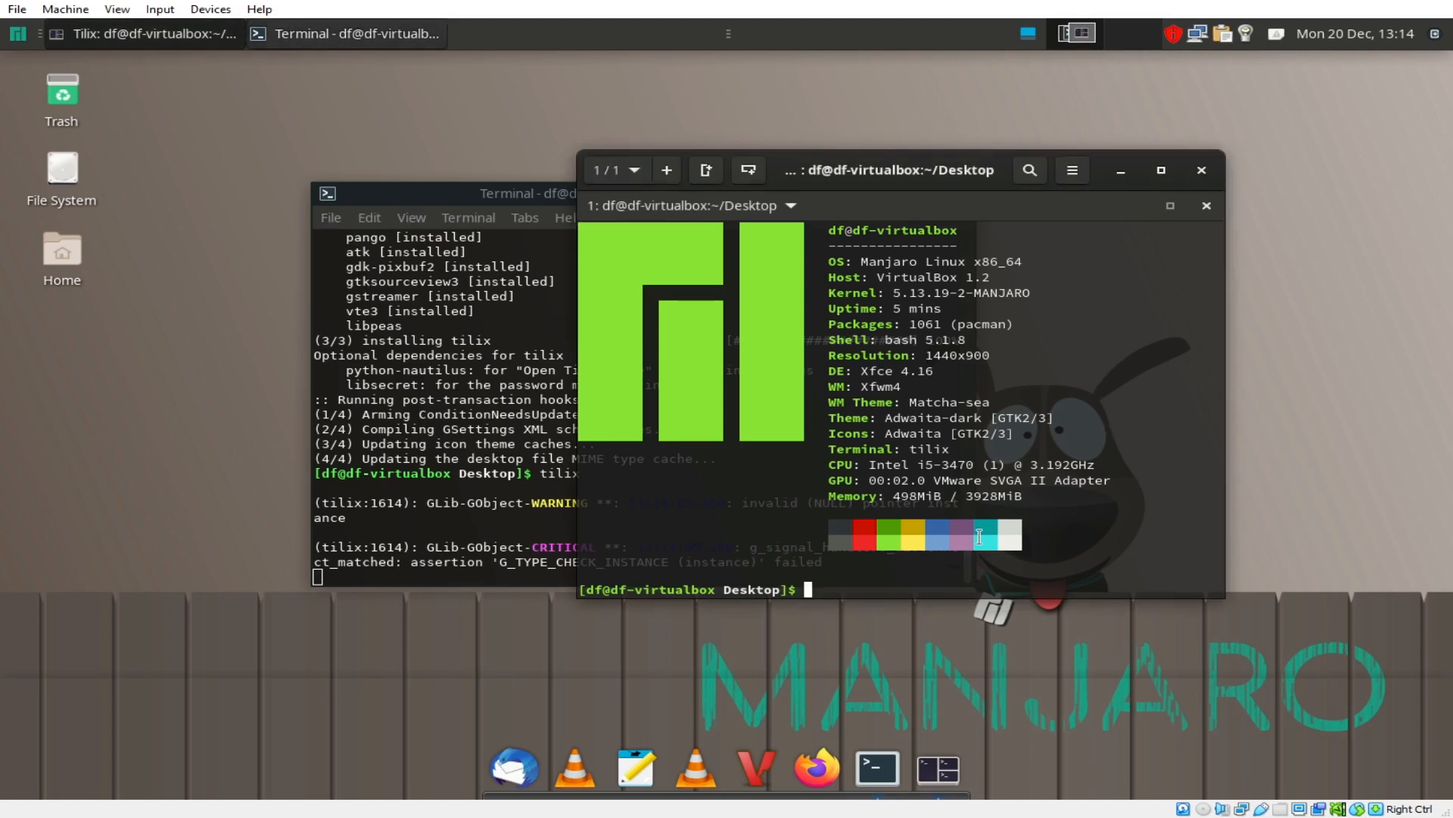
# Step: End the Tilix session with 'exit' and close the Xfce Terminal window
pyautogui.write('e')
pyautogui.write('xit')
pyautogui.press('Return')
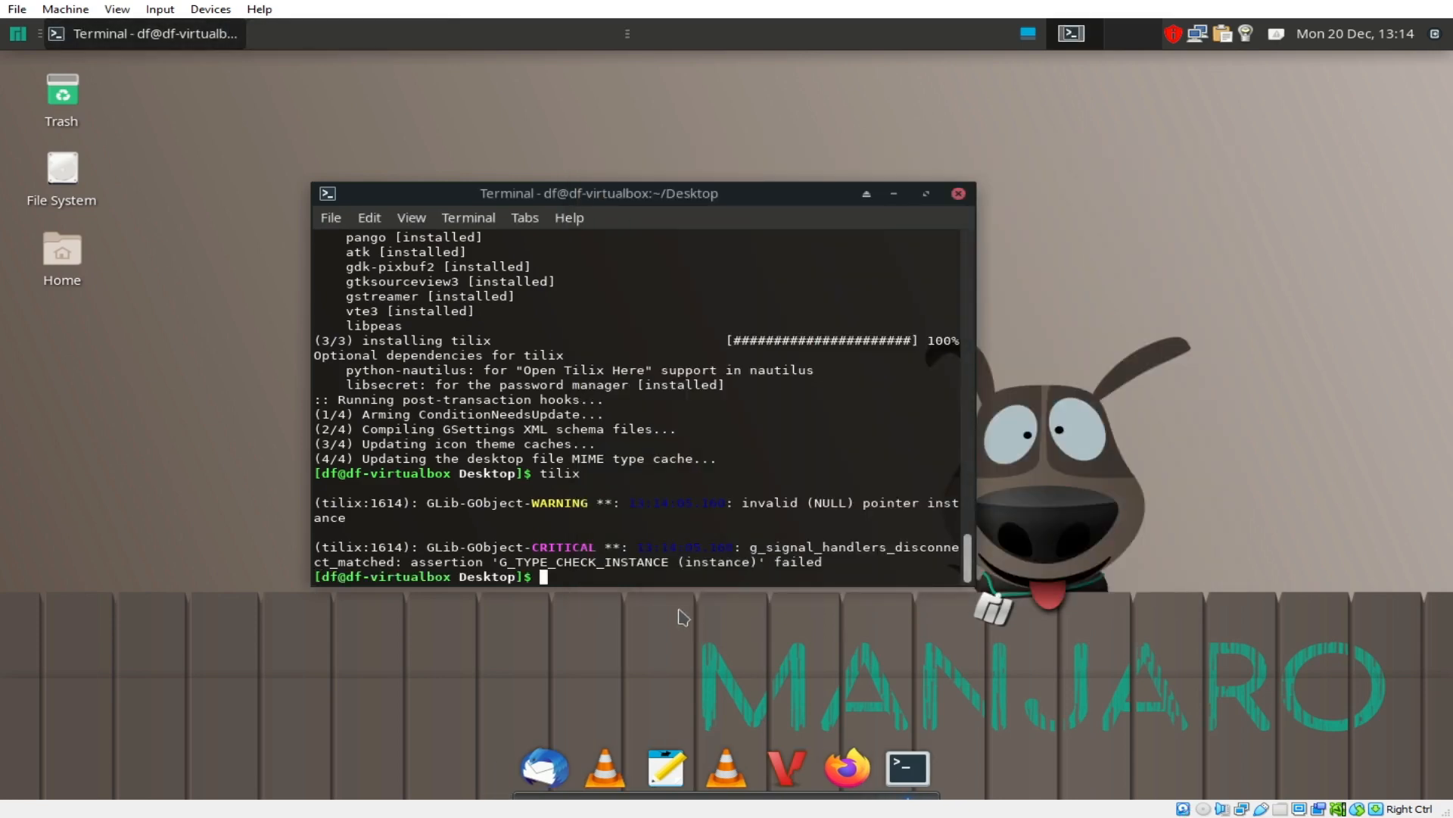
pyautogui.moveTo(782, 198); pyautogui.dragTo(731, 121)
pyautogui.click(913, 121)
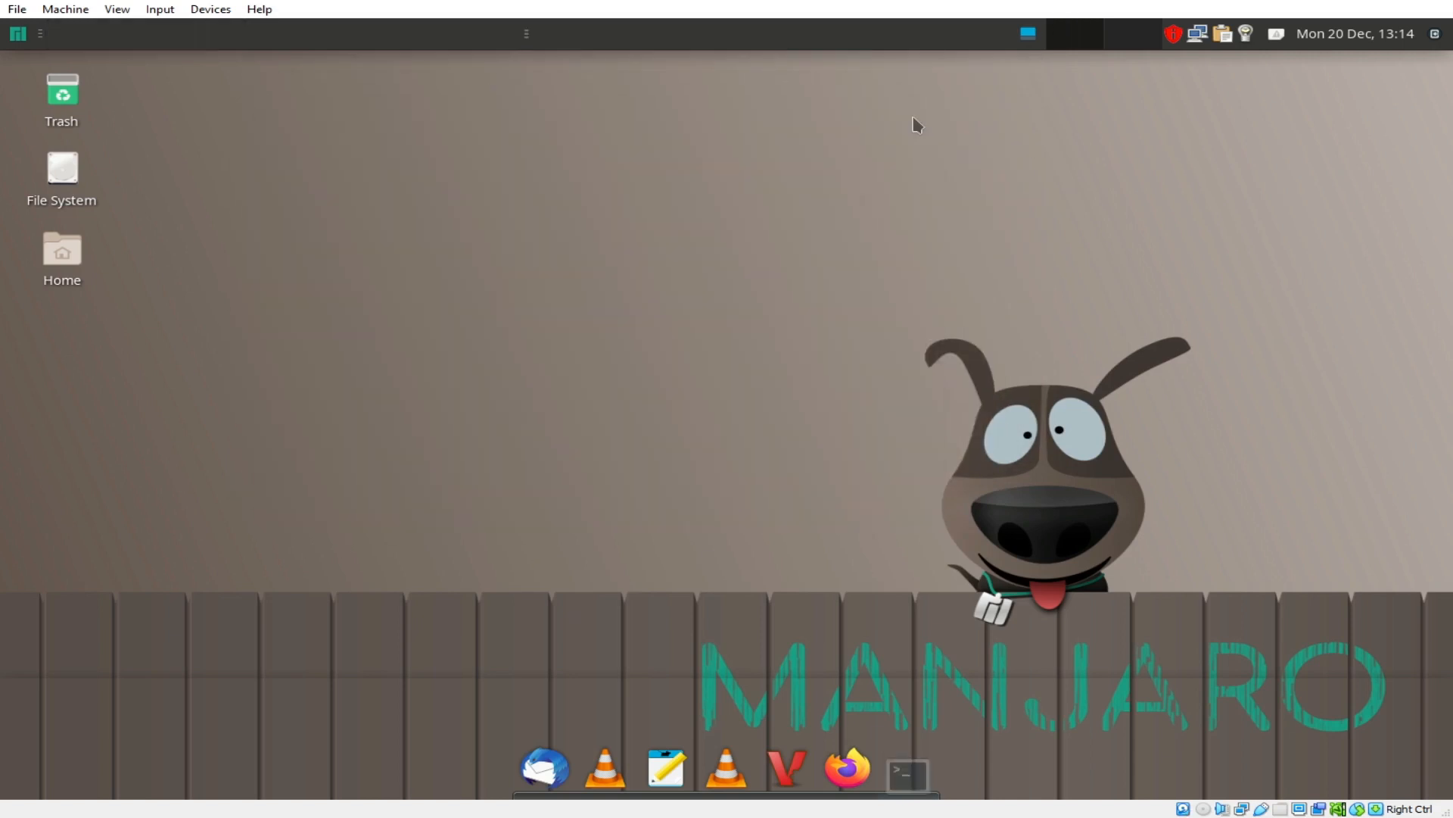